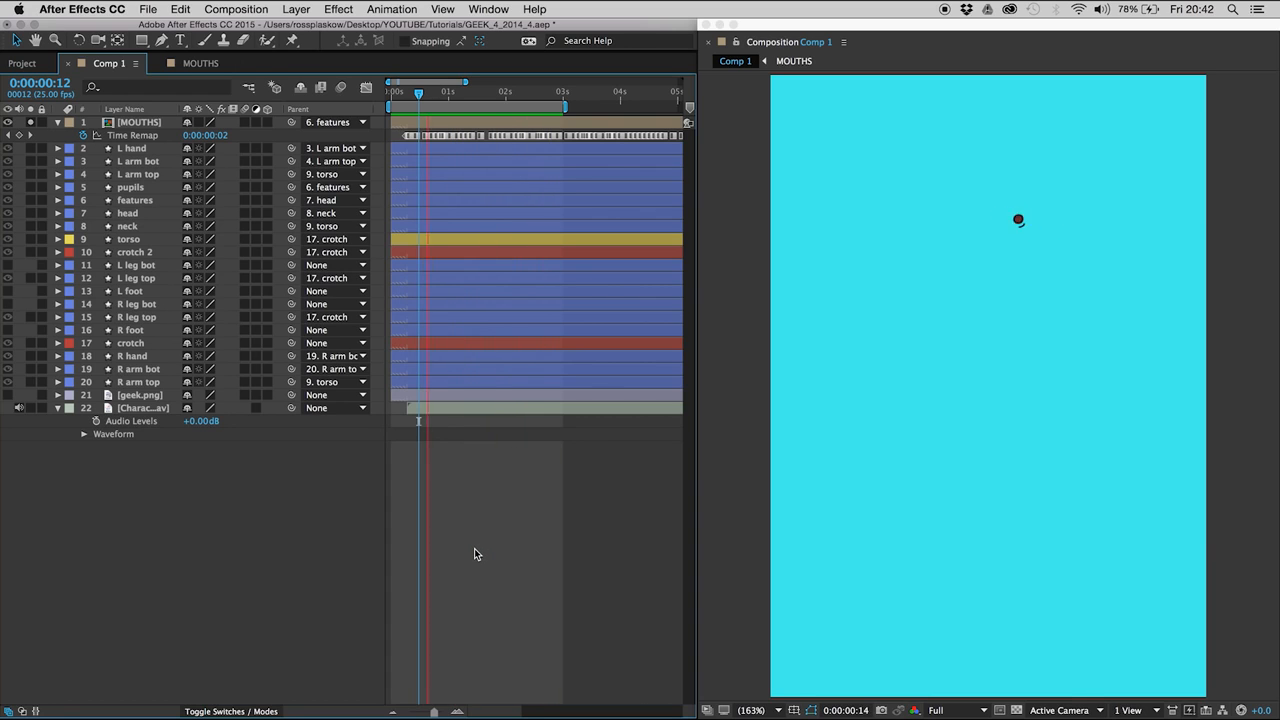
- Turn off solo on the MOUTHS layer to show the whole character and enable its Collapse Transformations switch
click(406, 94)
drag(404, 94, 419, 99)
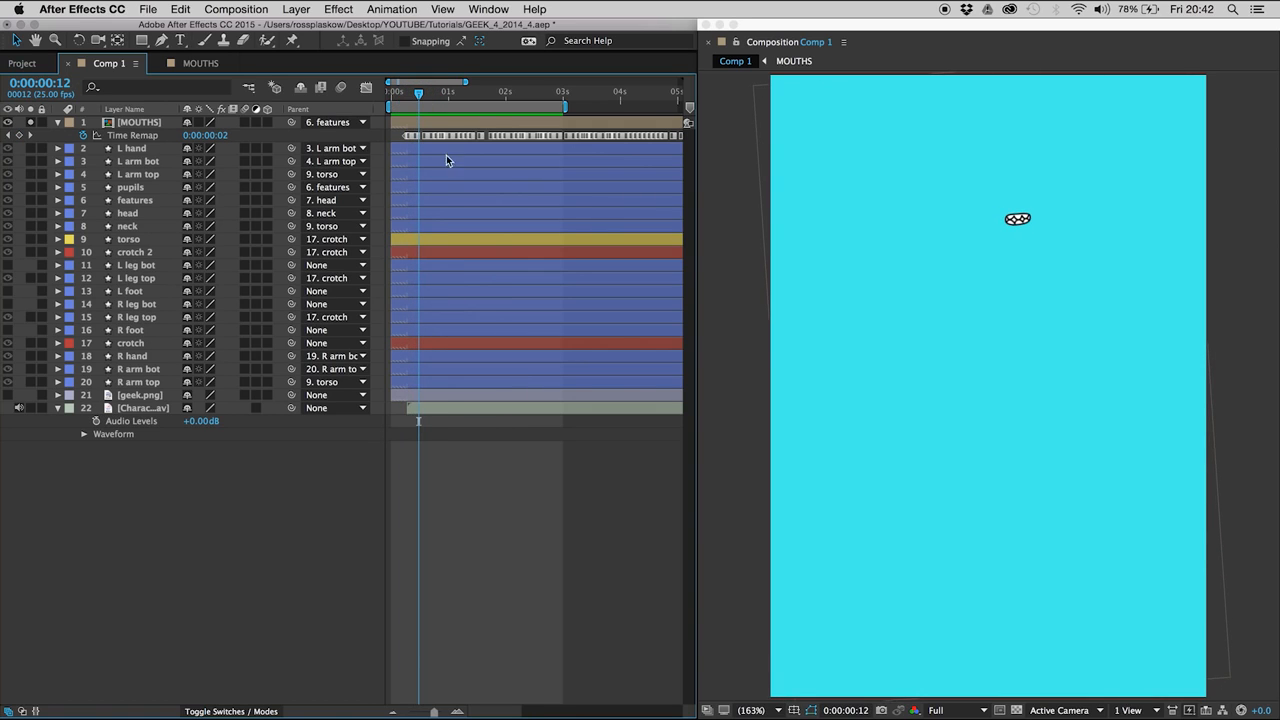
click(30, 122)
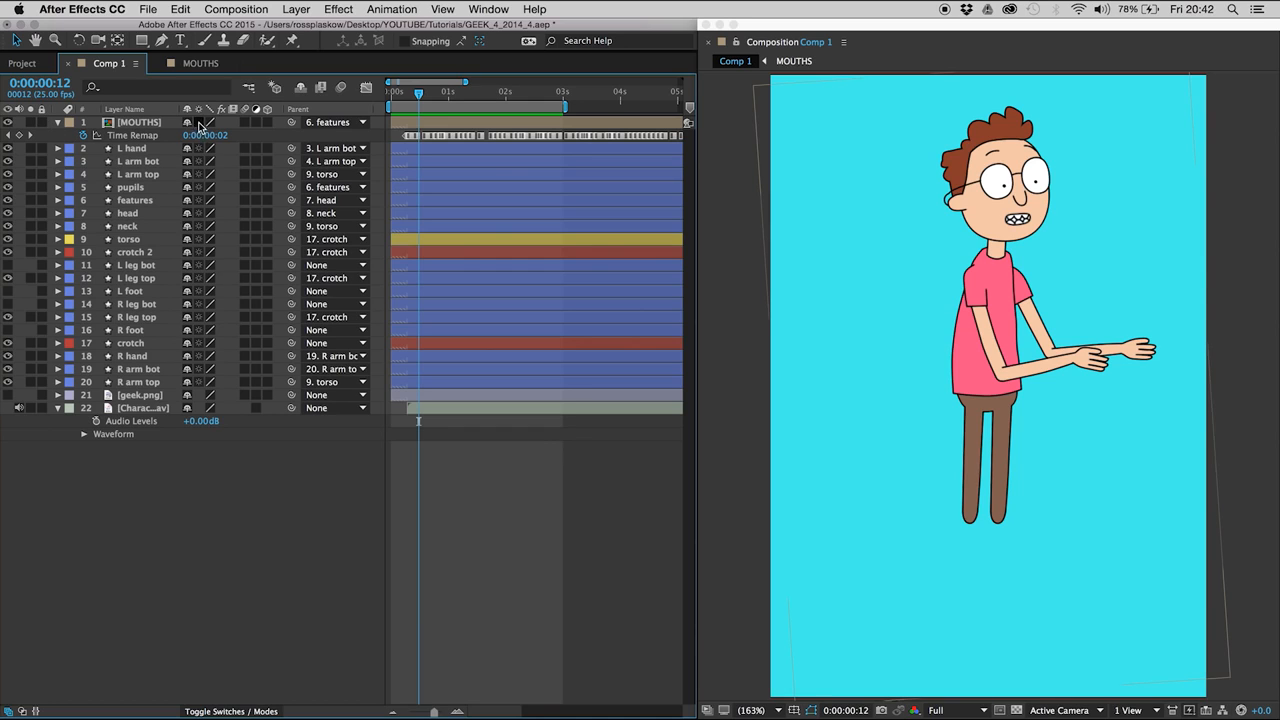
click(199, 122)
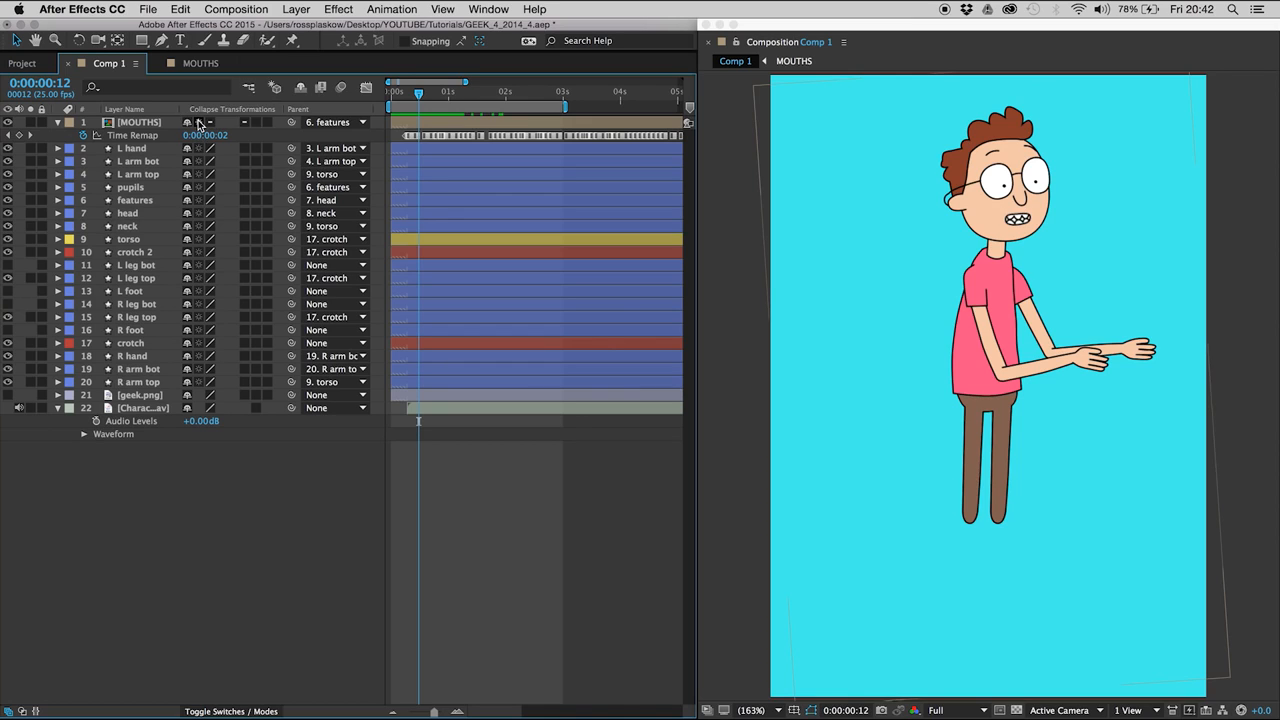
click(199, 122)
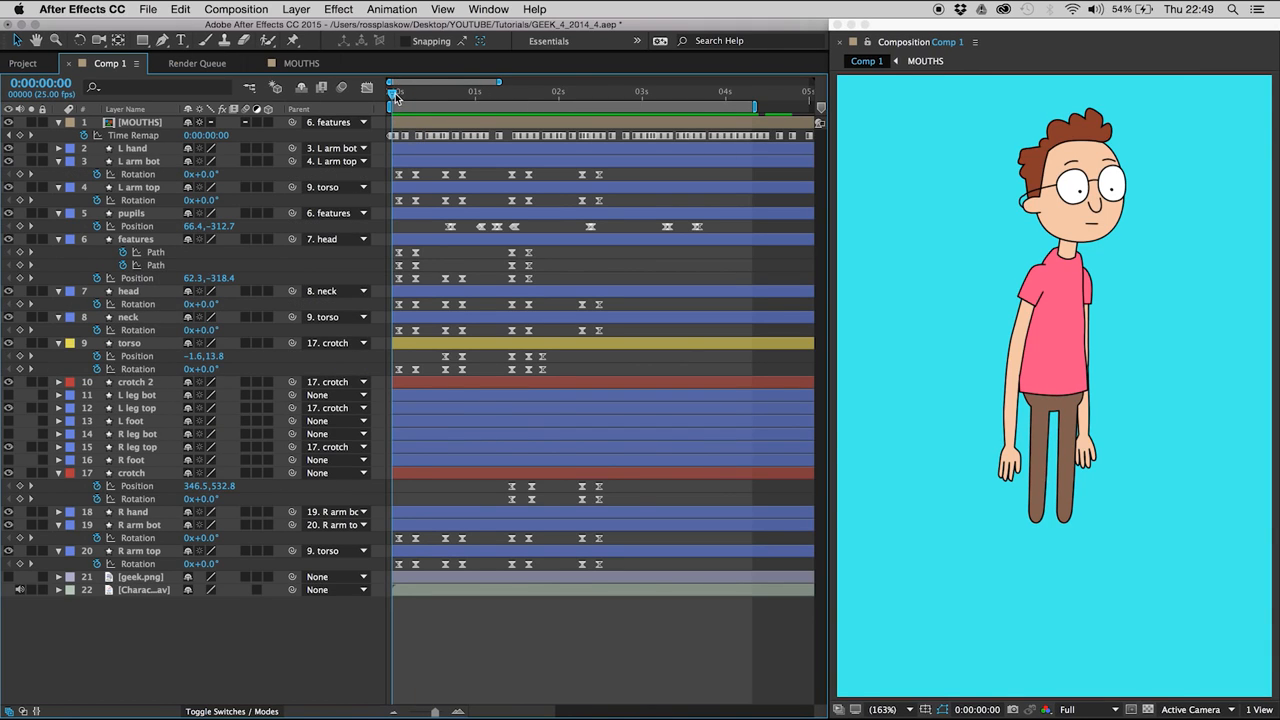
- Review the animation's timing and move the pupils' Position keyframes from about 0:00:03:08 to 0:00:02:20
drag(394, 92, 635, 275)
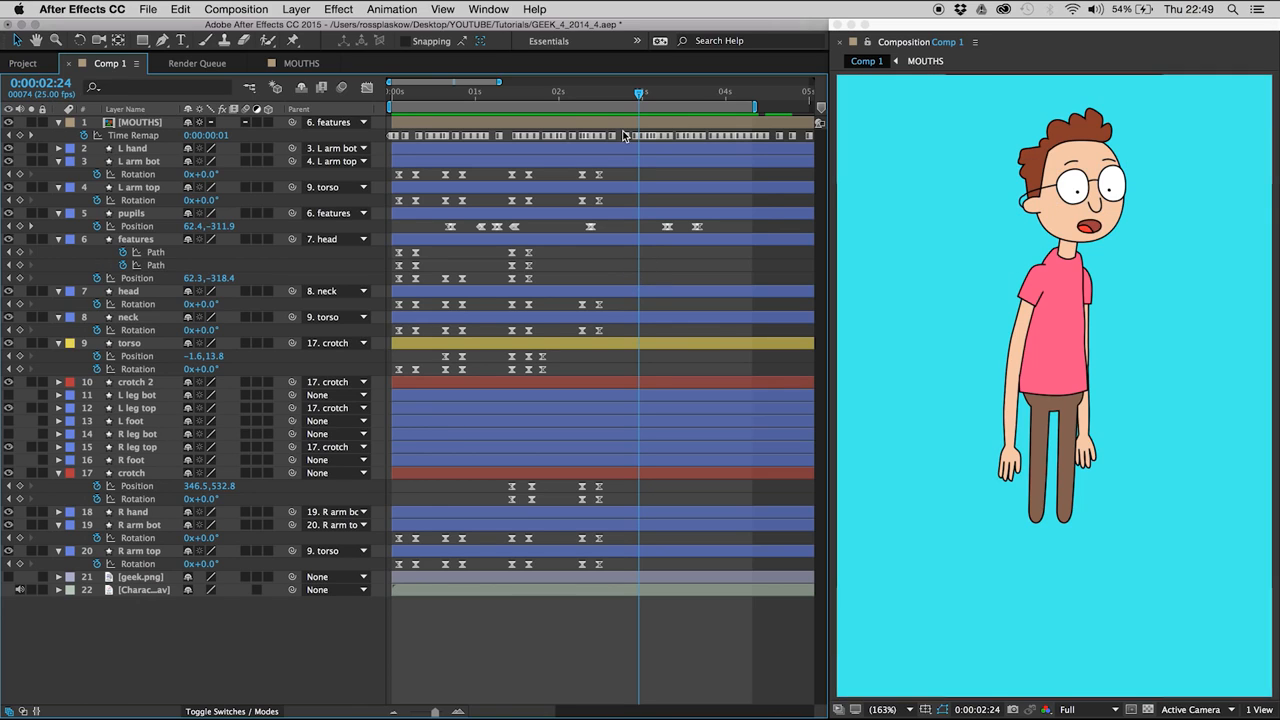
click(398, 95)
drag(399, 100, 416, 99)
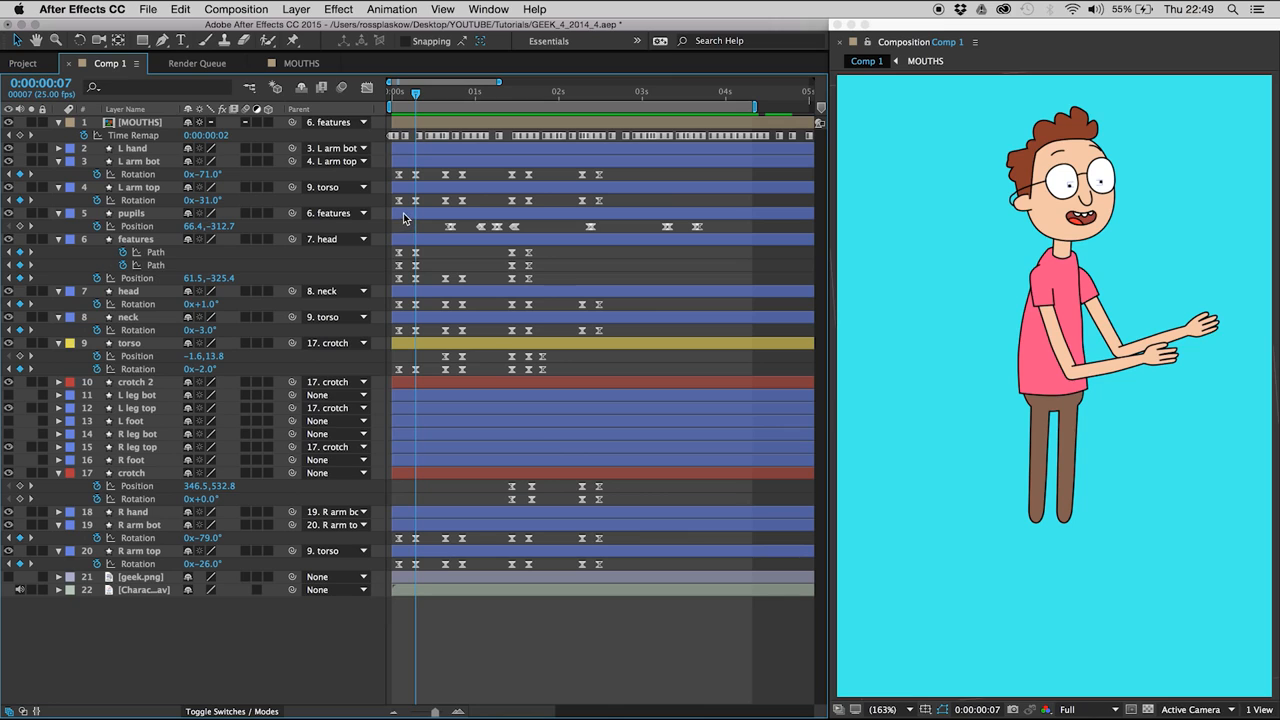
click(628, 100)
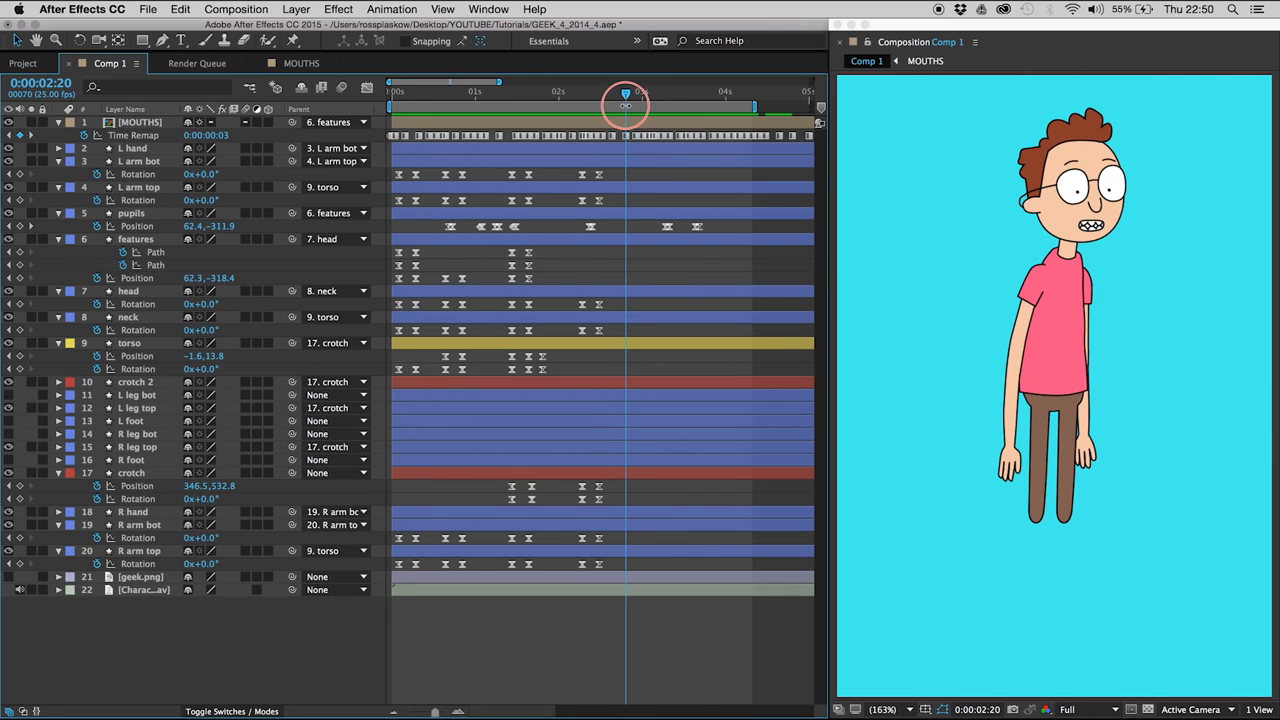
drag(628, 107, 626, 107)
drag(666, 227, 627, 228)
- Preview the animation with the work area starting at 0:00:02:05 and shift the pupils' Position keyframes near 0:00:02:20 slightly earlier
click(574, 97)
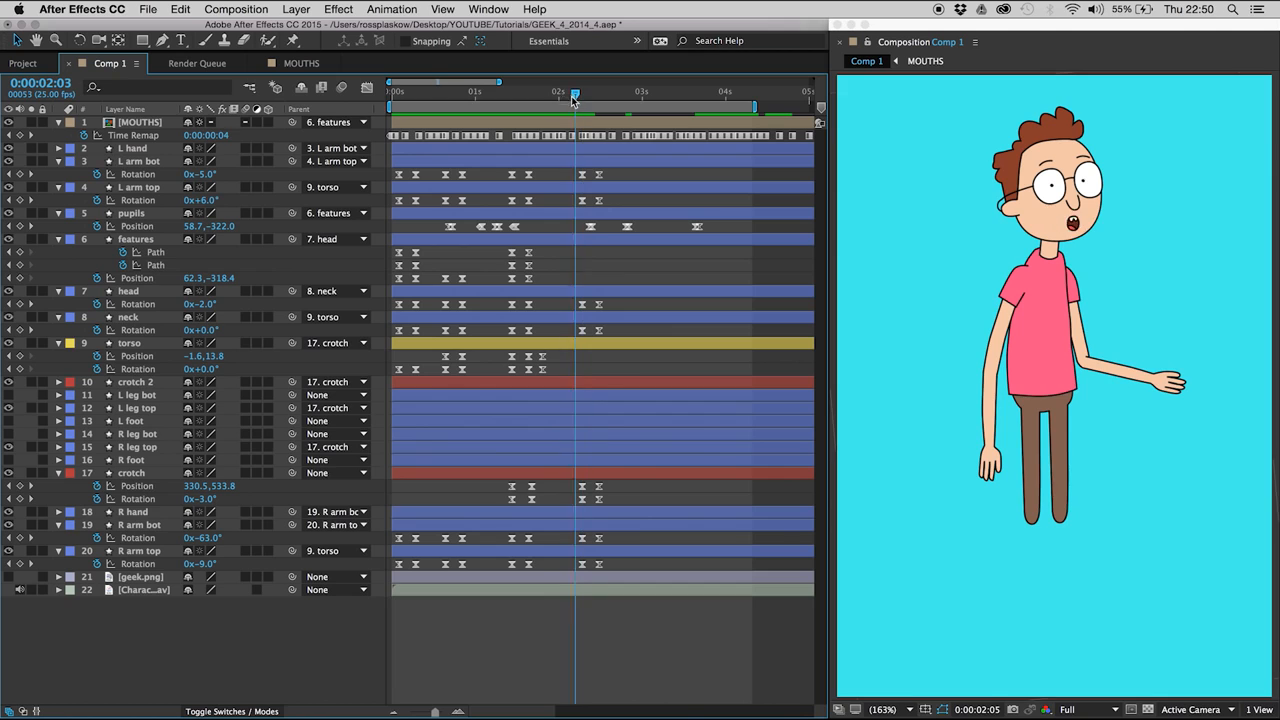
key(space)
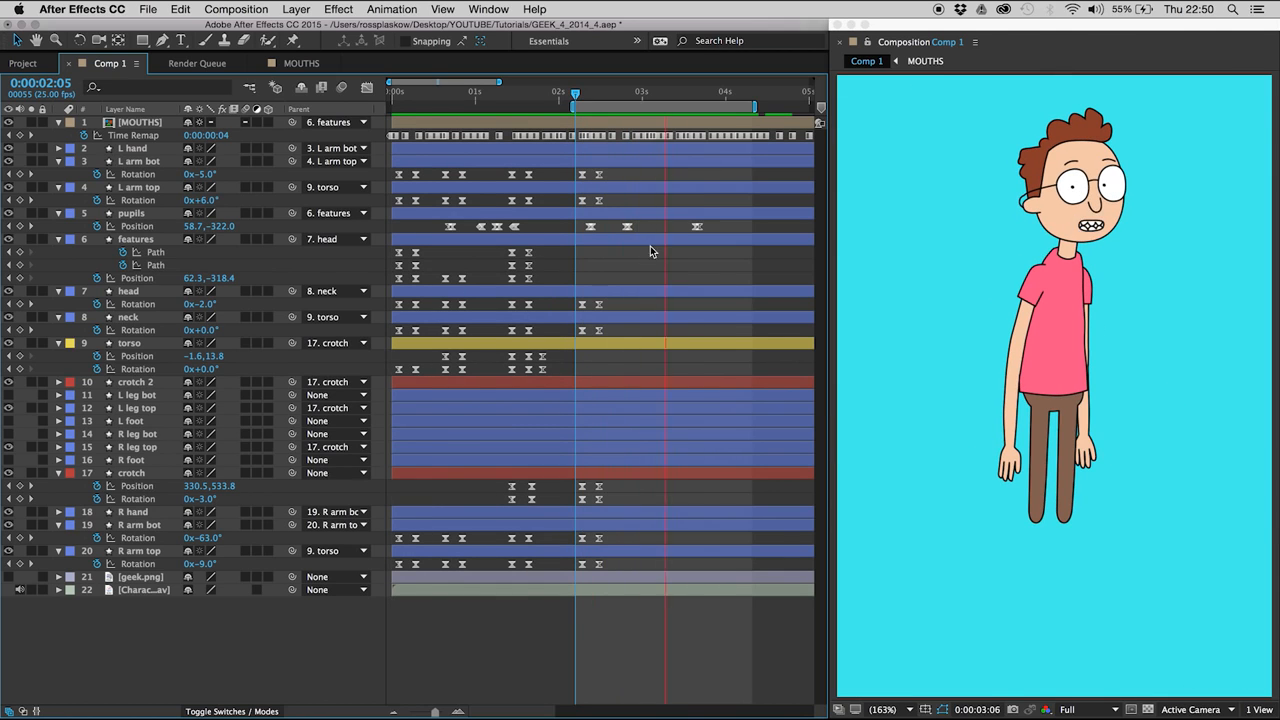
click(623, 227)
key(space)
click(625, 95)
drag(618, 227, 625, 227)
- Delete the pupils' last Position keyframes near 0:00:03:17, nudge the ones near 0:00:02:20 one frame earlier, and preview
click(701, 228)
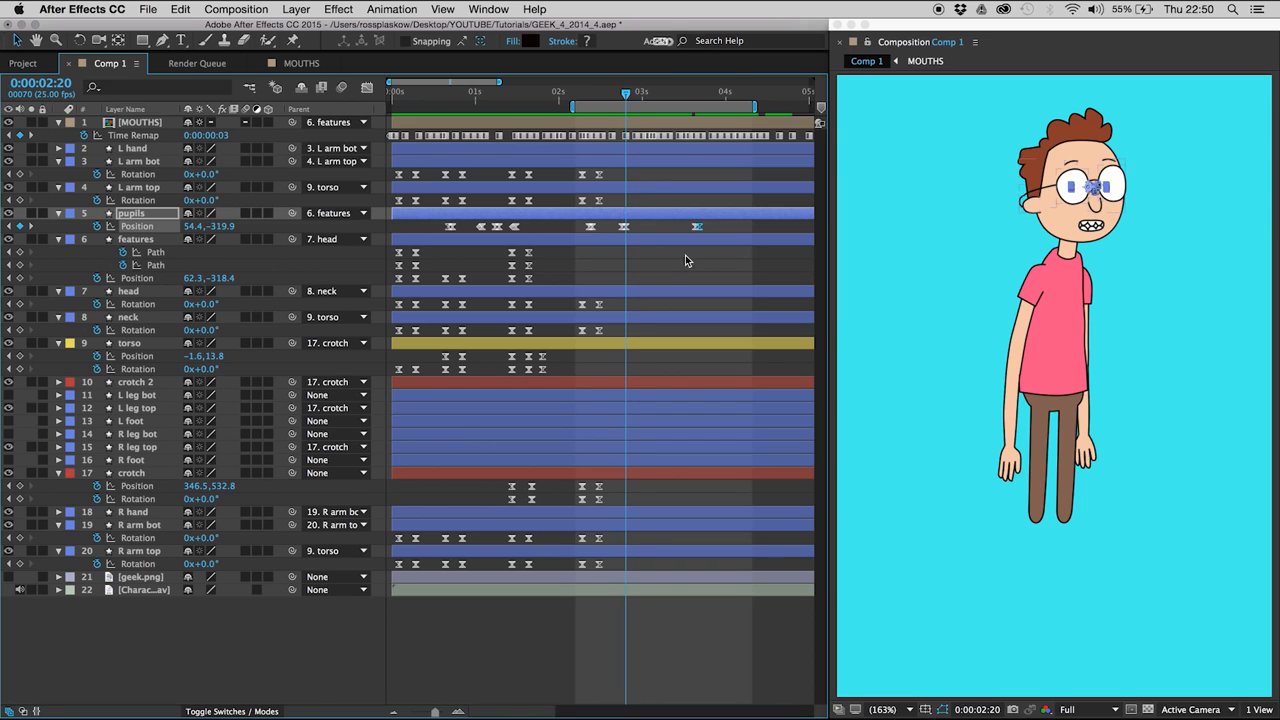
drag(707, 223, 615, 232)
key(Delete)
click(632, 232)
key(alt+Left)
click(645, 229)
key(space)
- Delete the pupils' Position keyframes from 0:00:01:01 up to the ones at 0:00:01:11
drag(469, 95, 481, 100)
key(Page_Up)
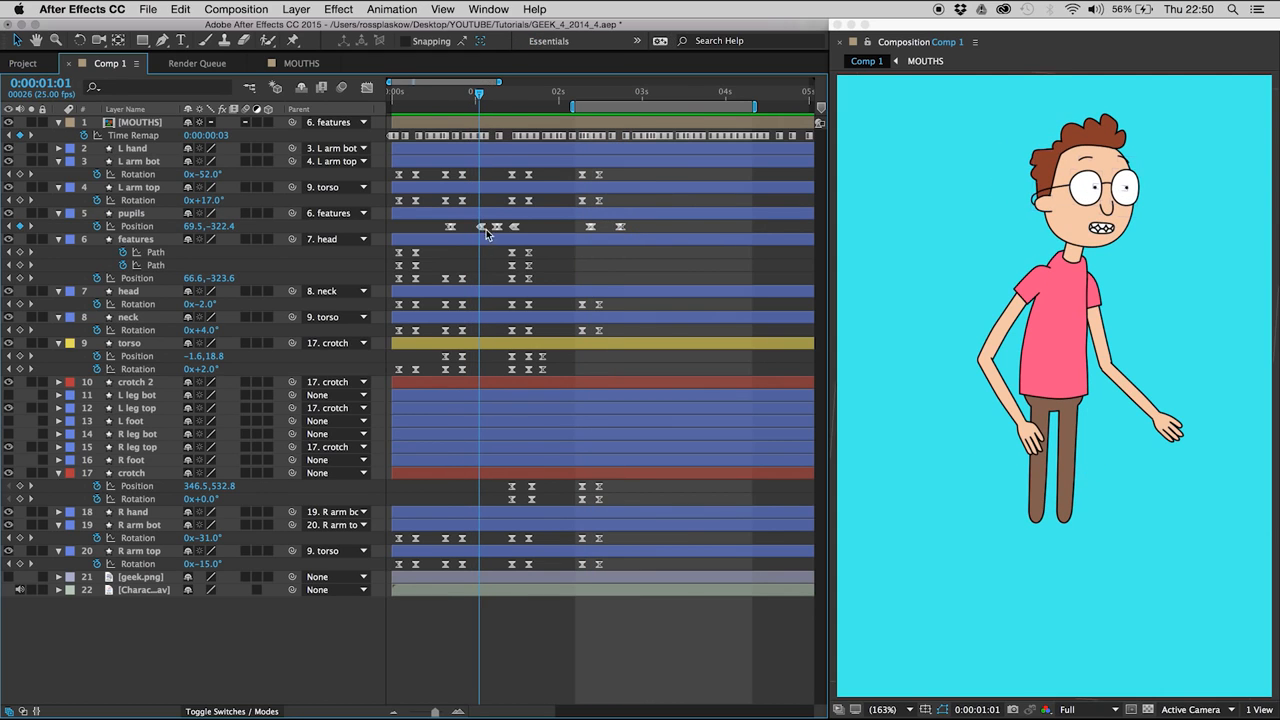
click(484, 231)
key(Delete)
drag(490, 232, 499, 231)
key(Delete)
click(508, 98)
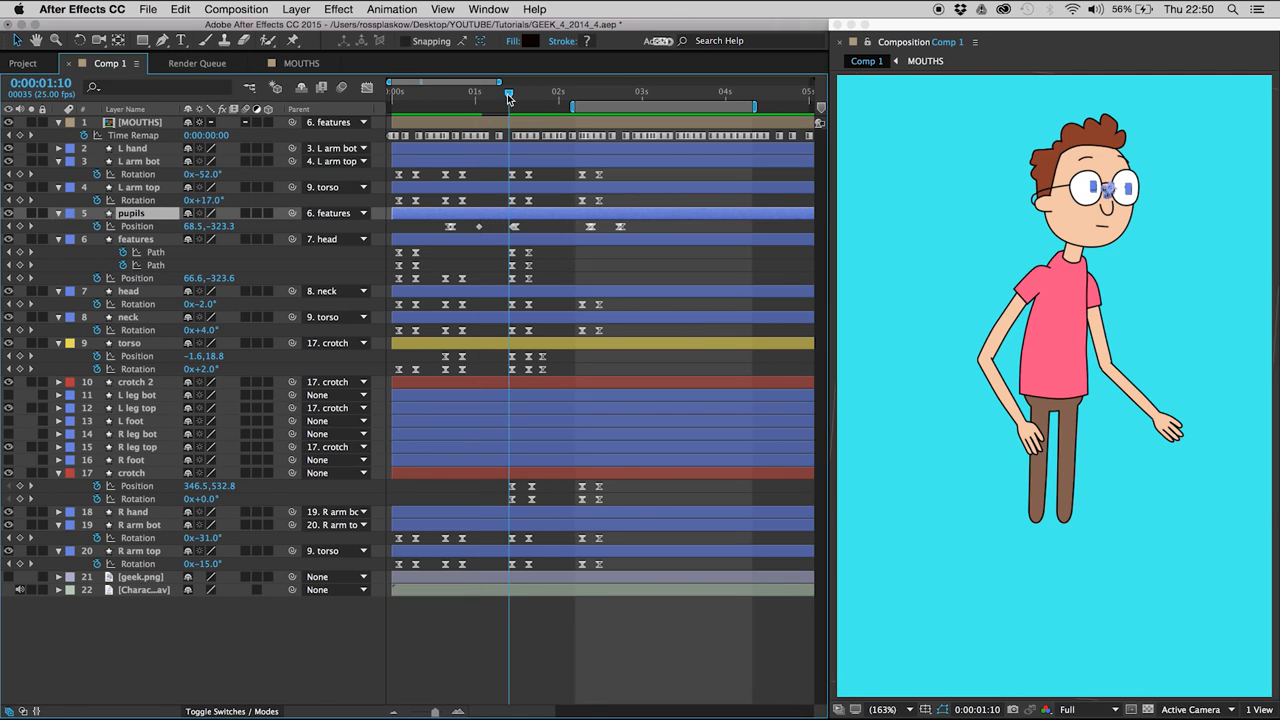
click(479, 227)
key(Delete)
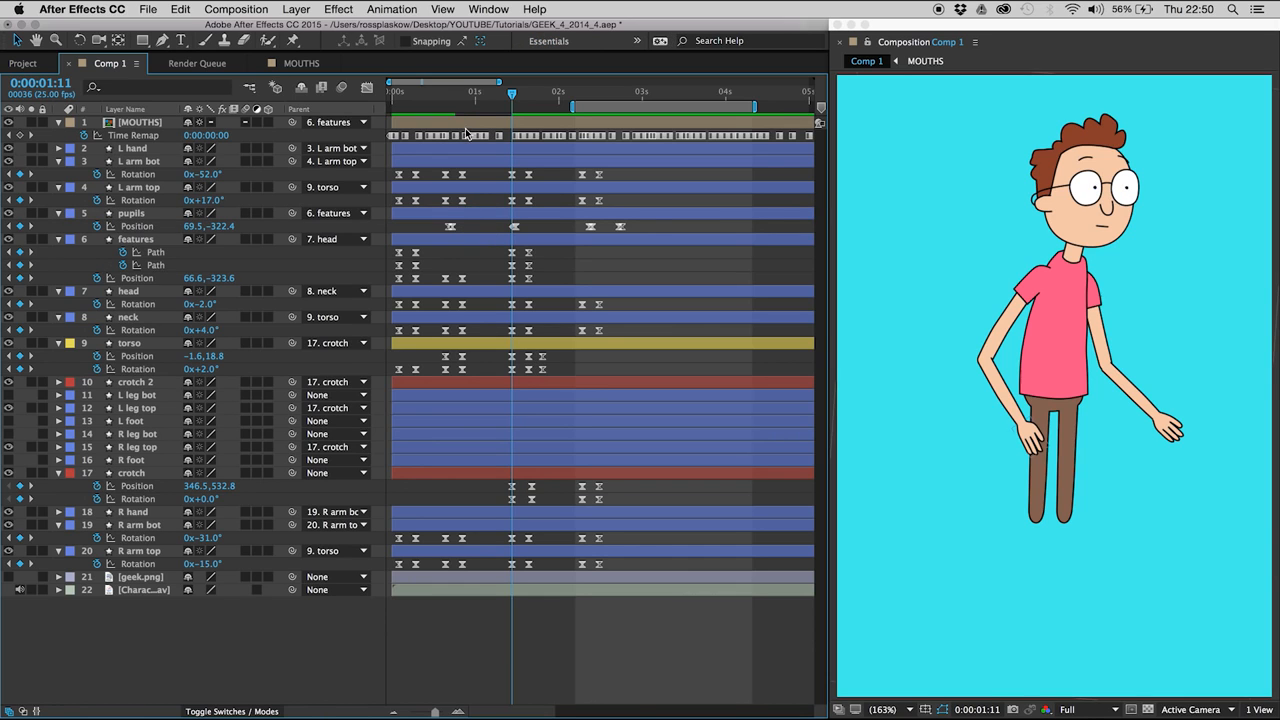
- Set the work area to run from the composition start to 0:00:03:20
drag(476, 108, 462, 105)
click(708, 96)
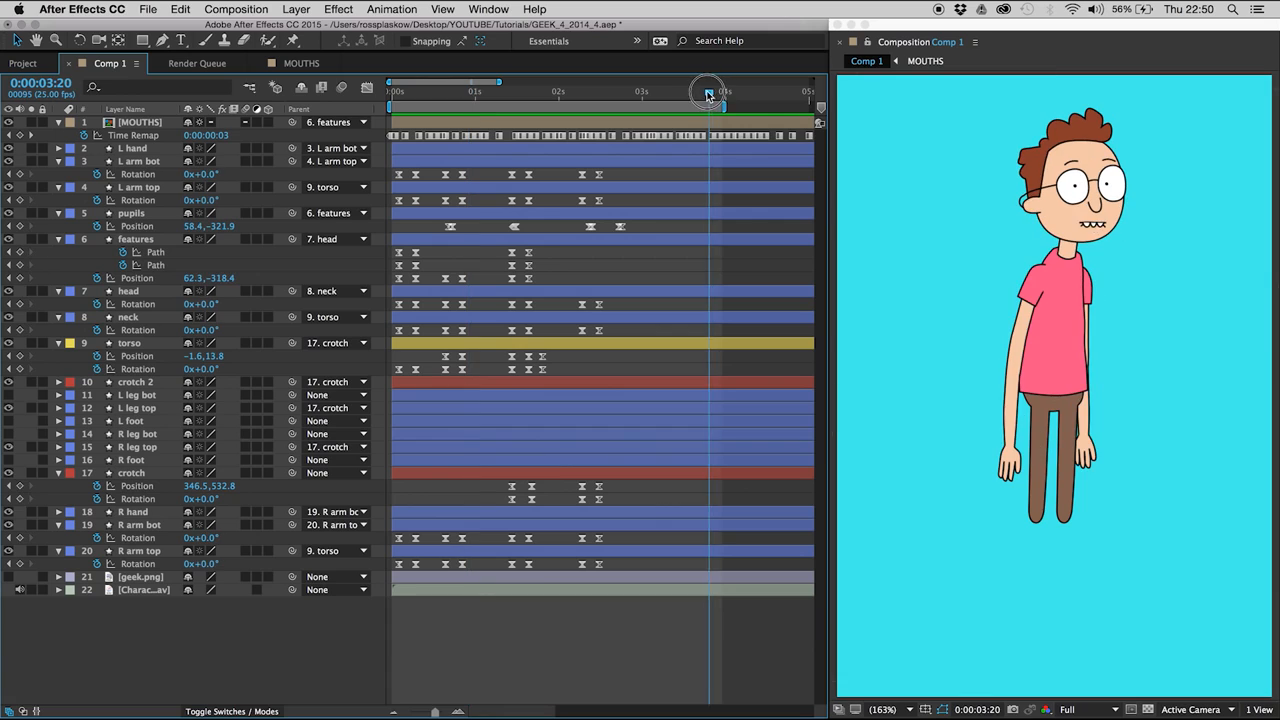
key(n)
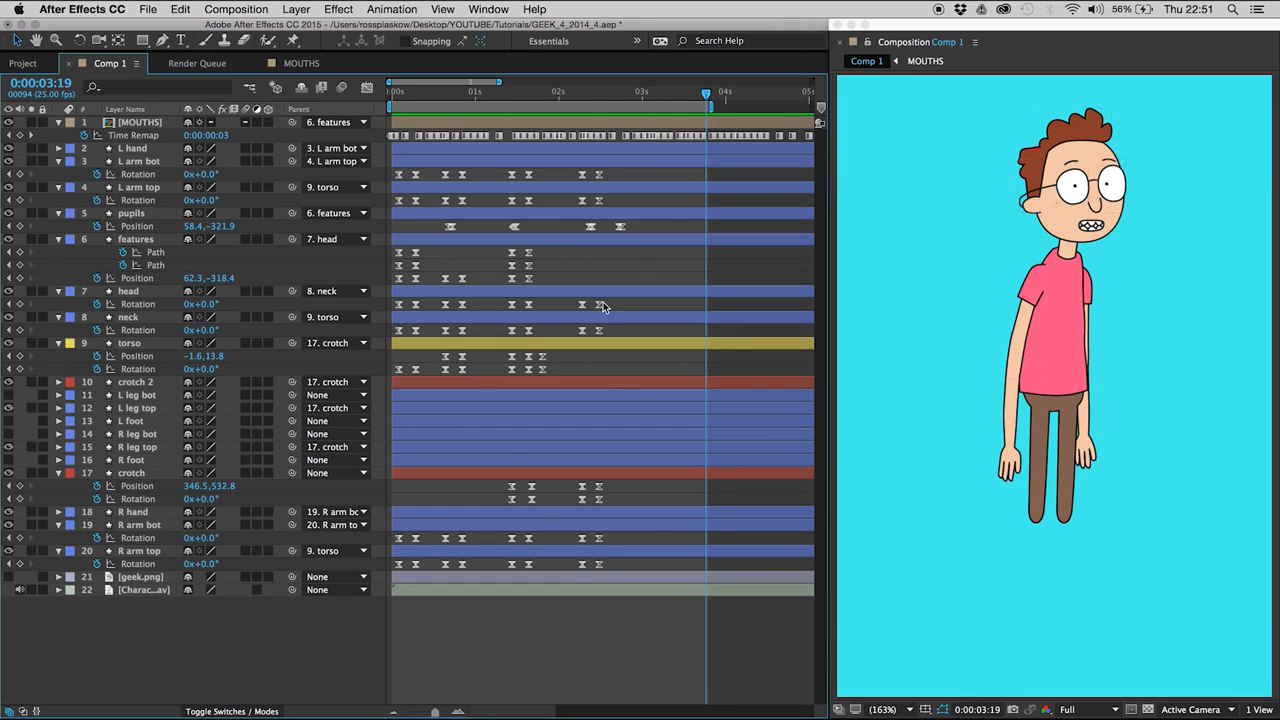
- Key the crotch's Position and Rotation at about 0:00:03:01 and at 0:00:03:08, set the second Position to 446.5, 532.8, and preview
drag(619, 98, 669, 94)
click(20, 499)
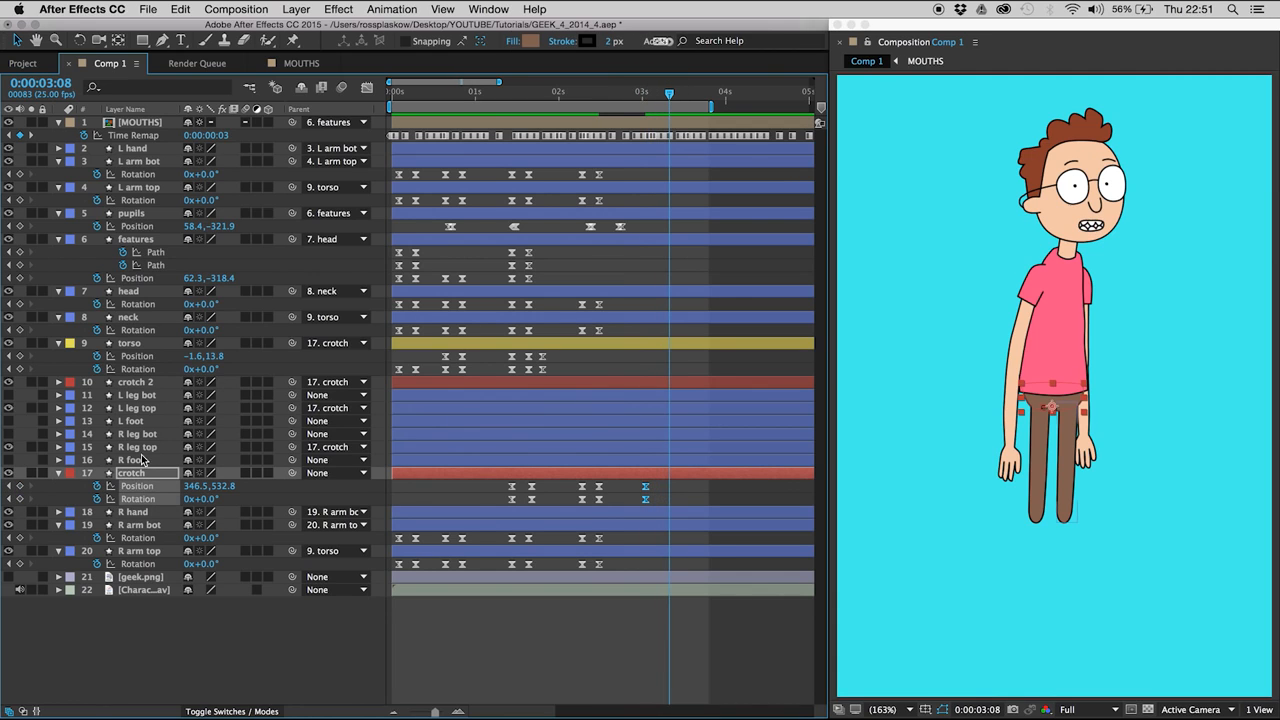
click(19, 487)
drag(196, 486, 355, 468)
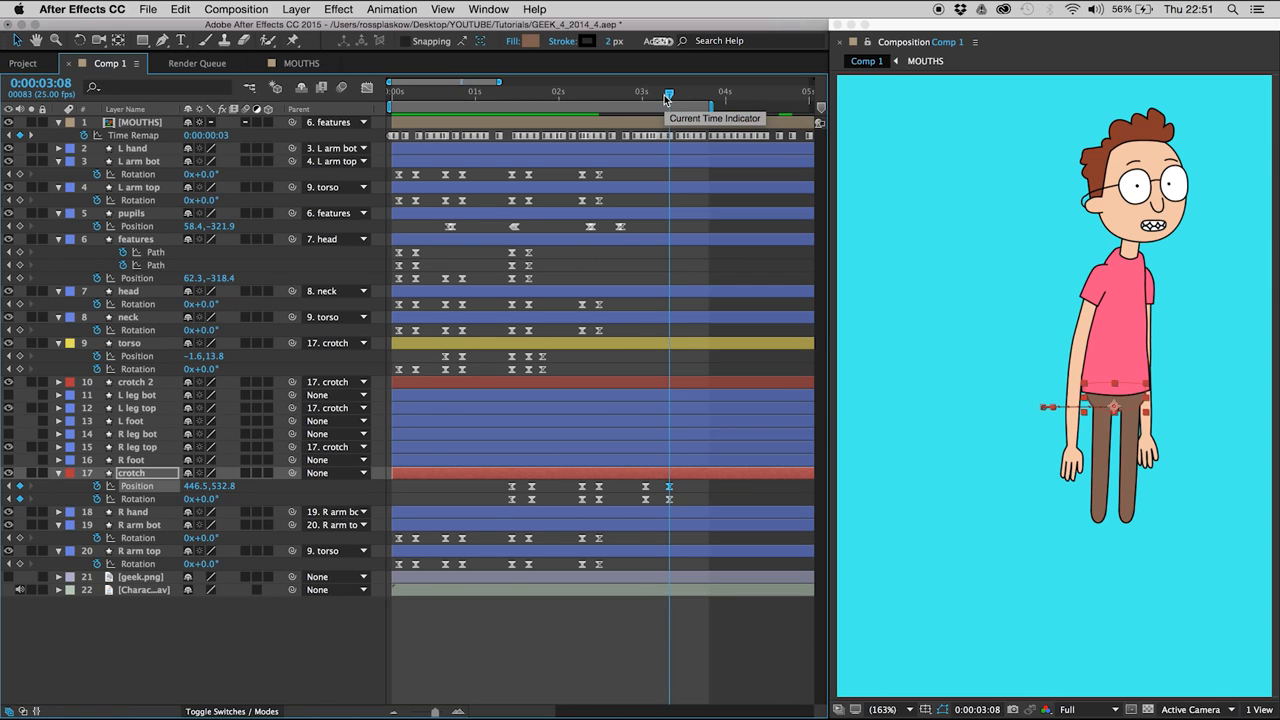
click(666, 277)
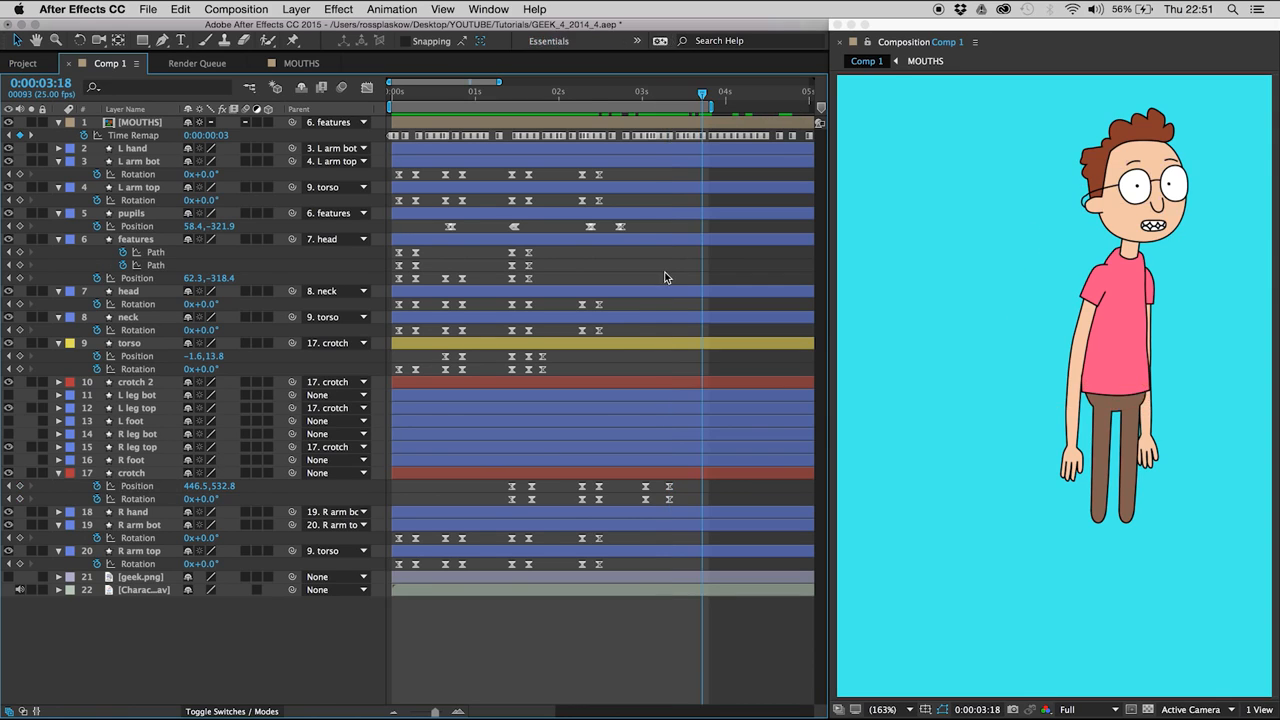
key(space)
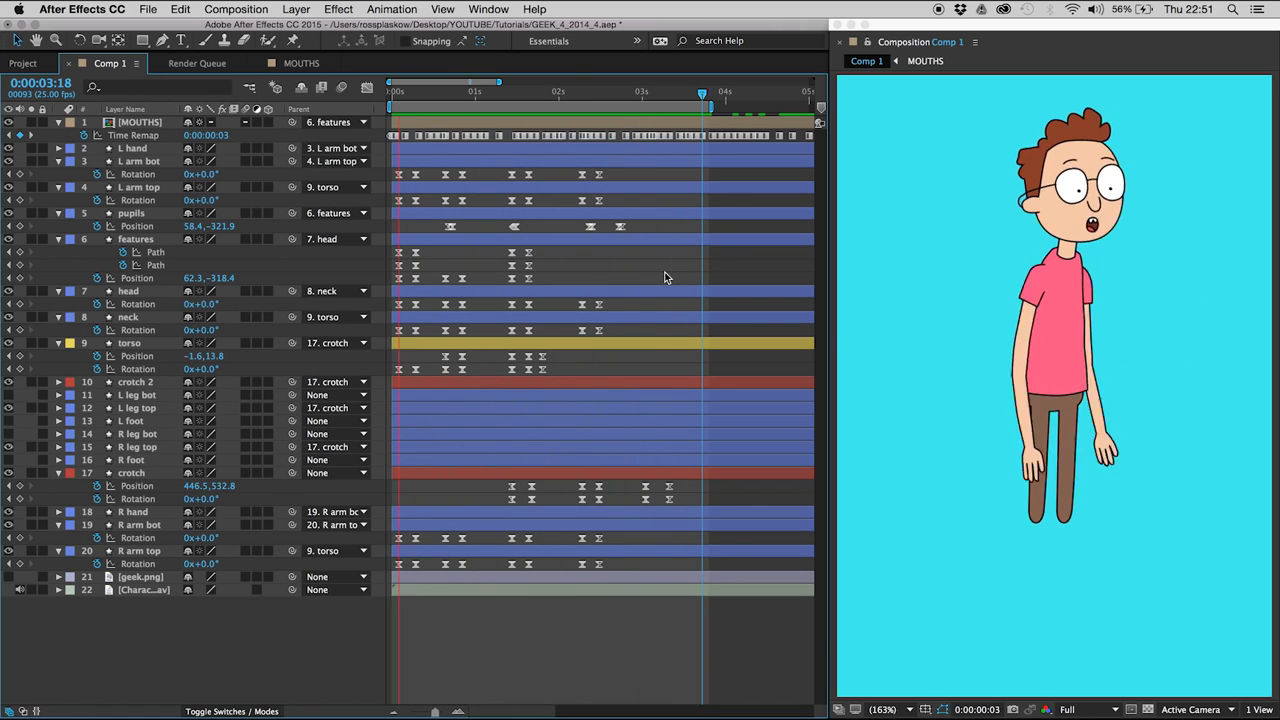
key(space)
- Shift all layers and keyframes about 7 frames later, and extend the visual layers' in points back to the composition start
drag(617, 256, 636, 274)
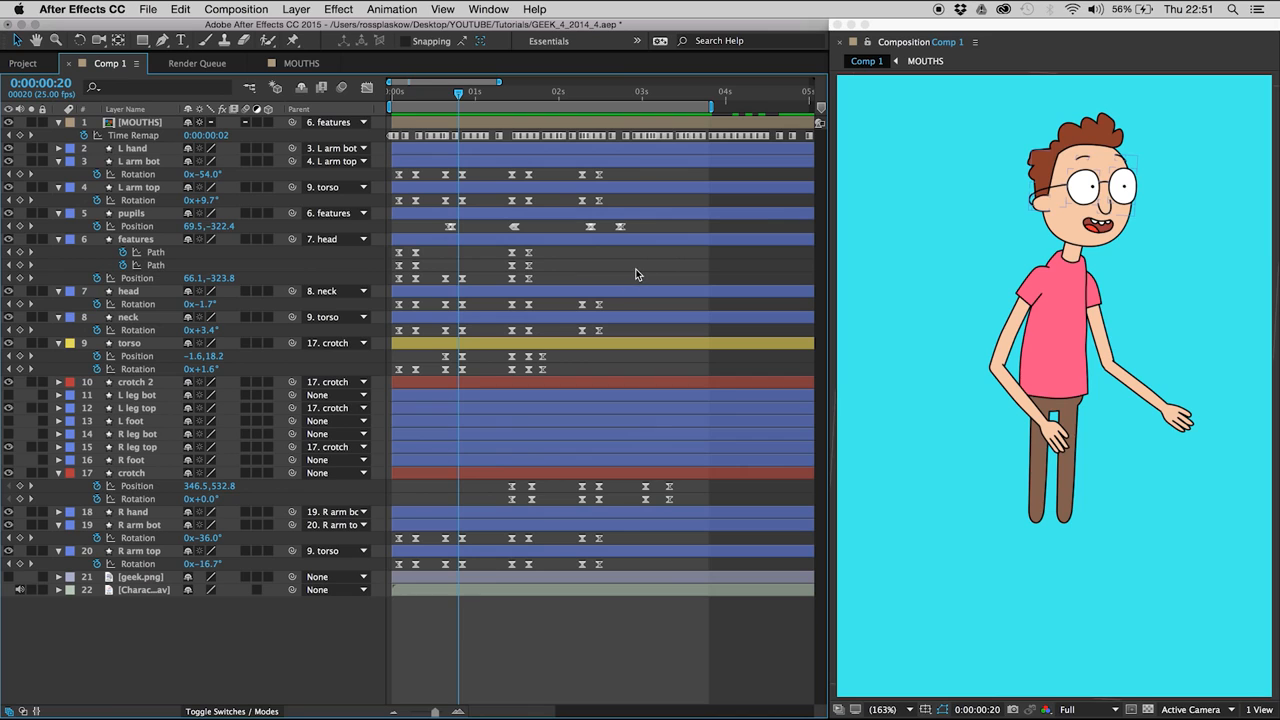
mouse_move(427, 94)
mouse_down()
mouse_move(384, 90)
mouse_move(435, 94)
mouse_up()
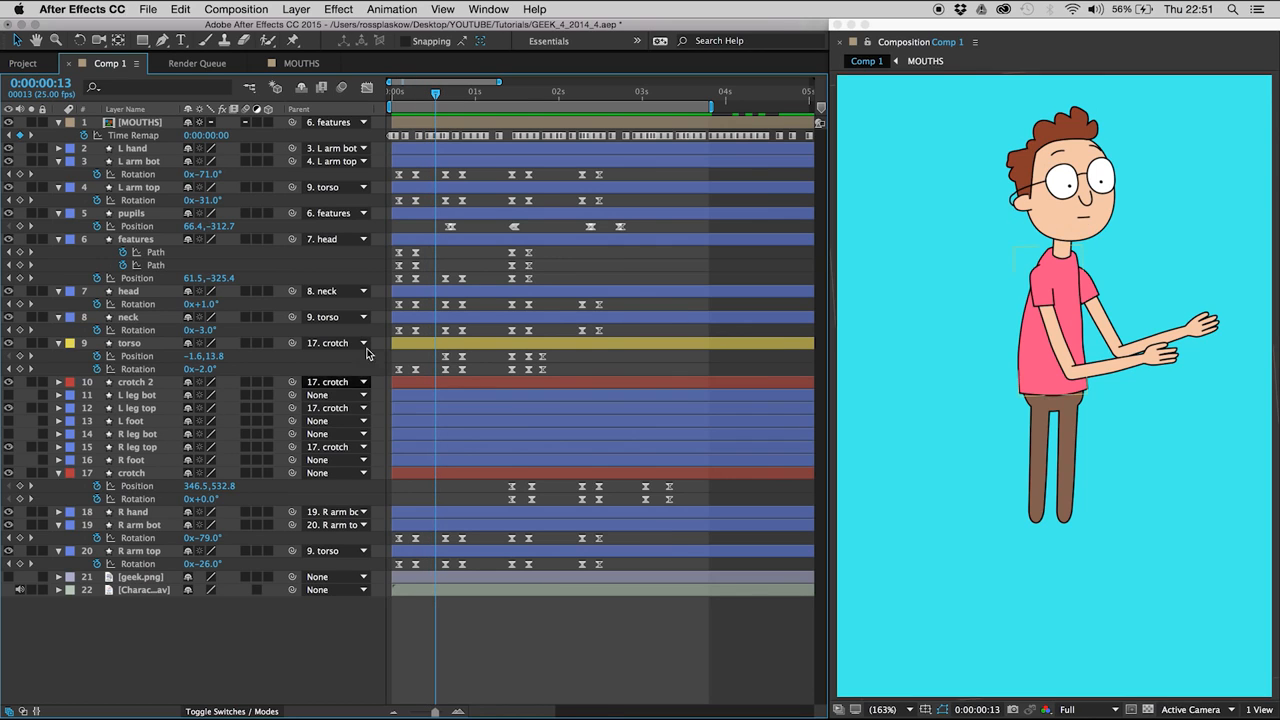
click(398, 91)
mouse_move(398, 91)
mouse_down()
mouse_move(416, 98)
mouse_move(375, 95)
mouse_up()
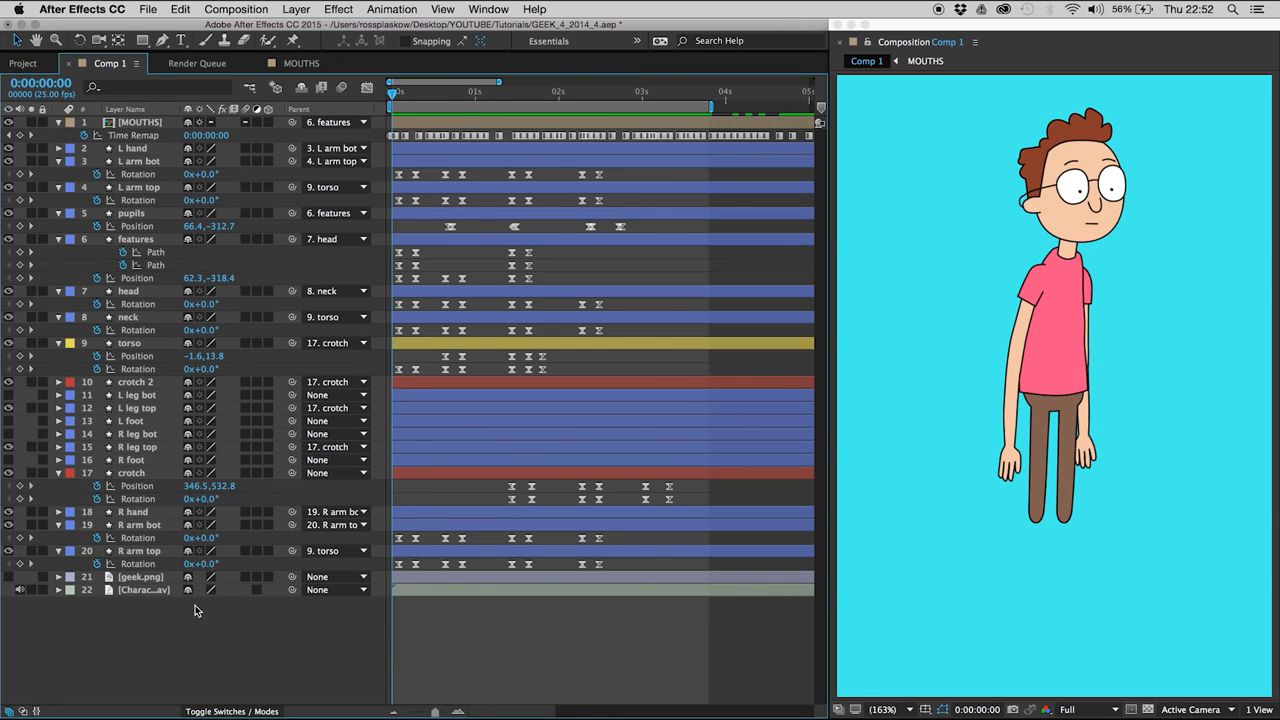
drag(213, 643, 165, 116)
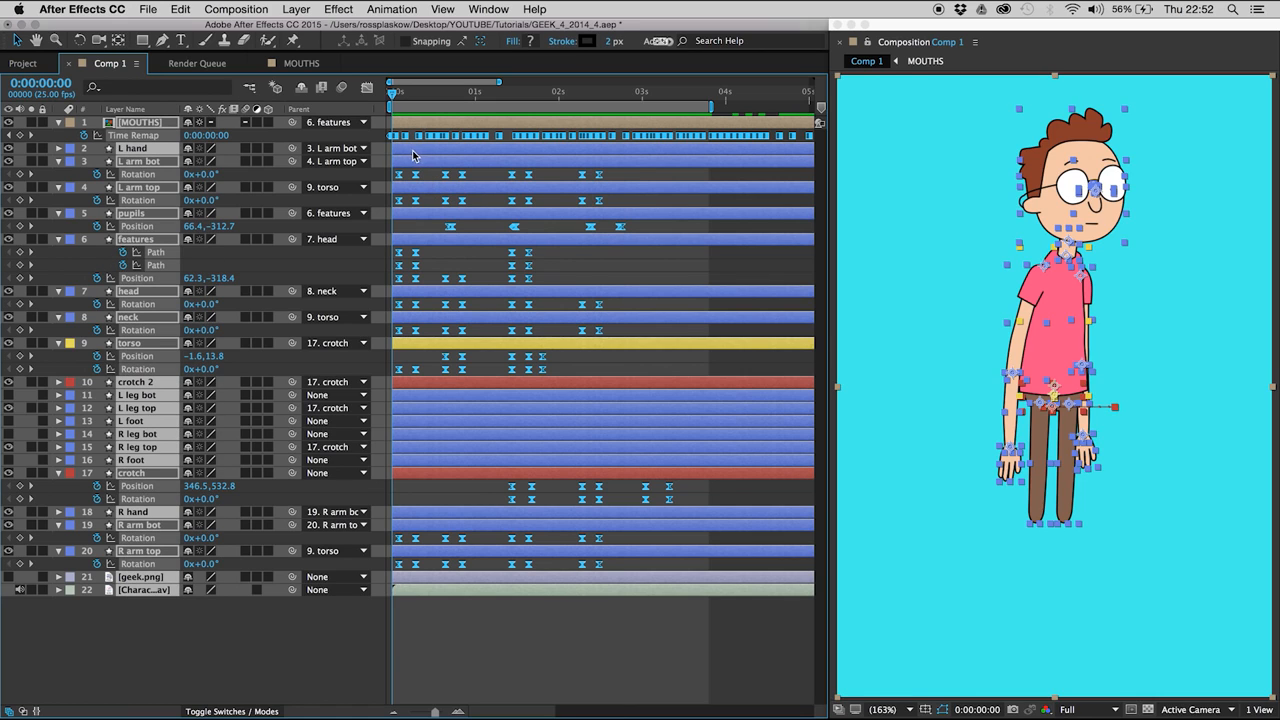
drag(414, 152, 438, 152)
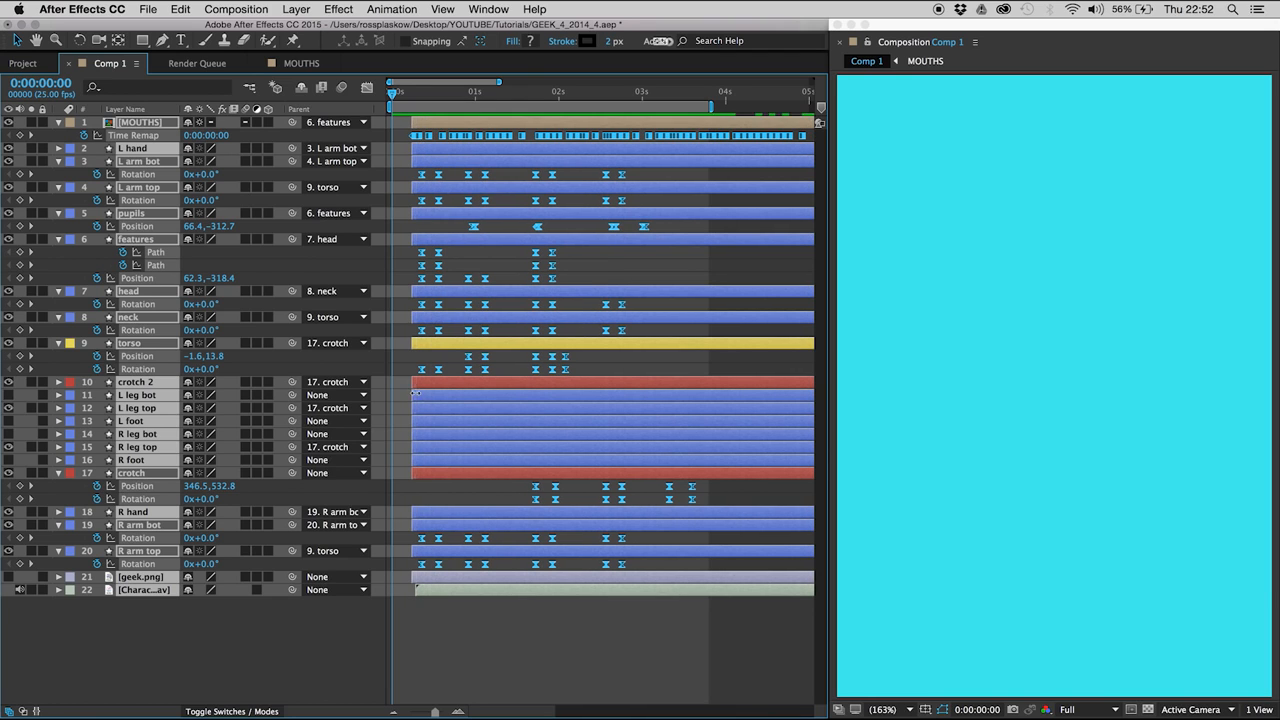
drag(414, 395, 385, 395)
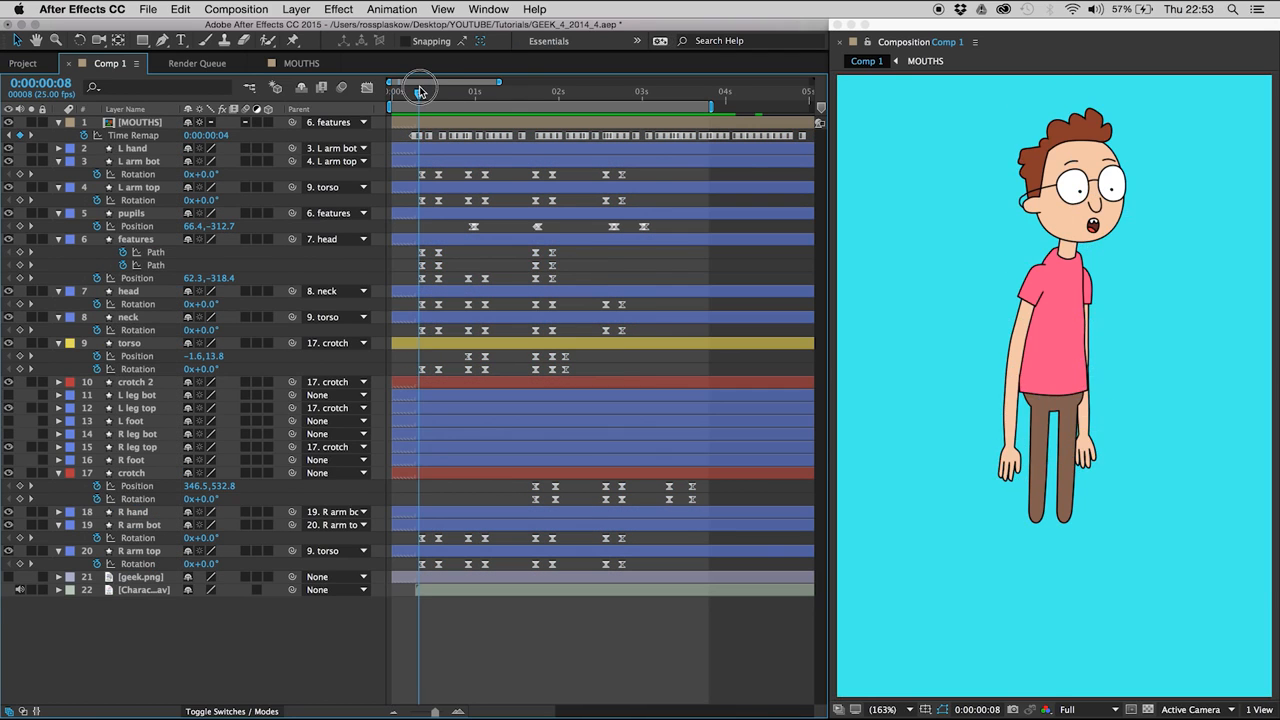
- Limit the work area to 0:00:00:02 through 0:00:00:20 and preview the character's first movement
drag(419, 91, 458, 90)
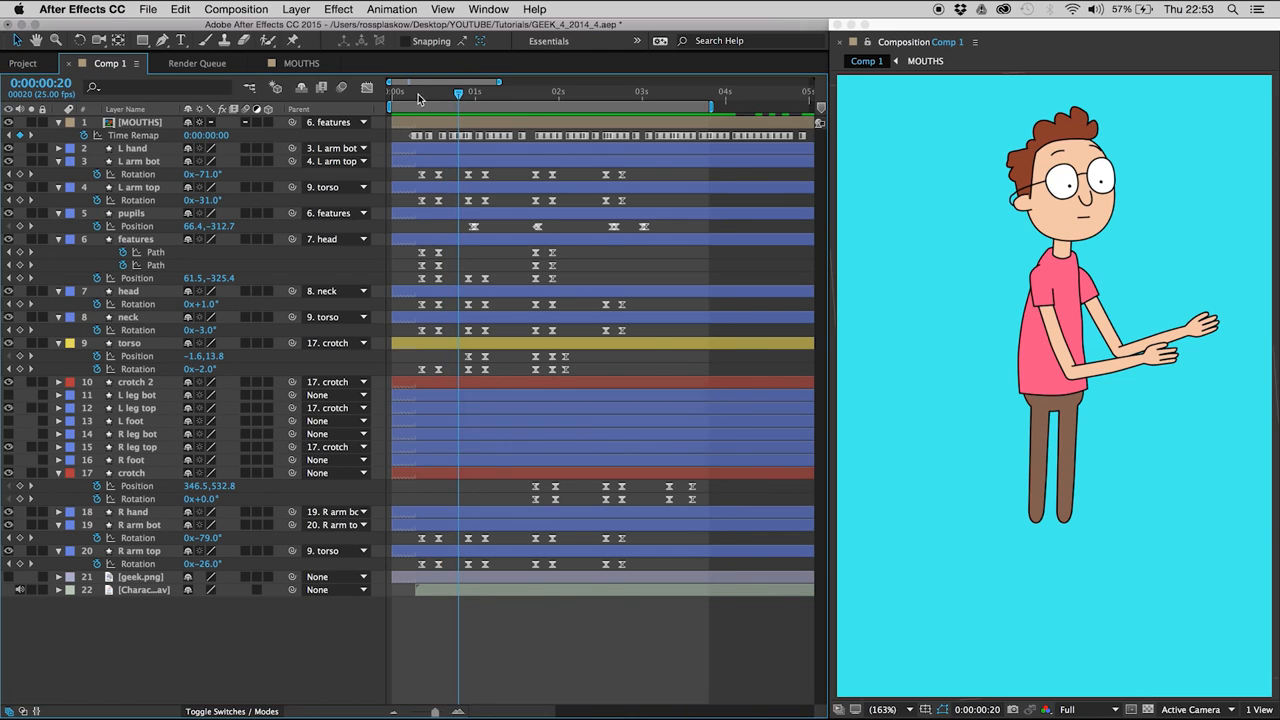
key(n)
click(398, 91)
key(b)
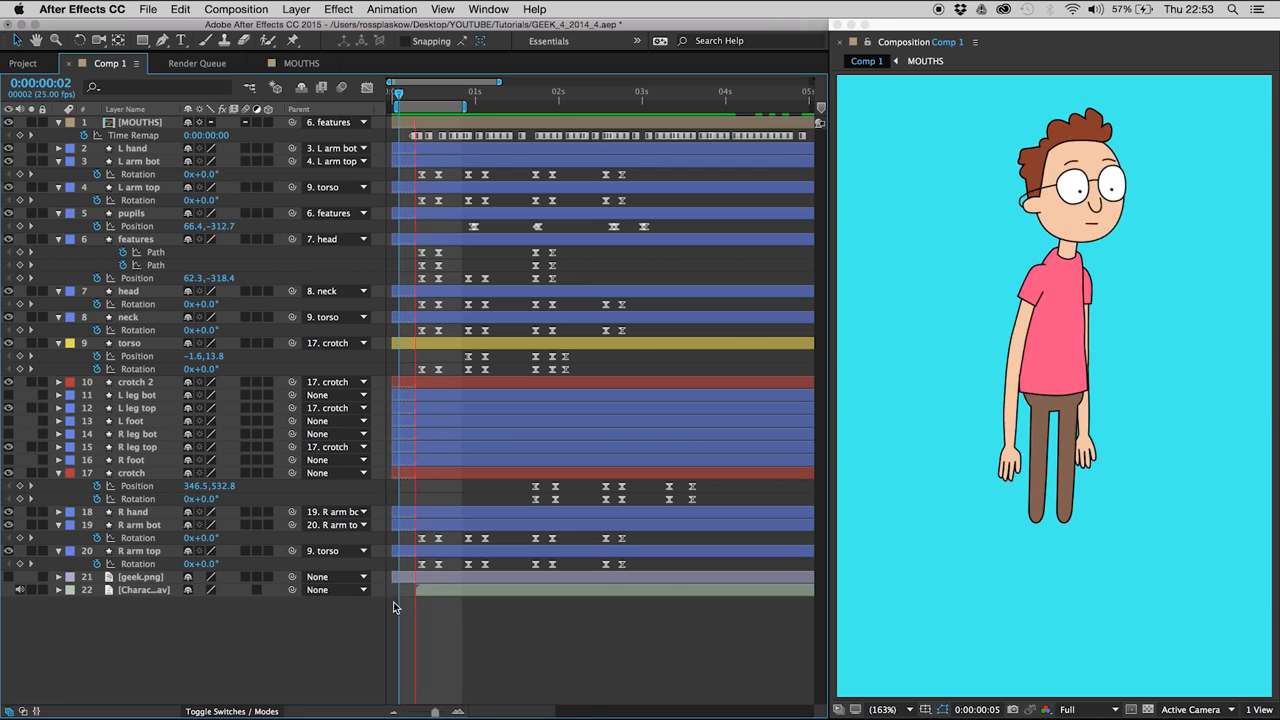
key(space)
- Move the body layers' first column of pose keyframes three frames earlier to 0:00:00:06 and widen the work area to the composition start
drag(429, 176, 415, 563)
key(alt+Left)
key(alt+Left)
key(alt+Left)
drag(397, 107, 369, 106)
drag(459, 104, 467, 104)
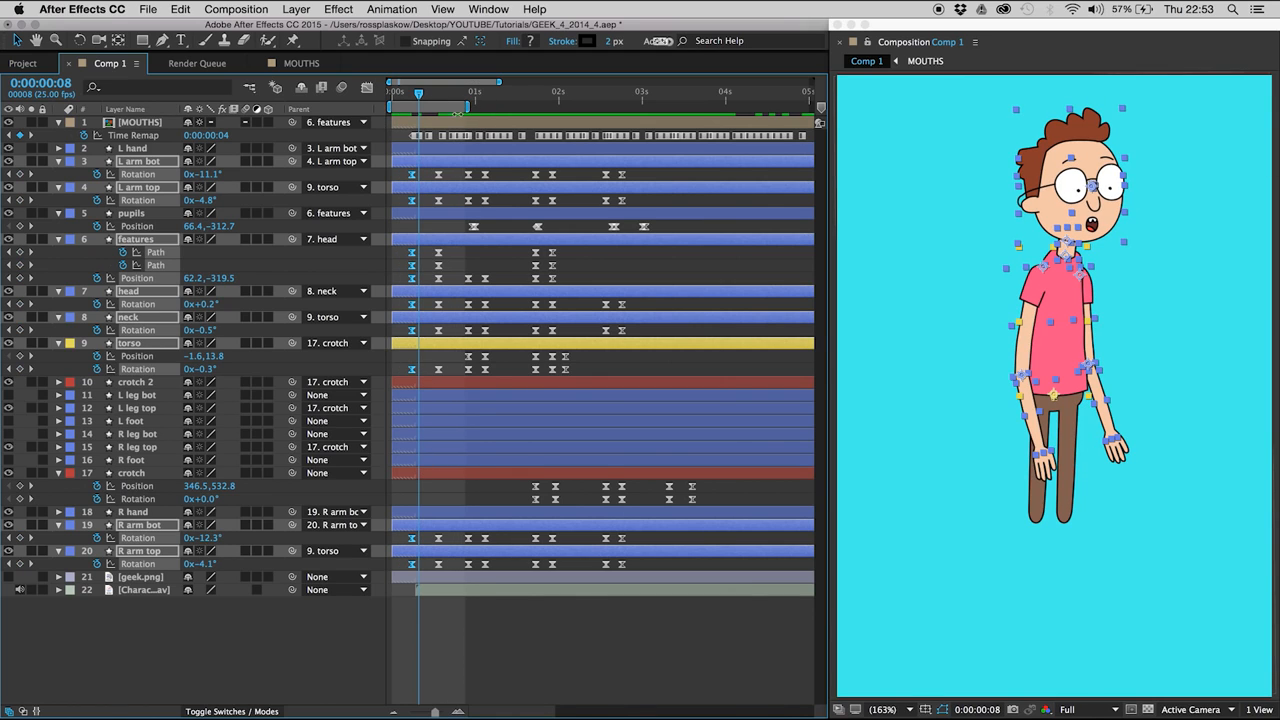
- Nudge the body layers' second column of pose keyframes one frame later to 0:00:00:15 and preview the movement
drag(429, 169, 444, 579)
key(alt+Right)
click(436, 664)
key(space)
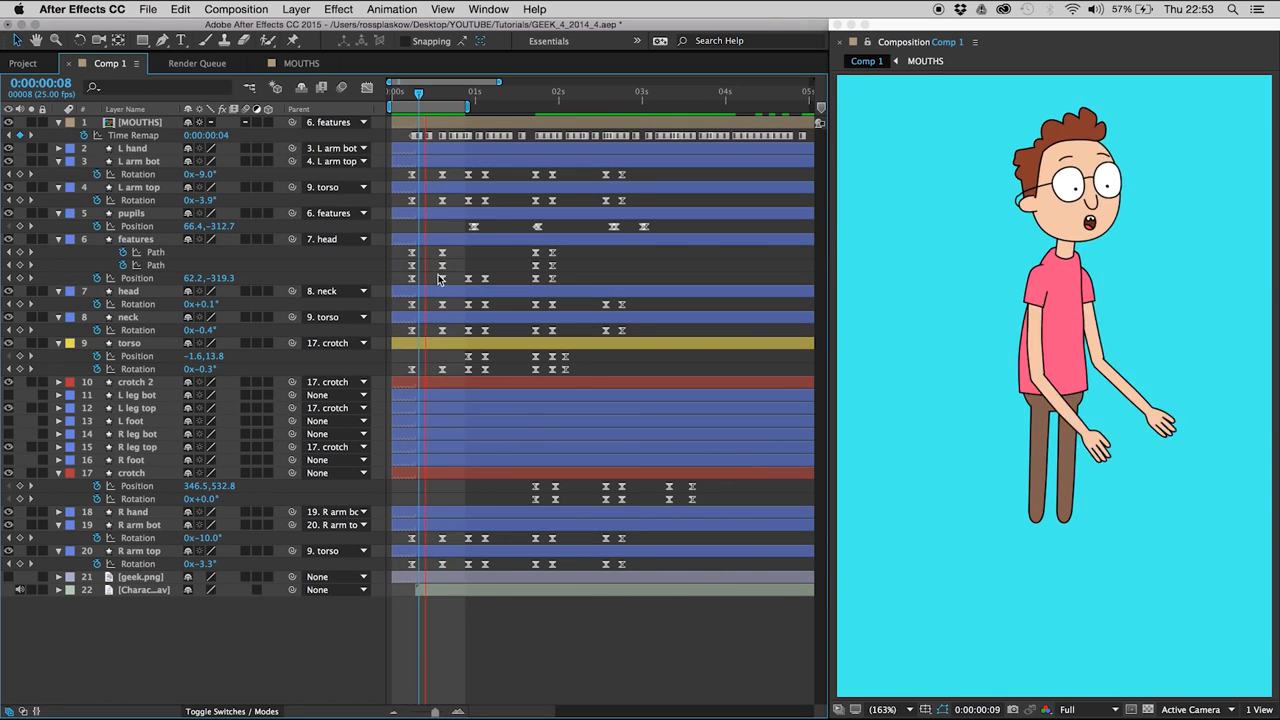
key(space)
- Reveal Rotation on the L hand and R hand layers and set Rotation keyframes at 0:00:00:06
key(Page_Down)
key(Page_Down)
key(Page_Down)
key(Page_Down)
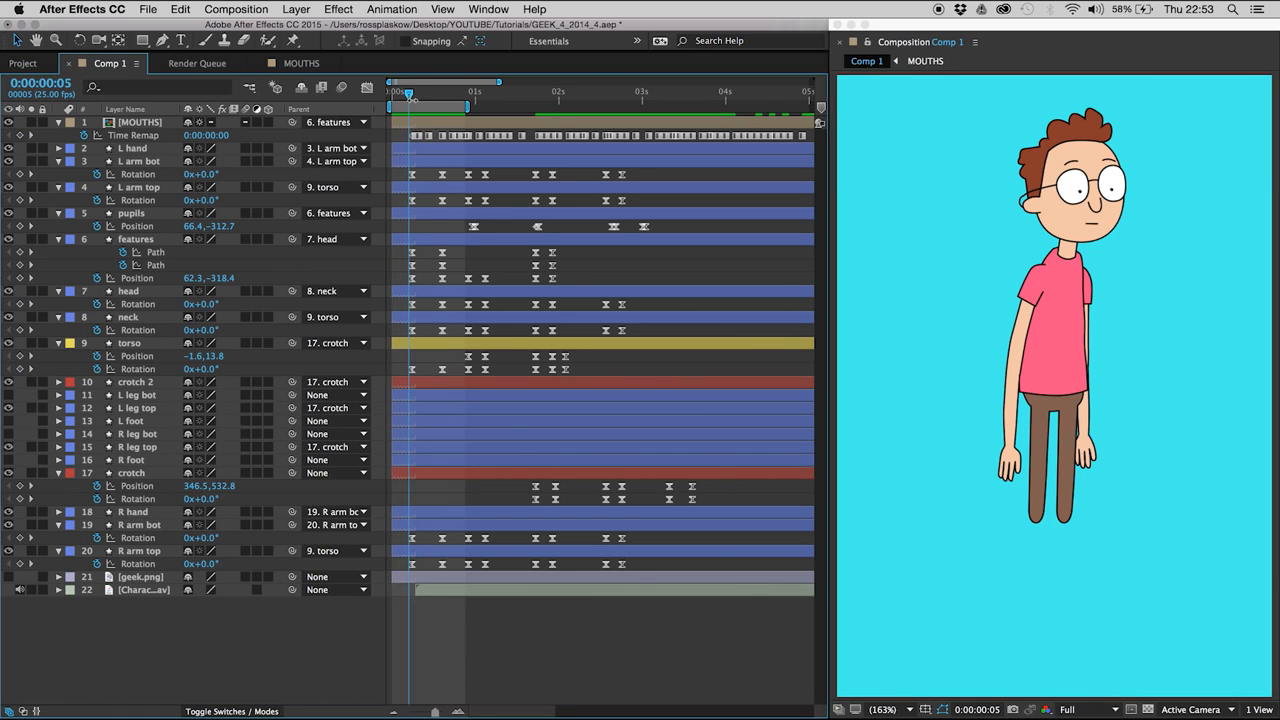
key(Page_Up)
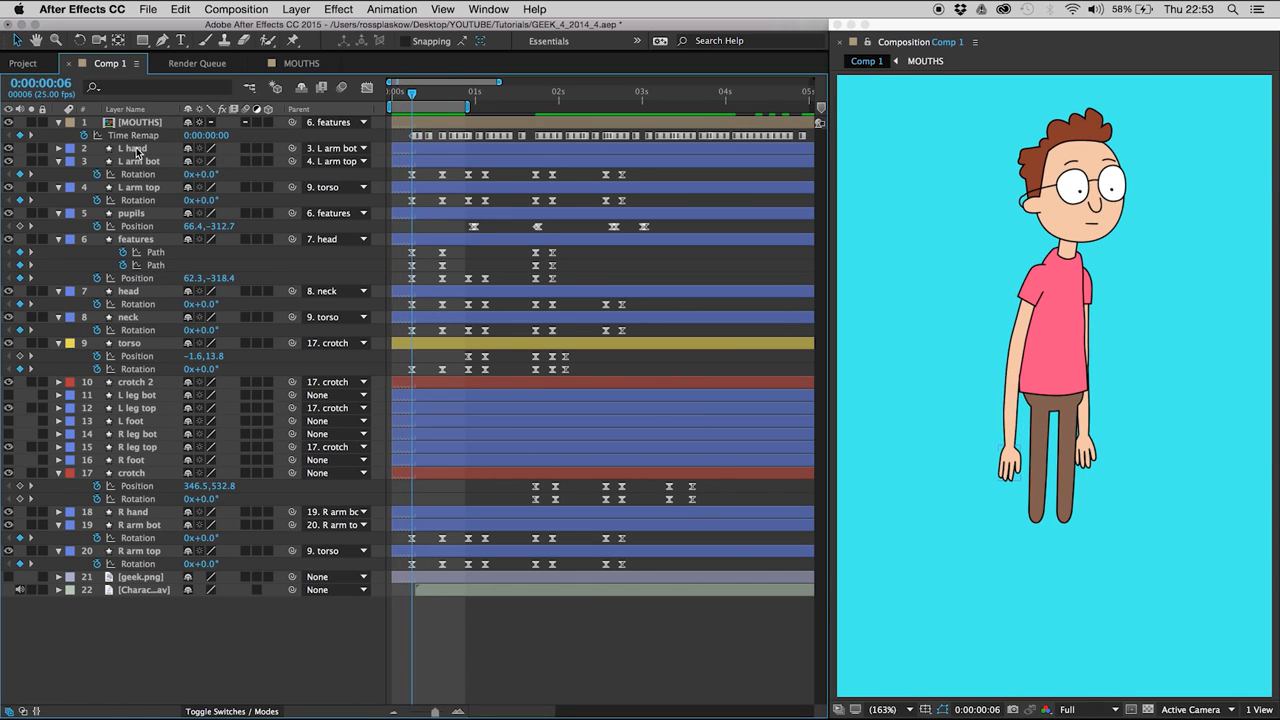
click(139, 149)
mouse_move(409, 93)
mouse_down()
mouse_move(420, 93)
mouse_move(409, 91)
mouse_up()
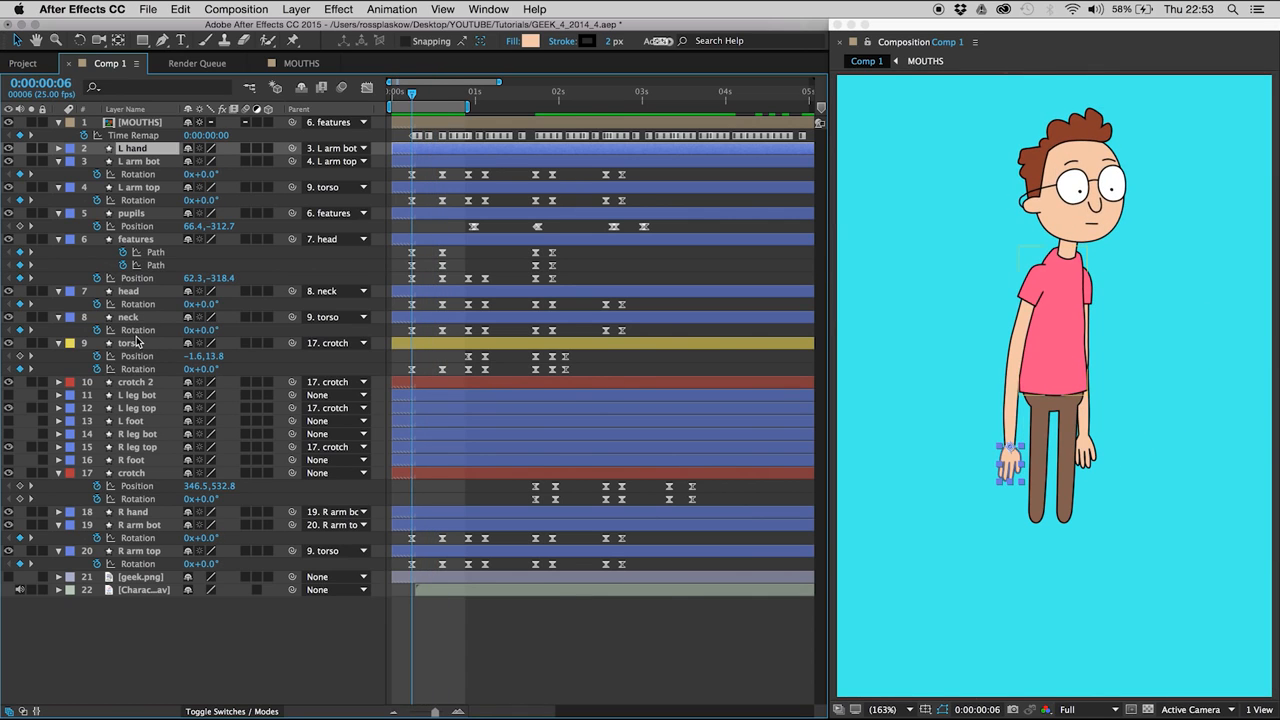
super+click(136, 513)
key(r)
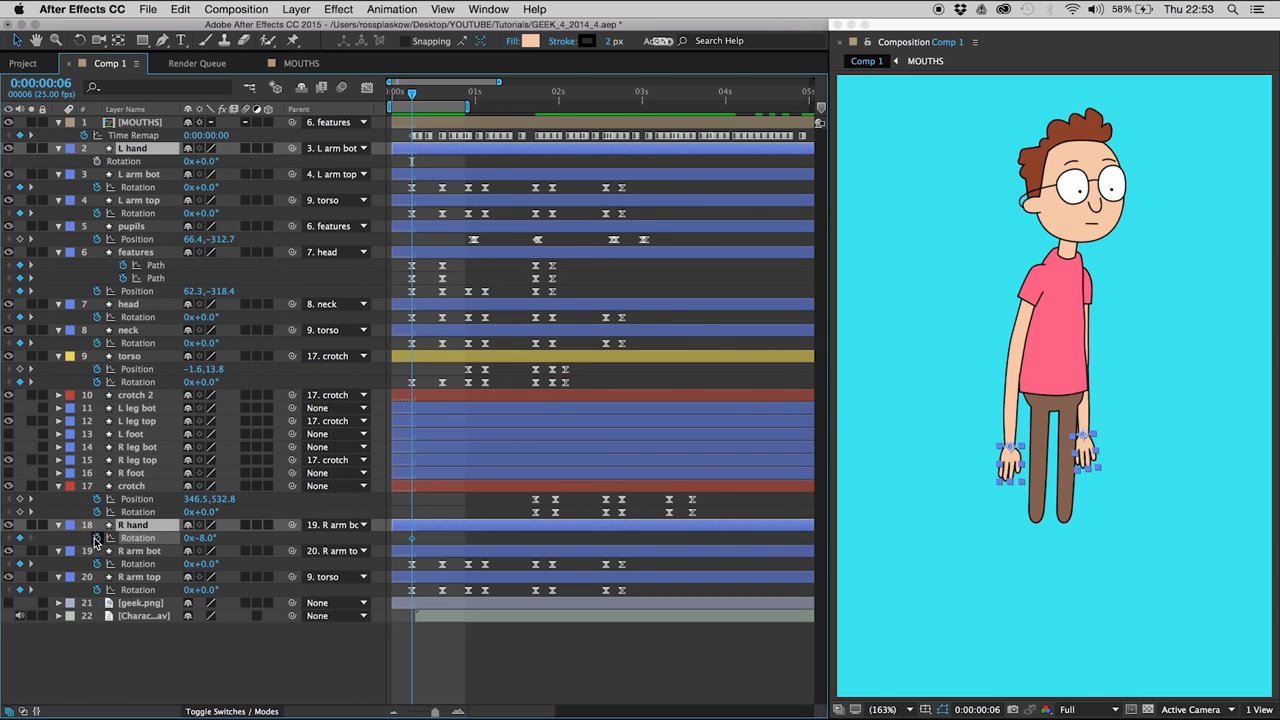
- Add Rotation keyframes to both hands at 0:00:00:15 and apply easing to the hand keyframes
key(space)
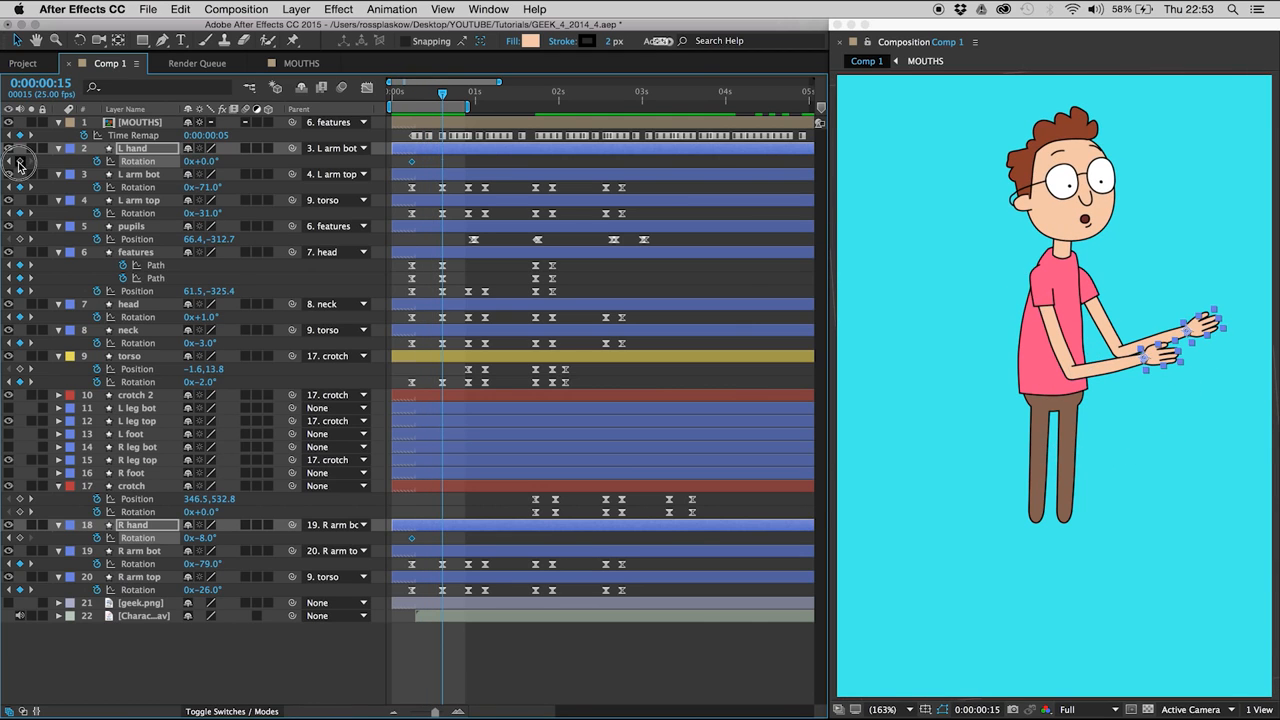
drag(454, 535, 395, 546)
mouse_move(404, 158)
mouse_down()
mouse_move(476, 186)
mouse_move(426, 150)
mouse_up()
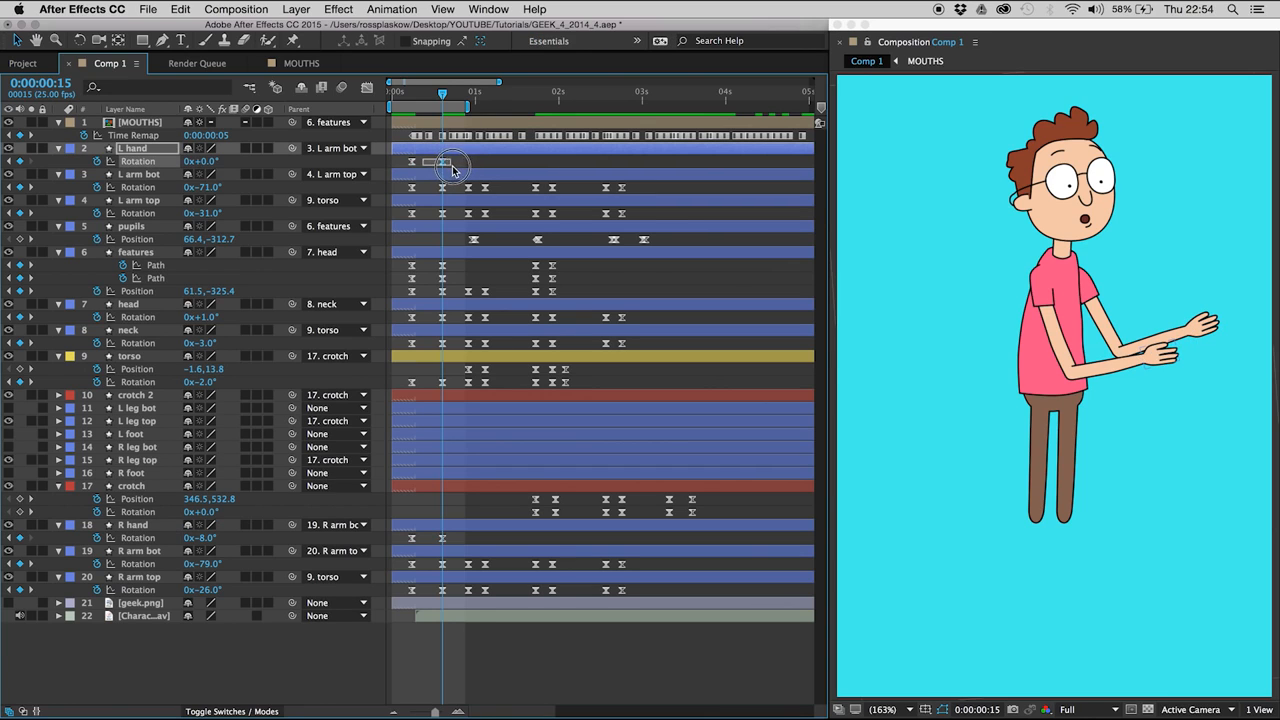
- Set the L hand and R hand Rotation to -25° and -33° at 0:00:00:15, then 20.6° and 12.6° at 0:00:00:10, and preview
drag(431, 530, 460, 546)
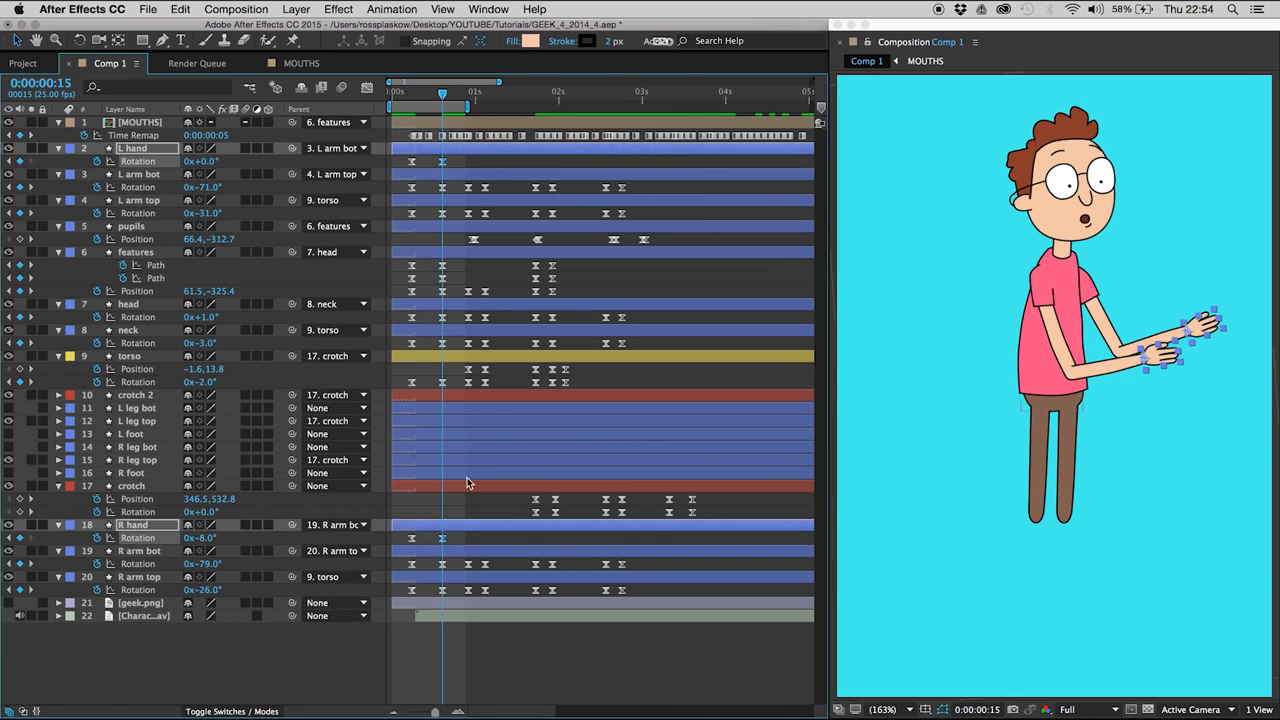
drag(206, 162, 188, 163)
mouse_move(410, 97)
mouse_down()
mouse_move(450, 108)
mouse_move(426, 102)
mouse_up()
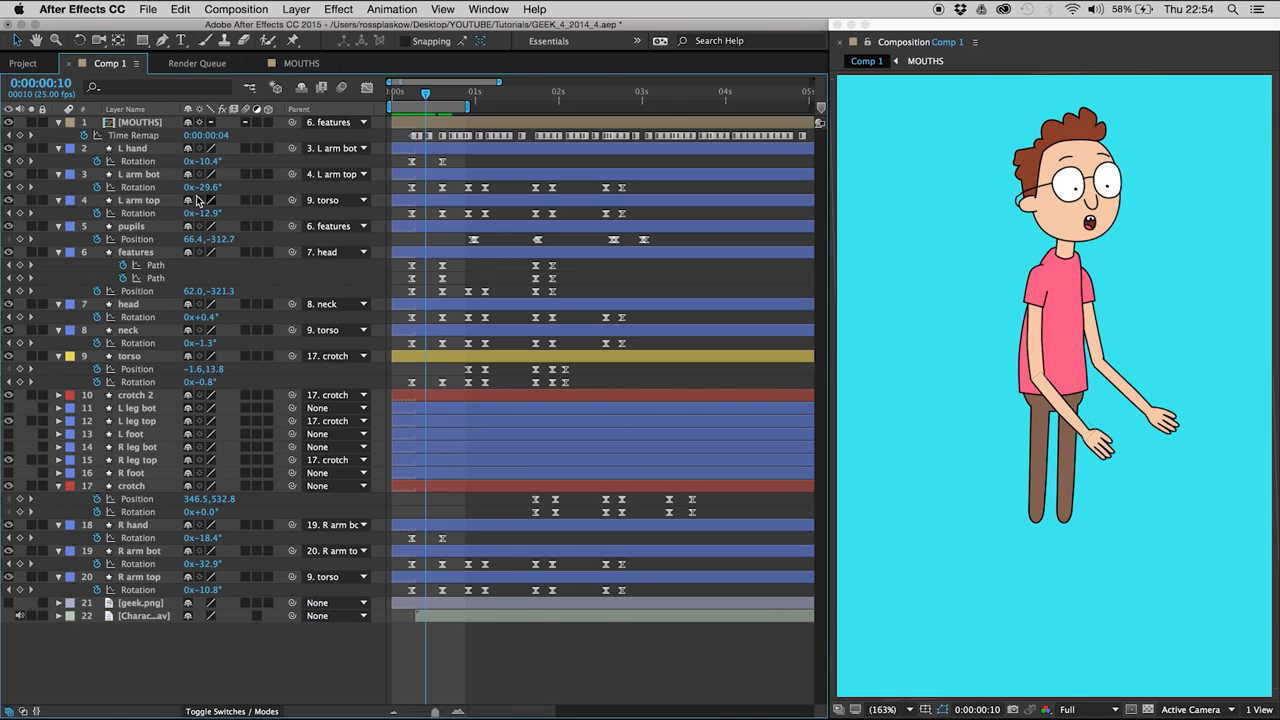
click(140, 148)
super+click(147, 526)
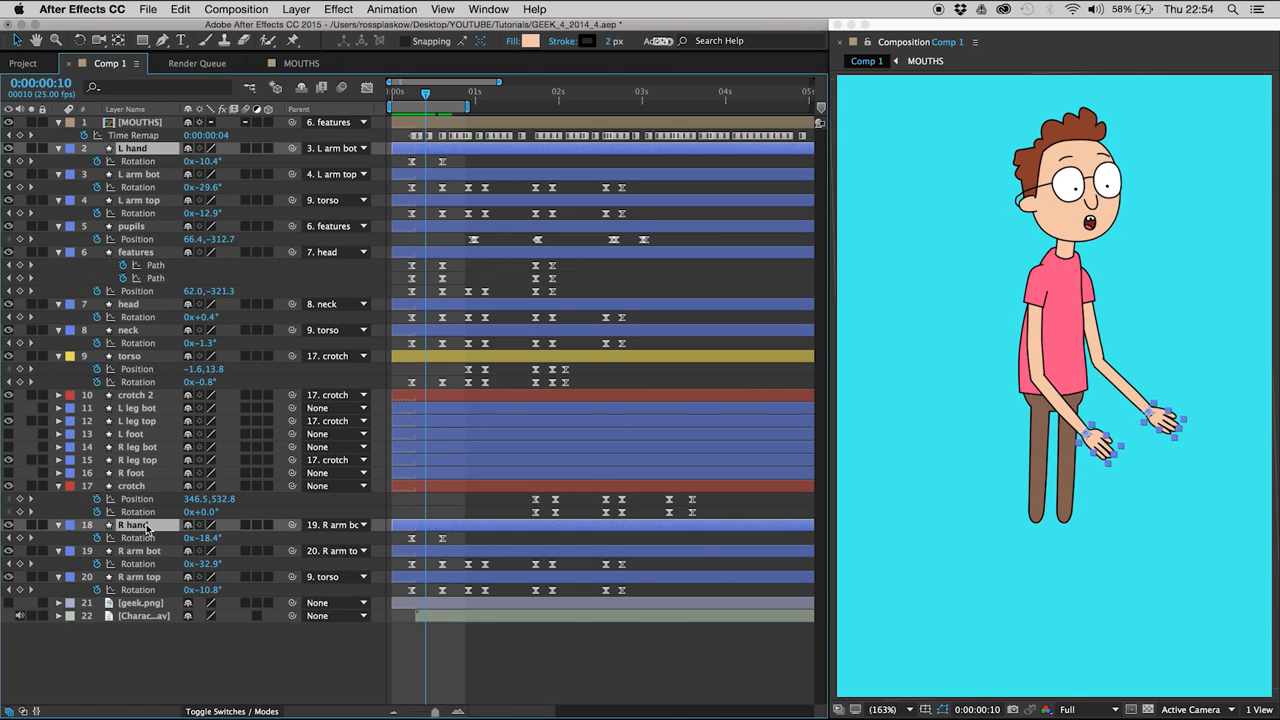
mouse_move(203, 538)
mouse_down()
mouse_move(205, 517)
mouse_move(207, 533)
mouse_up()
click(432, 660)
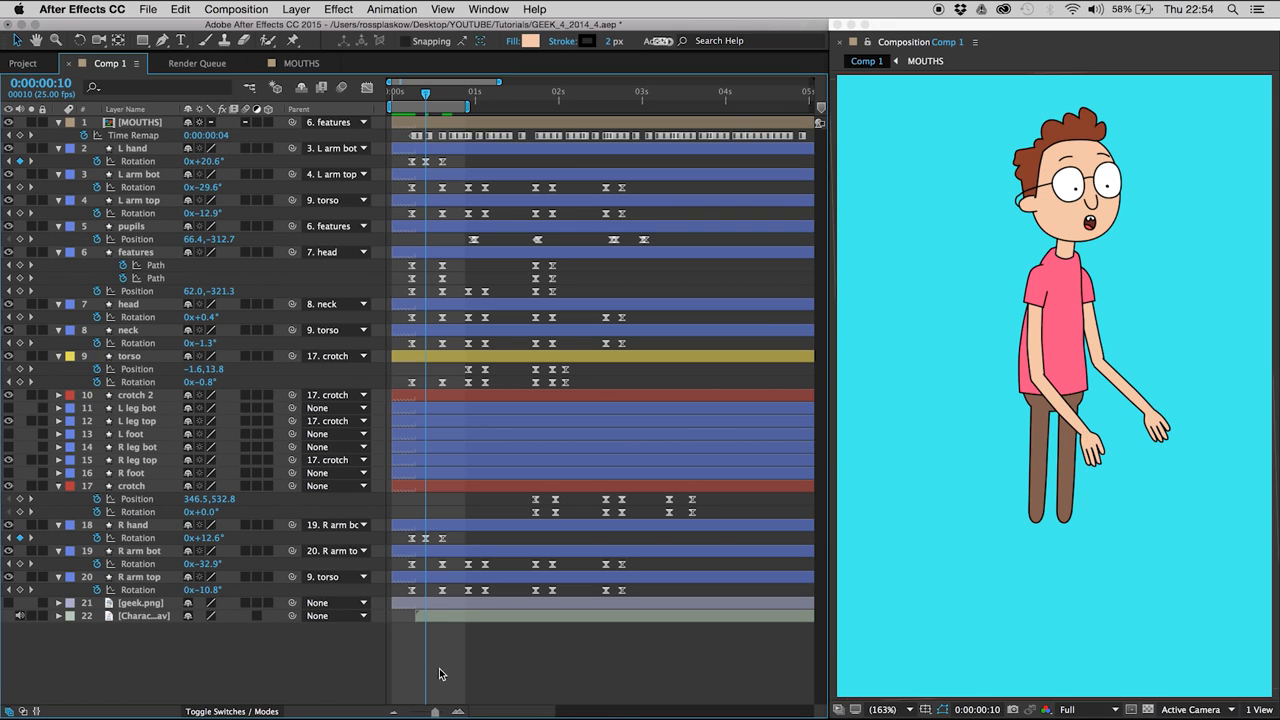
key(space)
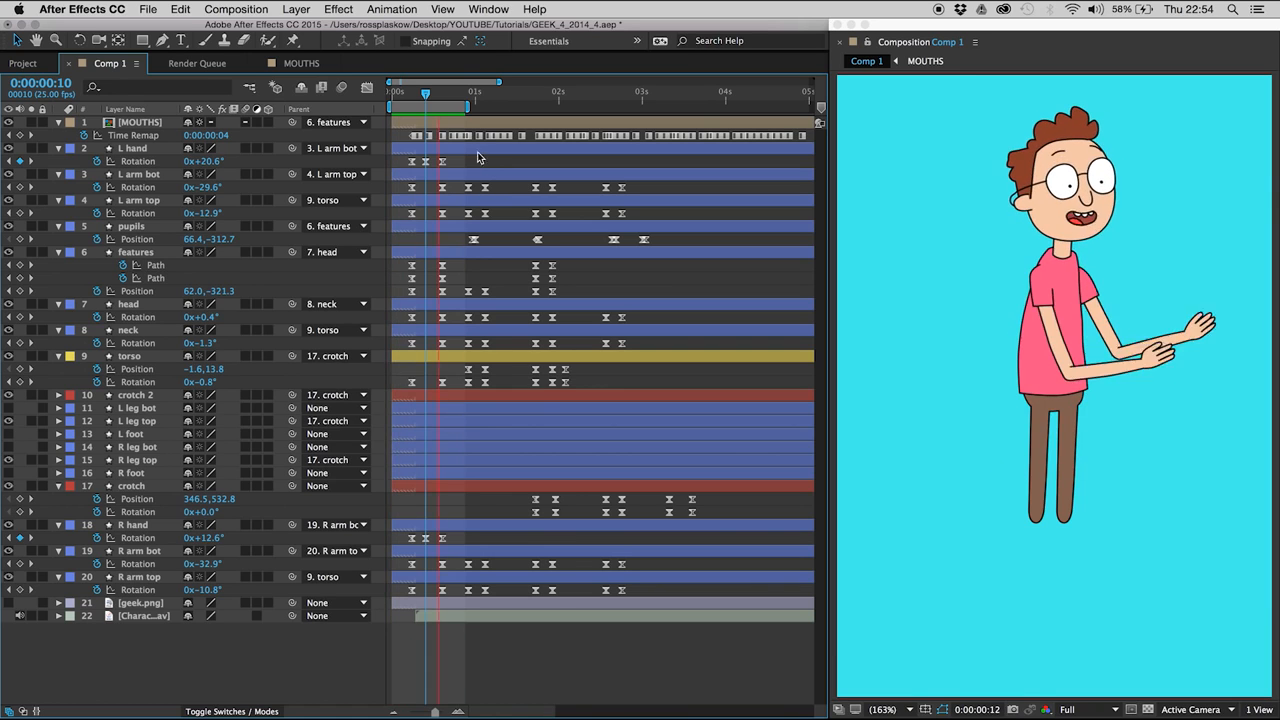
- Add Rotation keyframes holding the current values to the L hand and R hand layers at 0:00:00:19
click(442, 95)
drag(443, 95, 455, 96)
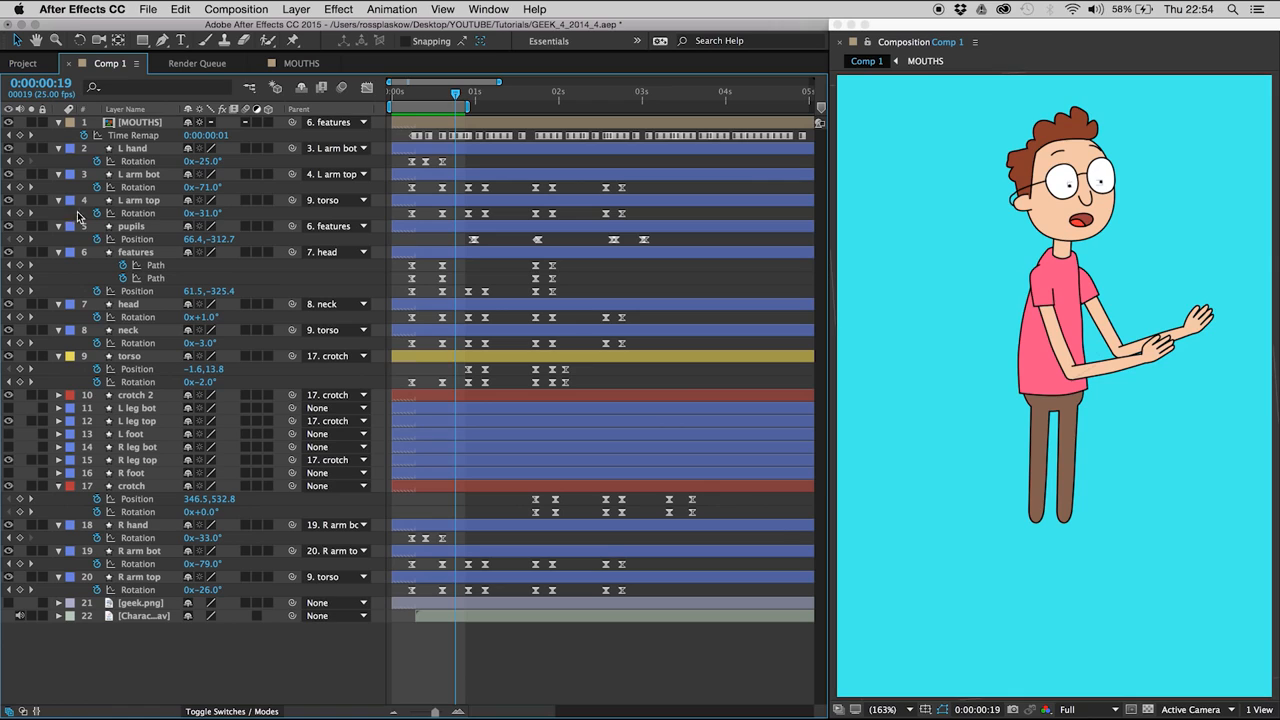
click(19, 161)
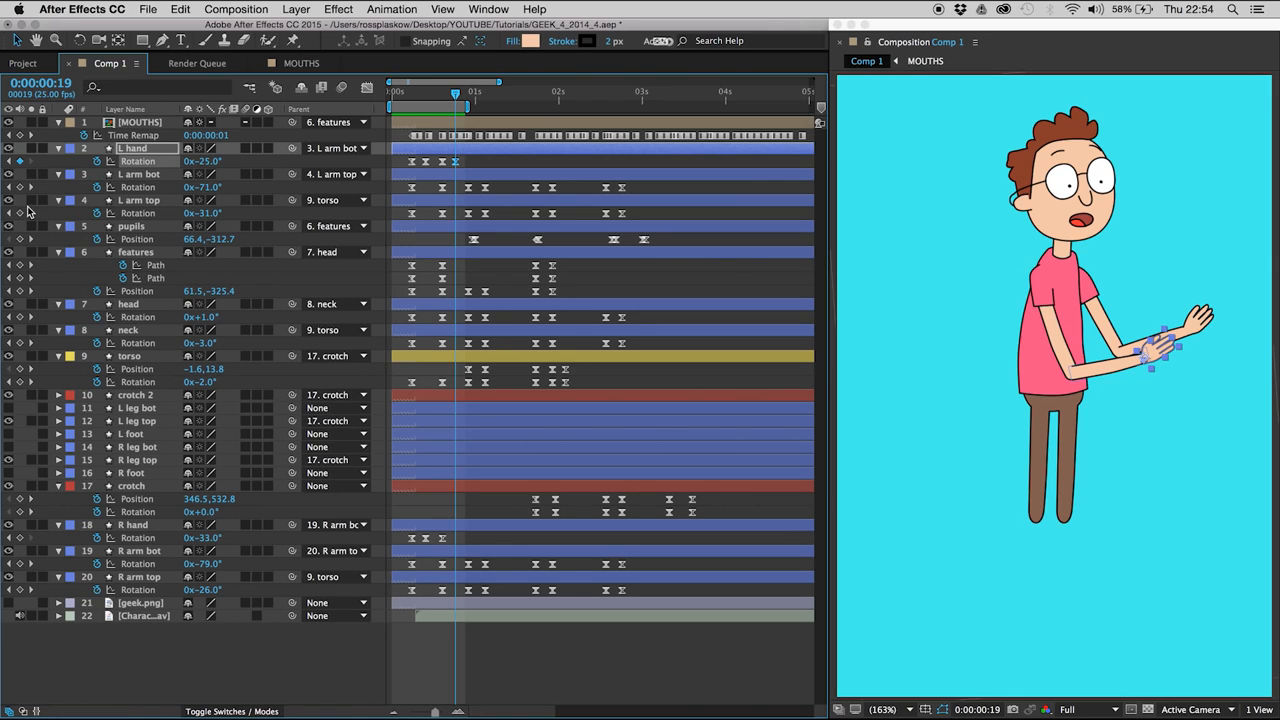
click(20, 538)
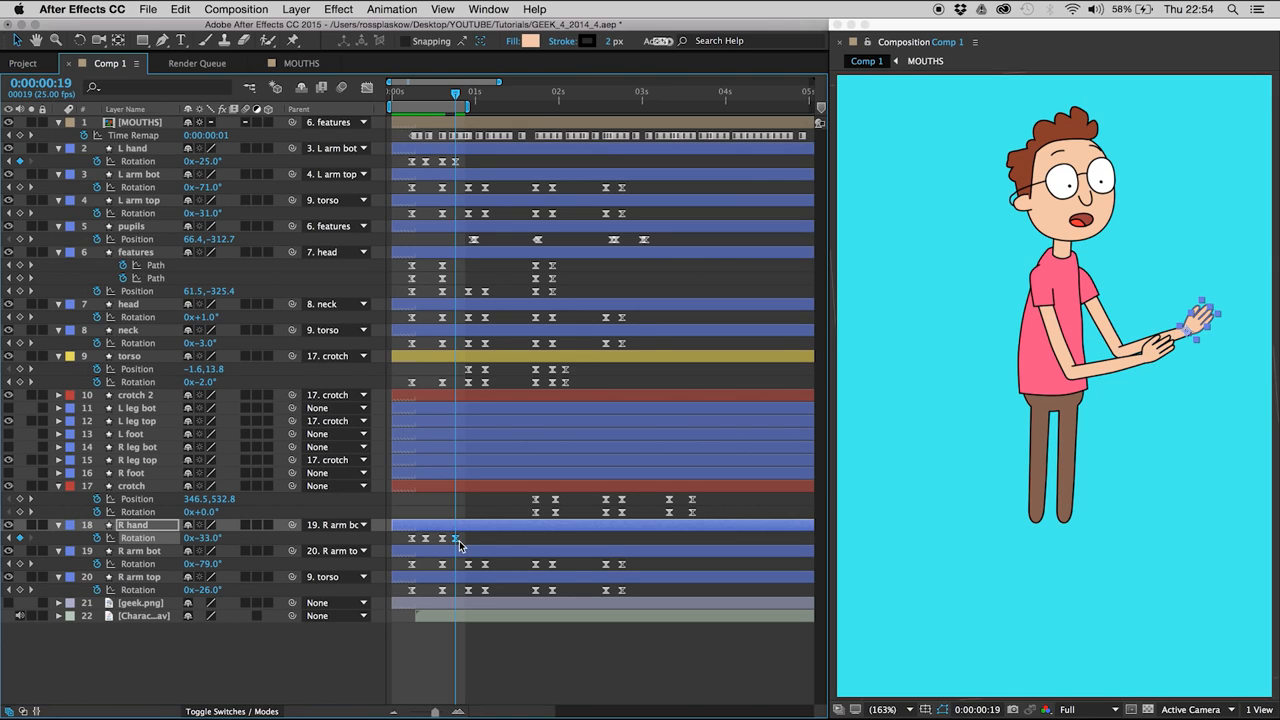
- Overshoot both hands at 0:00:00:15 by setting Rotation to -36° for L hand and -44° for R hand
key(Page_Up)
key(Page_Up)
key(Page_Up)
key(Page_Up)
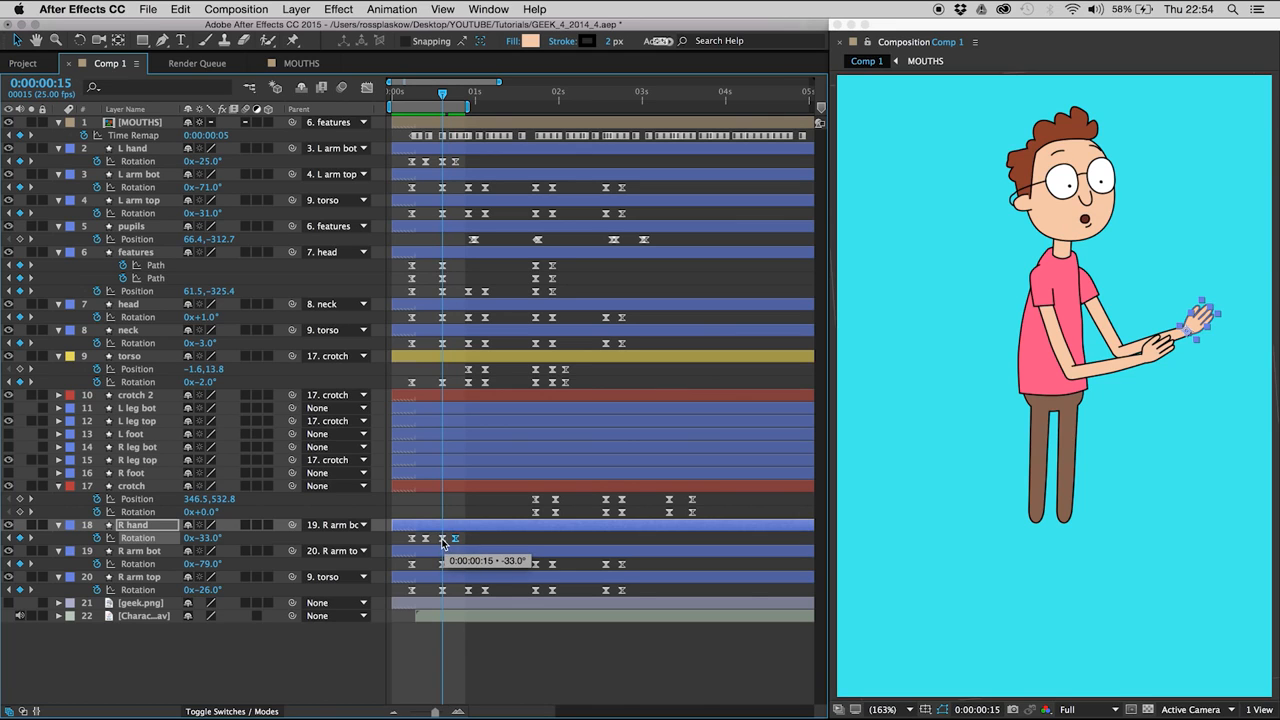
click(138, 526)
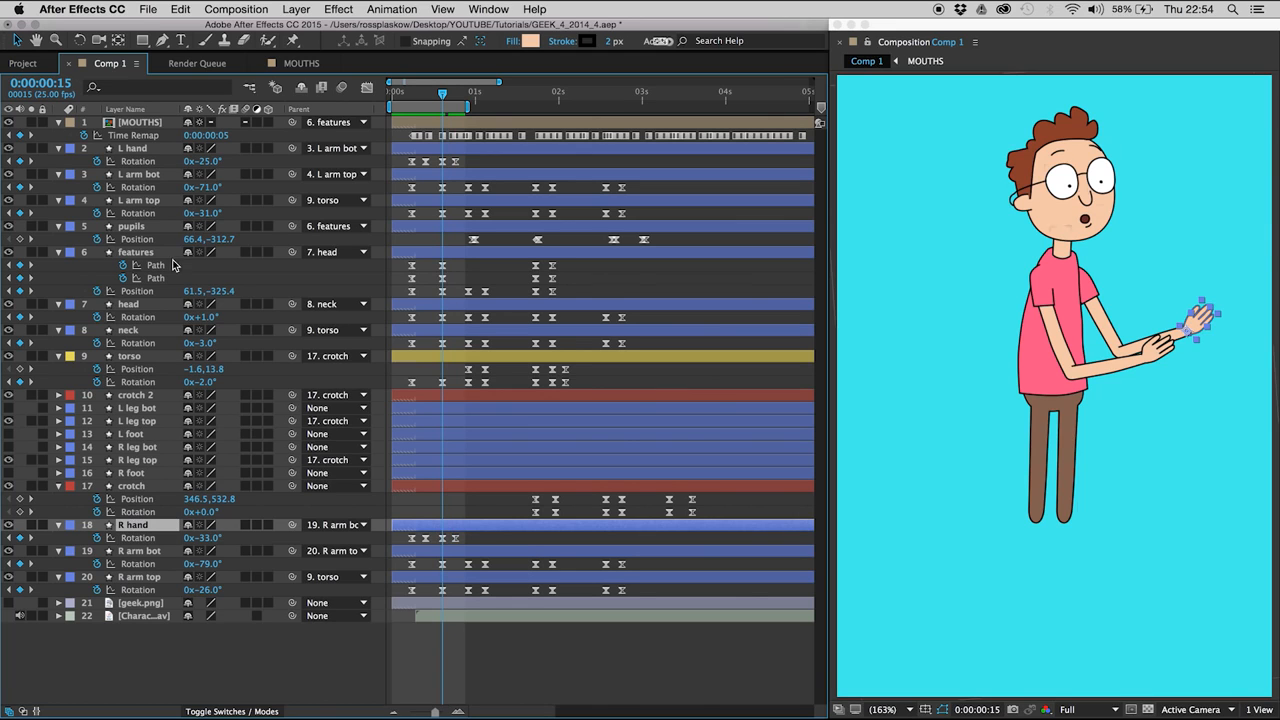
super+click(145, 150)
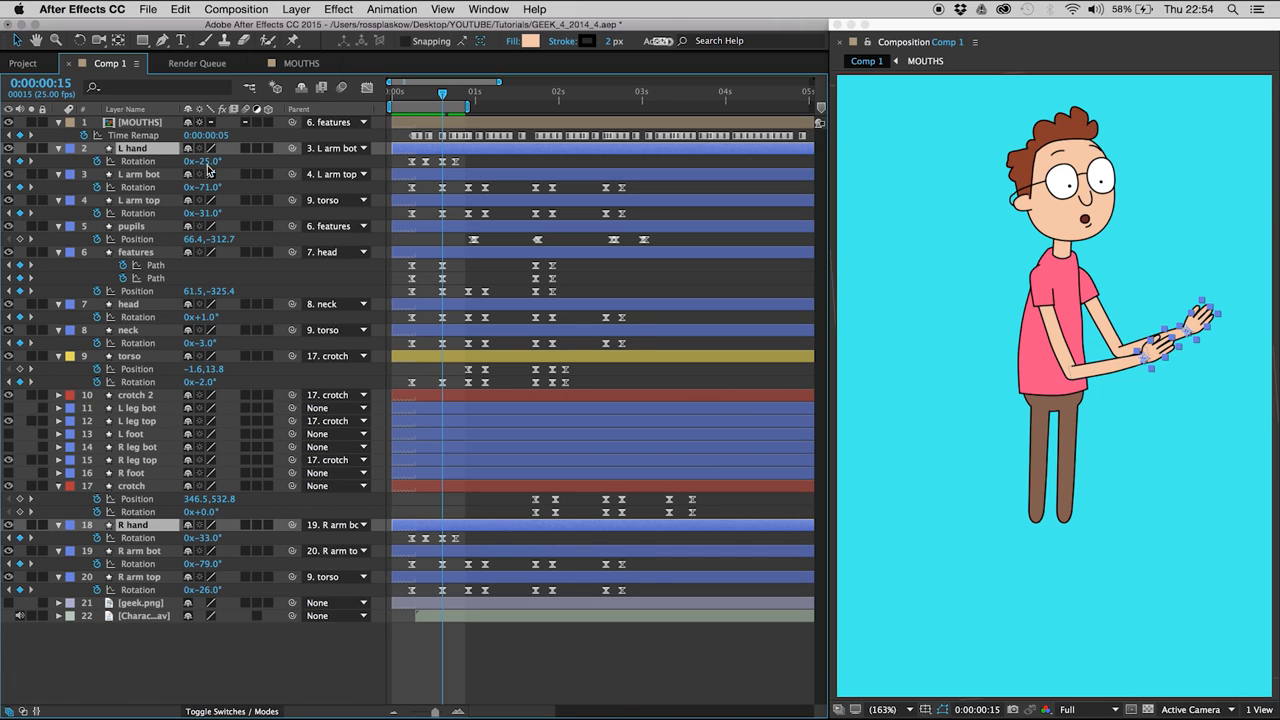
click(206, 166)
drag(204, 171, 203, 172)
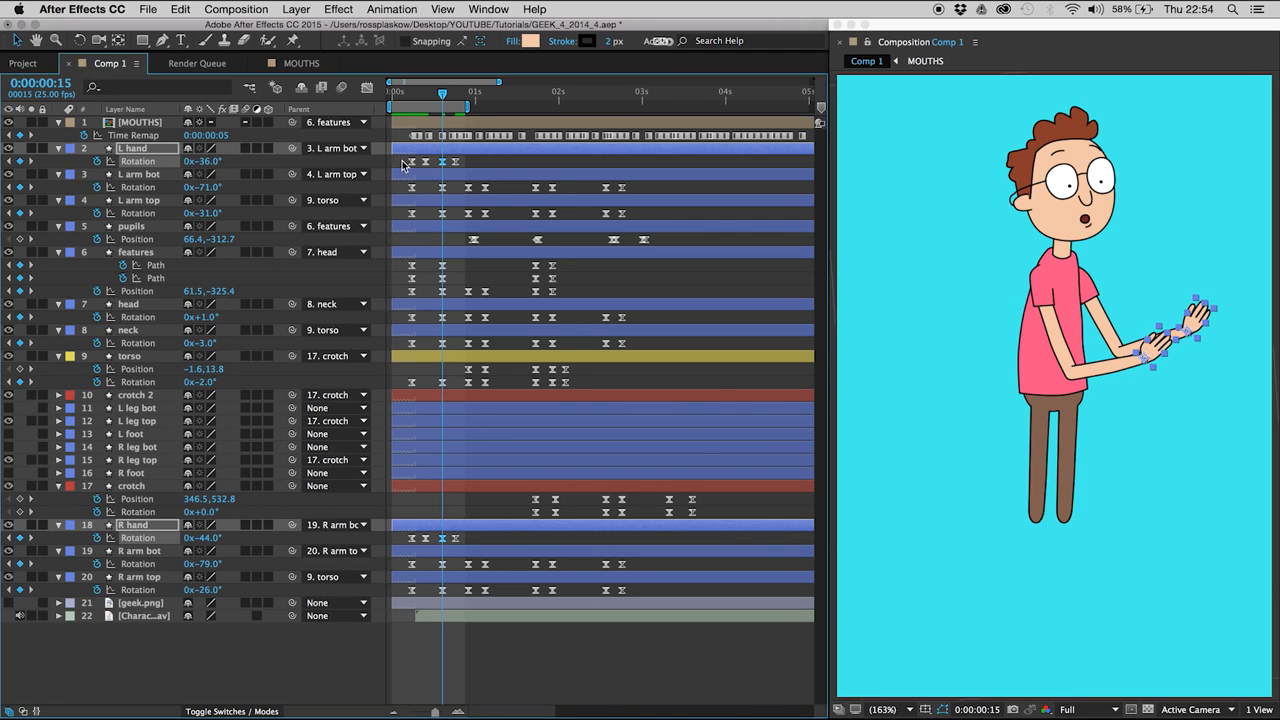
- Shift all Rotation keyframes of the L hand and R hand layers two frames later
drag(404, 165, 466, 170)
drag(400, 539, 465, 553)
key(alt+Right)
key(alt+Right)
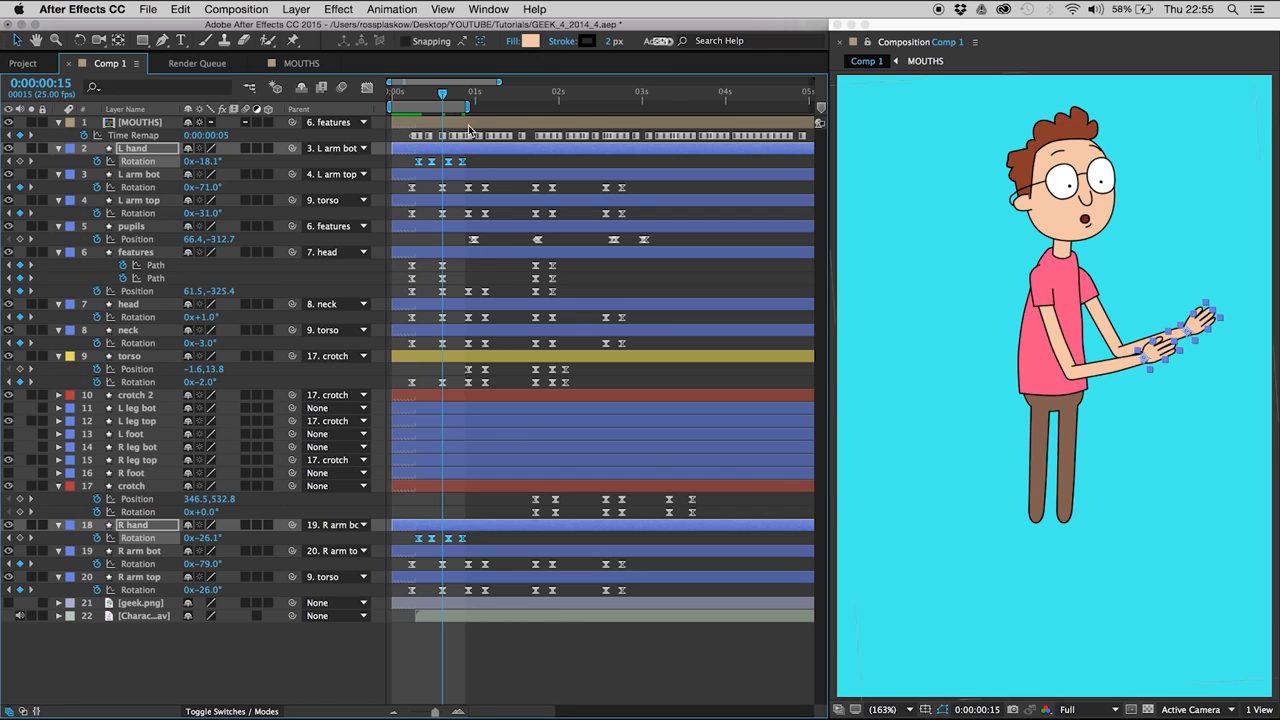
- Extend the work area's end to about one second and preview the hand movement from the composition start
drag(468, 104, 476, 105)
key(space)
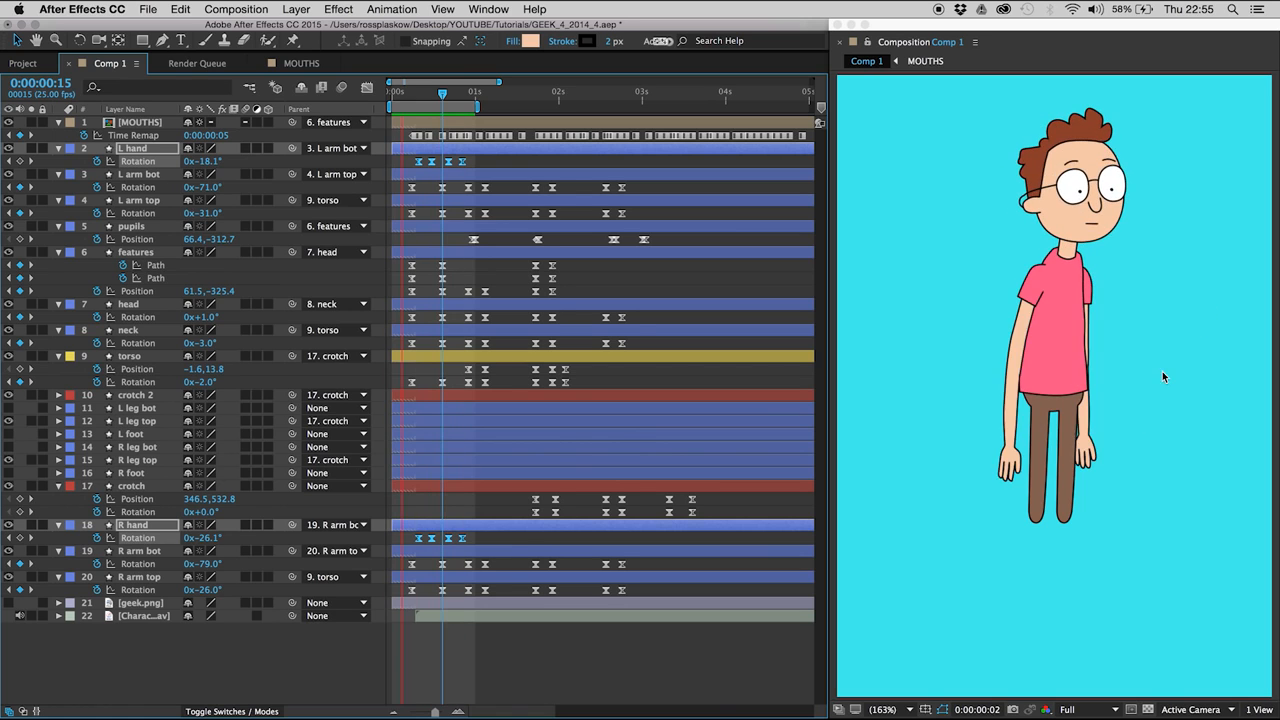
key(Home)
drag(477, 104, 473, 103)
key(space)
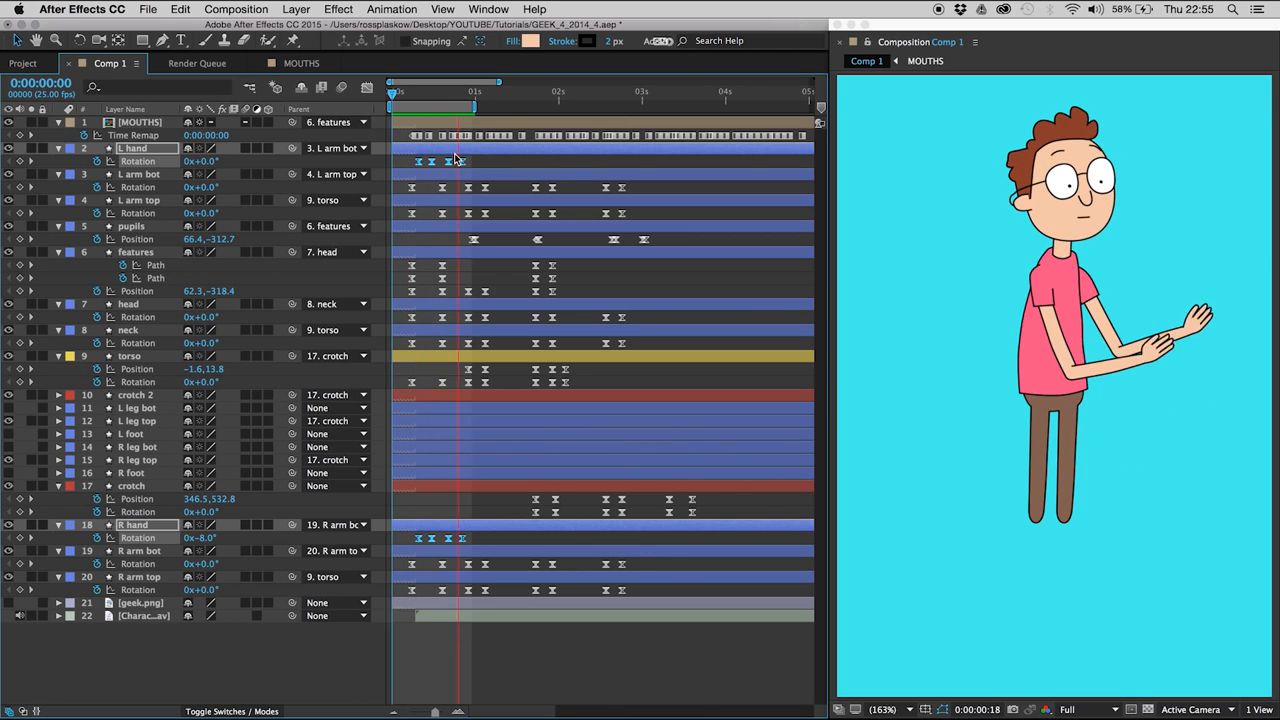
- Shift the first two Rotation keyframes of L arm bot and R arm bot one frame later and preview the movement
click(412, 93)
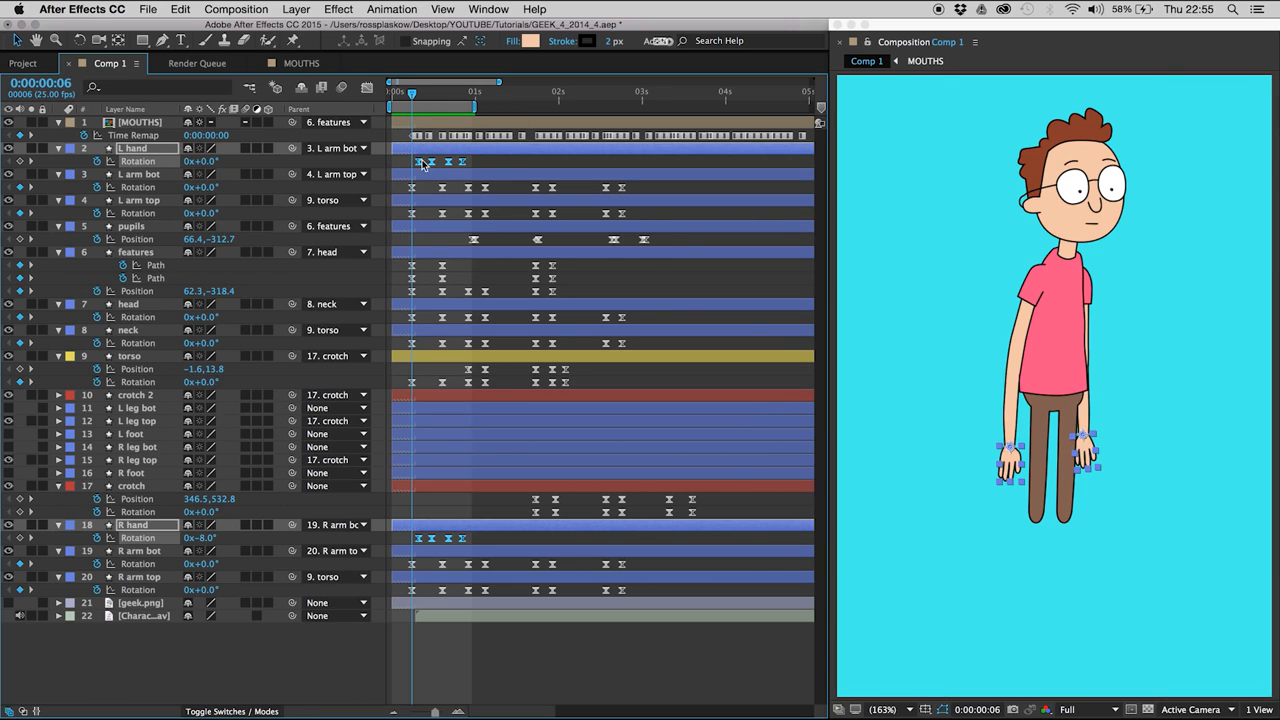
click(143, 175)
drag(392, 195, 452, 181)
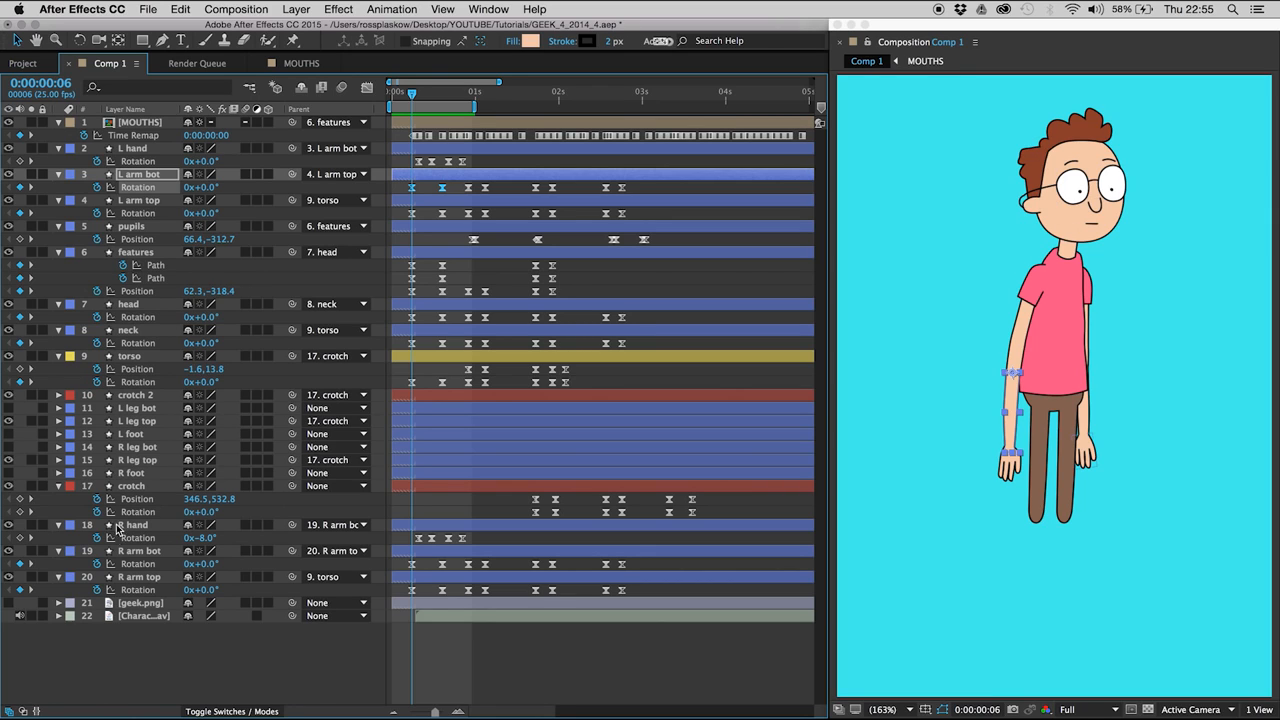
mouse_move(399, 570)
mouse_down()
mouse_move(452, 559)
mouse_move(424, 572)
mouse_up()
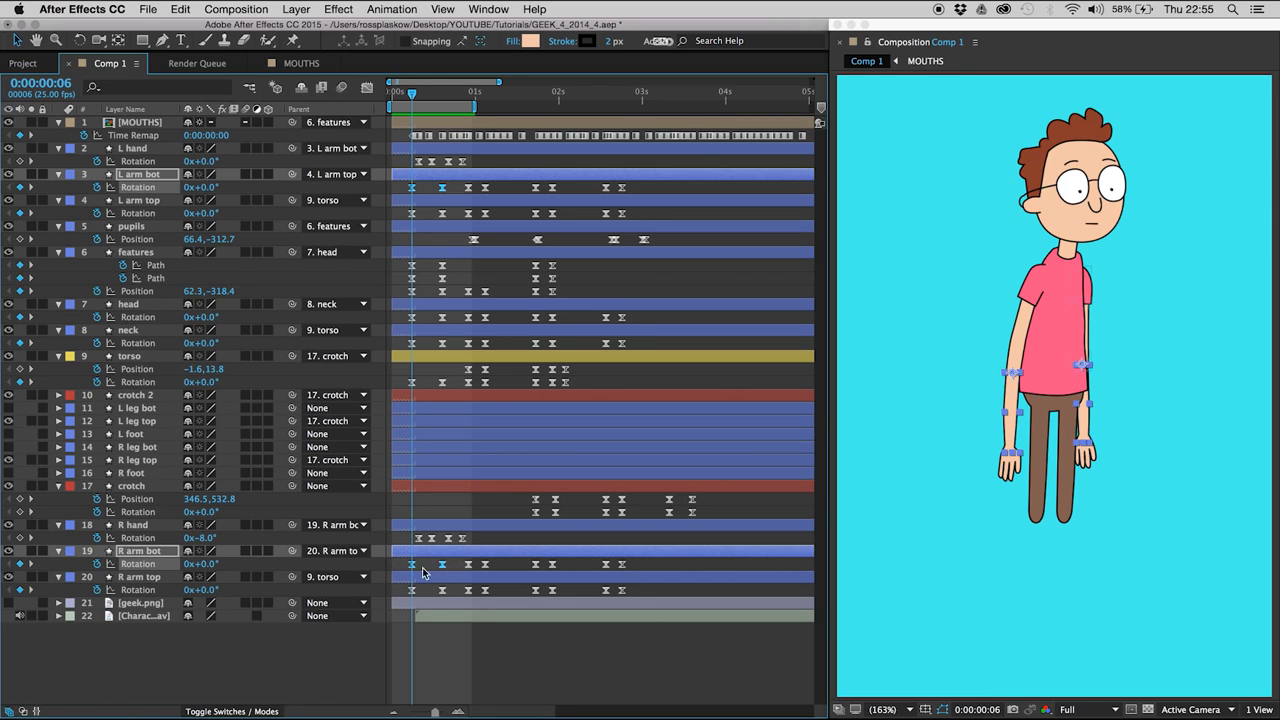
key(space)
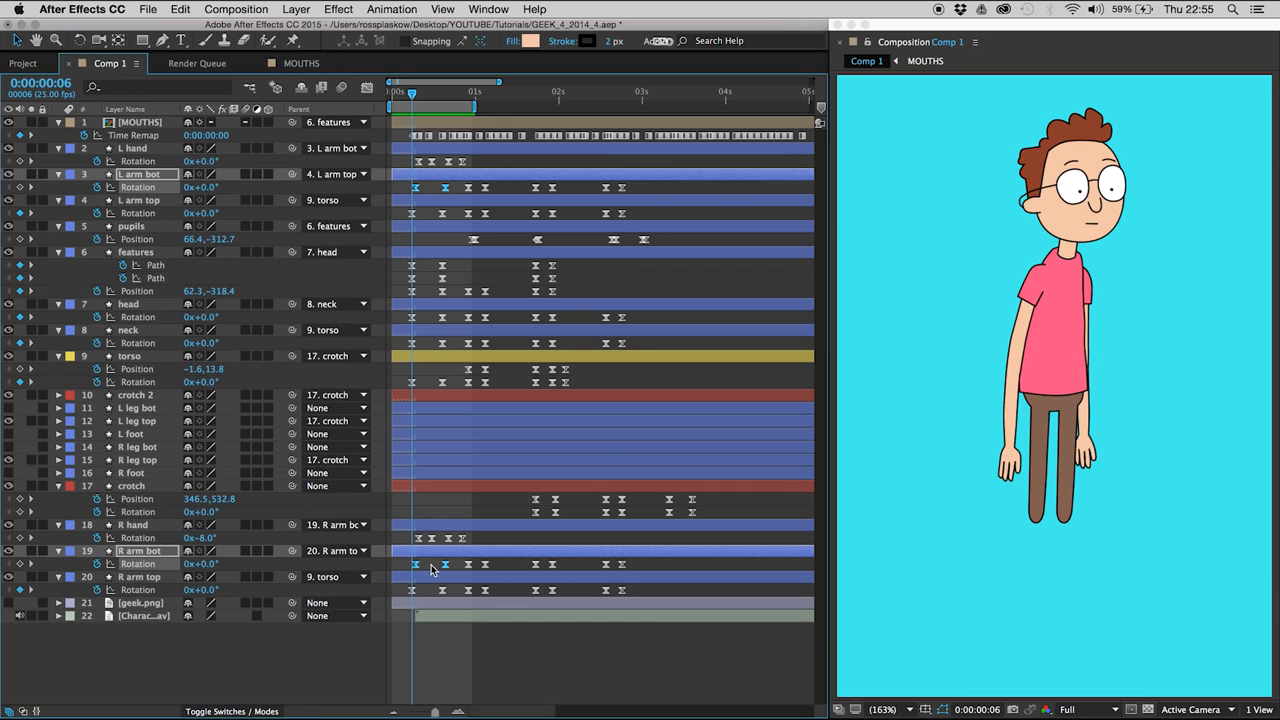
key(space)
- Add Rotation keyframes to the L arm top and R arm top layers at 0:00:00:01
key(Page_Up)
key(Page_Up)
key(Page_Up)
key(Page_Up)
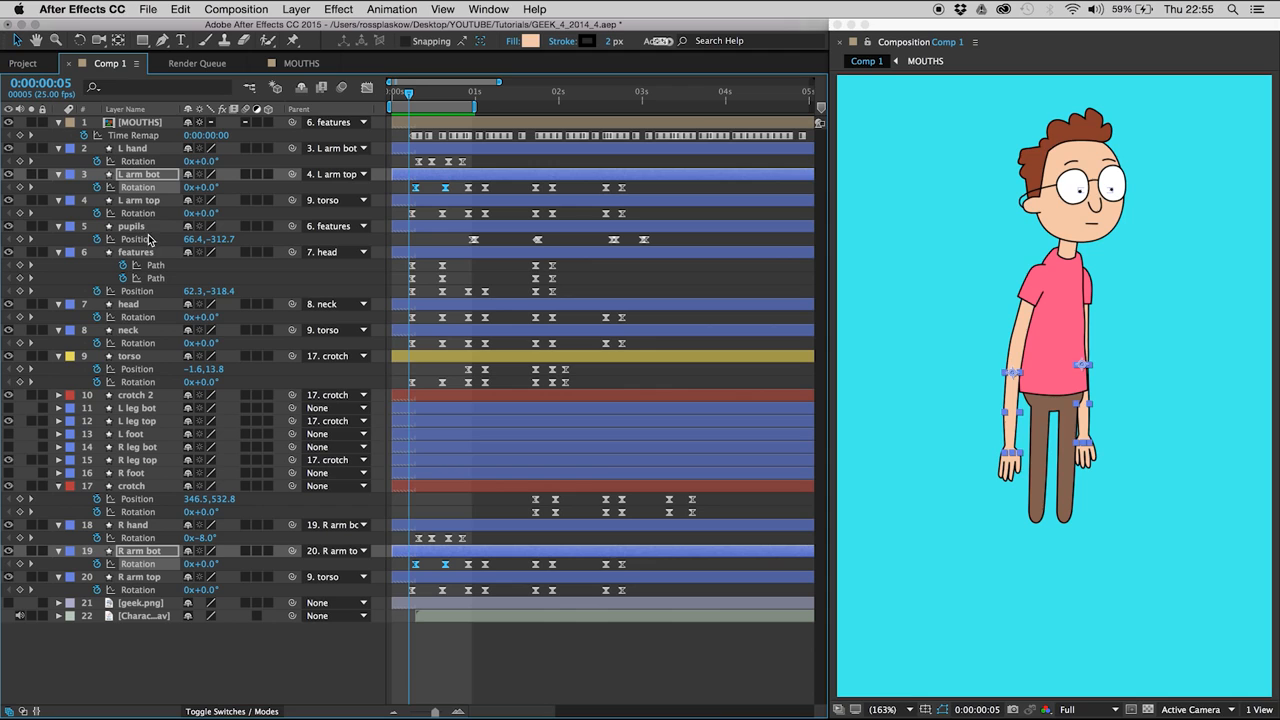
click(140, 202)
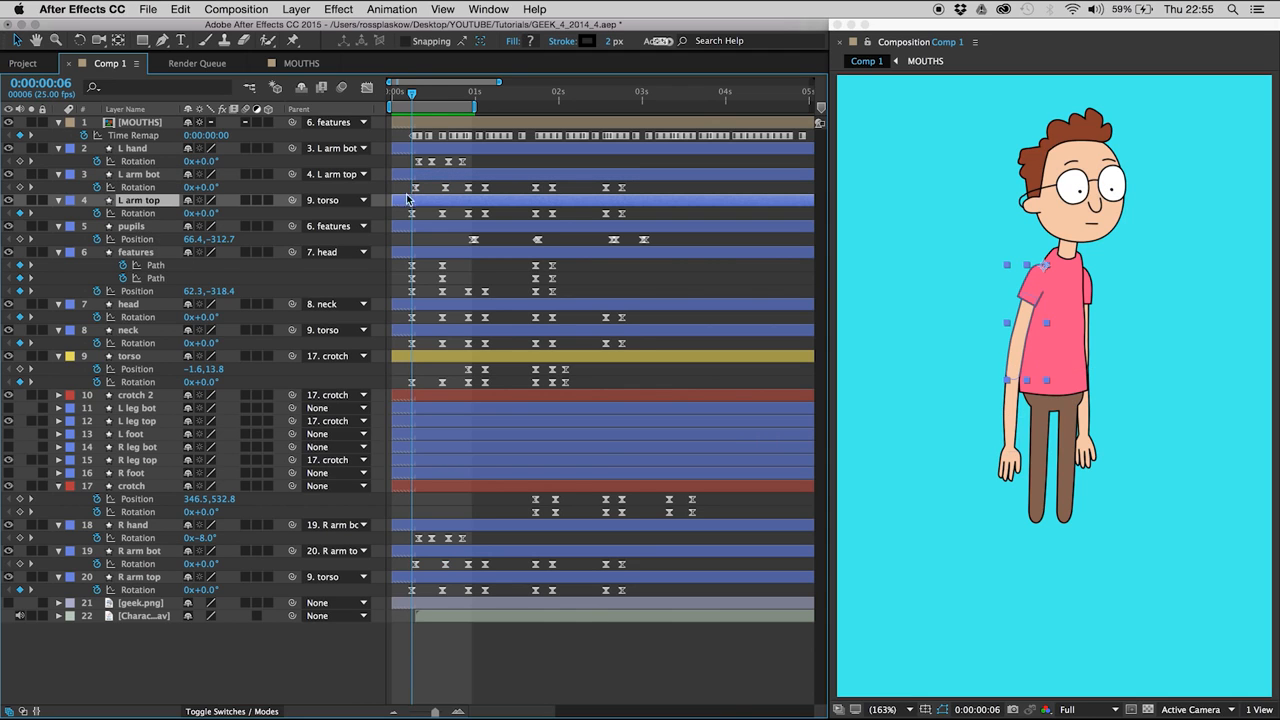
mouse_move(410, 97)
mouse_down()
mouse_move(428, 96)
mouse_move(410, 94)
mouse_up()
key(Page_Up)
key(Page_Up)
key(Page_Up)
key(Page_Up)
key(Page_Up)
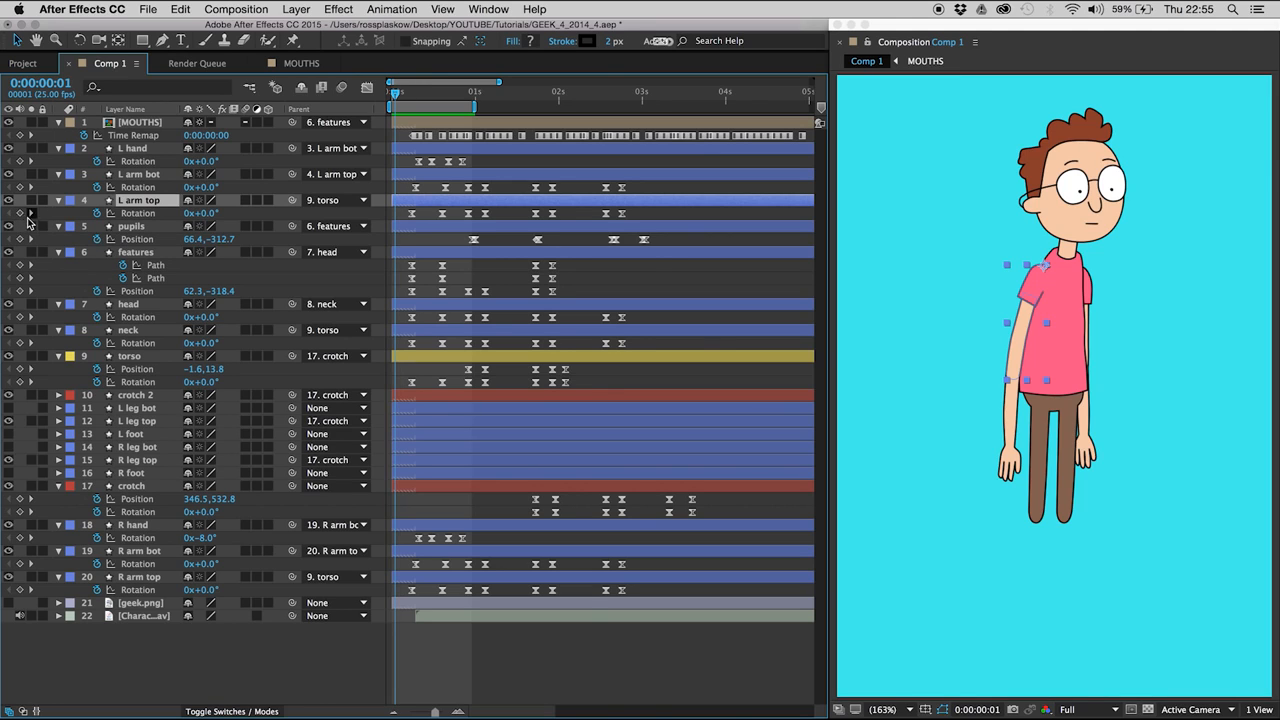
click(20, 213)
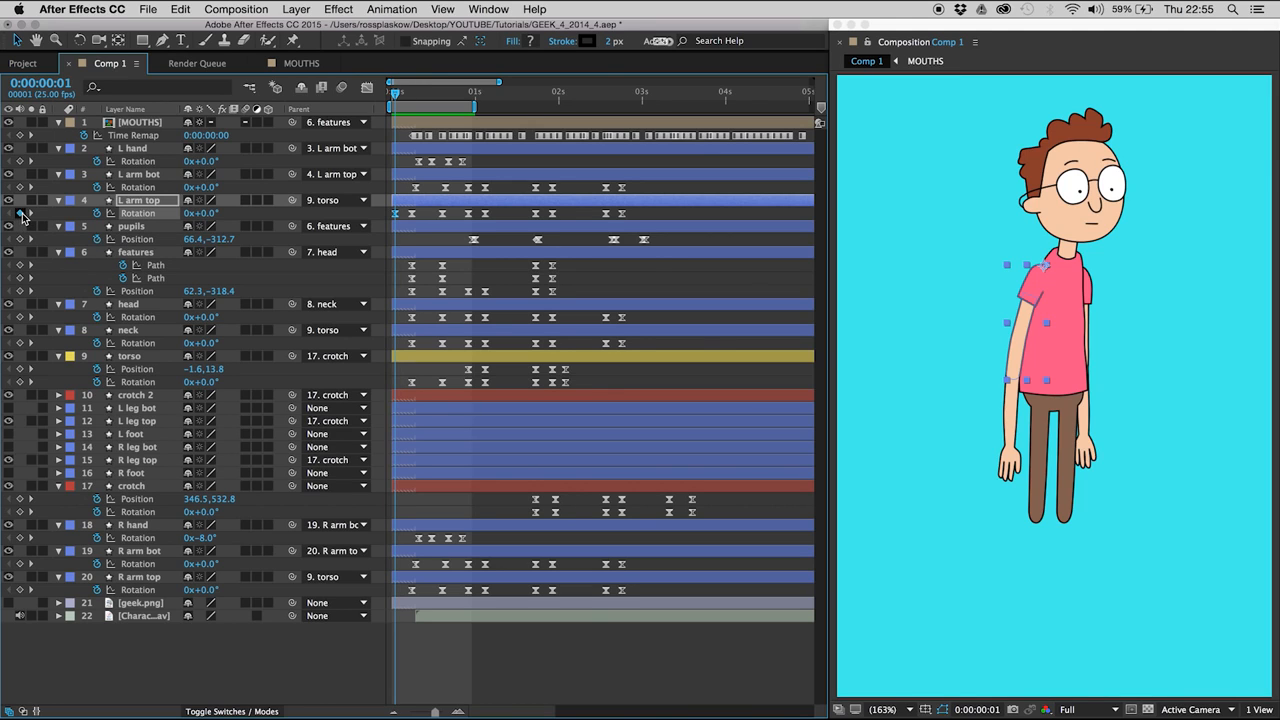
click(20, 590)
- Set the Rotation of R arm top and L arm top to 1° at 0:00:00:06 for a slight anticipation
key(Page_Down)
key(Page_Down)
key(Page_Down)
key(Page_Down)
key(Page_Down)
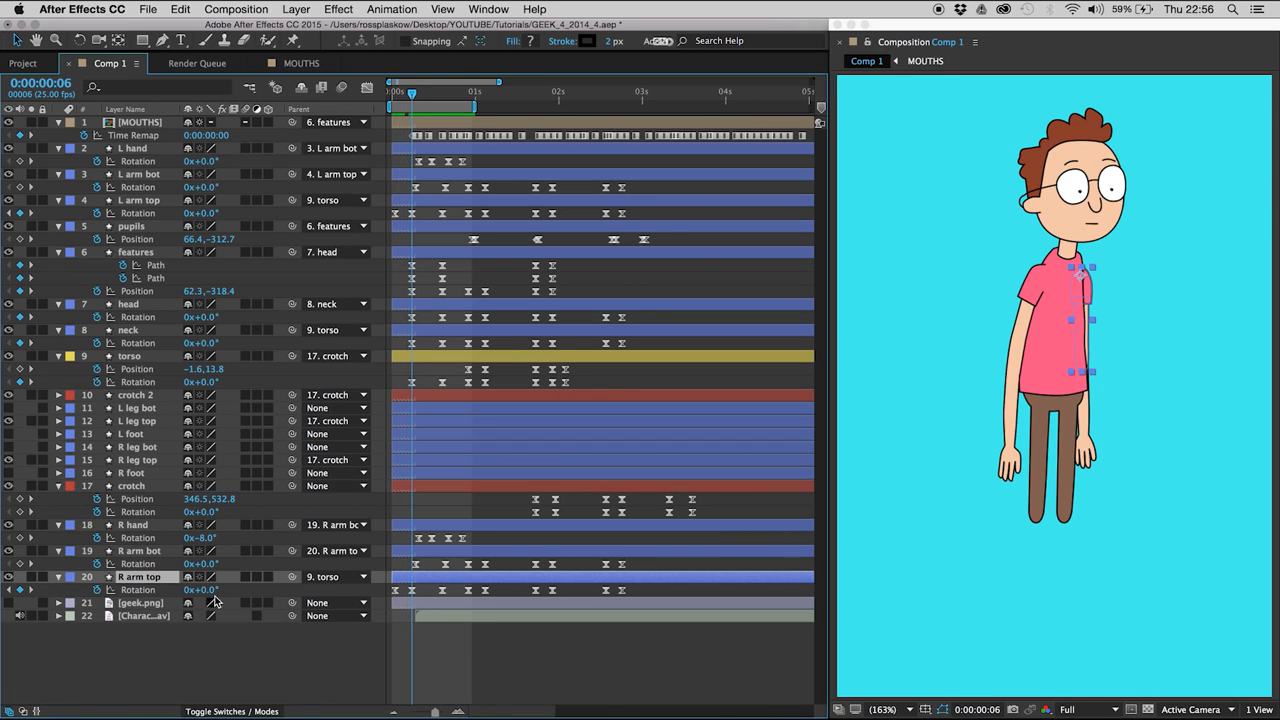
text(1)
key(Return)
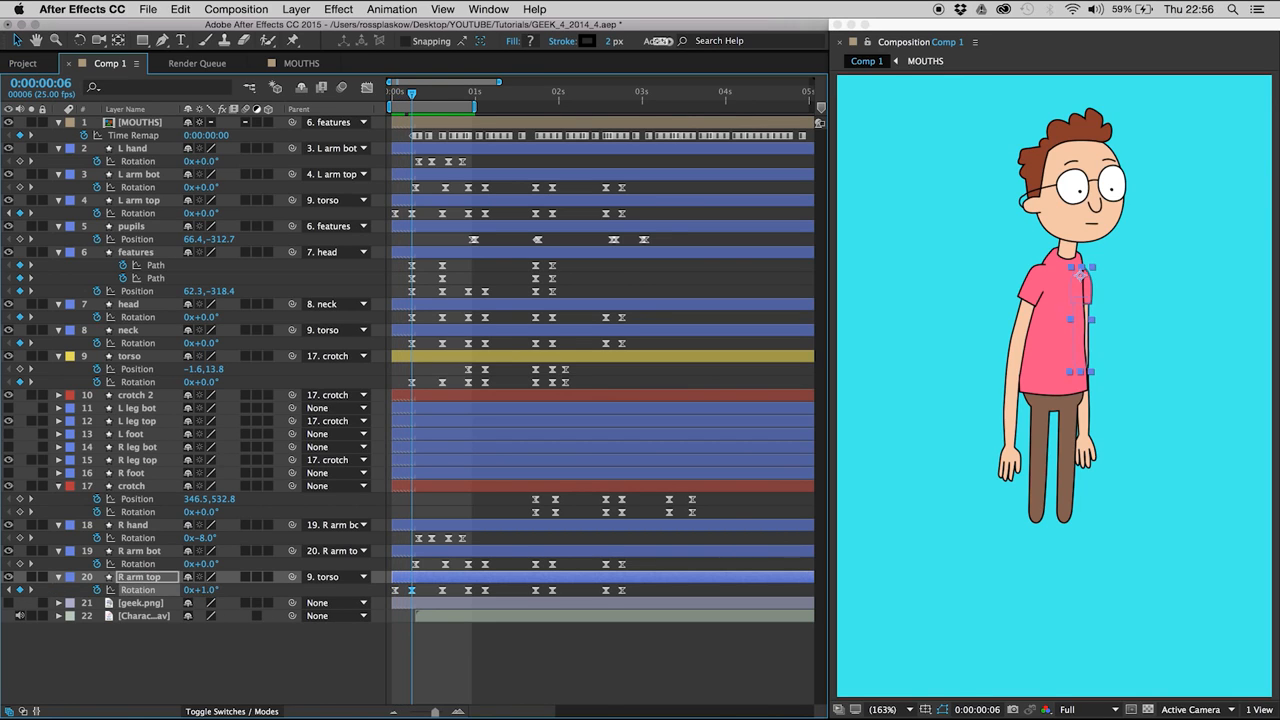
click(145, 201)
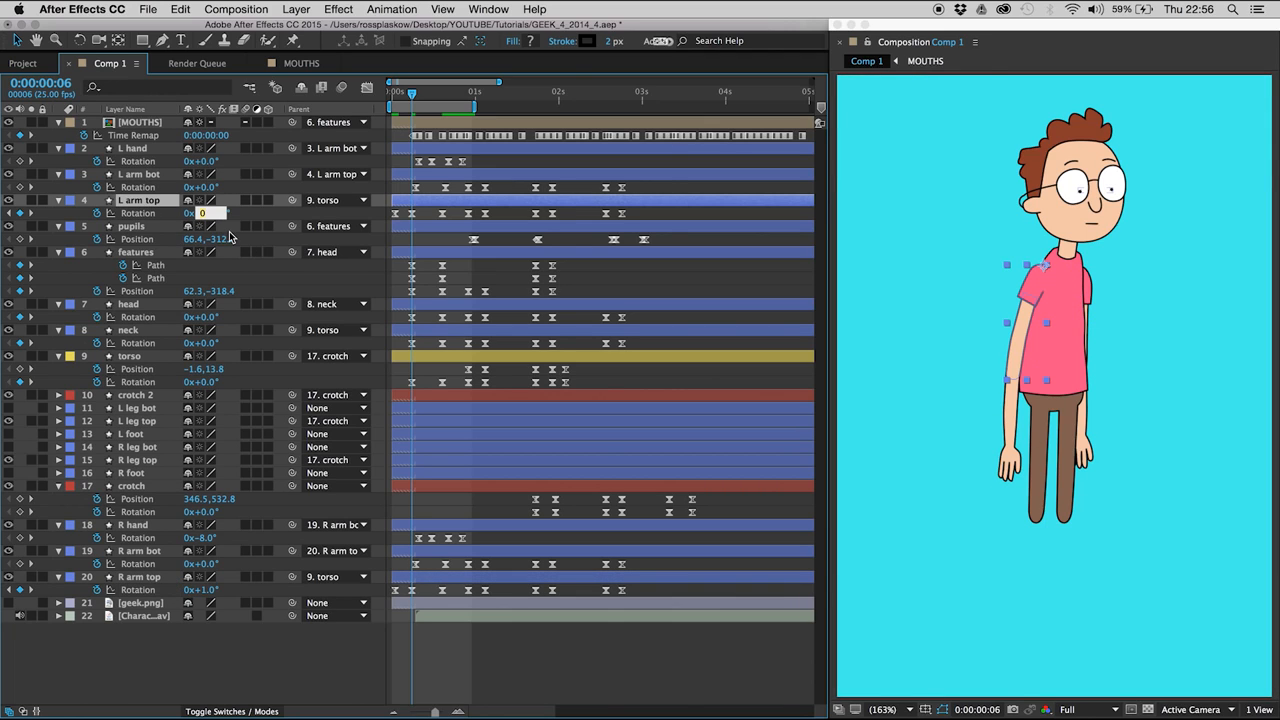
text(1)
key(Return)
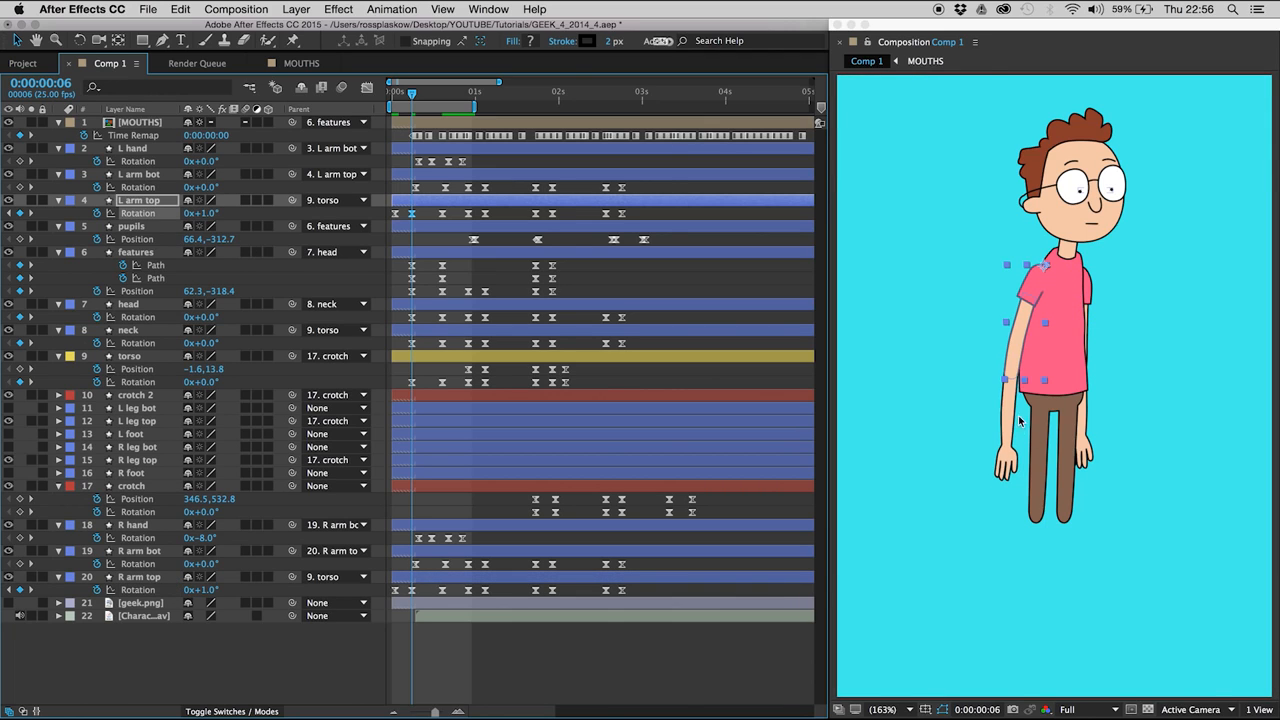
- Preview the arm anticipation and the raised-arm movement within the work area
click(425, 215)
key(space)
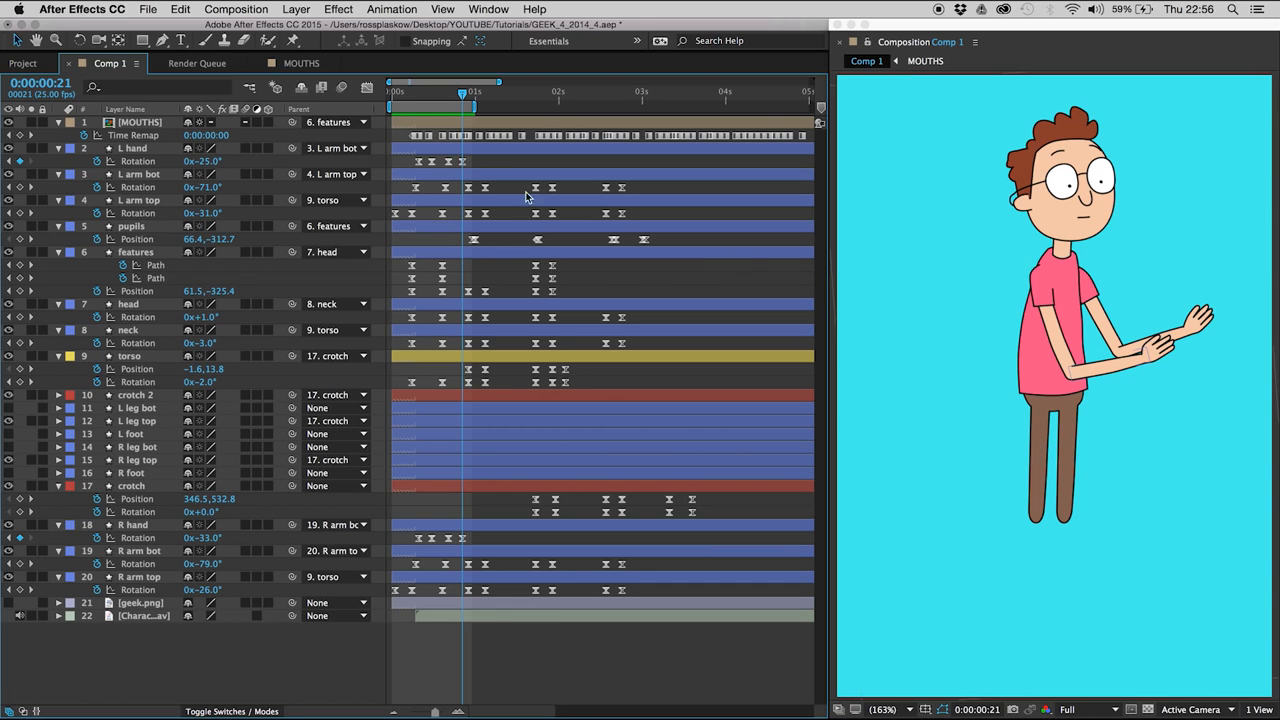
key(space)
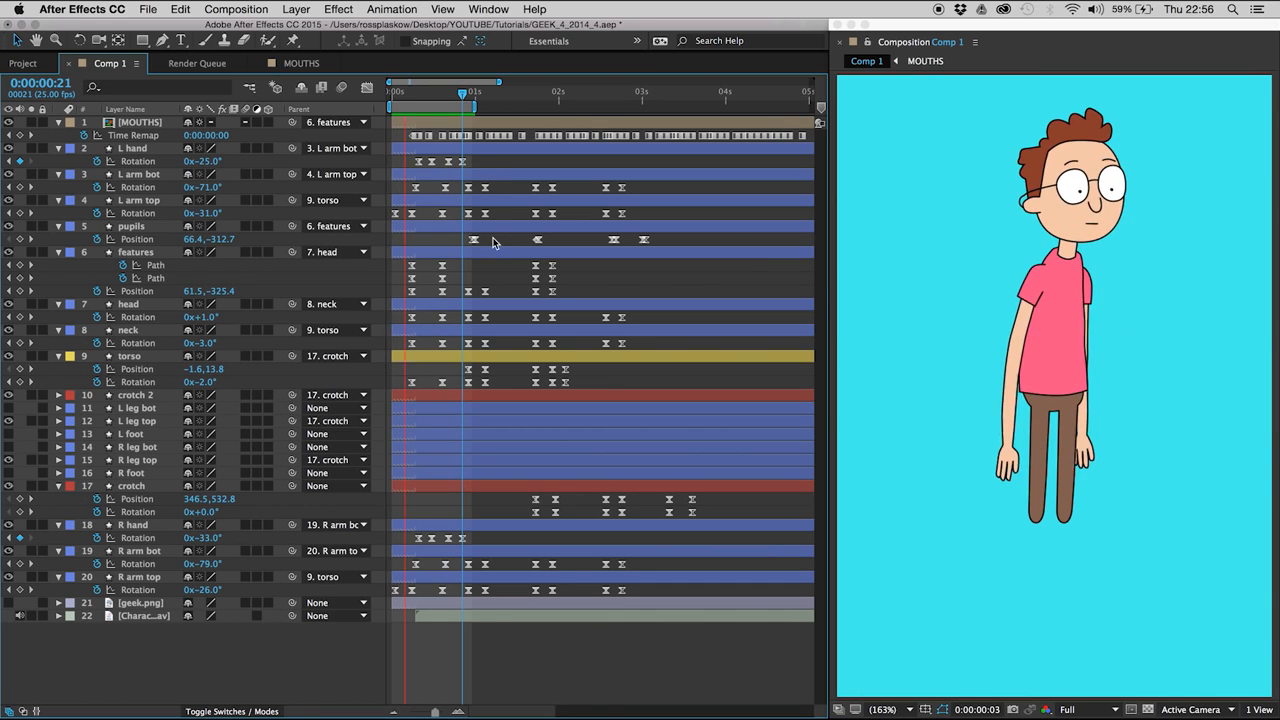
key(space)
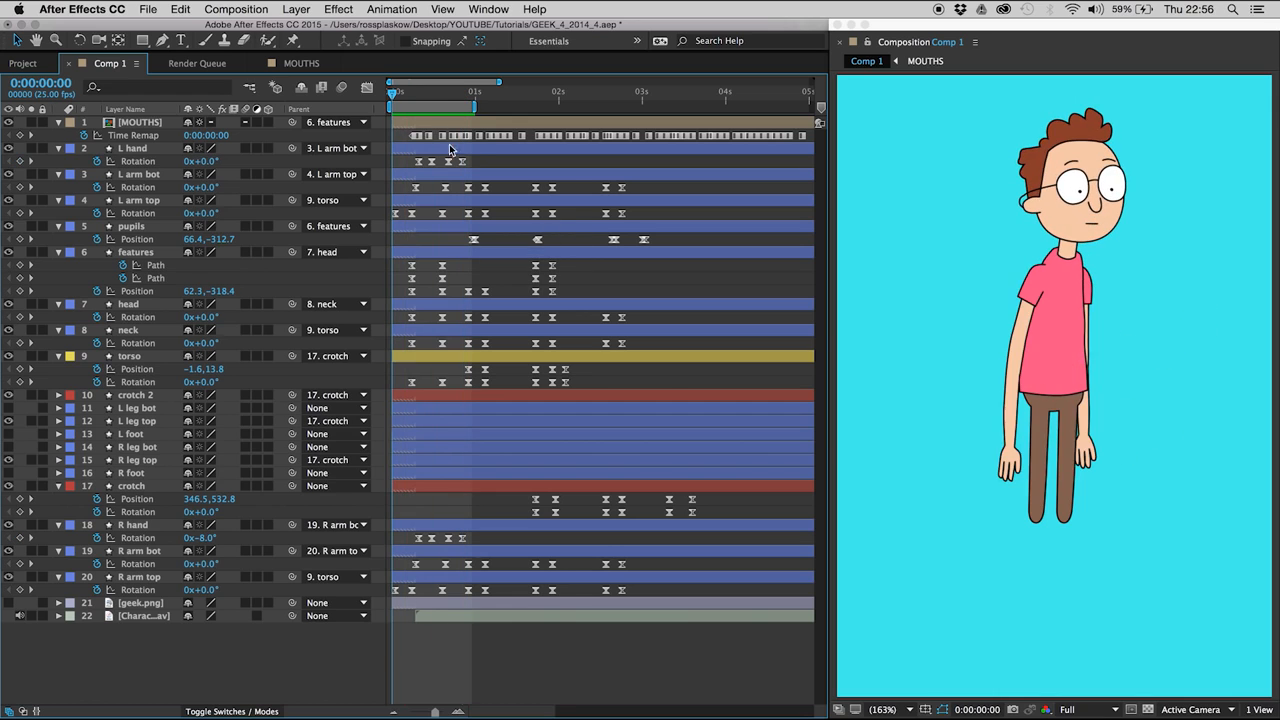
- Add a Rotation keyframe holding the current value to L arm bot between its second and third keyframes, just before the third
click(445, 98)
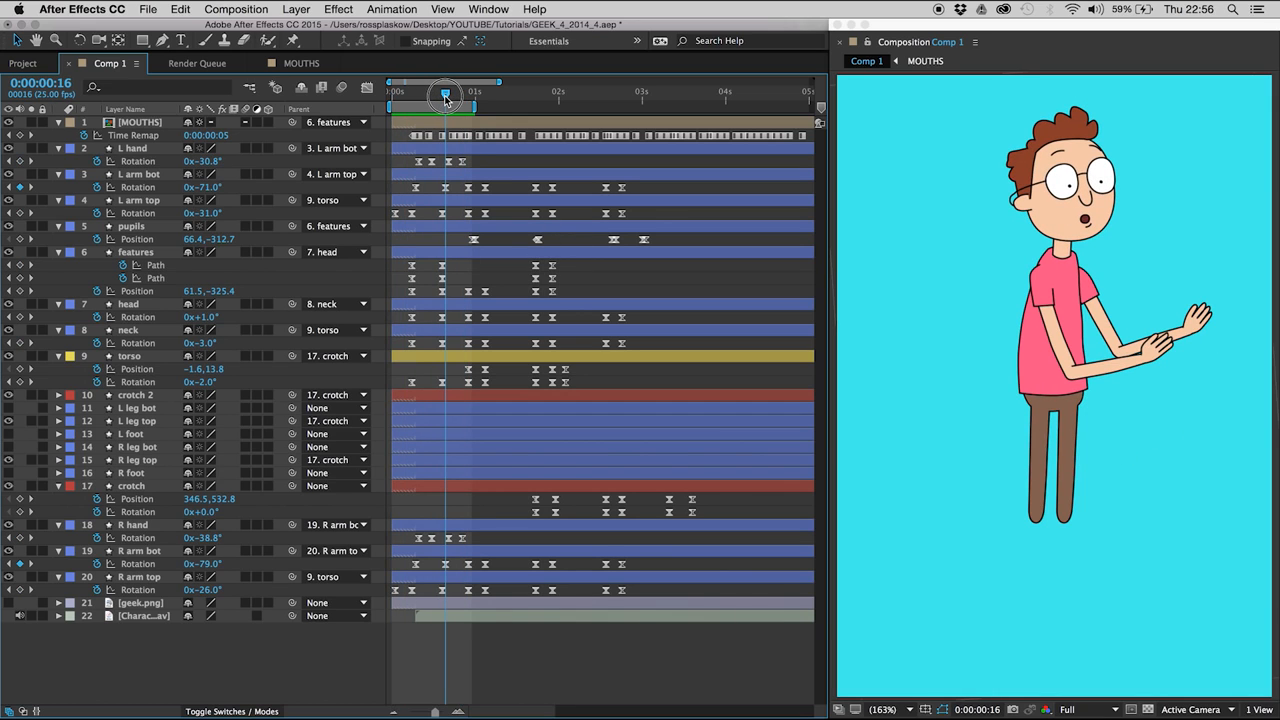
mouse_move(447, 100)
mouse_down()
mouse_move(474, 98)
mouse_move(426, 100)
mouse_move(462, 110)
mouse_move(428, 104)
mouse_move(447, 106)
mouse_up()
key(Page_Down)
key(Page_Down)
key(Page_Down)
key(Page_Down)
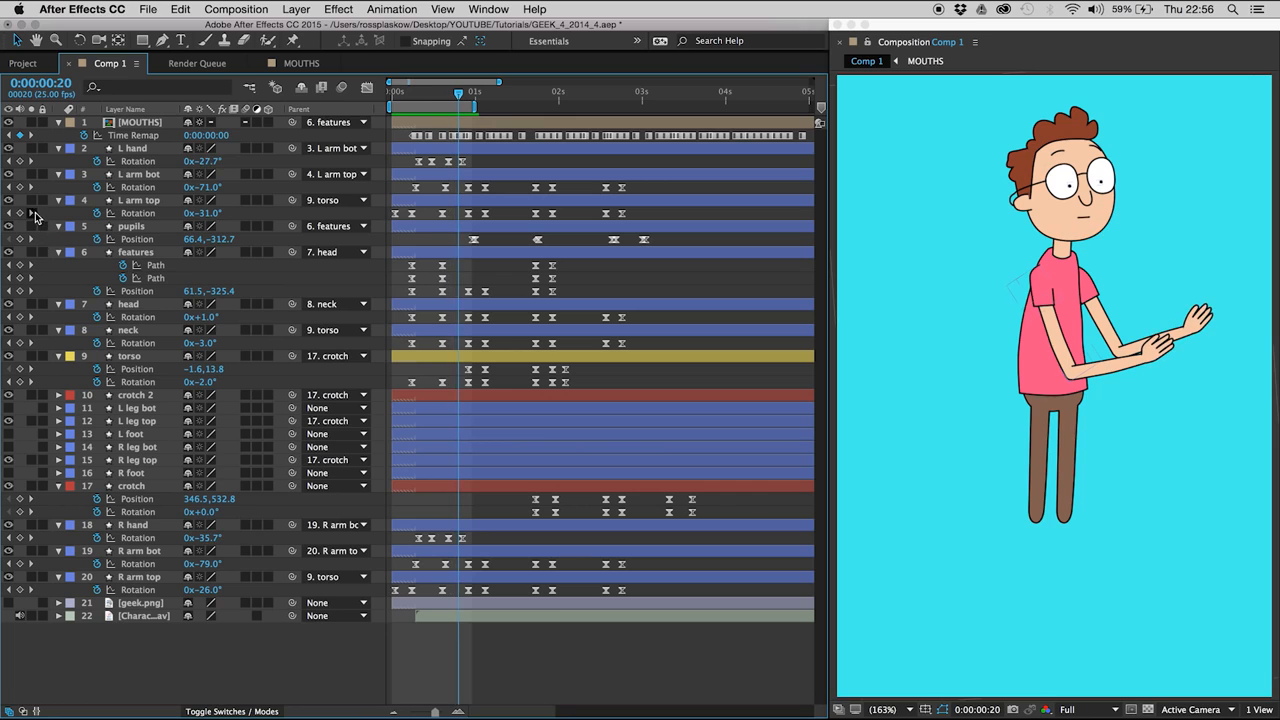
click(19, 187)
- Set the L arm bot Rotation to -75° at 0:00:00:16 so the forearm overshoots its pose
key(Page_Up)
key(Page_Up)
key(Page_Up)
key(Page_Up)
key(Page_Up)
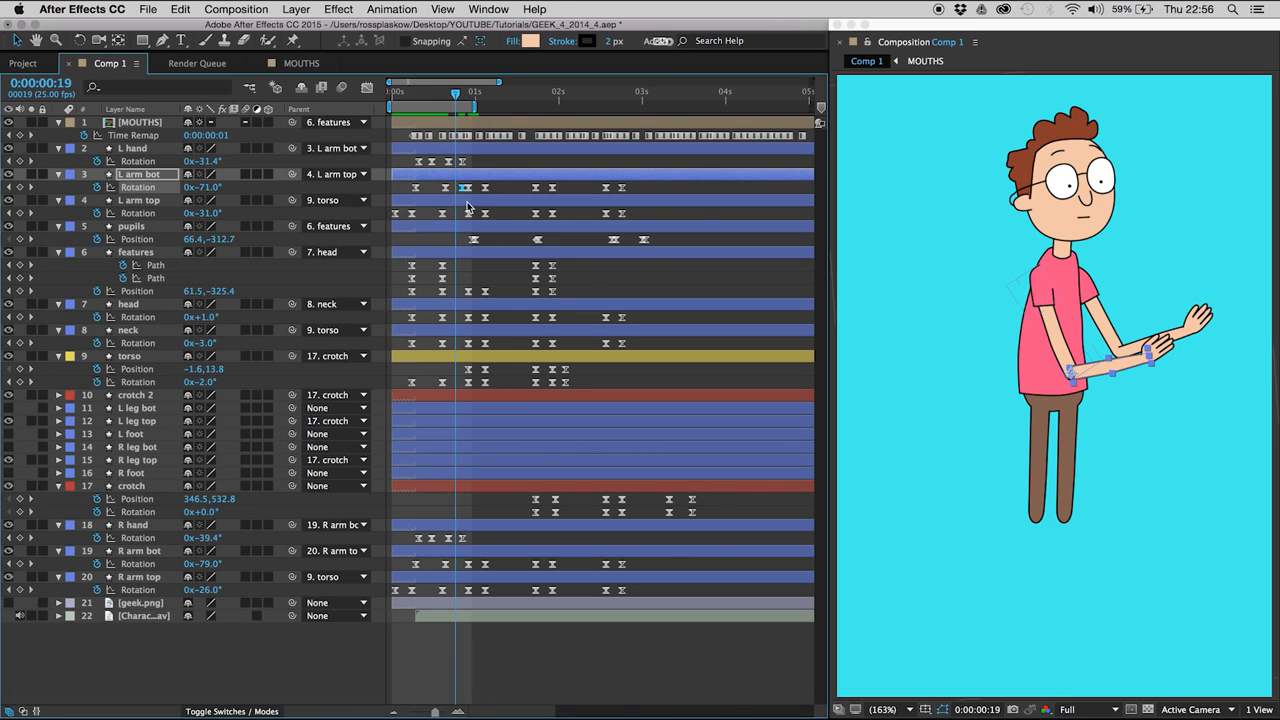
click(207, 187)
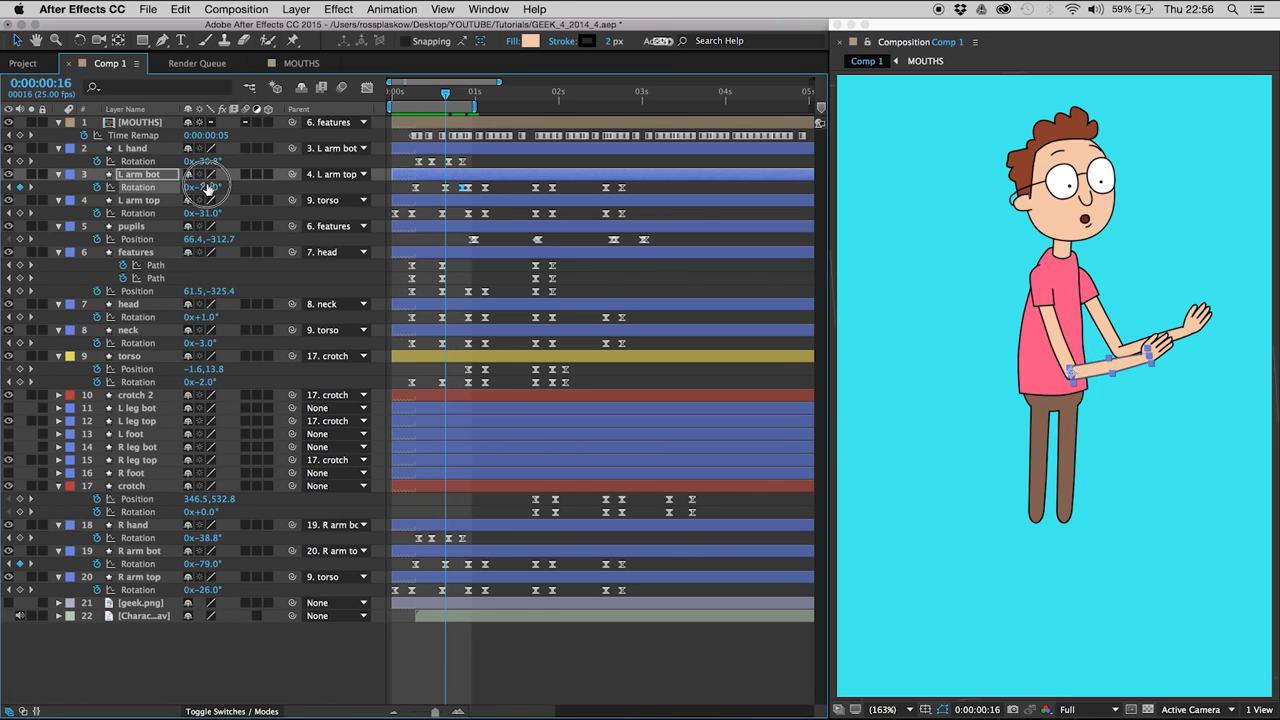
drag(204, 187, 206, 187)
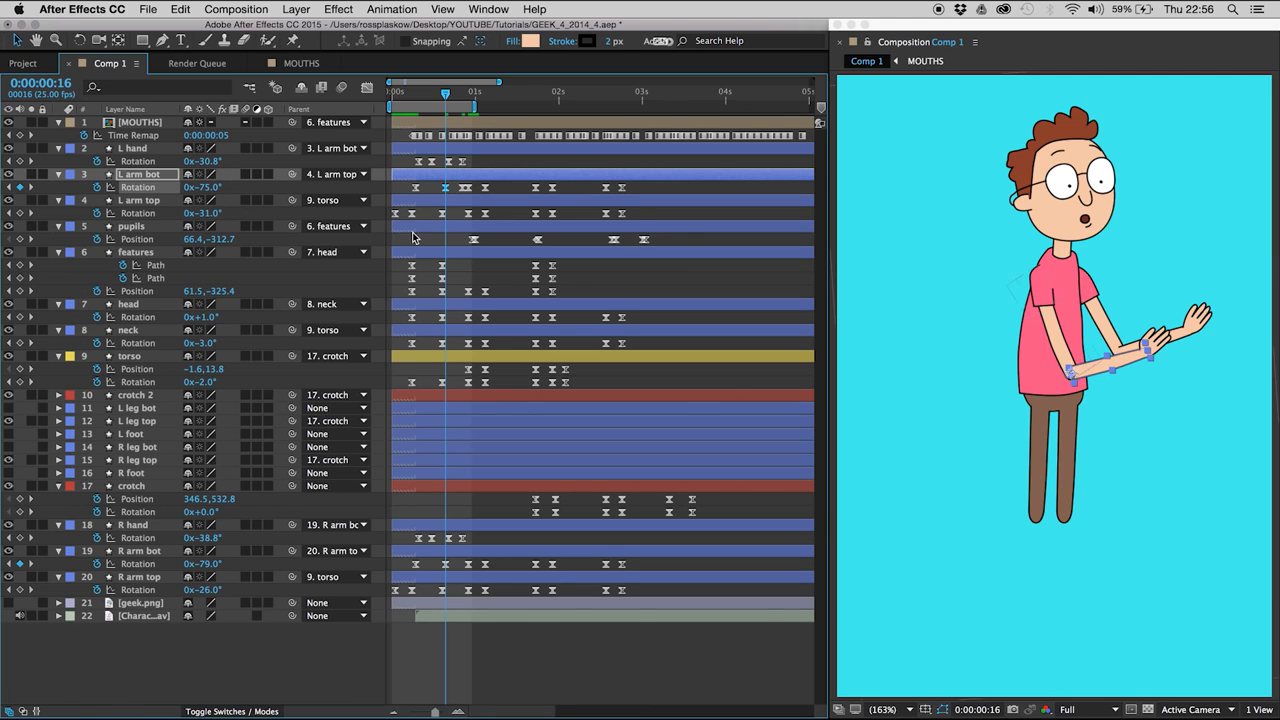
- Add a Rotation keyframe holding the current value to R arm bot between its second and third keyframes, just before the third
click(132, 555)
key(Page_Down)
key(Page_Down)
key(Page_Down)
key(Page_Down)
key(Page_Down)
click(19, 564)
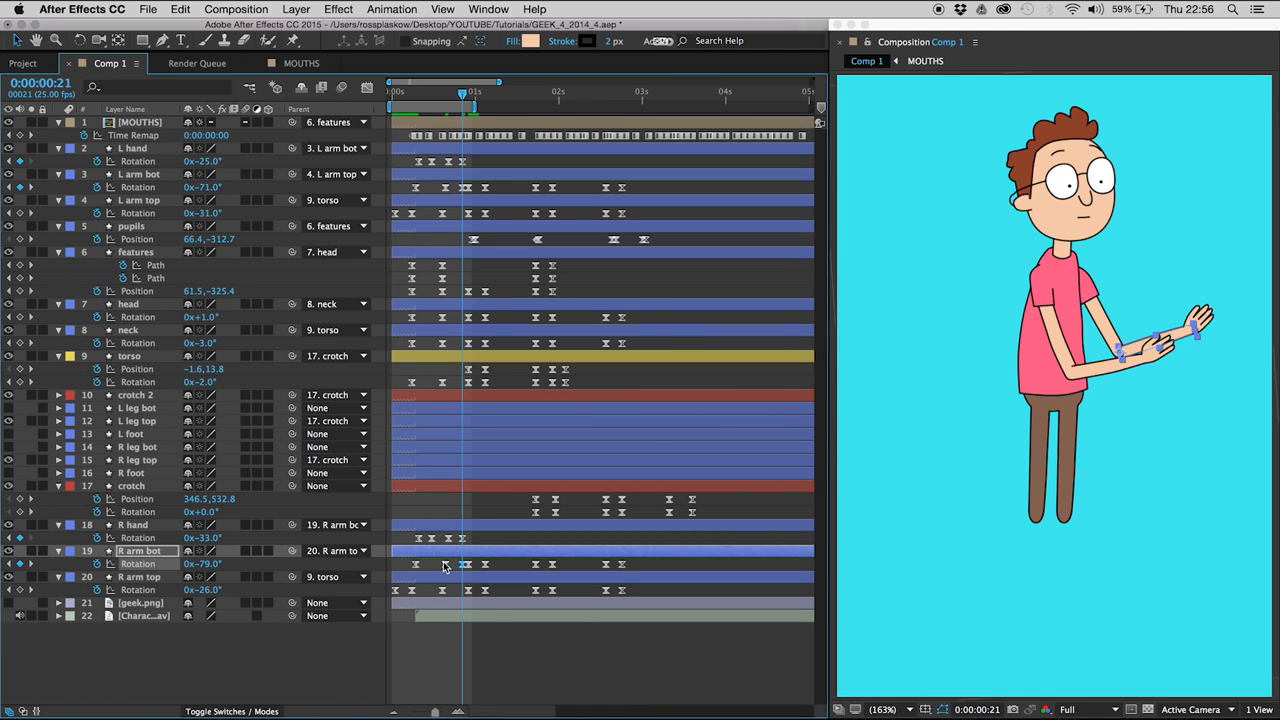
- Set the R arm bot Rotation to -84° at 0:00:00:16 so the forearm overshoots, and preview the movement
key(Page_Up)
key(Page_Up)
key(Page_Up)
key(Page_Up)
key(Page_Up)
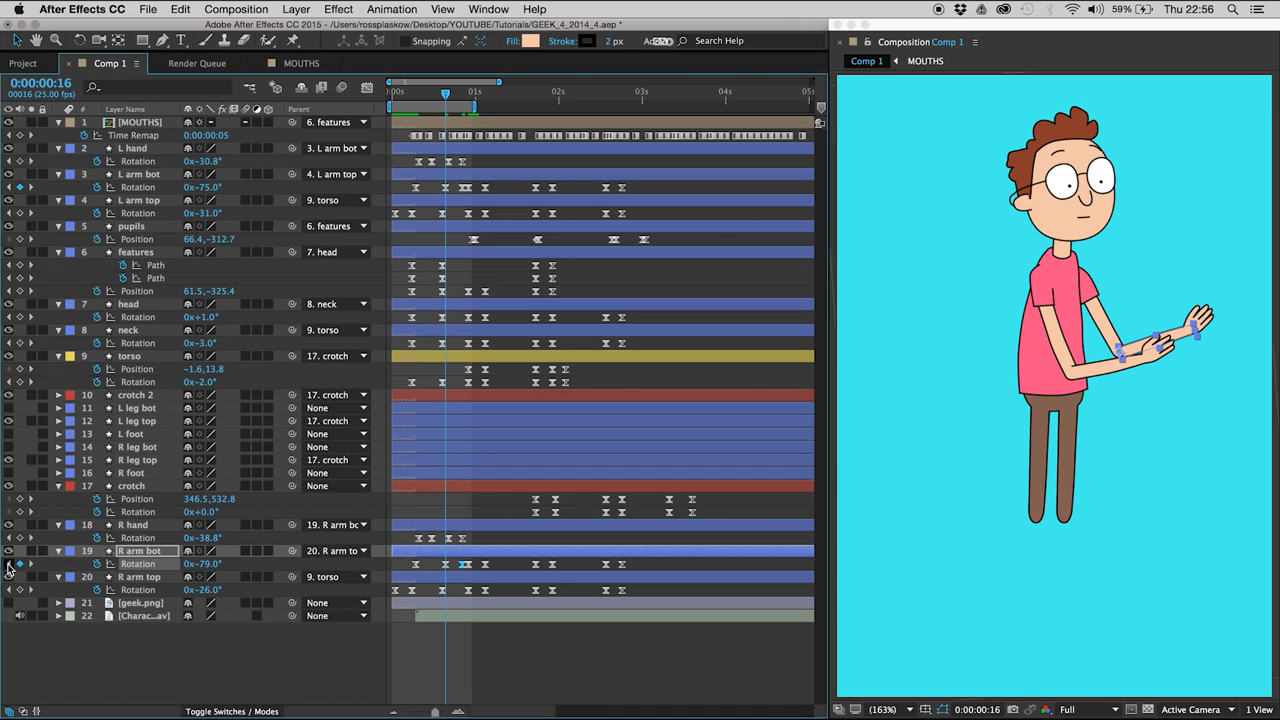
drag(204, 564, 200, 566)
click(310, 665)
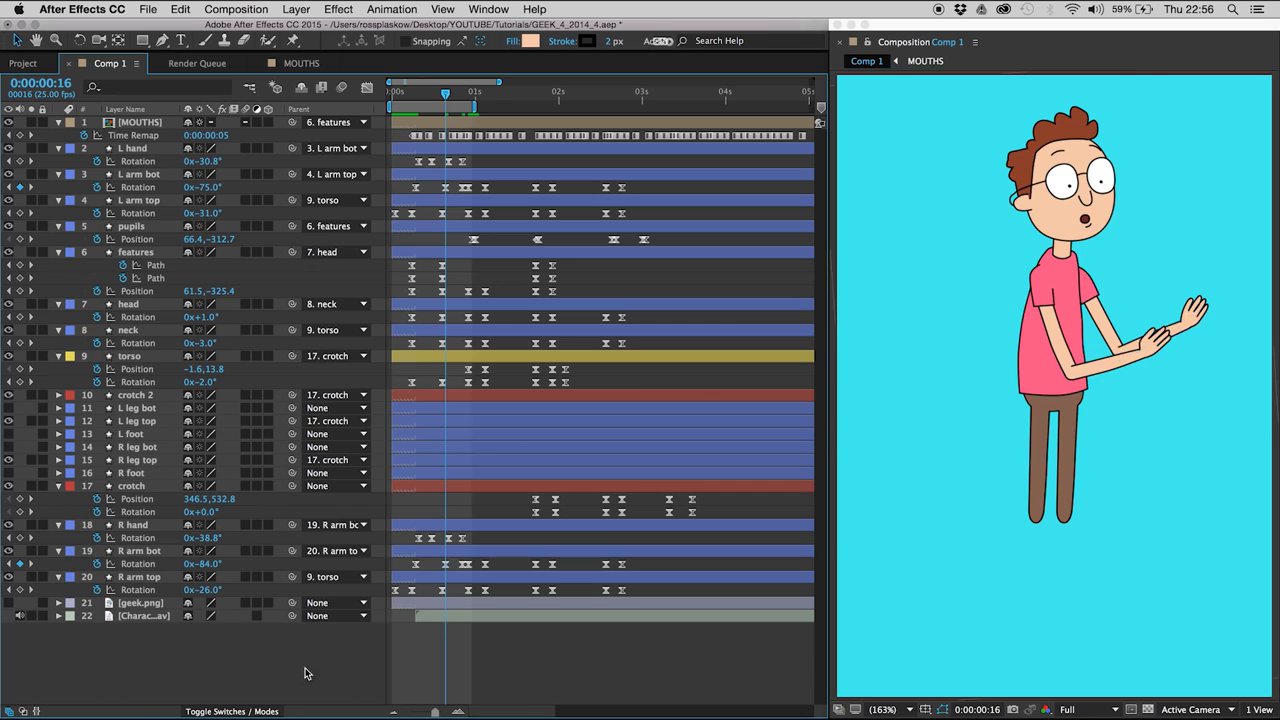
key(space)
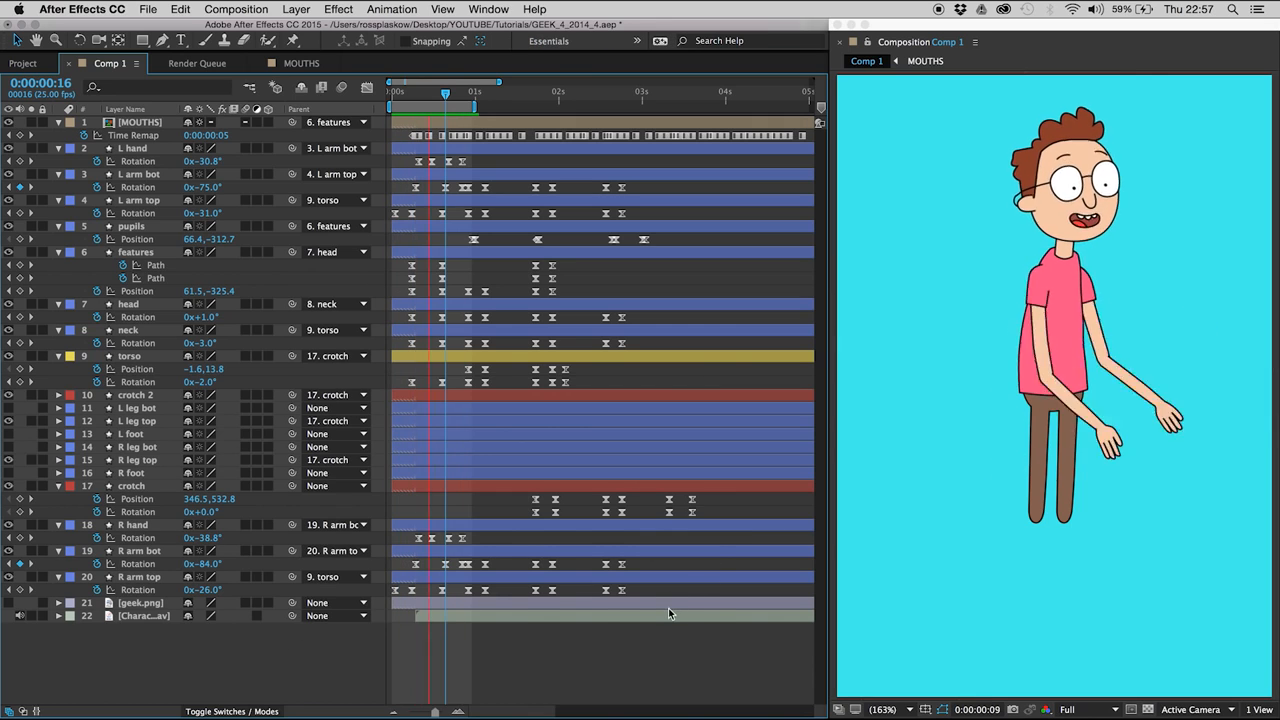
key(space)
- Shift the raised-pose keyframes of both arms, features, head, neck and torso, plus the last two R hand keyframes, two frames earlier
mouse_move(432, 187)
mouse_down()
mouse_move(448, 212)
mouse_move(480, 423)
mouse_move(462, 614)
mouse_up()
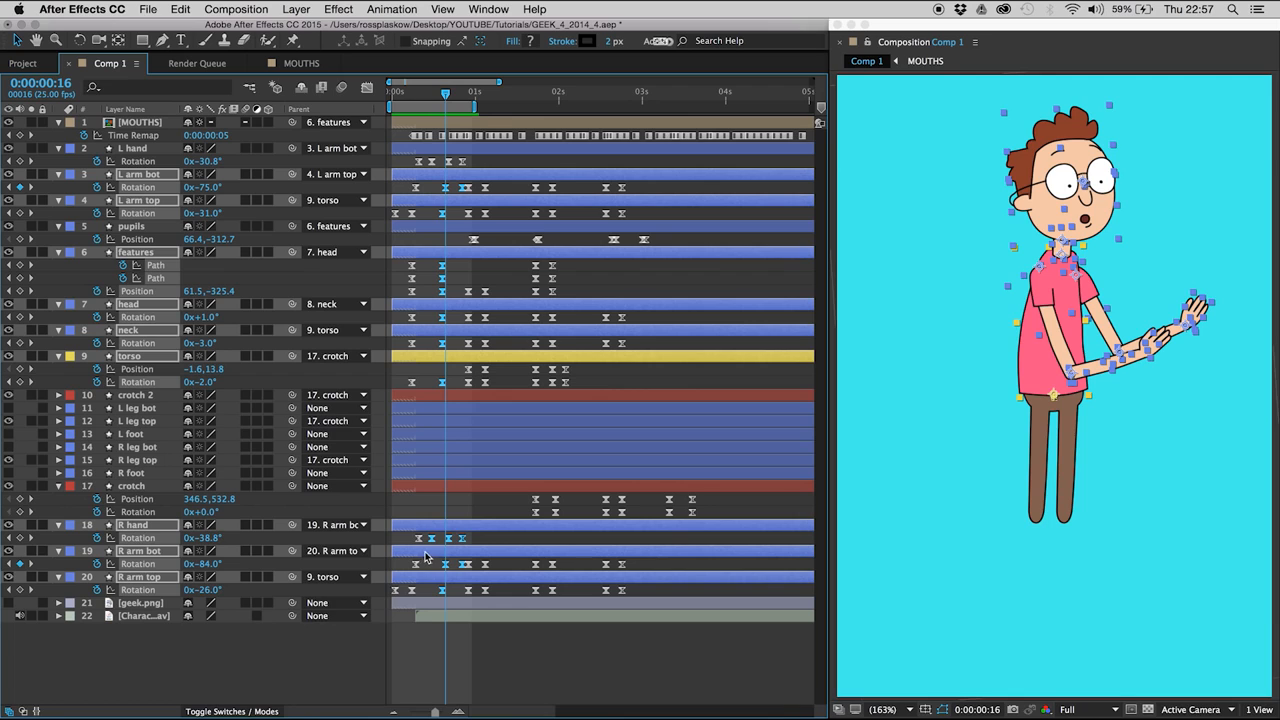
drag(438, 536, 425, 543)
key(alt+Left)
key(alt+Left)
- Move the second R hand Rotation keyframe one frame earlier and preview the retimed movement
click(432, 539)
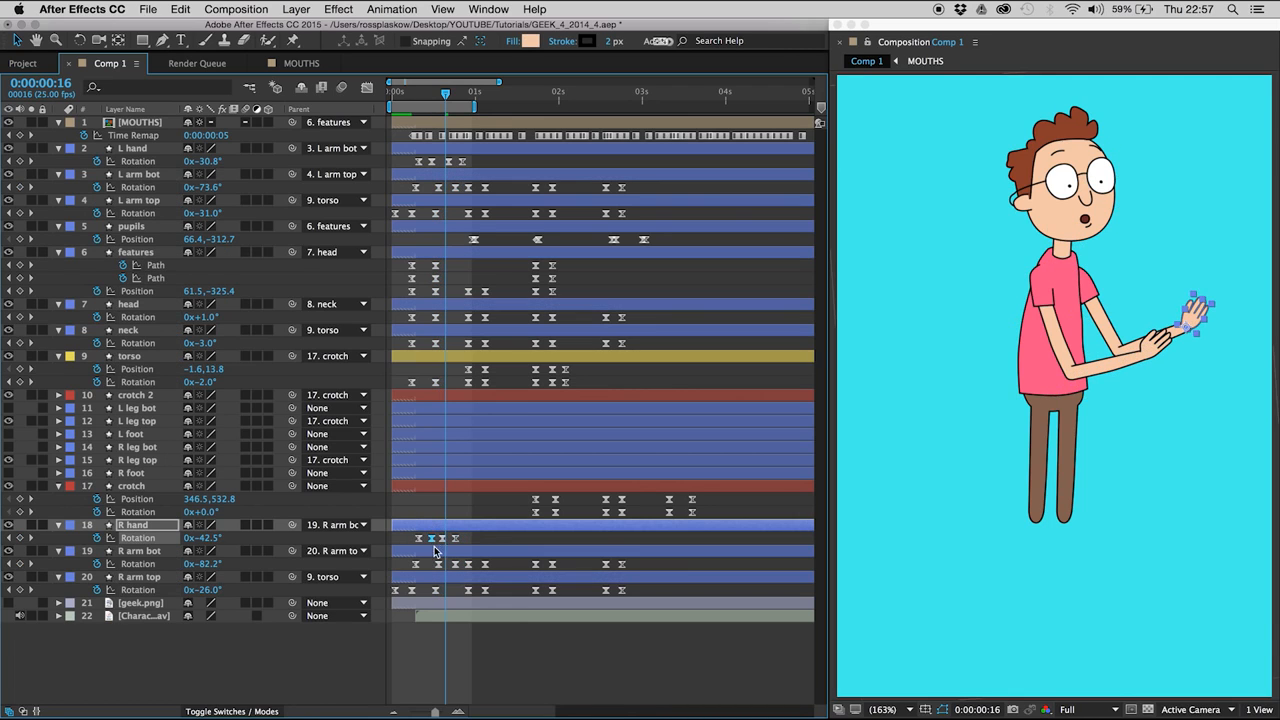
click(425, 513)
key(space)
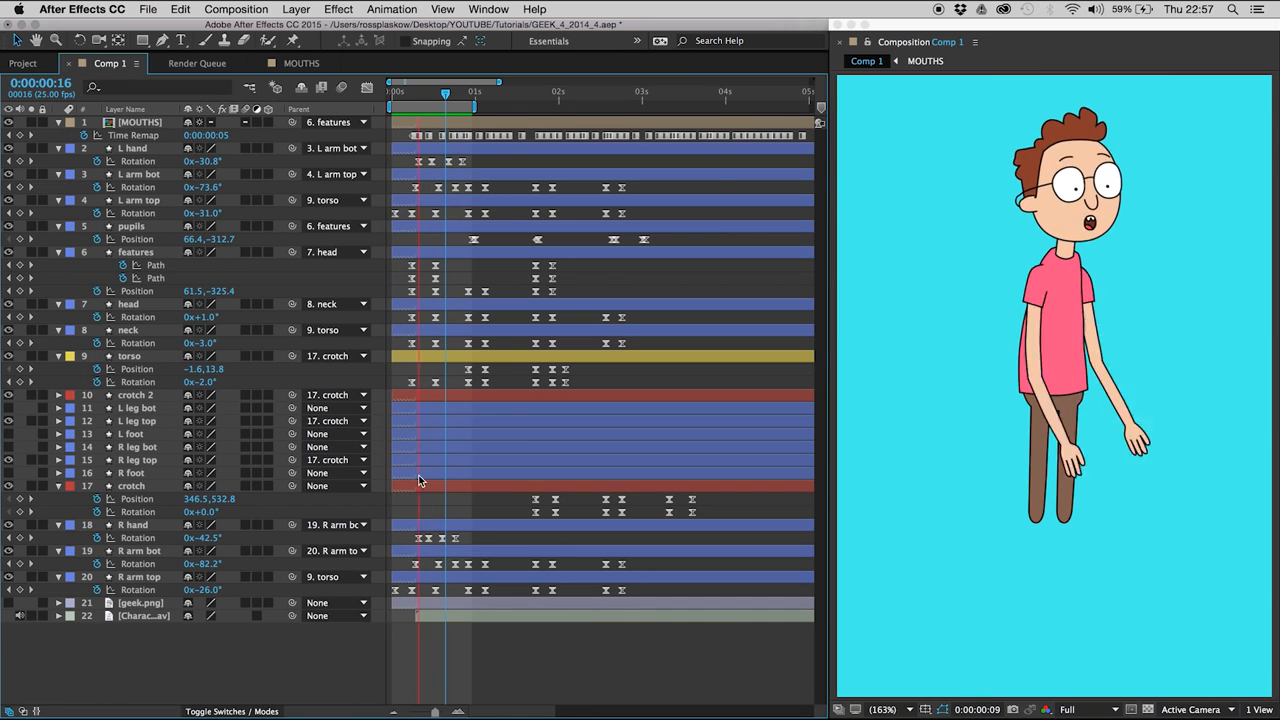
key(space)
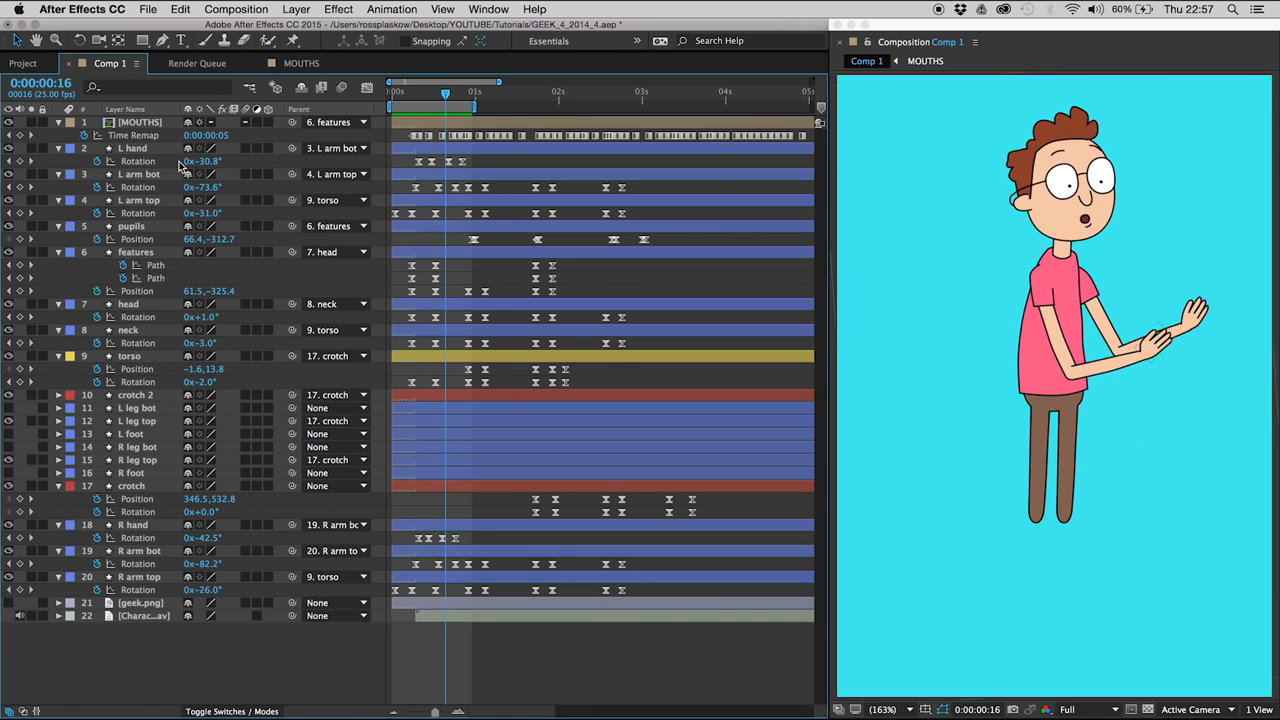
- Shift the last two L hand Rotation keyframes two frames earlier and preview the hand movement
click(132, 148)
key(Page_Up)
key(Page_Up)
key(Page_Up)
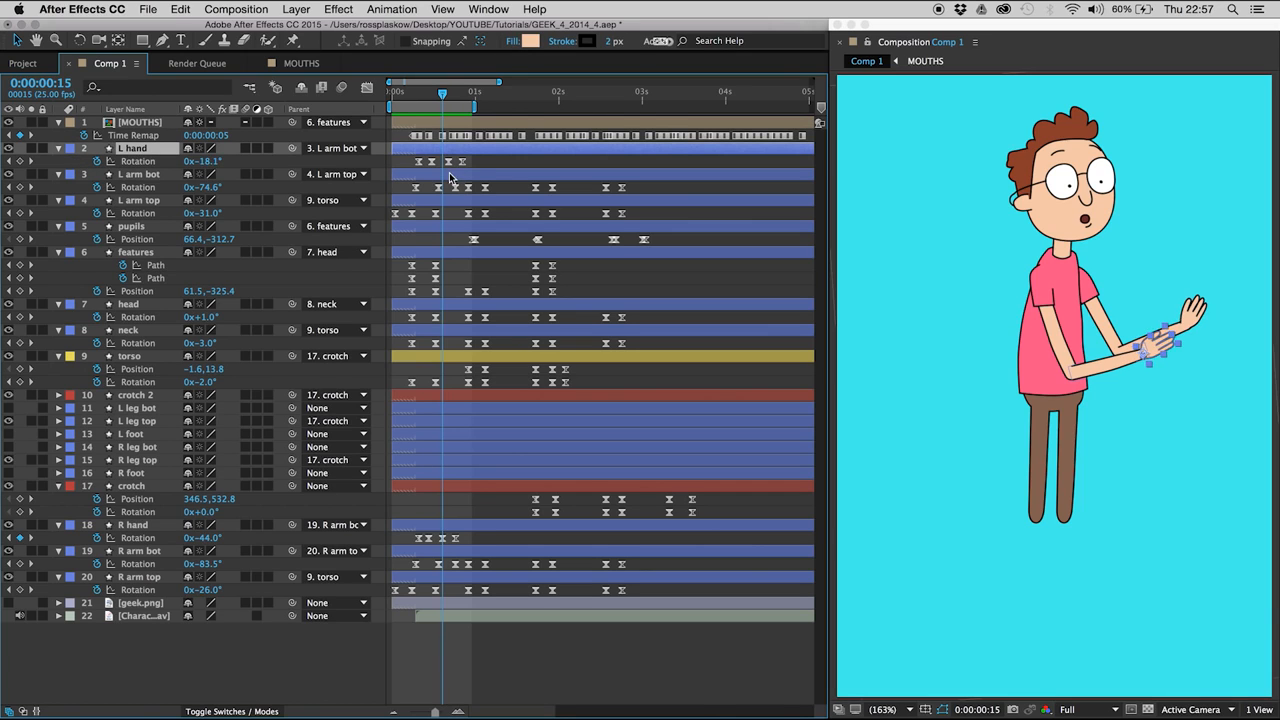
key(Page_Down)
drag(440, 156, 473, 168)
key(alt+Left)
key(alt+Left)
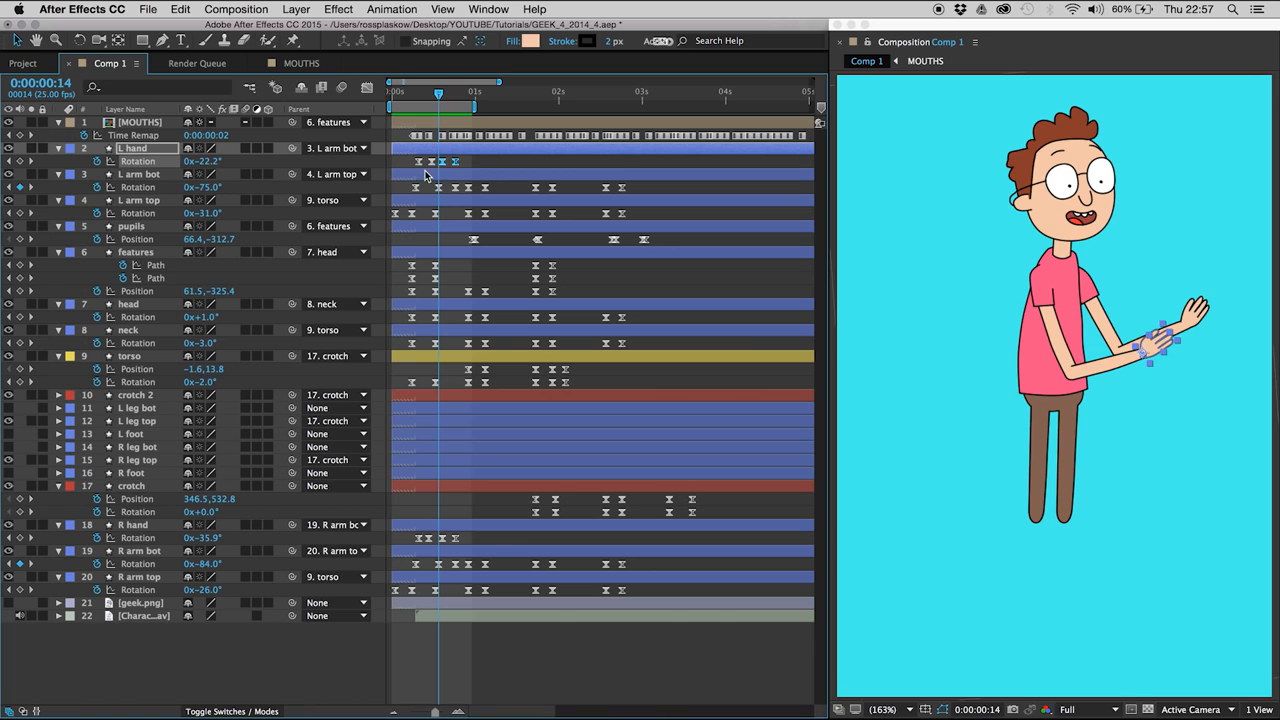
click(466, 541)
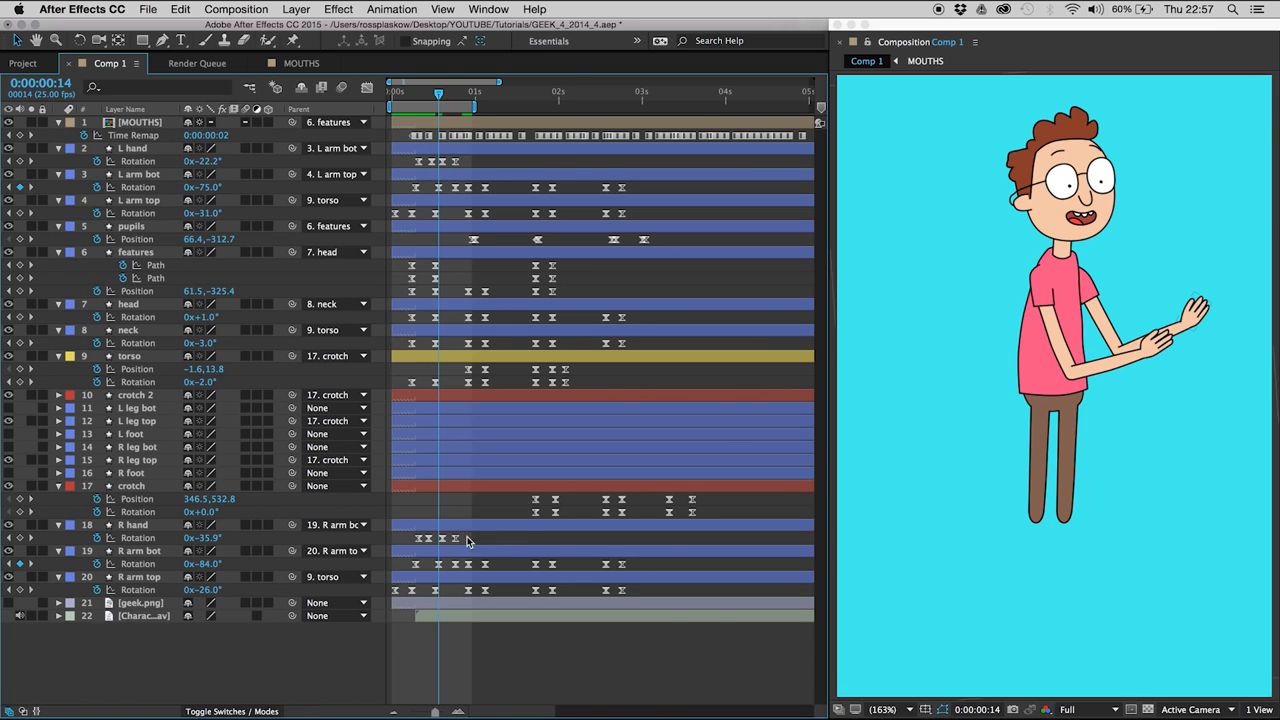
key(space)
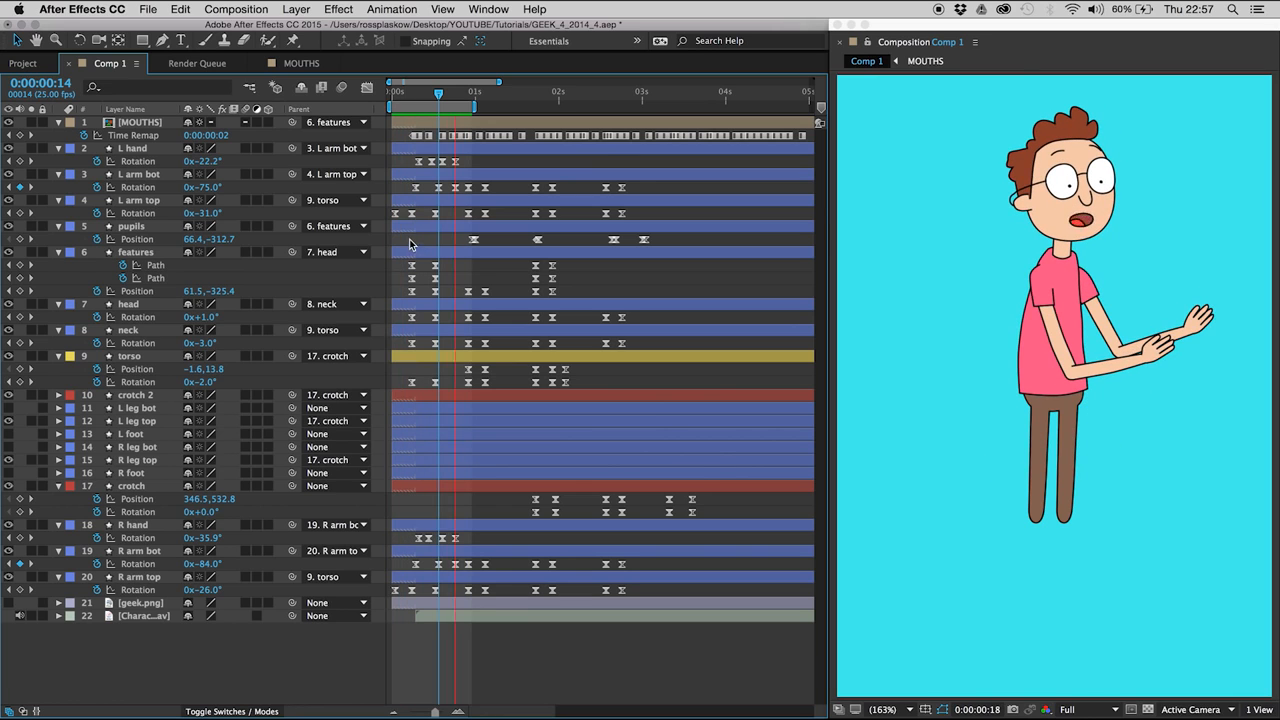
- Add a Rotation keyframe holding the current value to the torso at 0:00:00:02
click(411, 93)
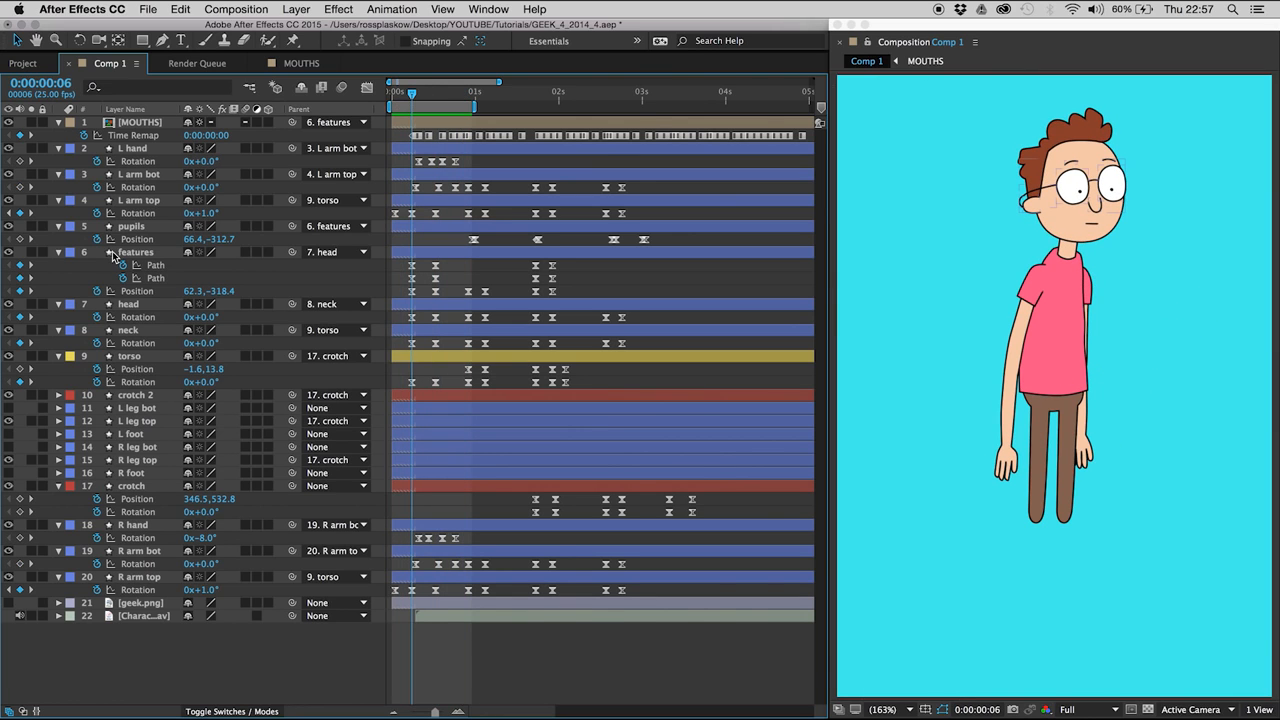
click(130, 356)
key(Page_Up)
key(Page_Up)
key(Page_Up)
key(Page_Up)
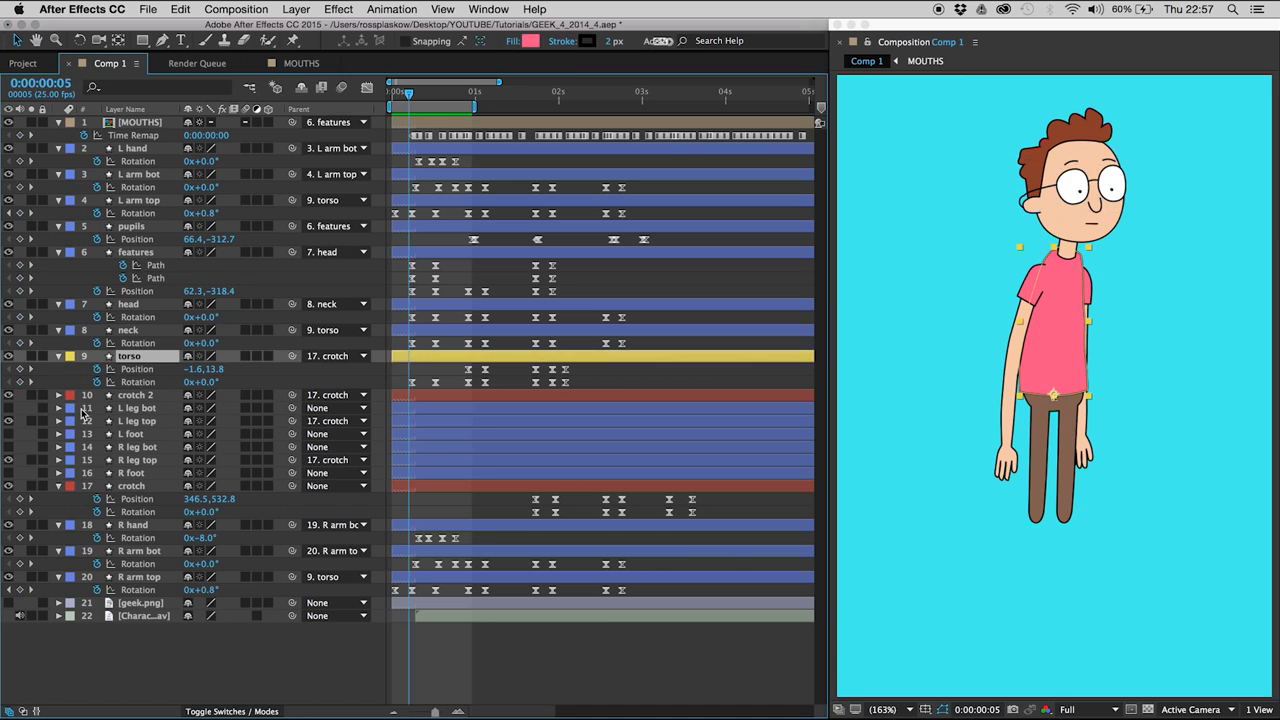
click(20, 382)
key(Page_Down)
key(Page_Down)
key(Page_Down)
key(Page_Down)
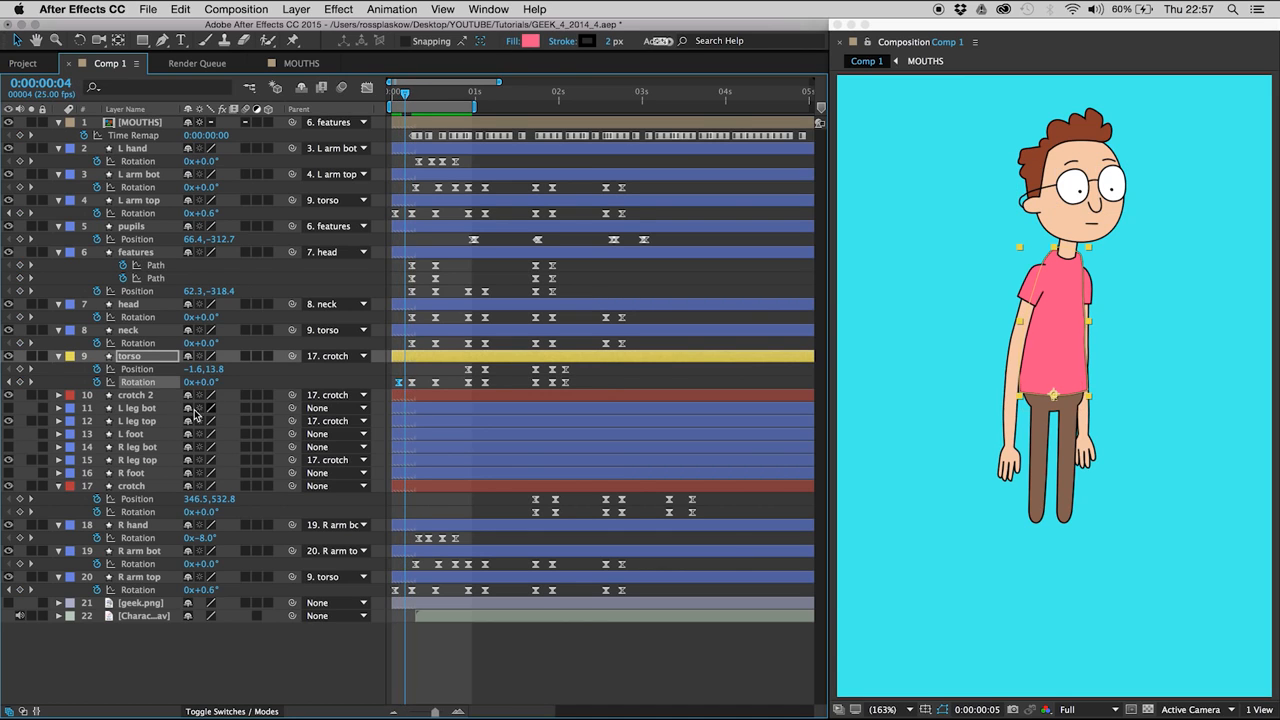
- Set the torso Rotation to 0.3° at 0:00:00:06 for a slight anticipation and preview it
click(436, 94)
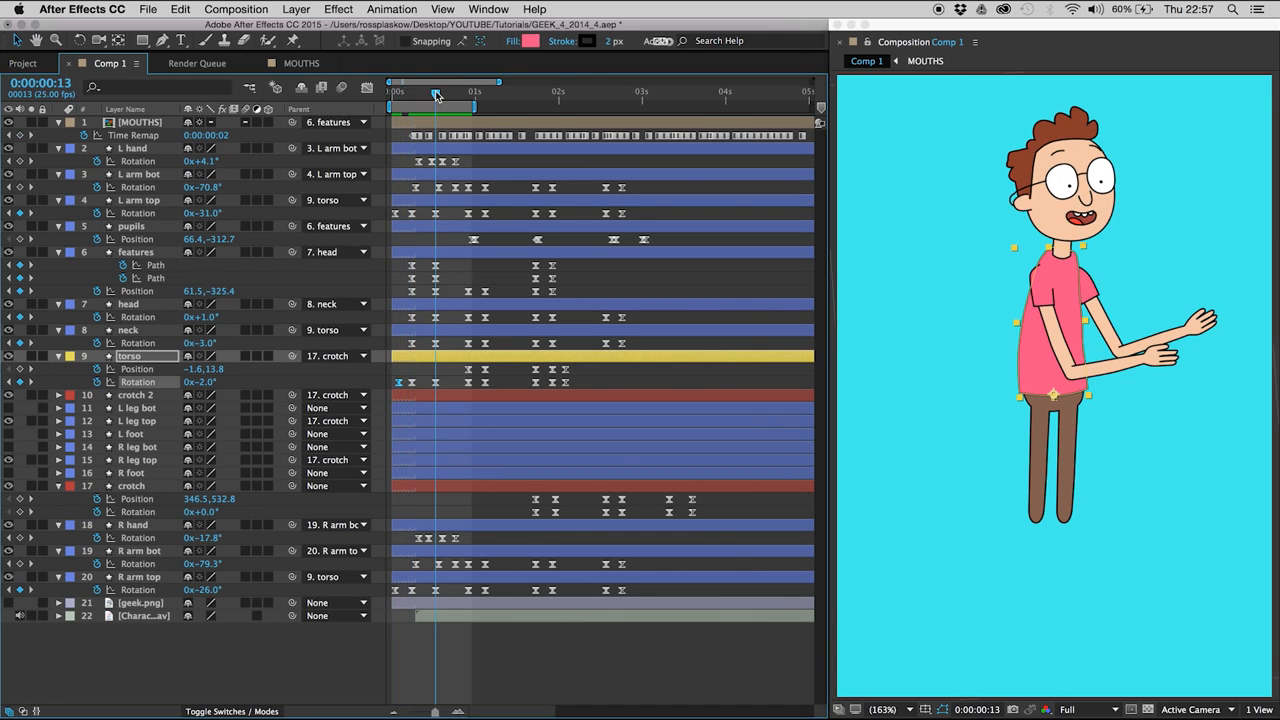
drag(420, 98, 409, 97)
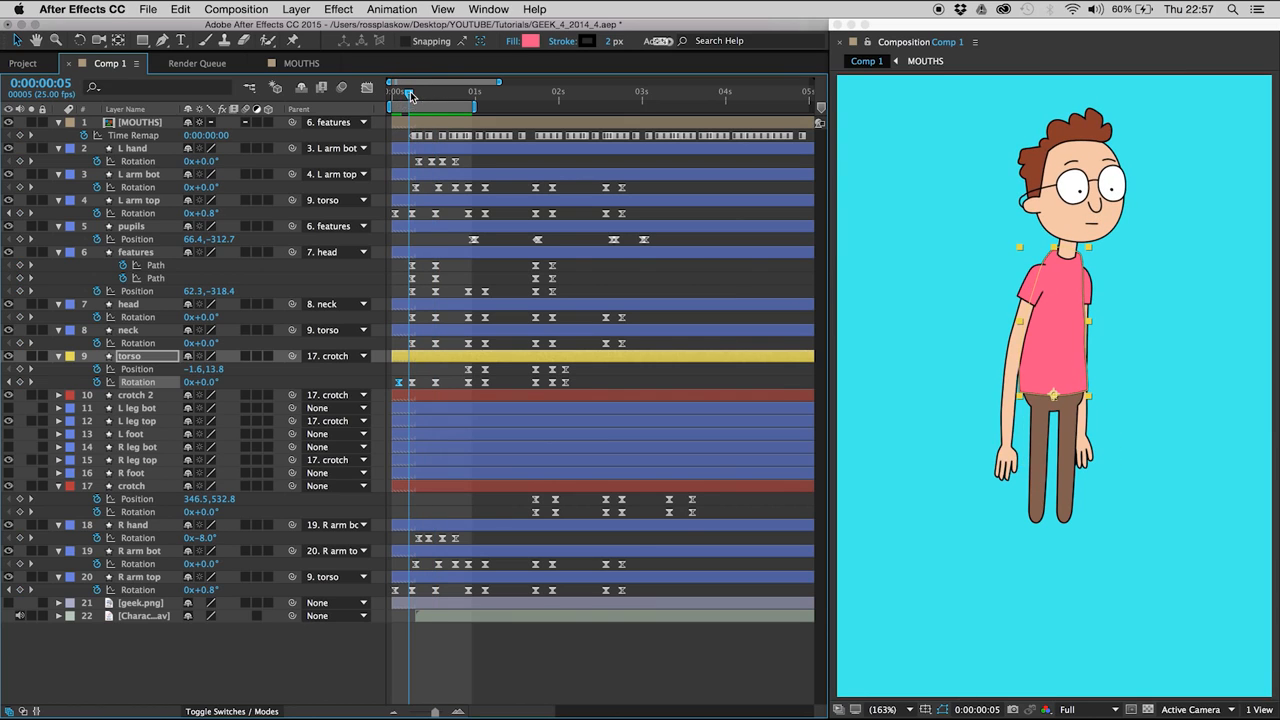
key(Page_Down)
text(.3)
key(Return)
click(429, 375)
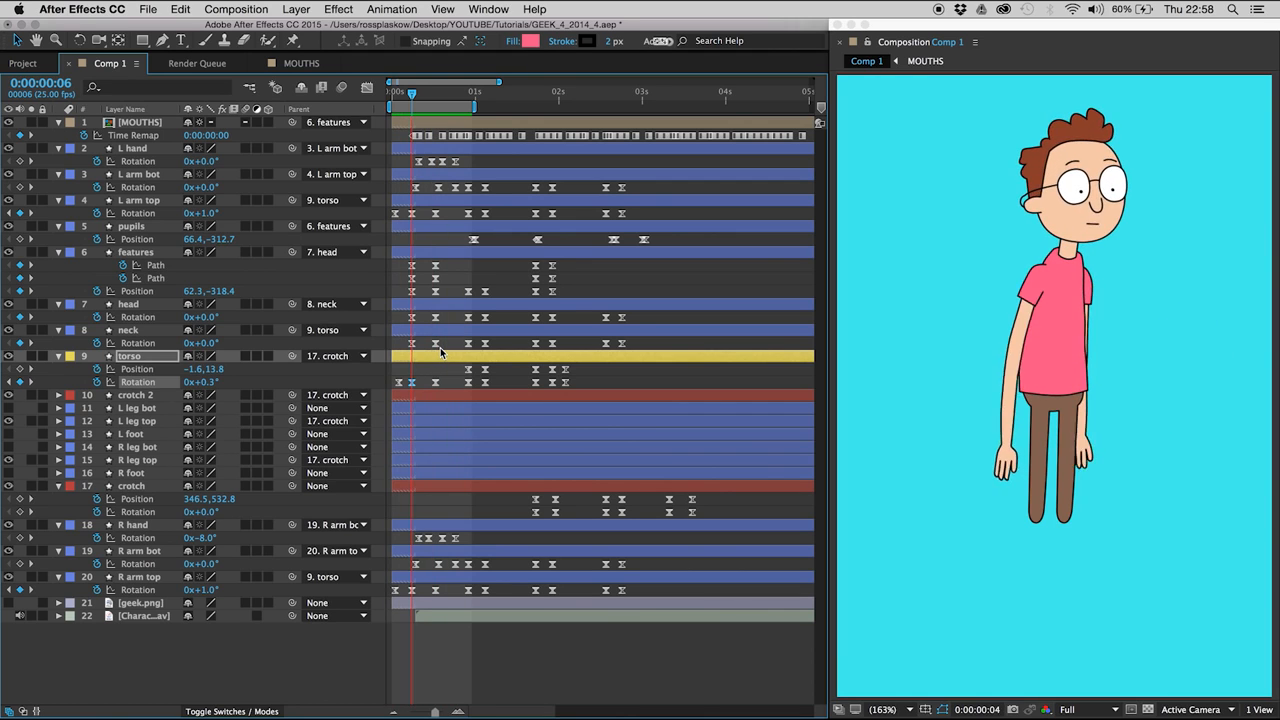
key(space)
- Shift the first three torso Rotation keyframes one frame later to offset them from the arms, and preview the result
drag(442, 372, 392, 405)
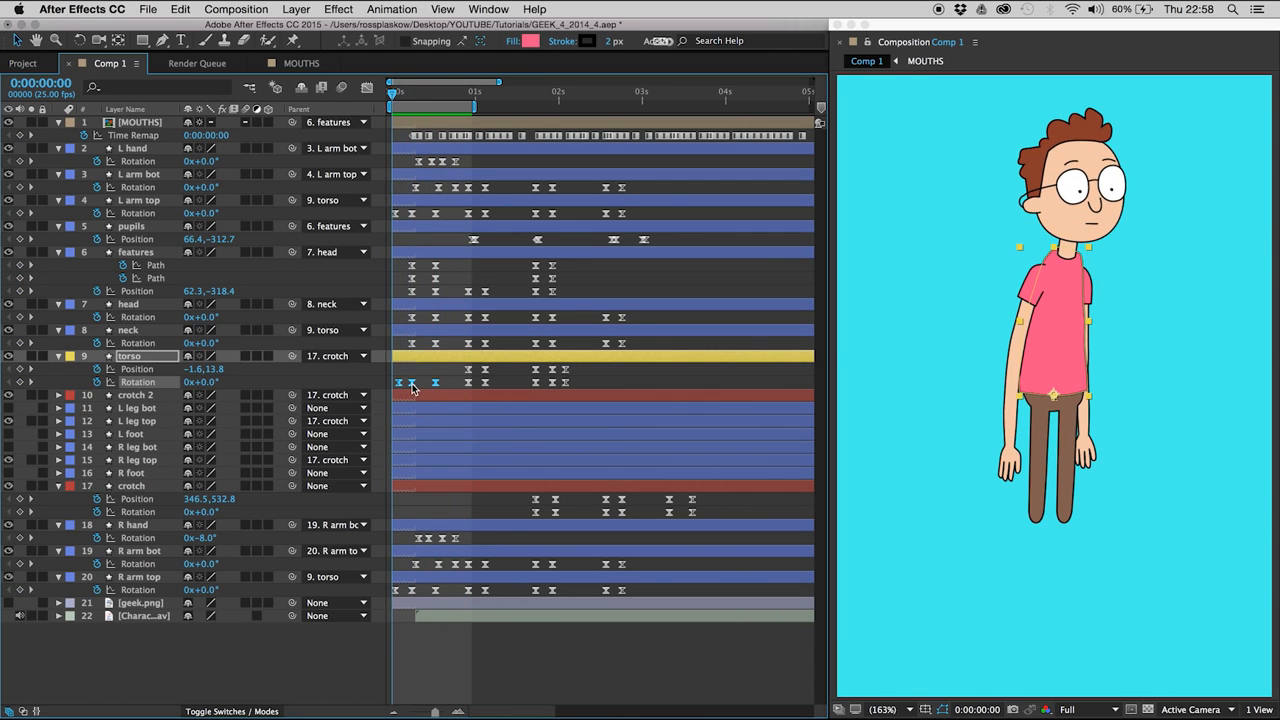
key(k)
key(k)
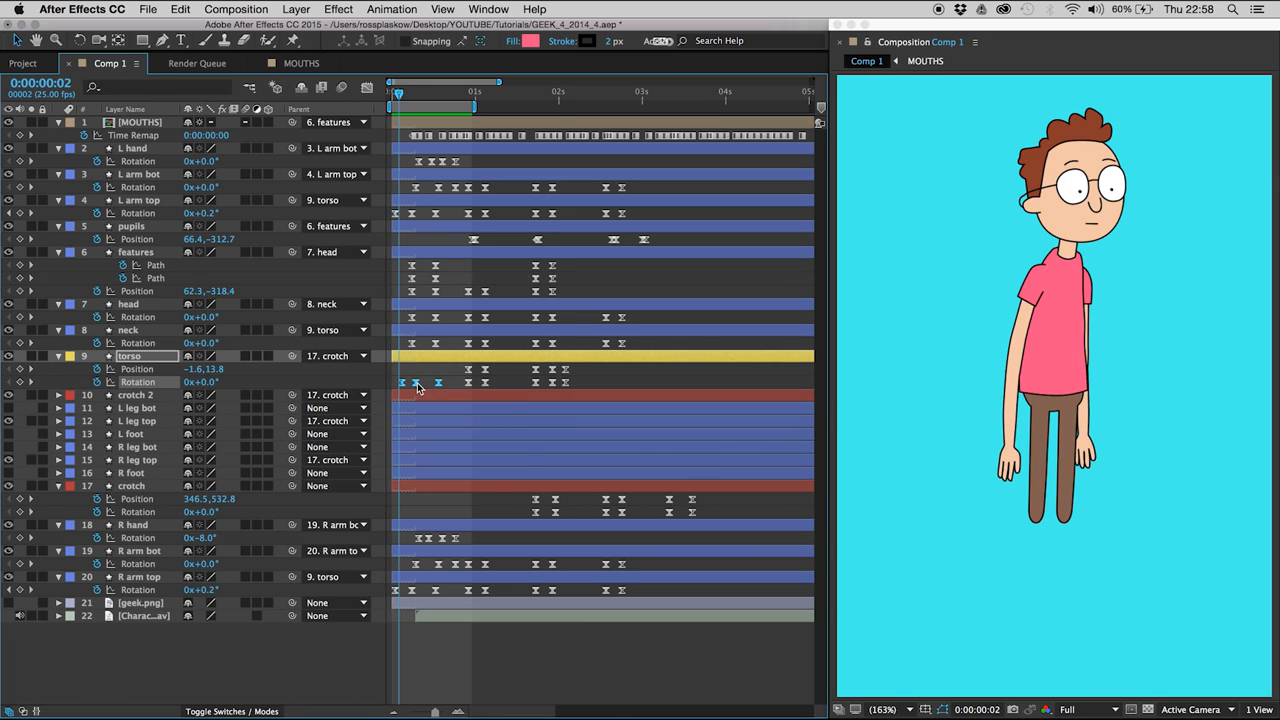
key(space)
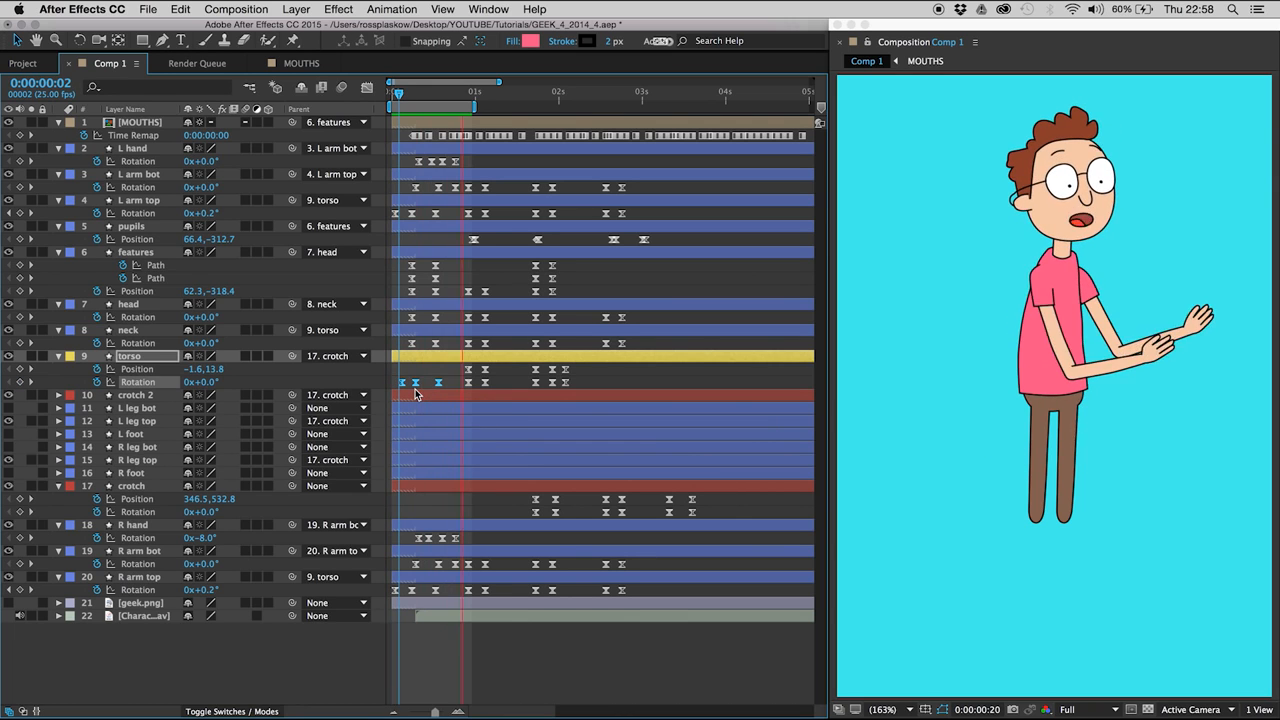
key(space)
- Add a holding torso Rotation keyframe at 0:00:00:18 and set the one at 0:00:00:14 to -2.3° for an overshoot
click(437, 91)
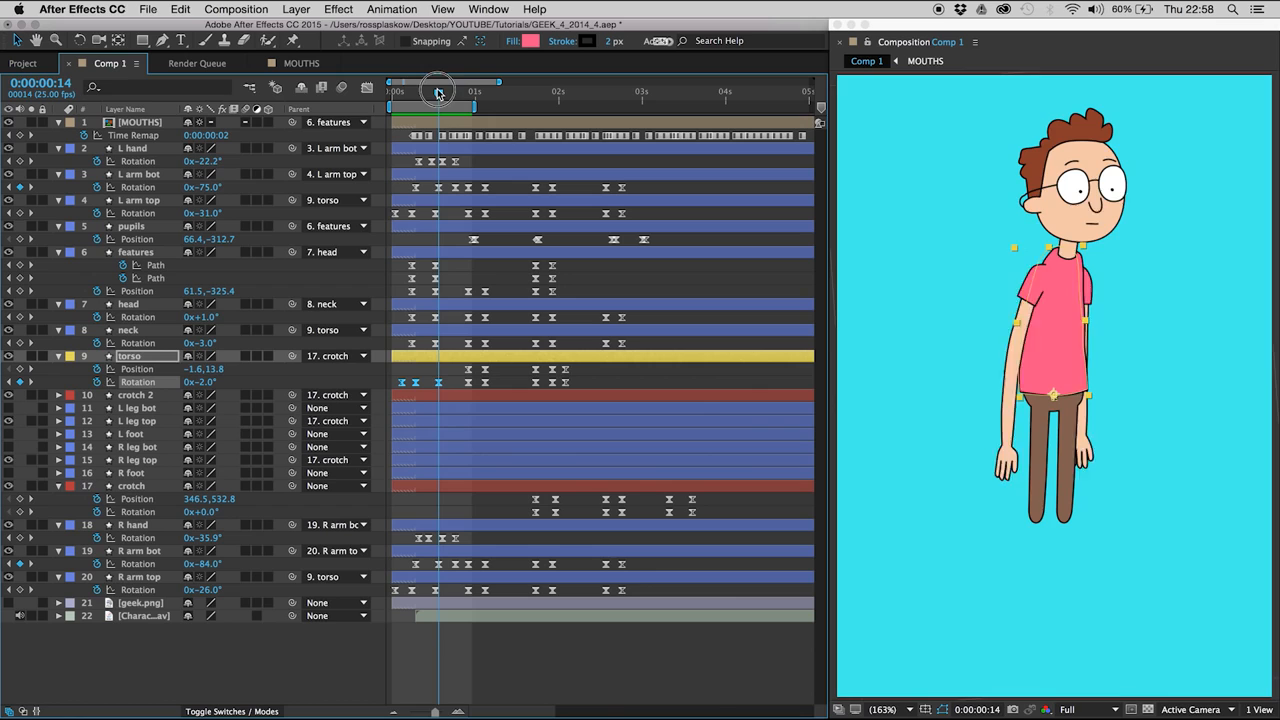
drag(437, 91, 452, 91)
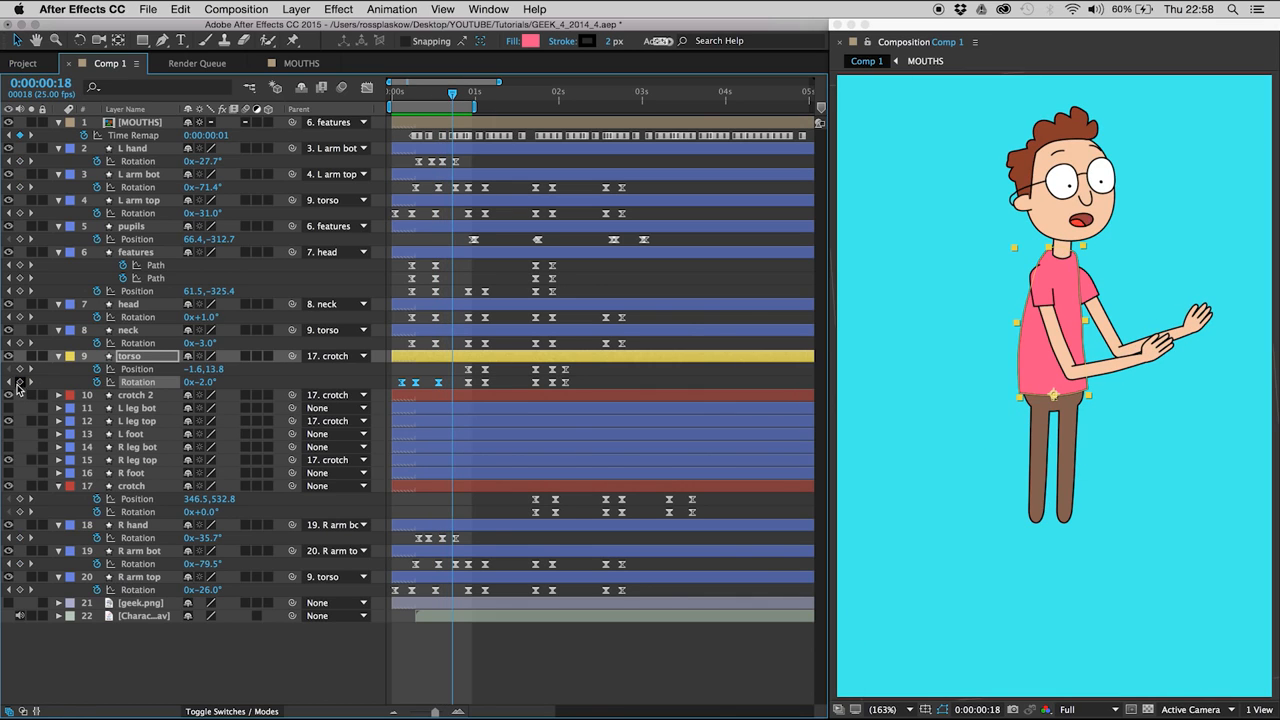
click(14, 382)
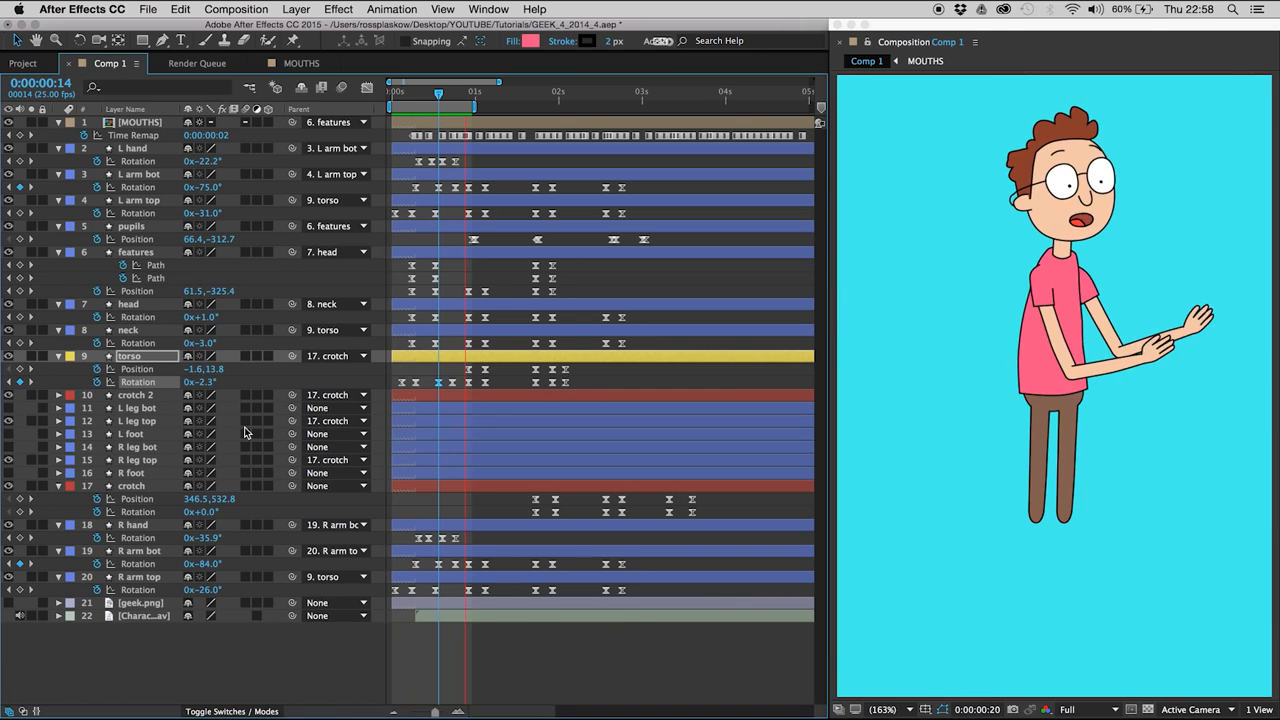
key(space)
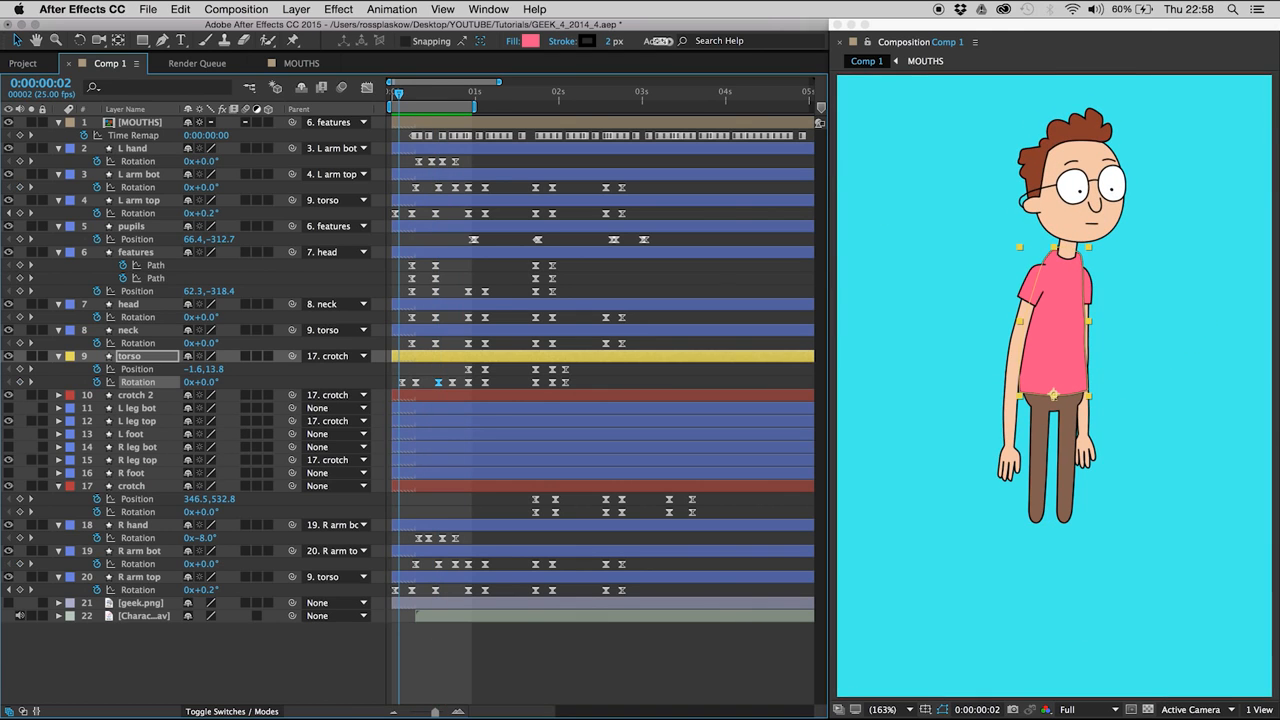
- Open the preview settings, mute the system sound and play back the arm and torso movement
click(486, 8)
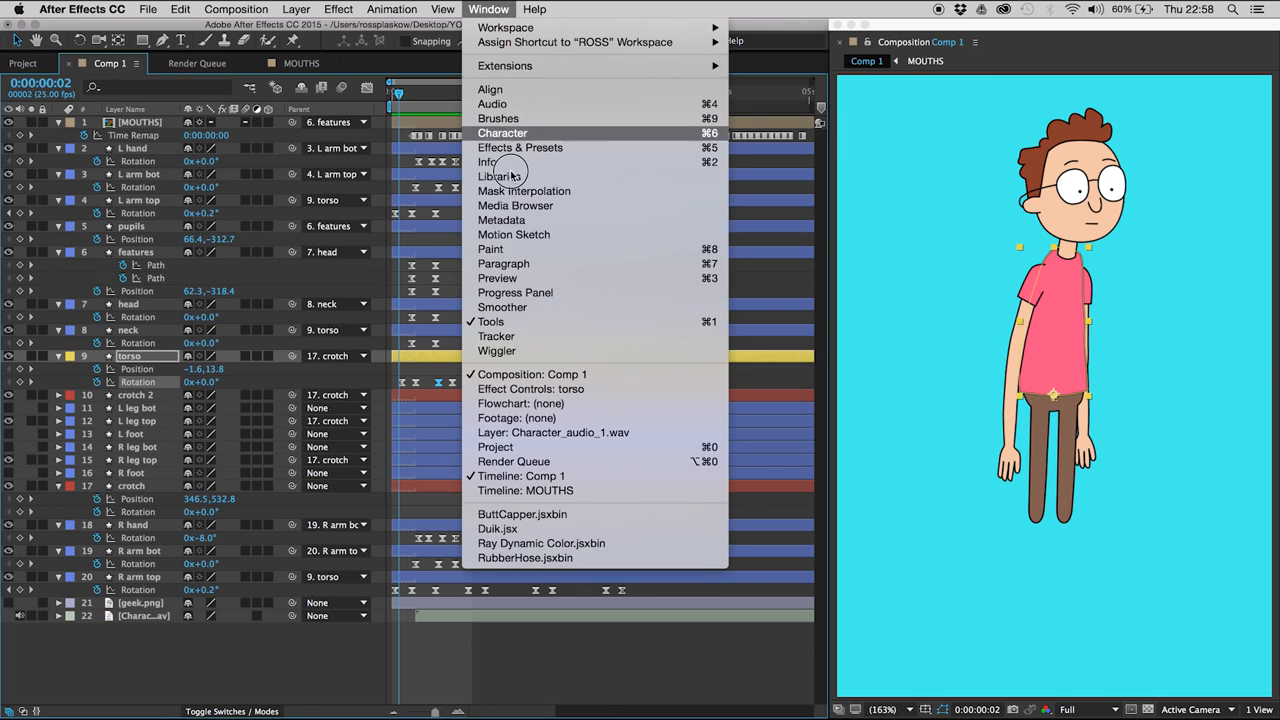
click(516, 279)
key(XF86AudioMute)
key(space)
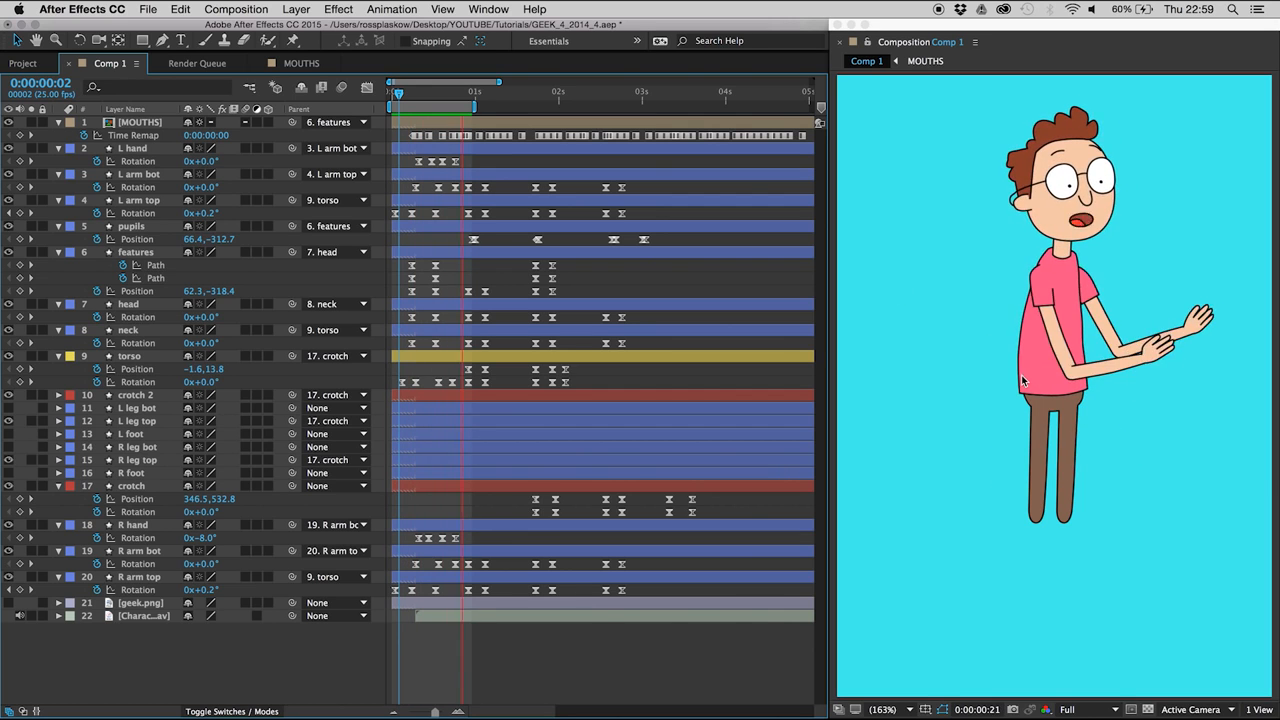
key(space)
- Add a Position keyframe holding the current value to the features layer at 0:00:00:03, and return to 0:00:00:06
click(130, 254)
key(space)
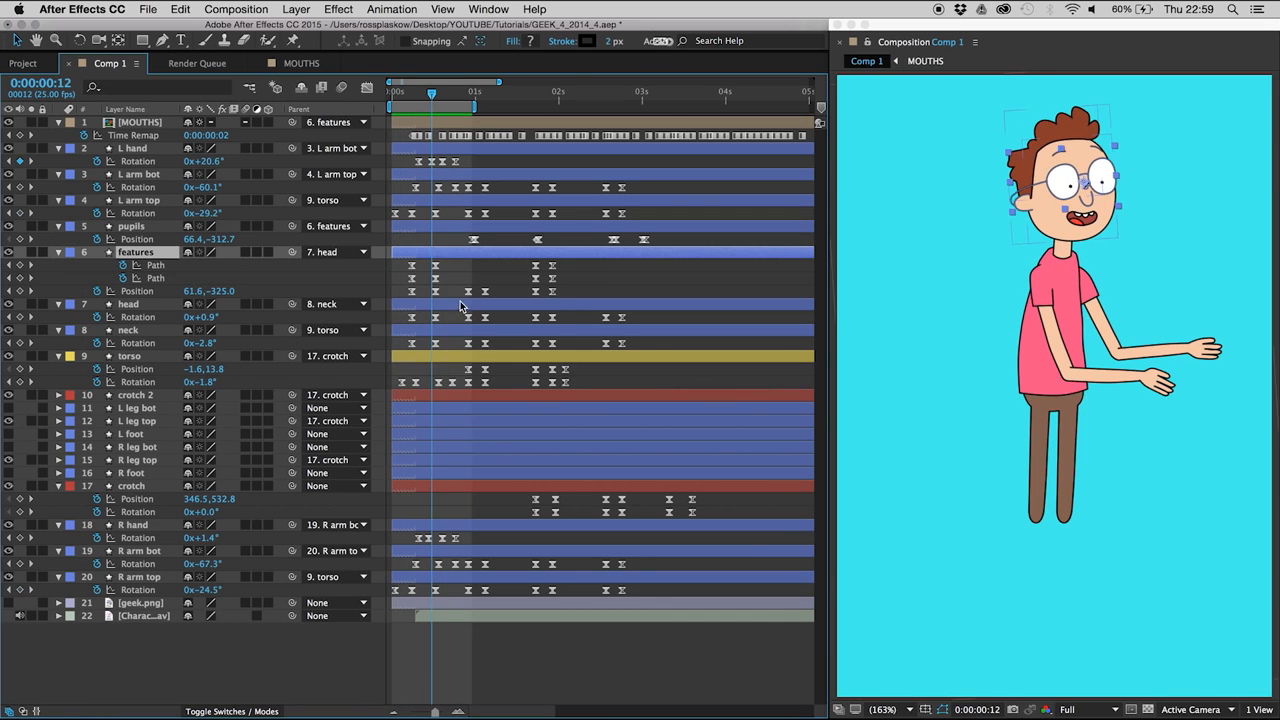
click(412, 93)
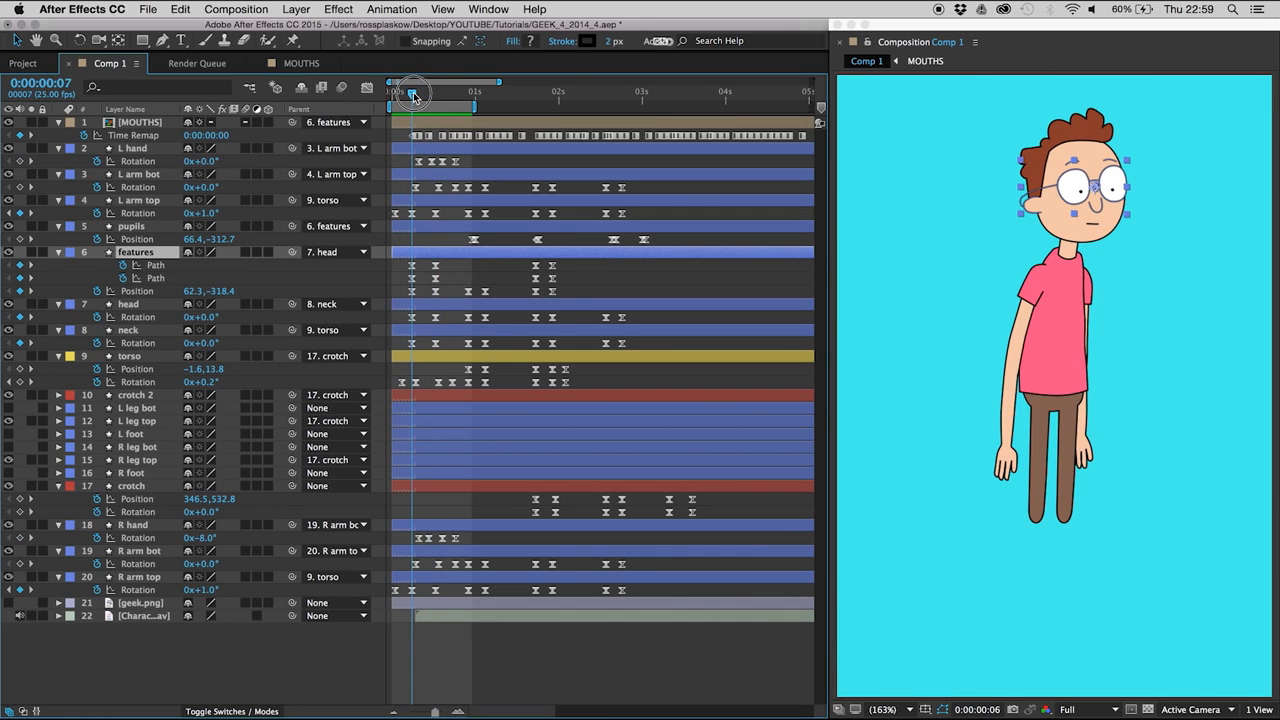
mouse_move(415, 96)
mouse_down()
mouse_move(433, 93)
mouse_move(404, 93)
mouse_move(436, 93)
mouse_move(404, 91)
mouse_up()
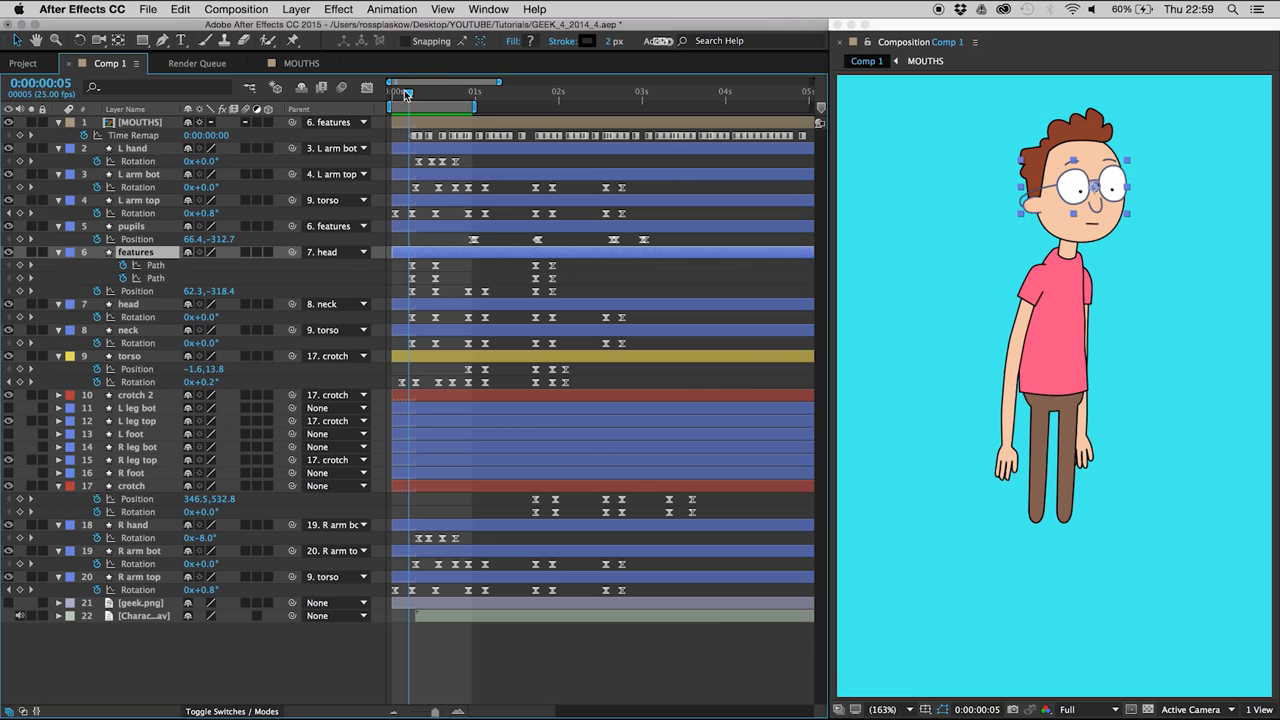
key(Page_Up)
key(Page_Up)
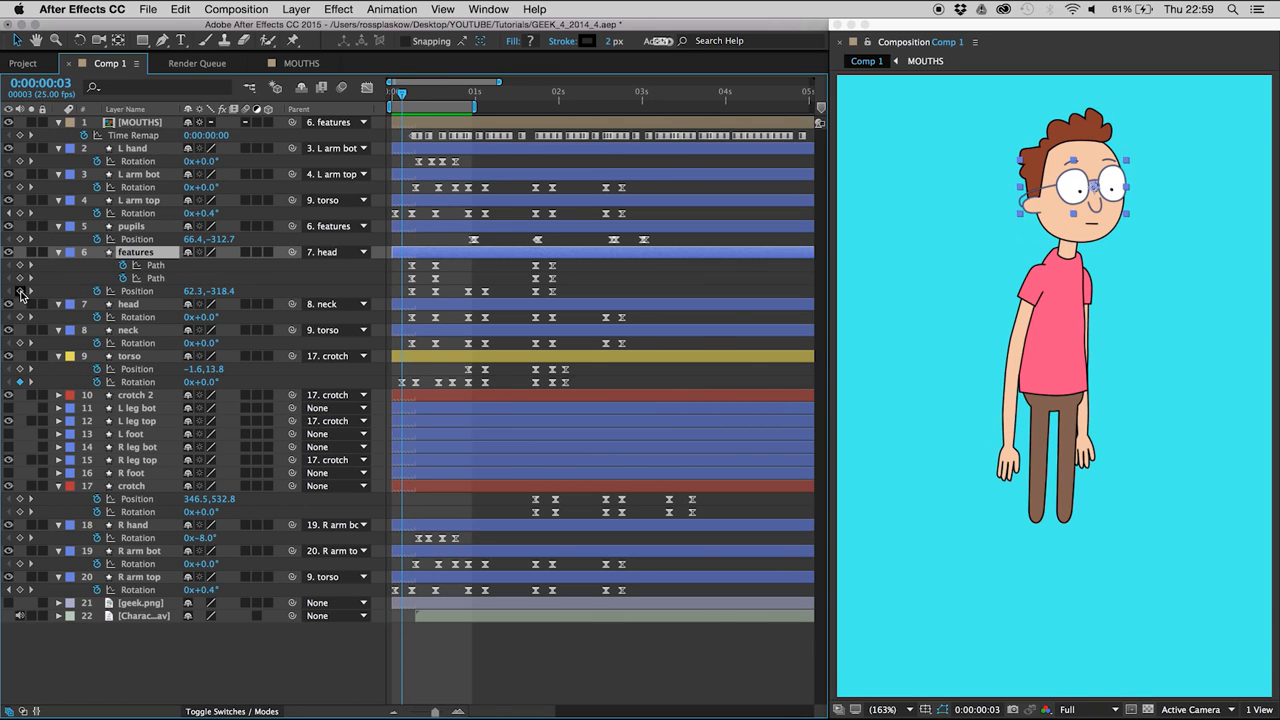
key(Page_Down)
key(Page_Down)
key(Page_Down)
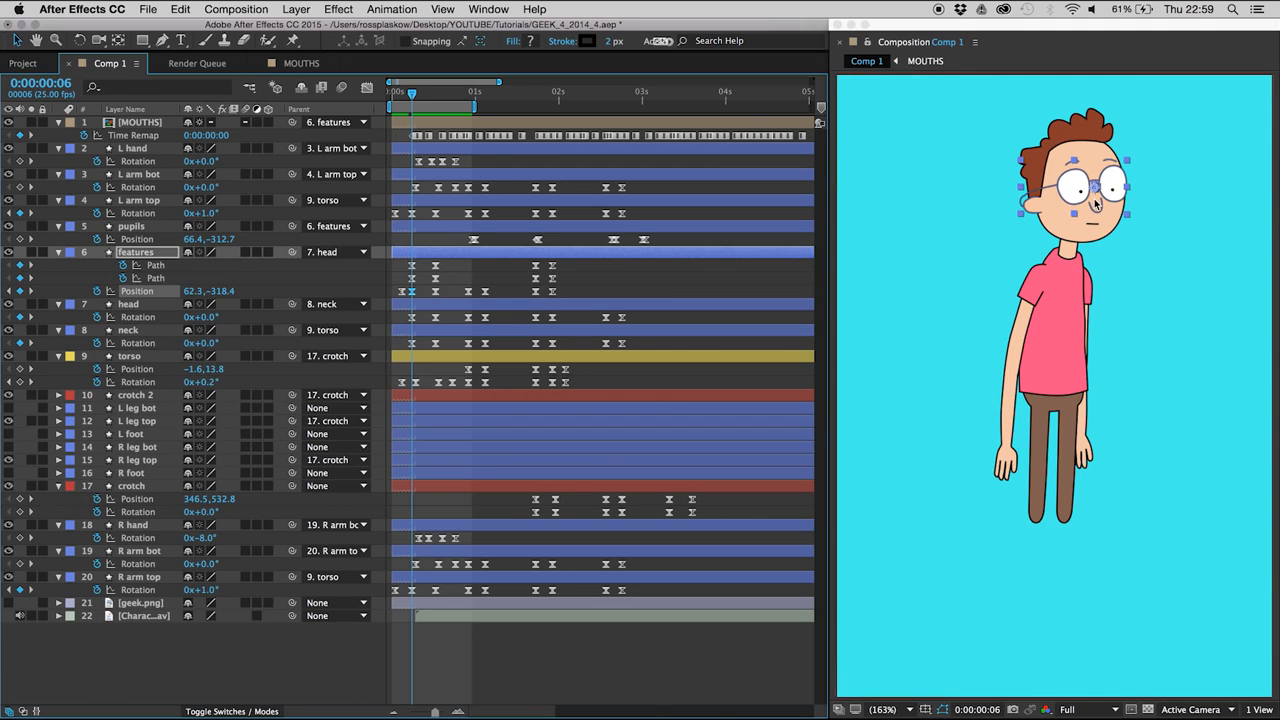
- Add a Position keyframe holding the current value to the features layer at 0:00:00:16
click(435, 100)
key(Page_Down)
key(Page_Down)
key(Page_Down)
key(Page_Down)
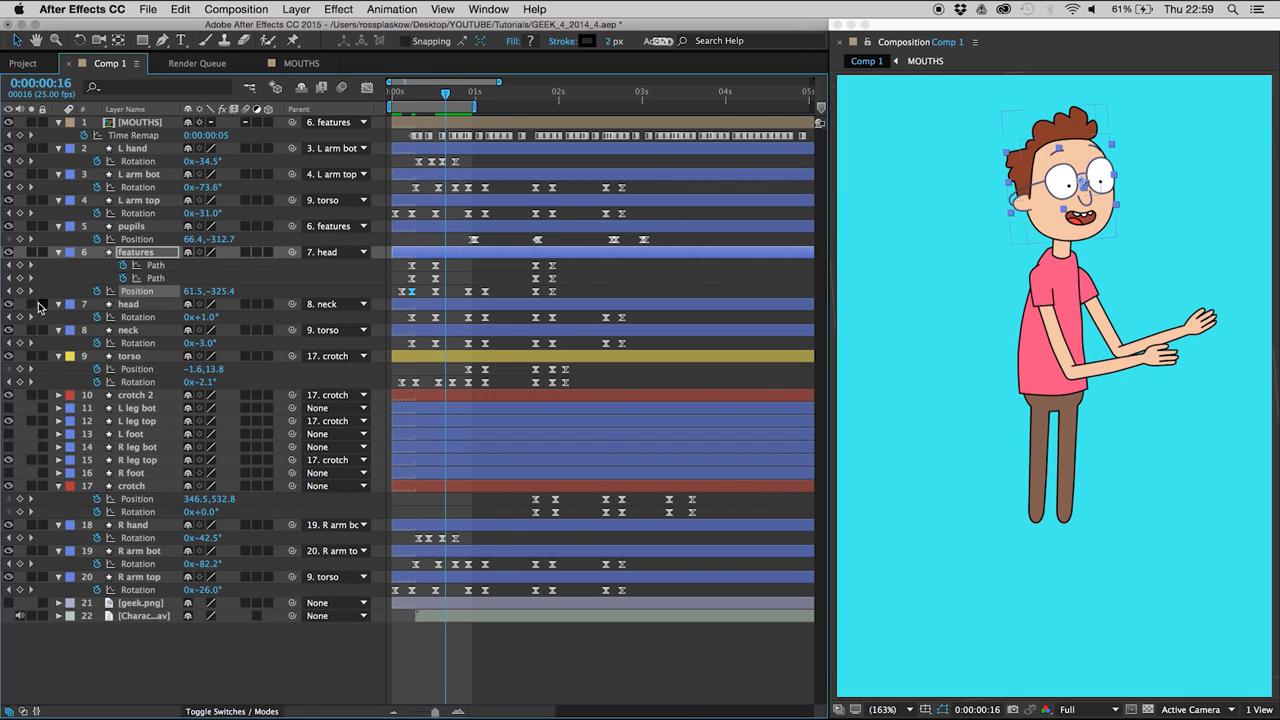
- Set the features Position to 61.6, -326.4 at 0:00:00:13 so the face overshoots, and preview the movement
key(Page_Up)
key(Page_Up)
key(Page_Up)
key(Page_Up)
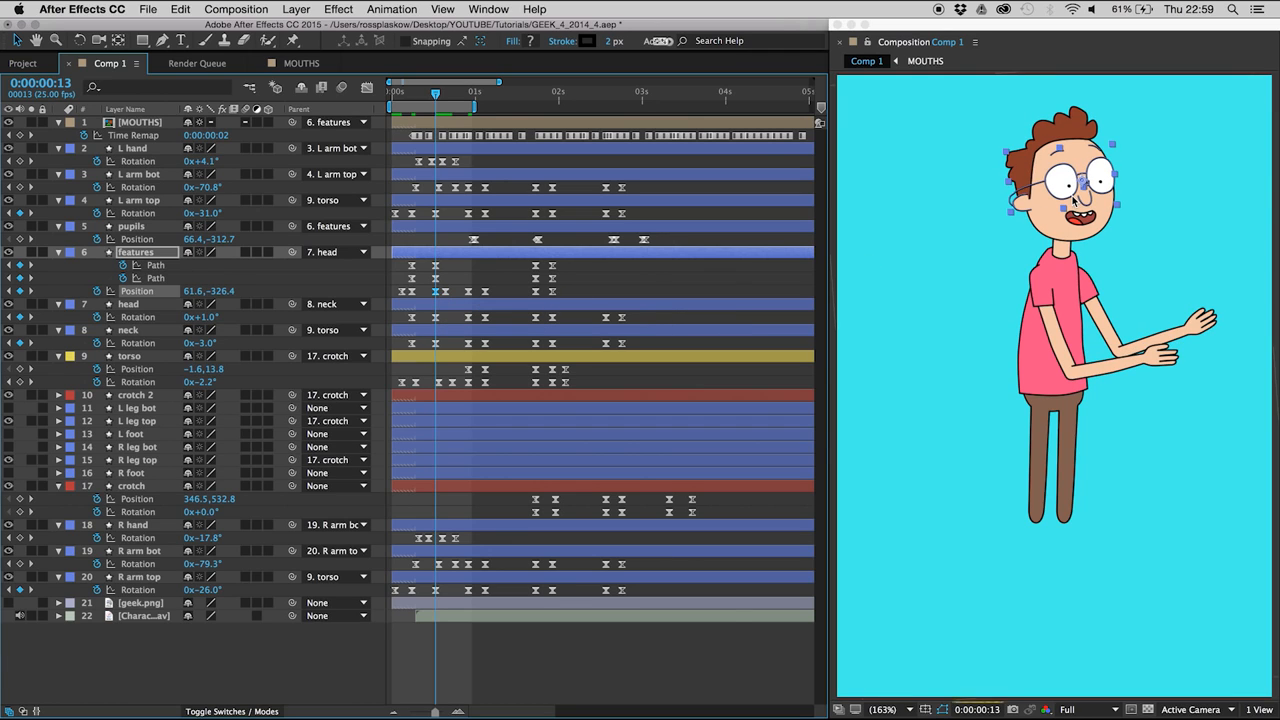
click(453, 276)
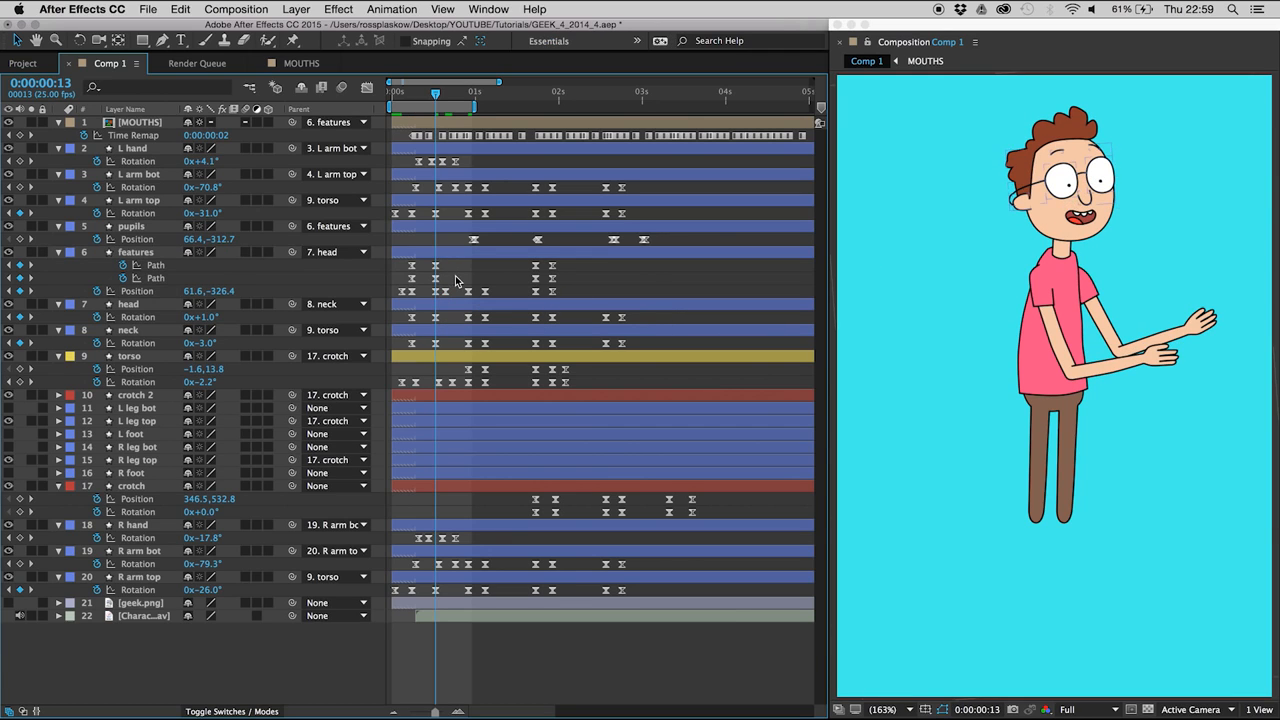
key(space)
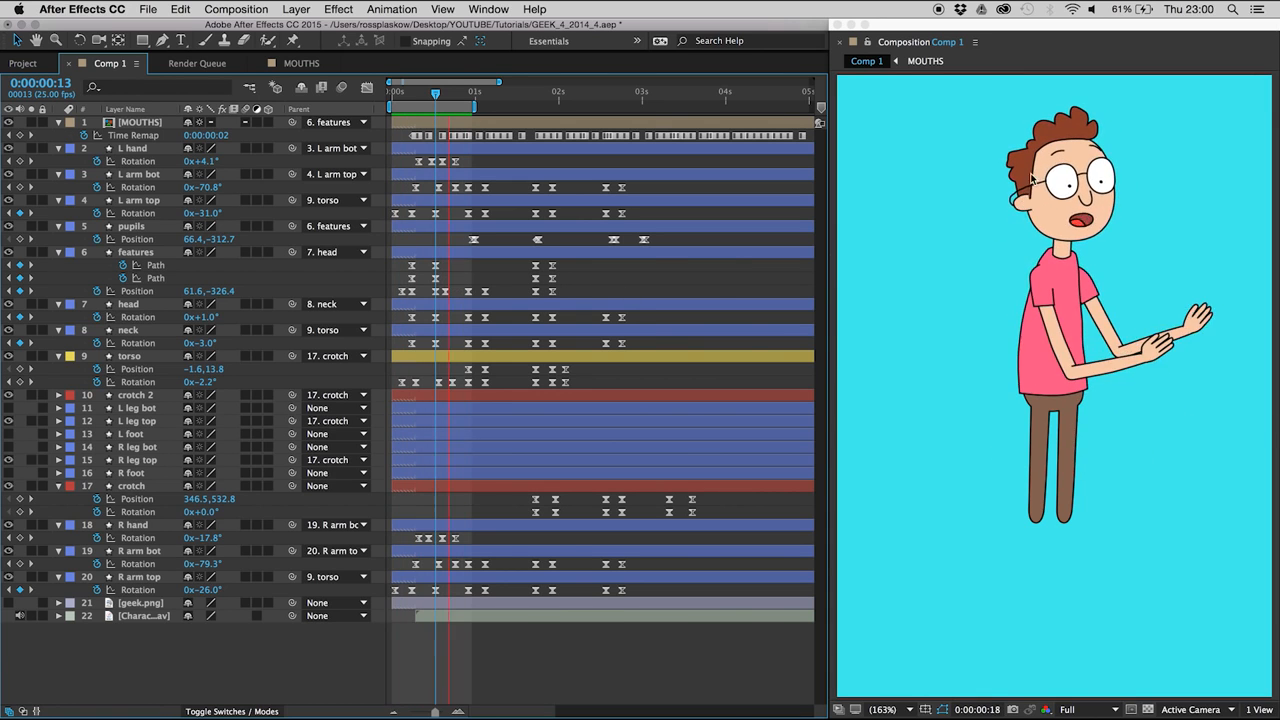
- Enable Path keyframing on the head layer's Shape 2 hair at 0:00:00:13, reshape its edge beside the ear, and preview it
key(space)
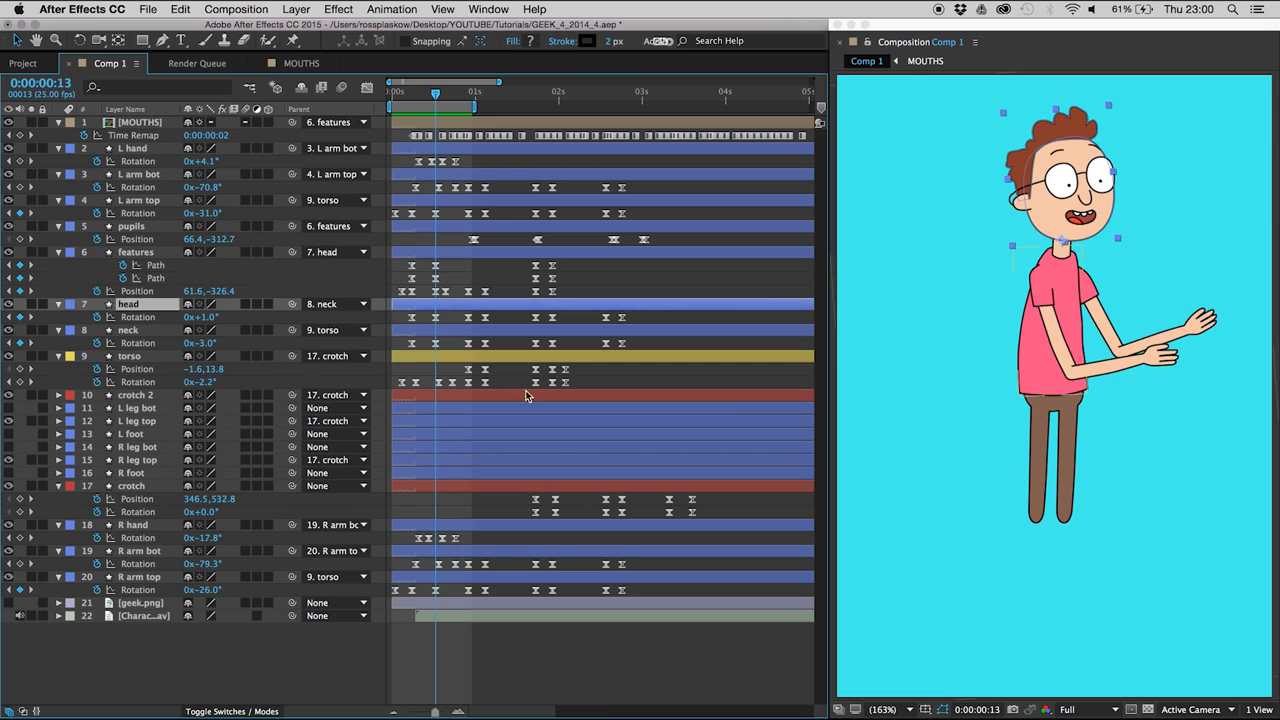
key(u)
key(u)
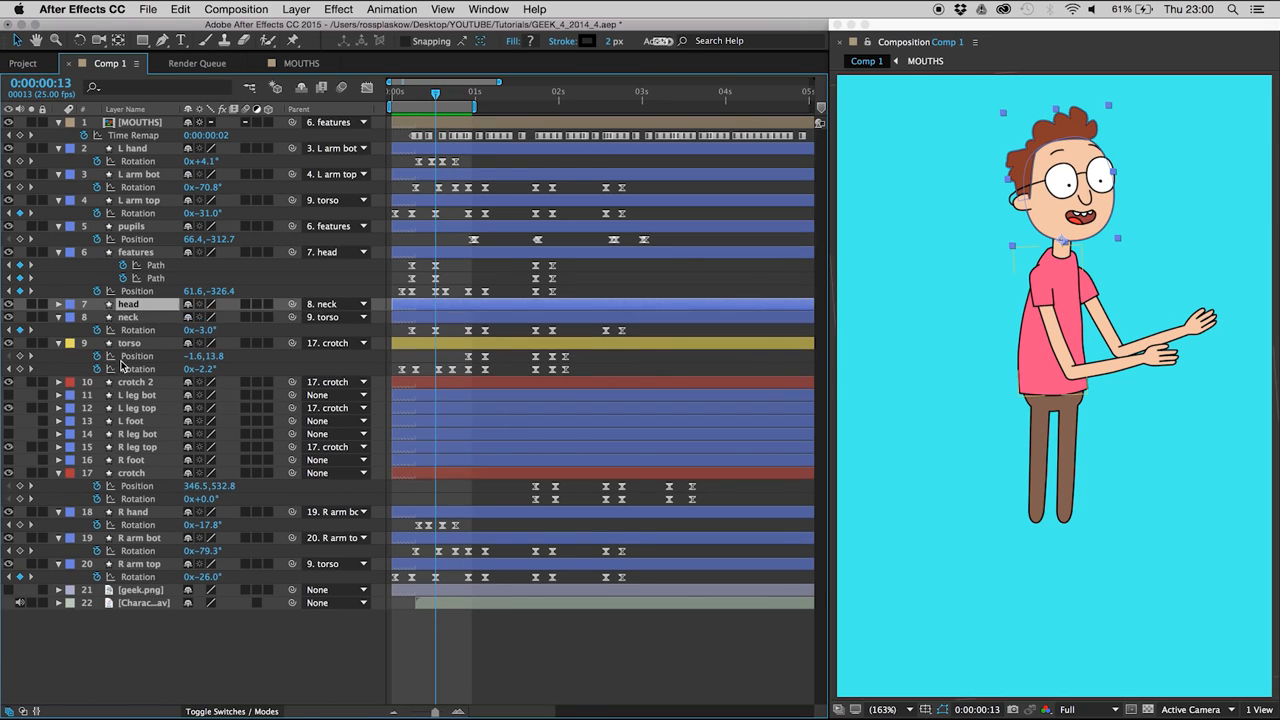
click(123, 357)
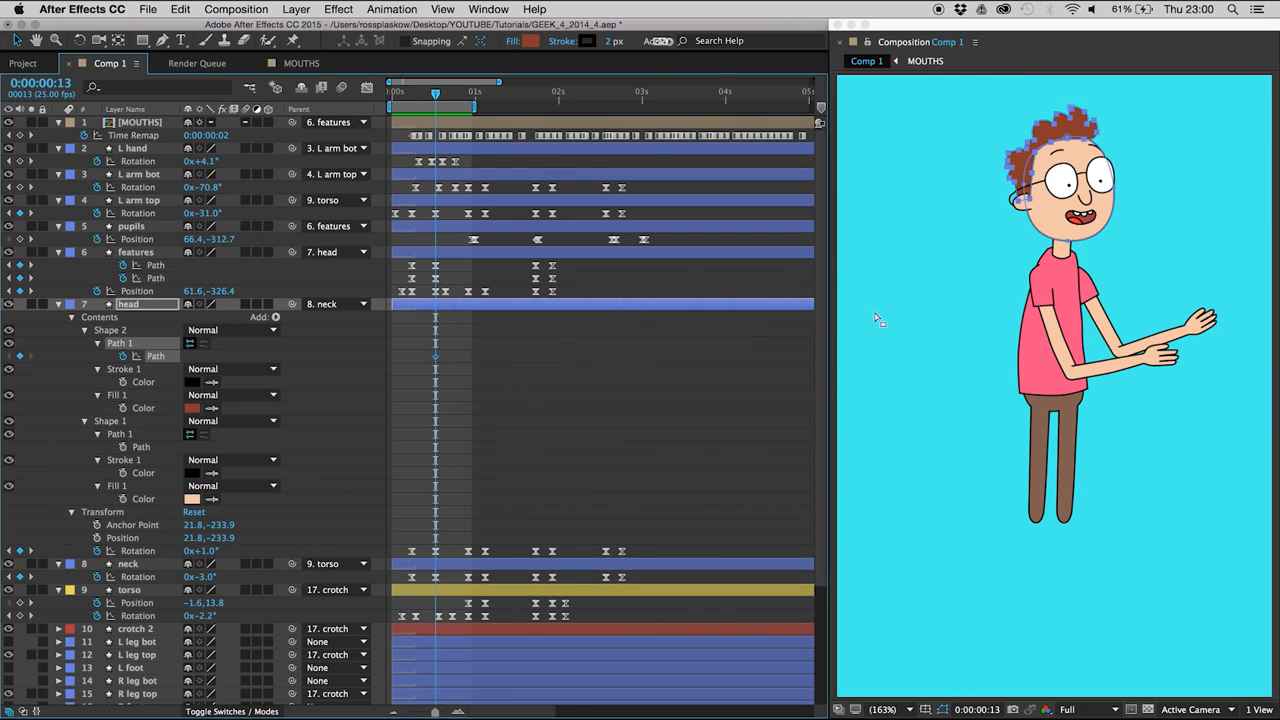
click(1029, 203)
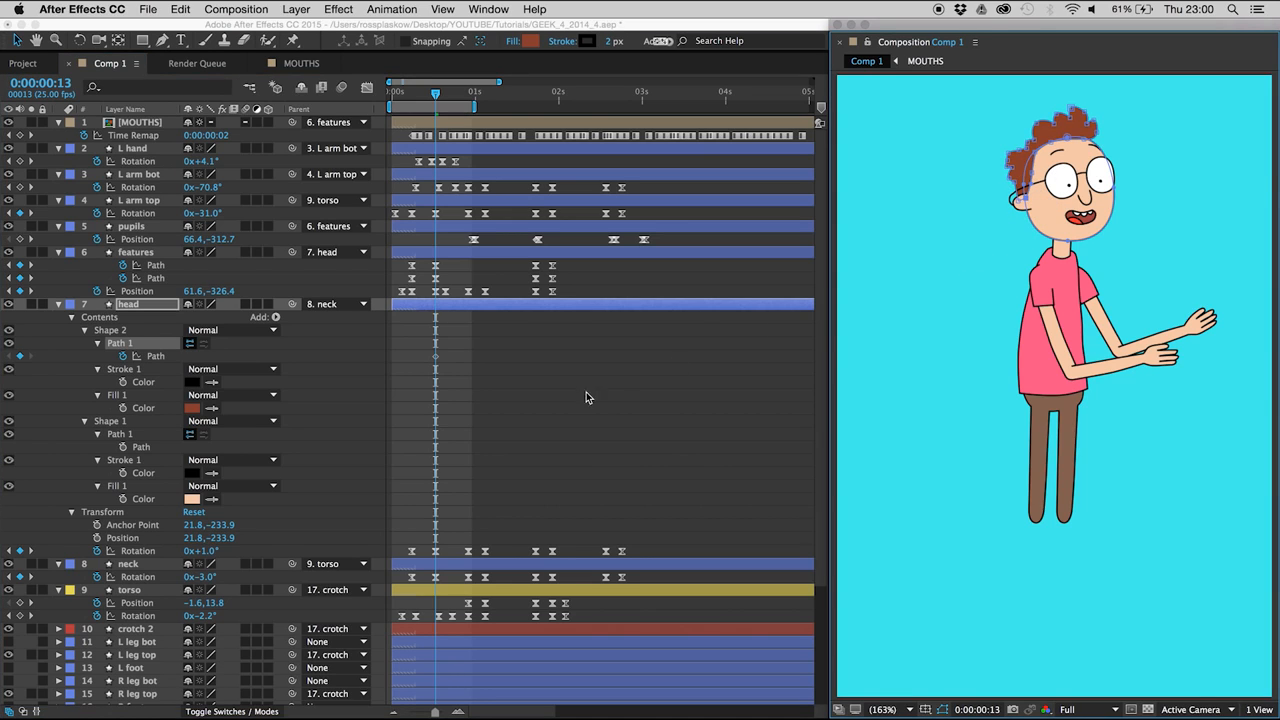
click(464, 412)
key(space)
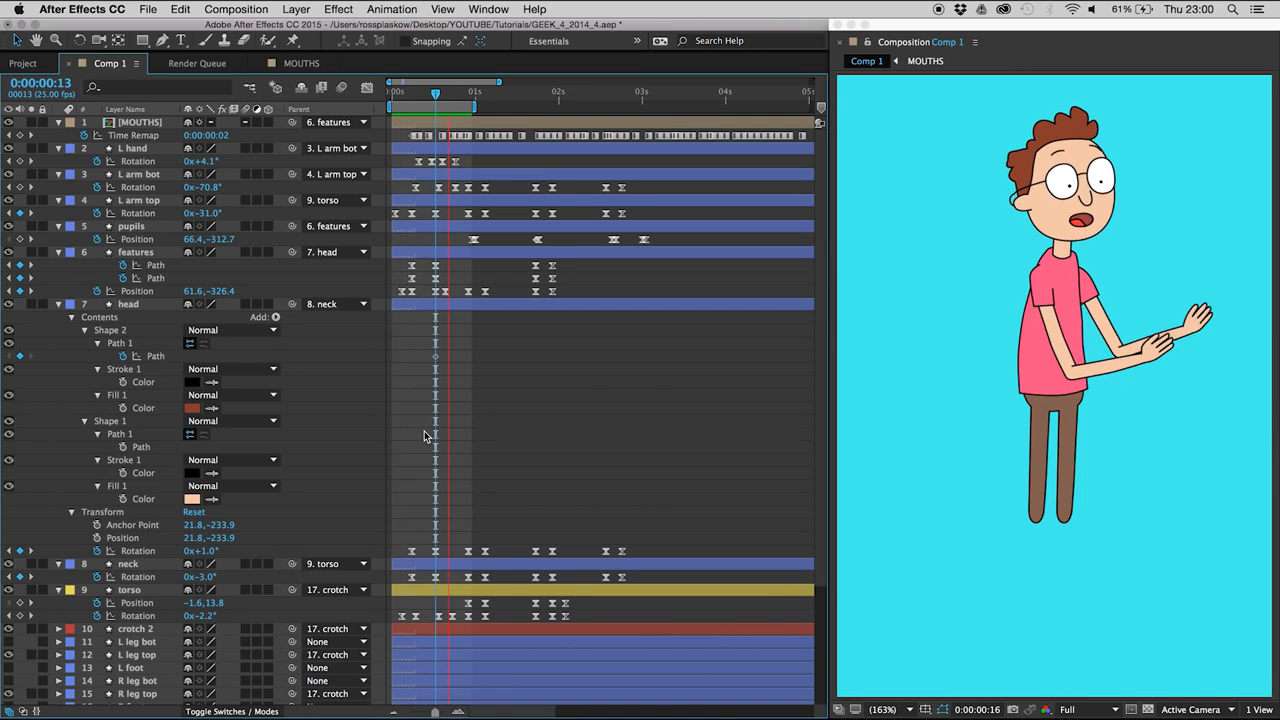
- Add a hair Path keyframe on the head layer at 0:00:00:06 and apply Easy Ease to both hair Path keyframes
key(space)
click(438, 93)
drag(438, 93, 413, 95)
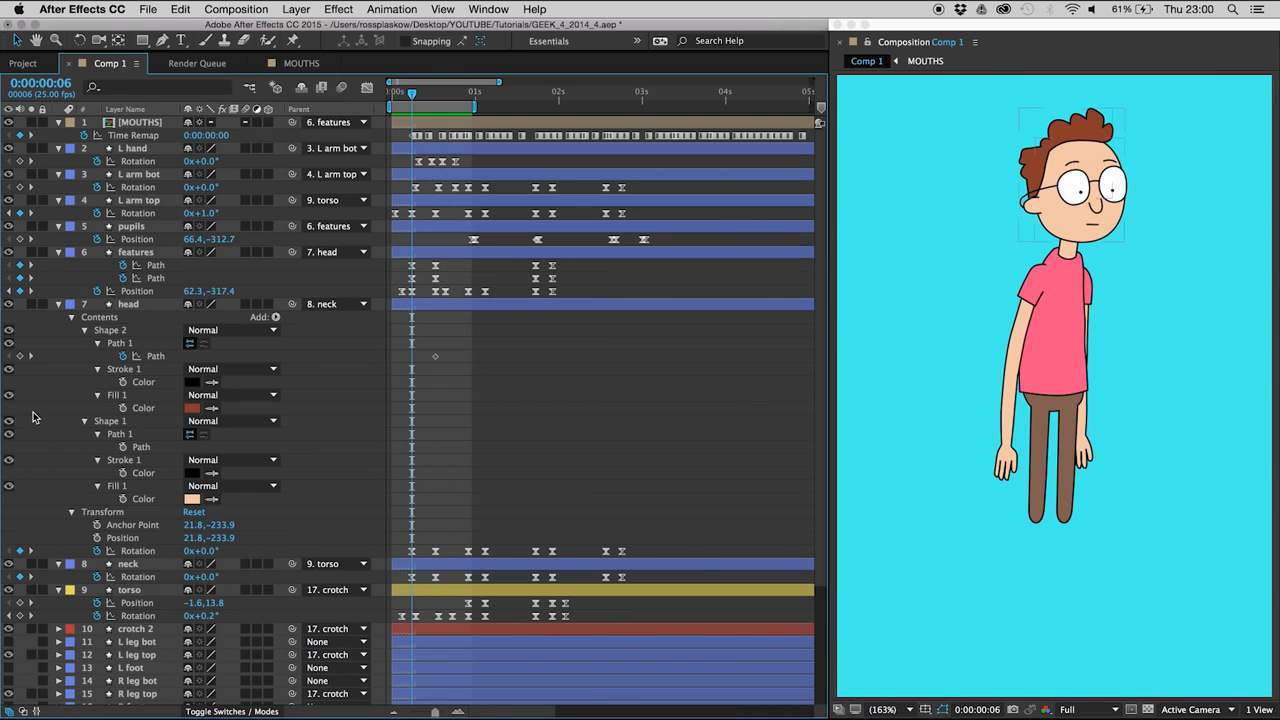
click(20, 360)
drag(398, 347, 456, 371)
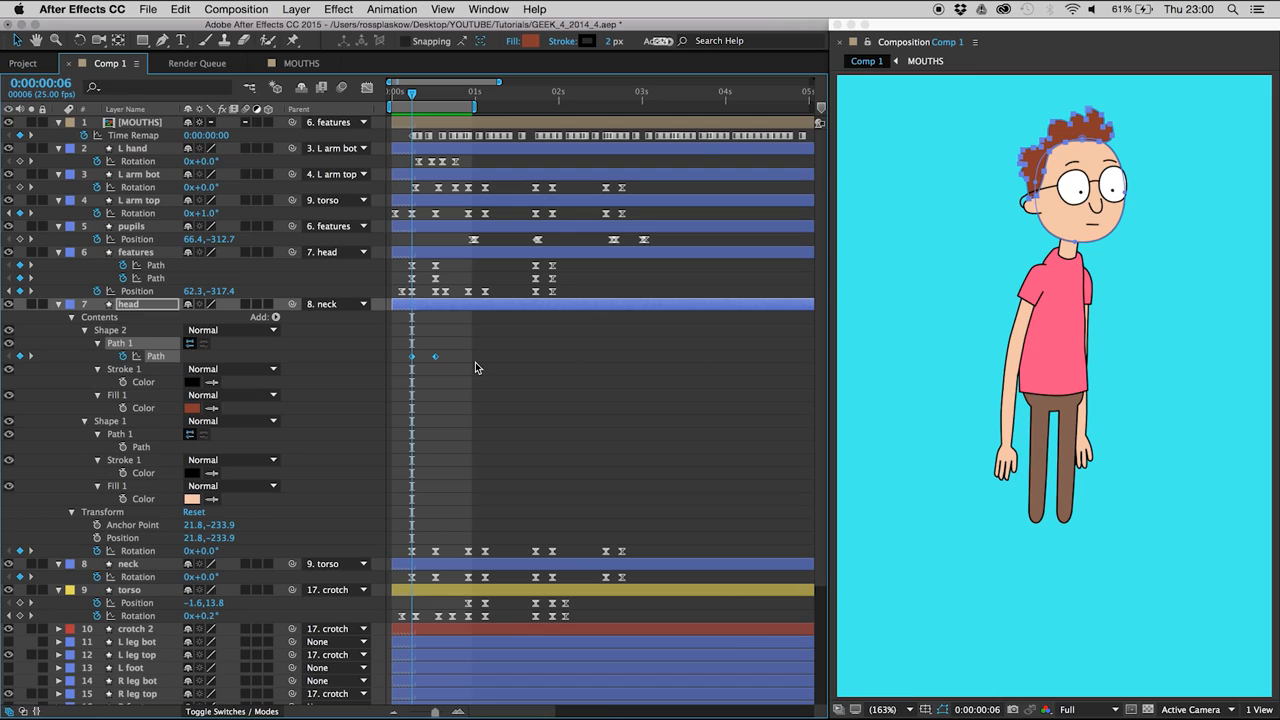
key(F9)
- Adjust the hair edge beside the ear at 0:00:00:06 and preview the head turn
drag(1050, 210, 1038, 203)
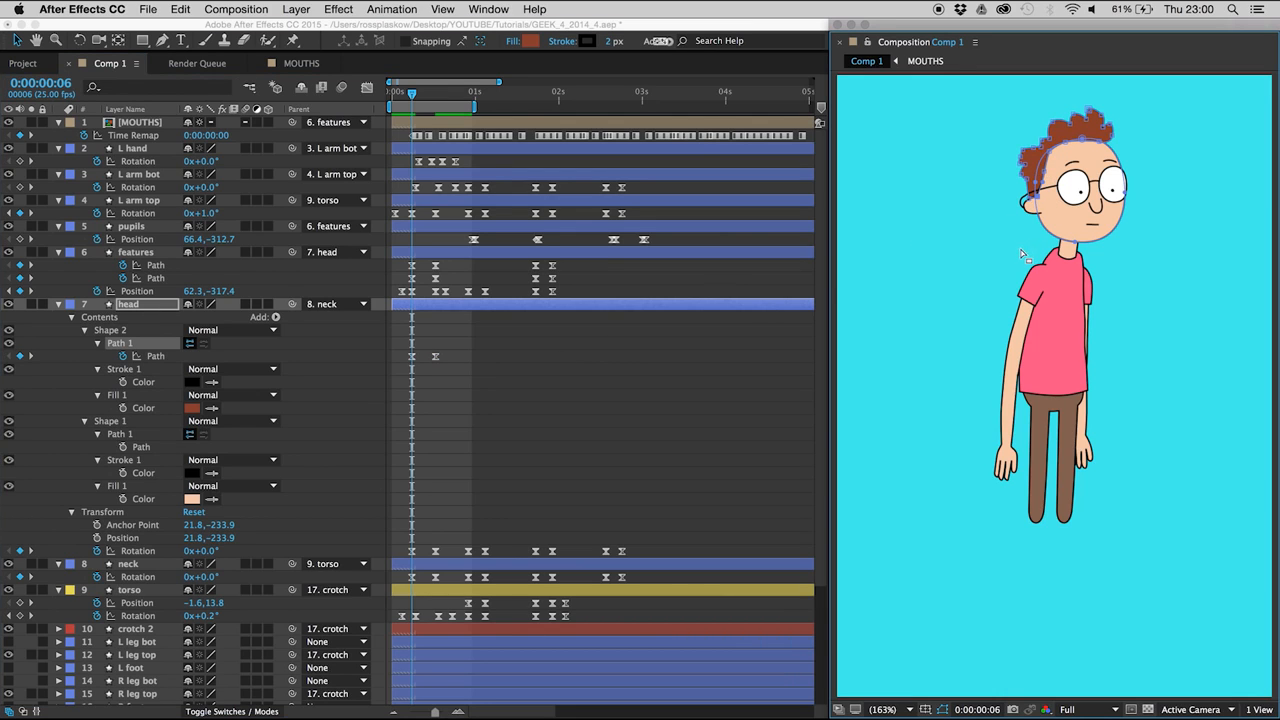
click(502, 430)
key(space)
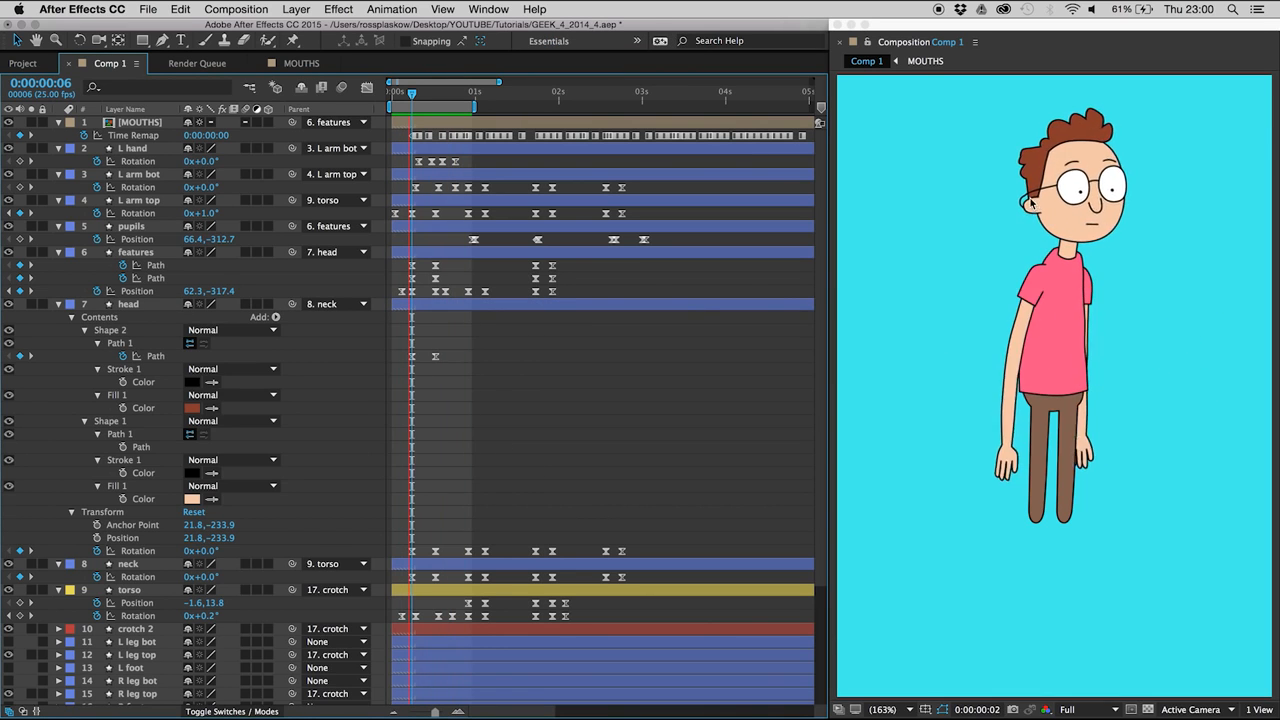
key(space)
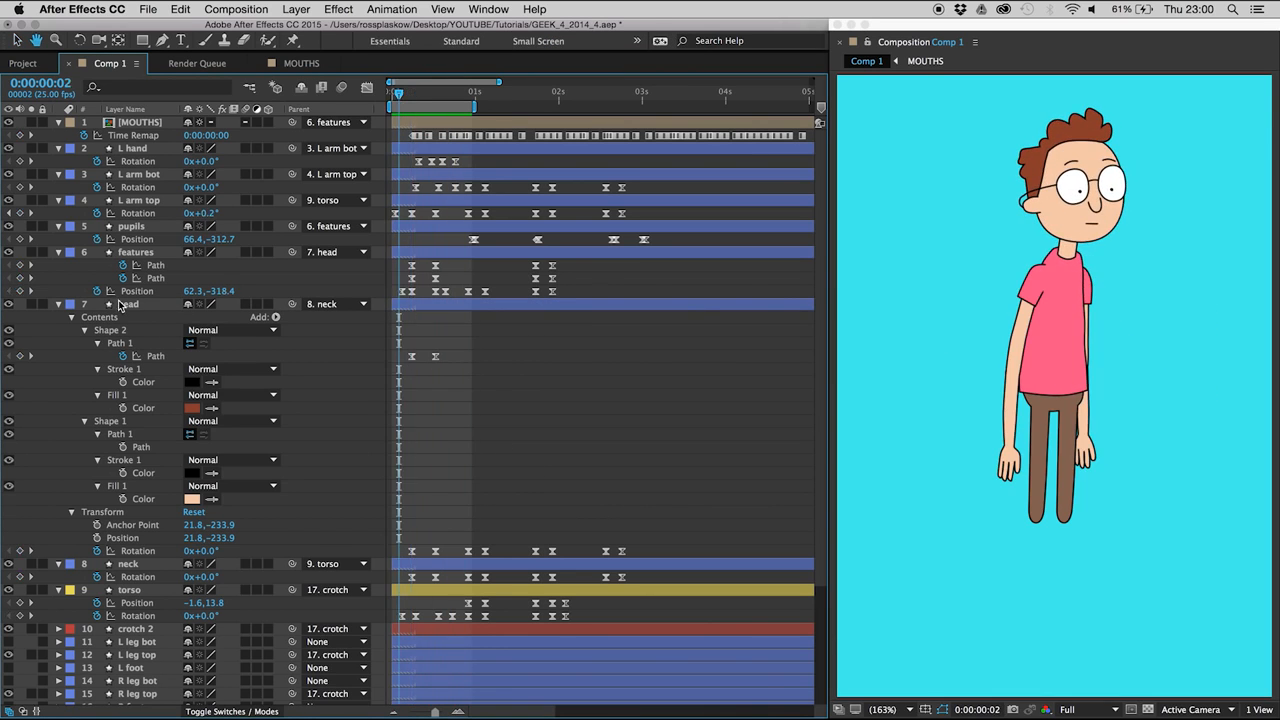
- Shift the head layer's first two Rotation keyframes slightly later so the head trails the neck, and preview the movement
click(130, 304)
mouse_move(408, 549)
mouse_down()
mouse_move(428, 551)
mouse_move(416, 558)
mouse_up()
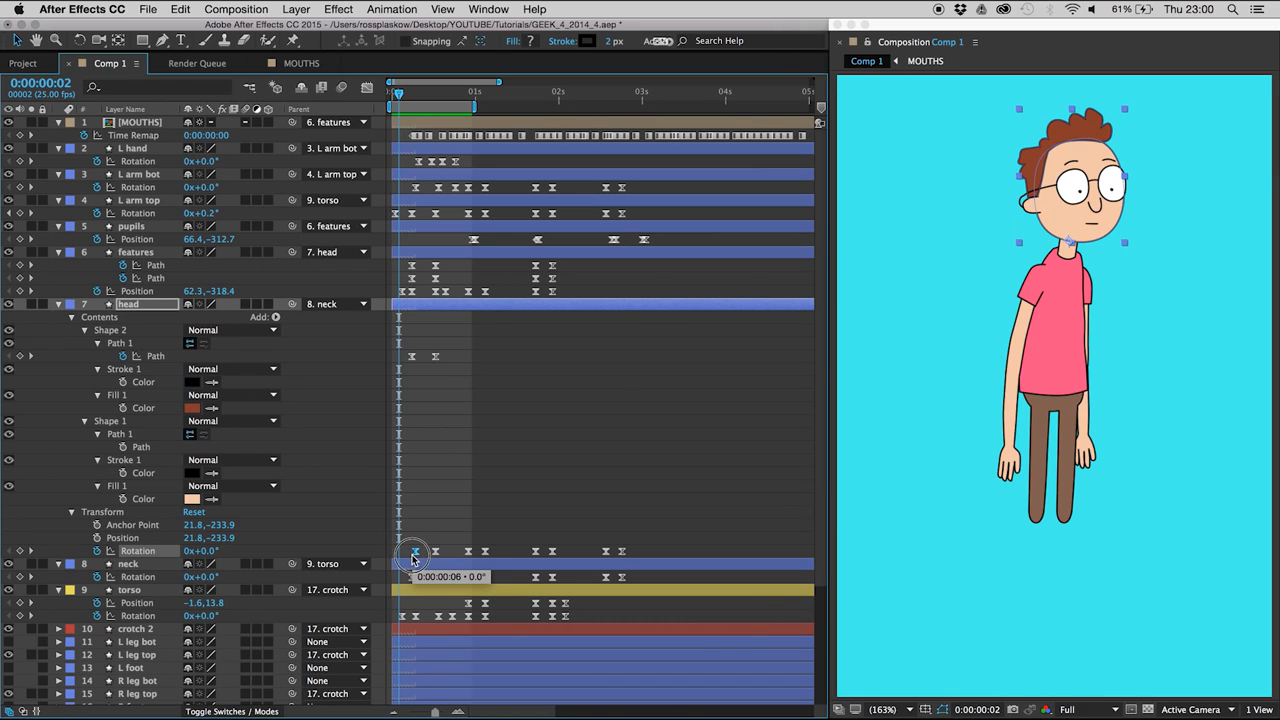
click(416, 535)
click(435, 551)
click(434, 537)
key(space)
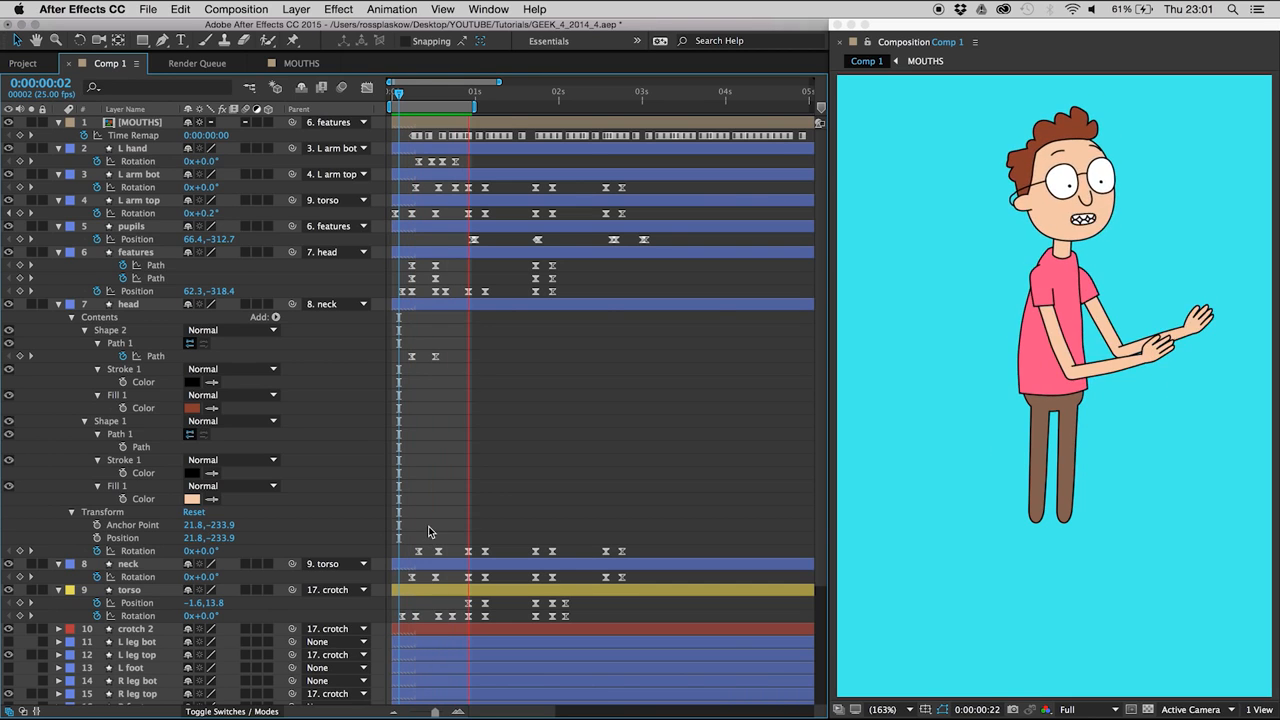
- Extend the end of the preview range to 0:00:01:08 and collapse the properties of all layers
click(502, 100)
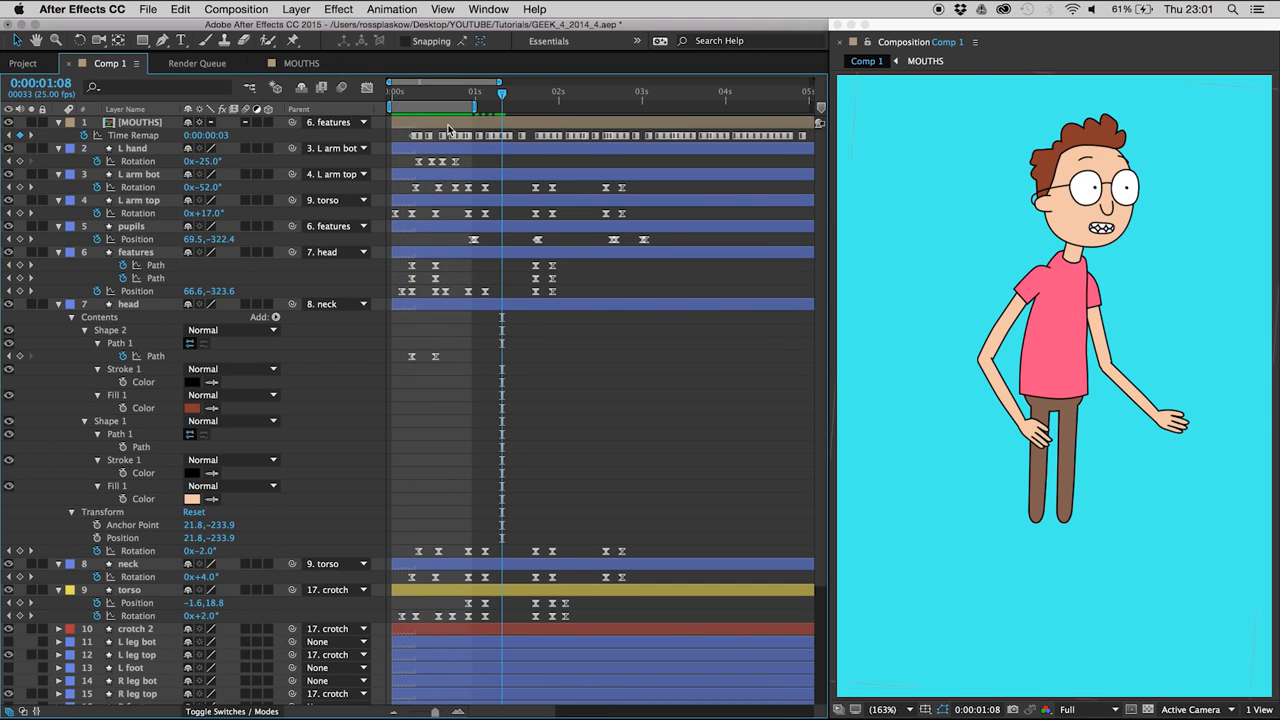
key(super+a)
key(u)
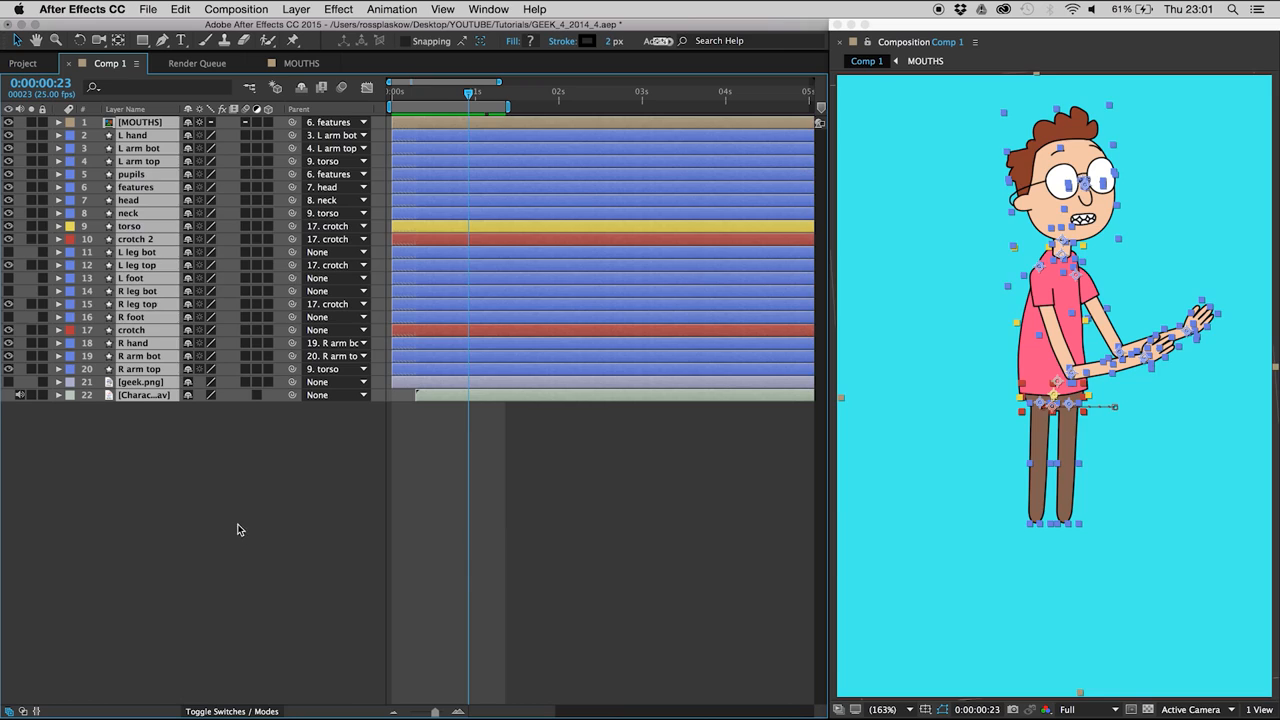
click(240, 528)
- Reveal Rotation on the L hand and R hand layers and add Rotation keyframes at 0:00:00:23 and 0:00:01:03
click(132, 136)
super+click(130, 344)
key(r)
click(19, 369)
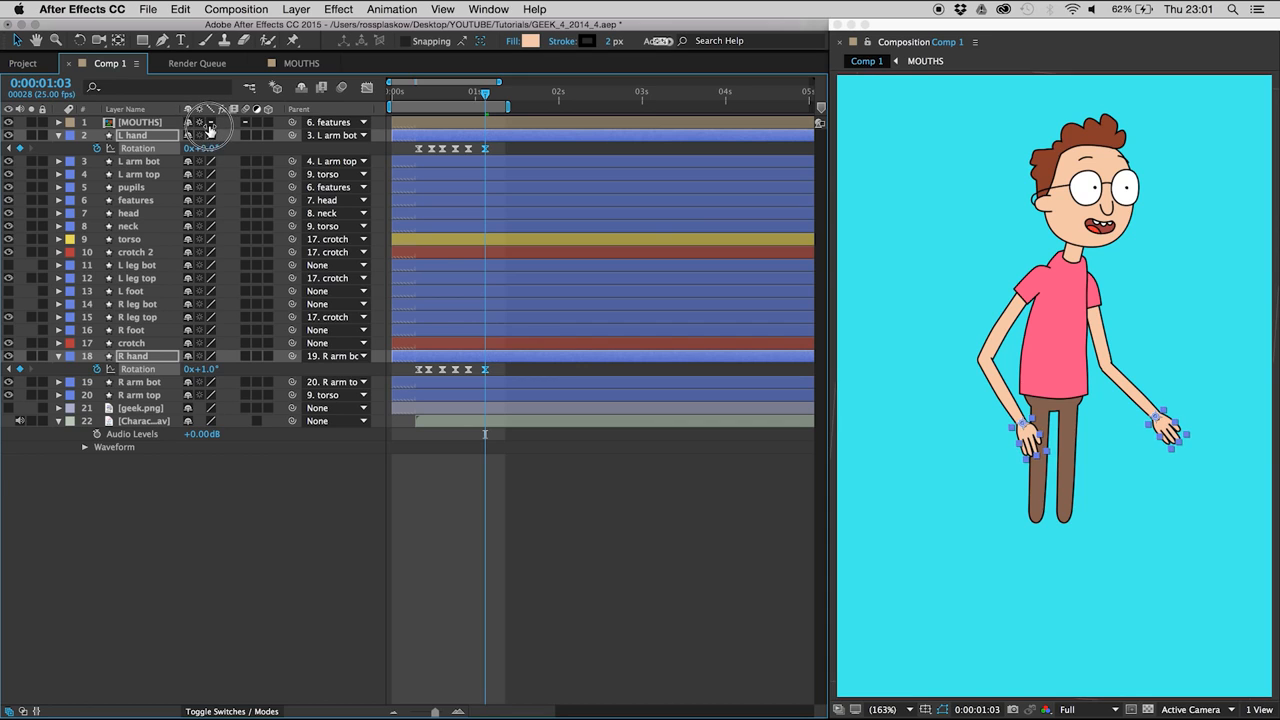
- Move the last two Rotation keyframes of both hands one frame later so they lag behind the arms, and preview
mouse_move(465, 97)
mouse_down()
mouse_move(488, 97)
mouse_move(475, 95)
mouse_up()
drag(477, 143, 494, 159)
drag(478, 364, 493, 379)
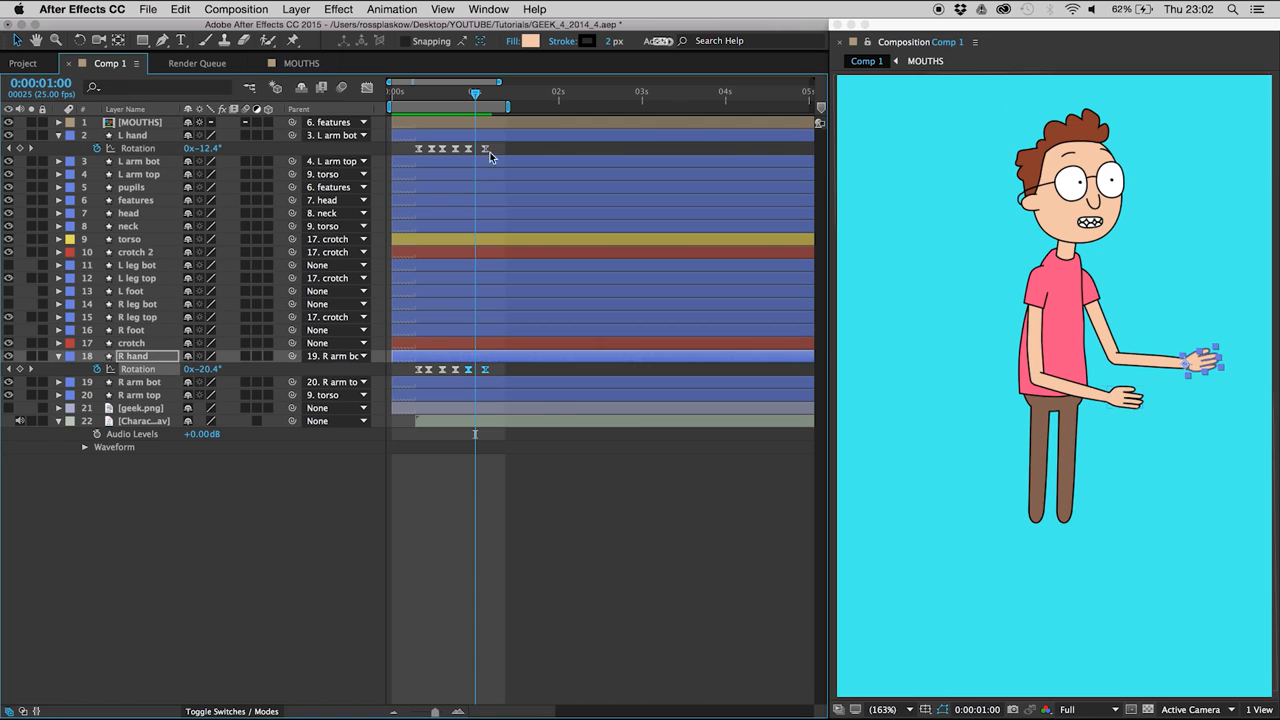
drag(492, 149, 463, 163)
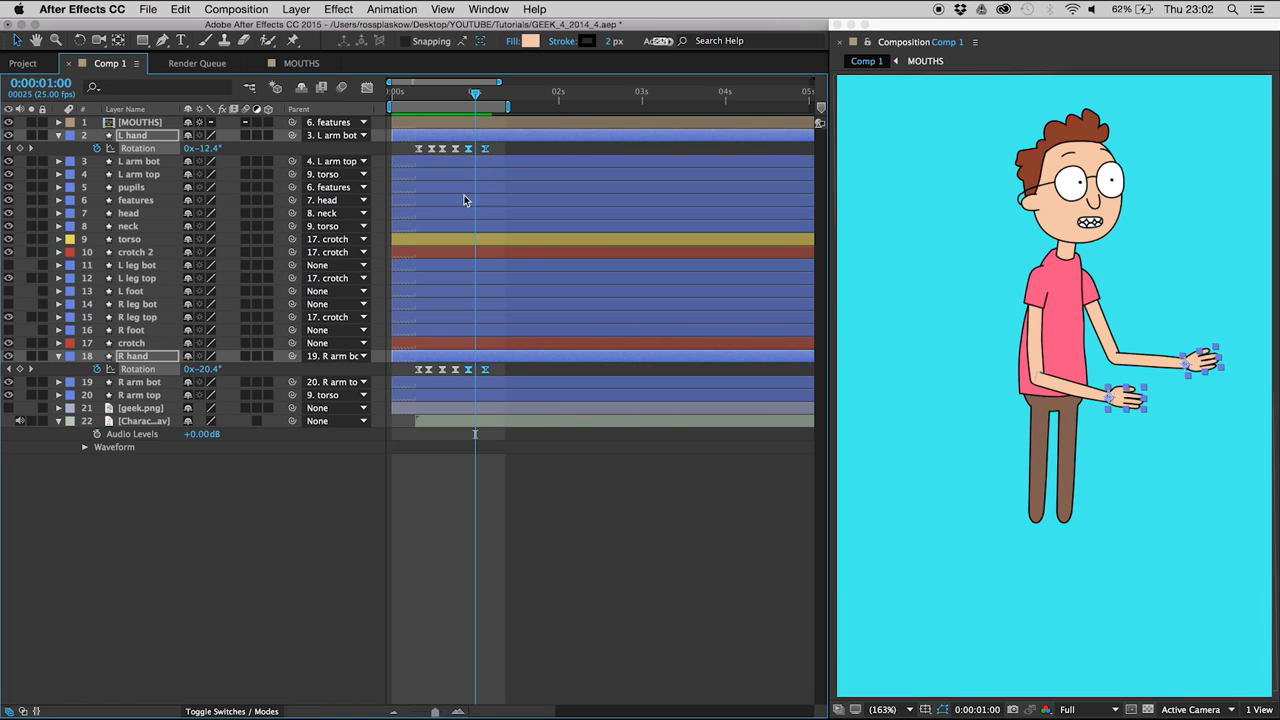
key(space)
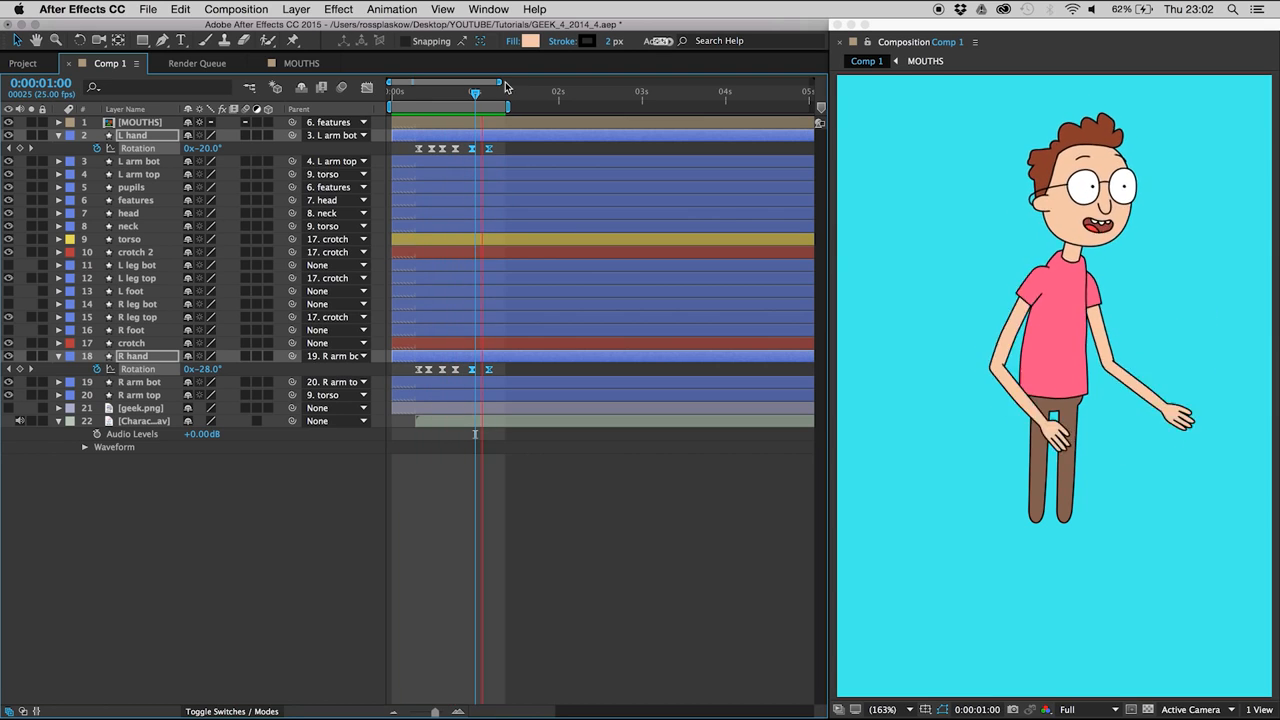
- Extend the preview range to just past halfway between one and two seconds, starting from the first frame, and play it back
drag(505, 106, 525, 106)
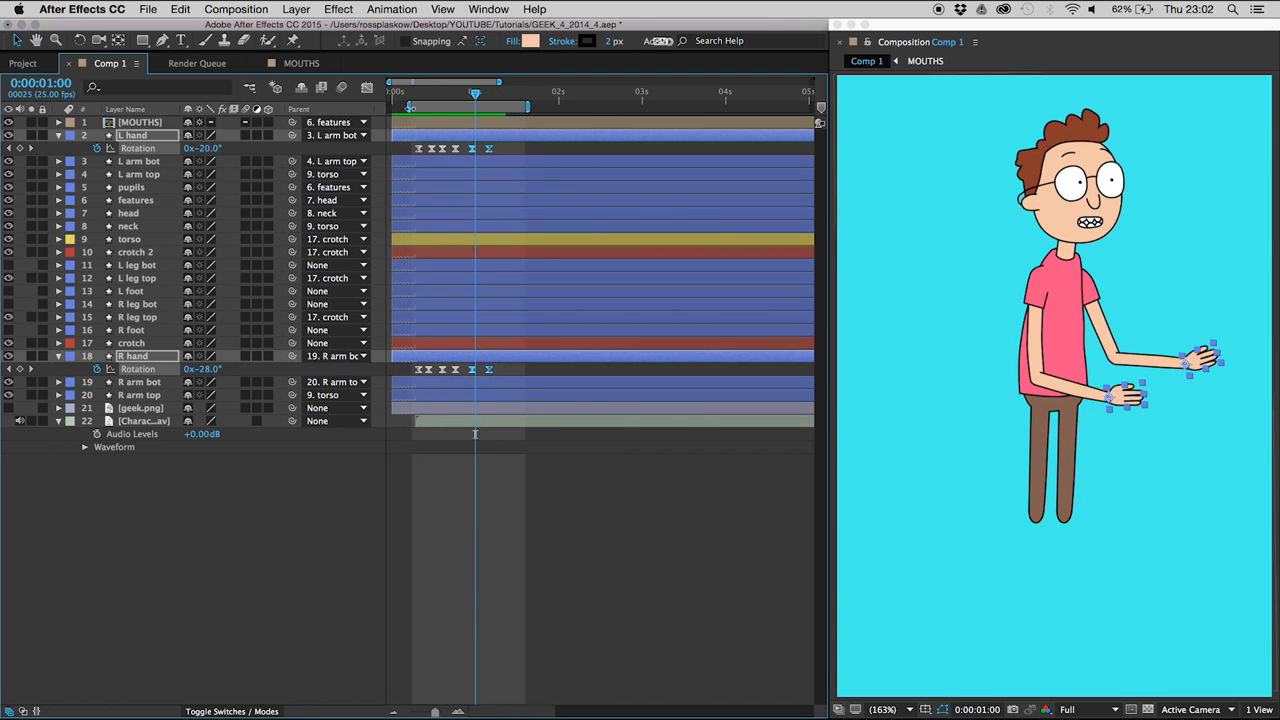
drag(408, 106, 375, 100)
key(space)
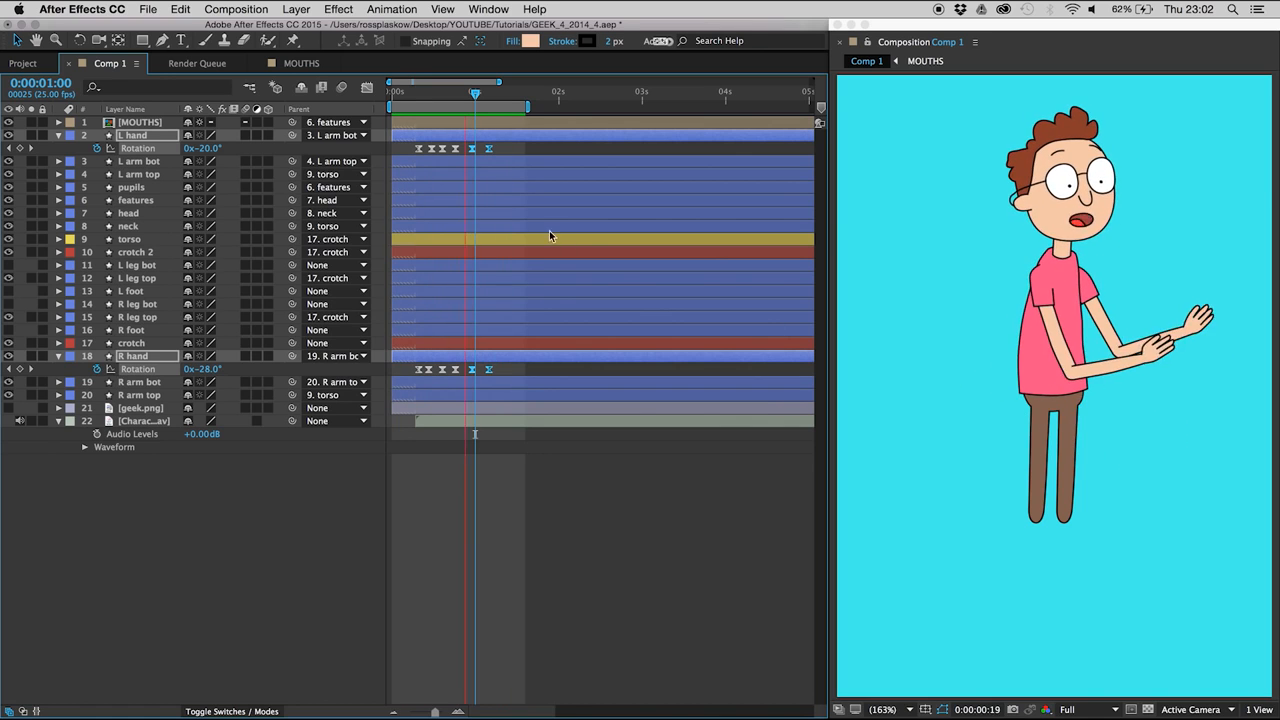
key(space)
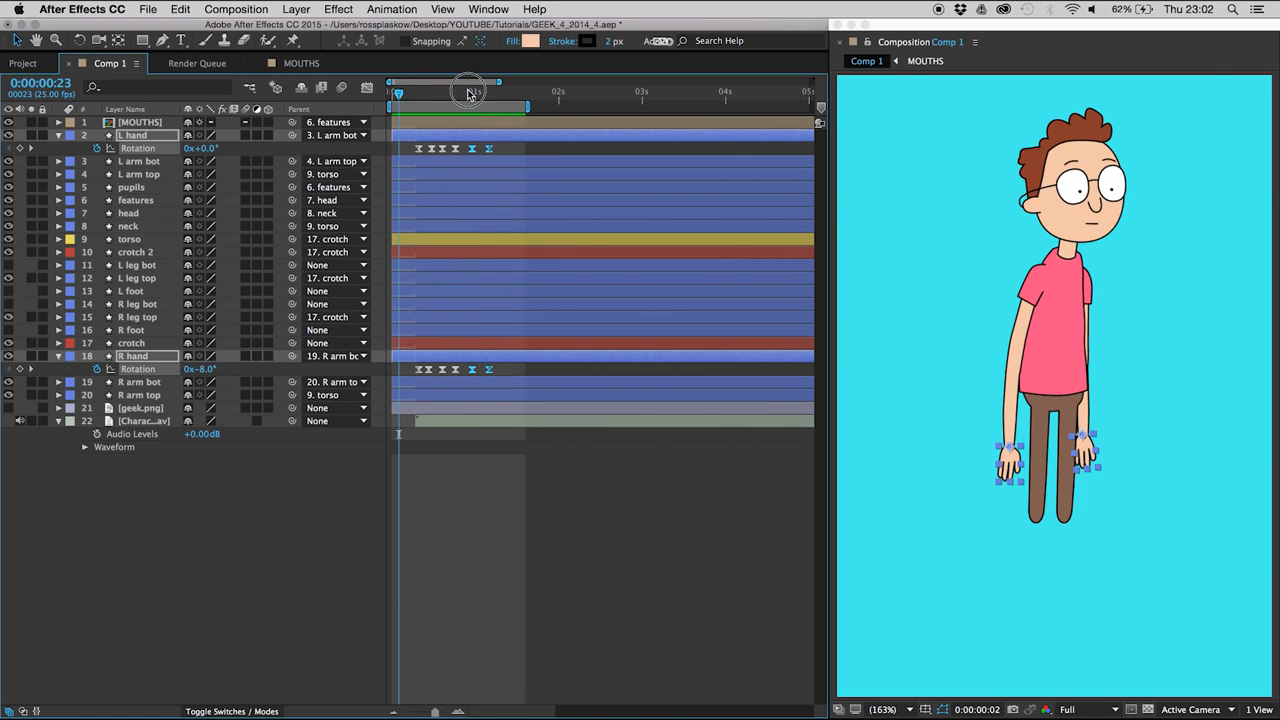
- Reveal all layers' keyframes and move the body pose keyframes at 0:00:01:03, with the trailing hand keyframes, two frames later; preview
drag(470, 94, 474, 94)
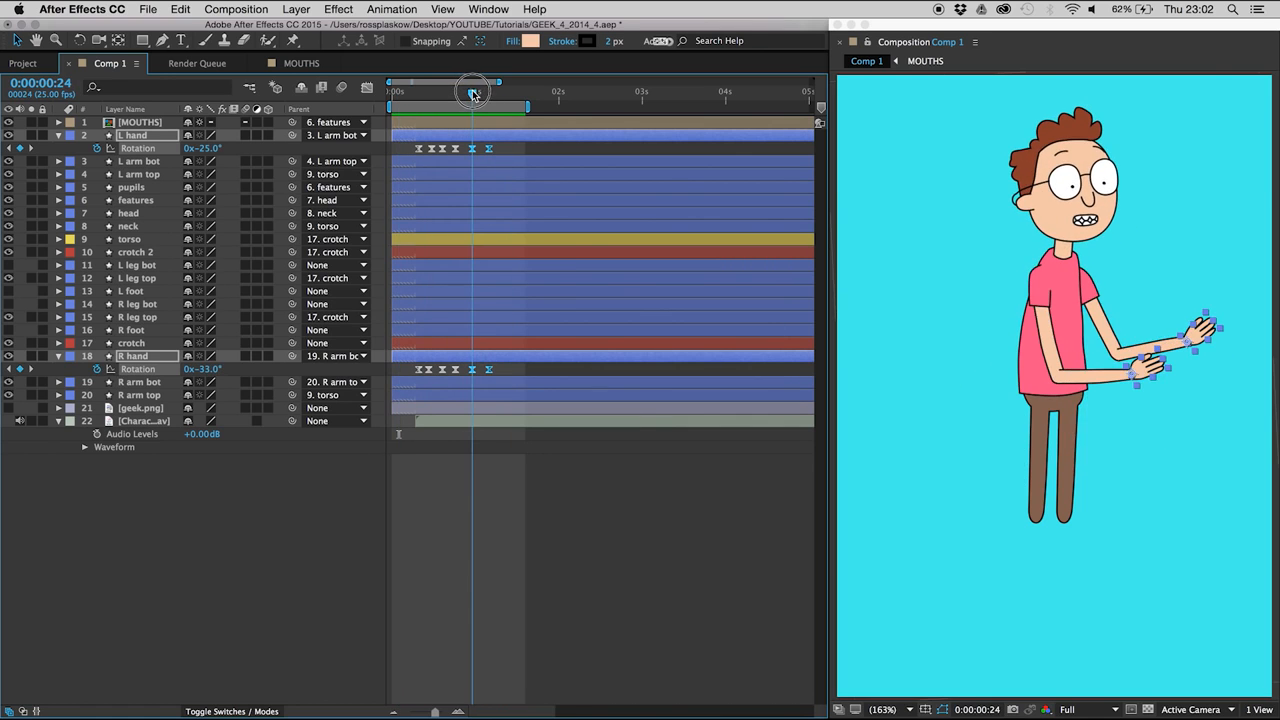
drag(183, 515, 140, 118)
key(u)
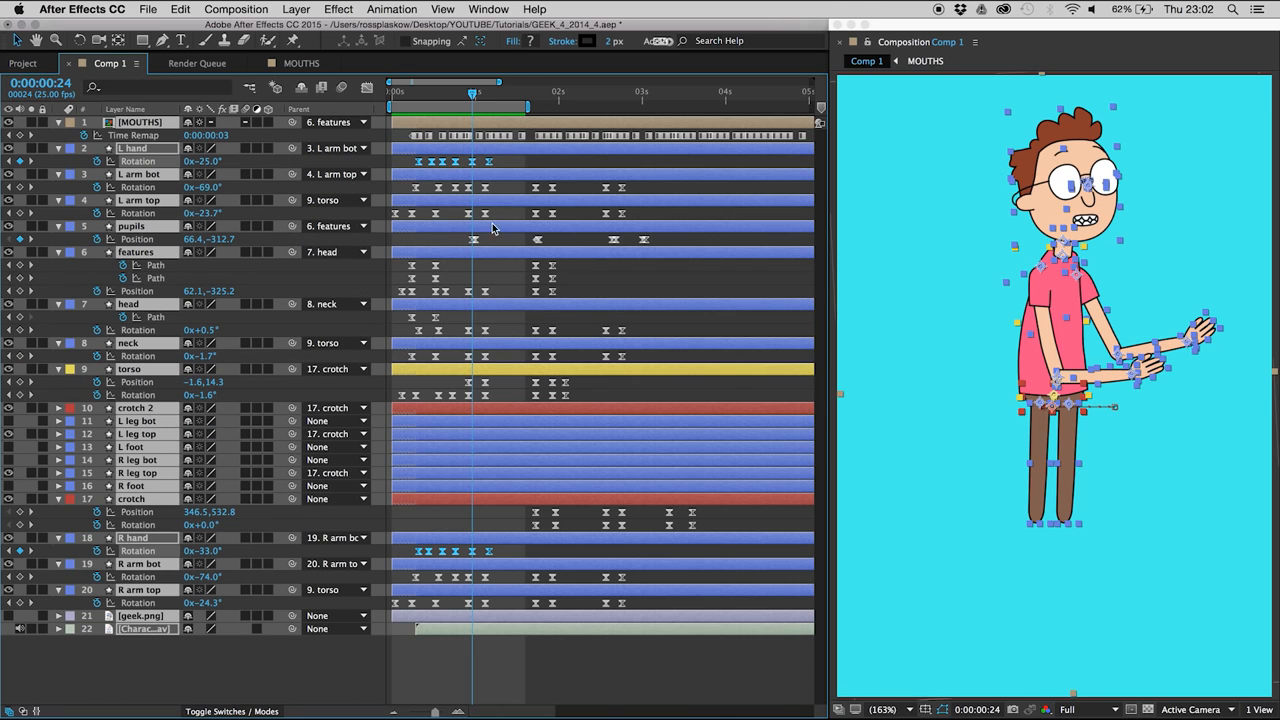
drag(504, 161, 481, 676)
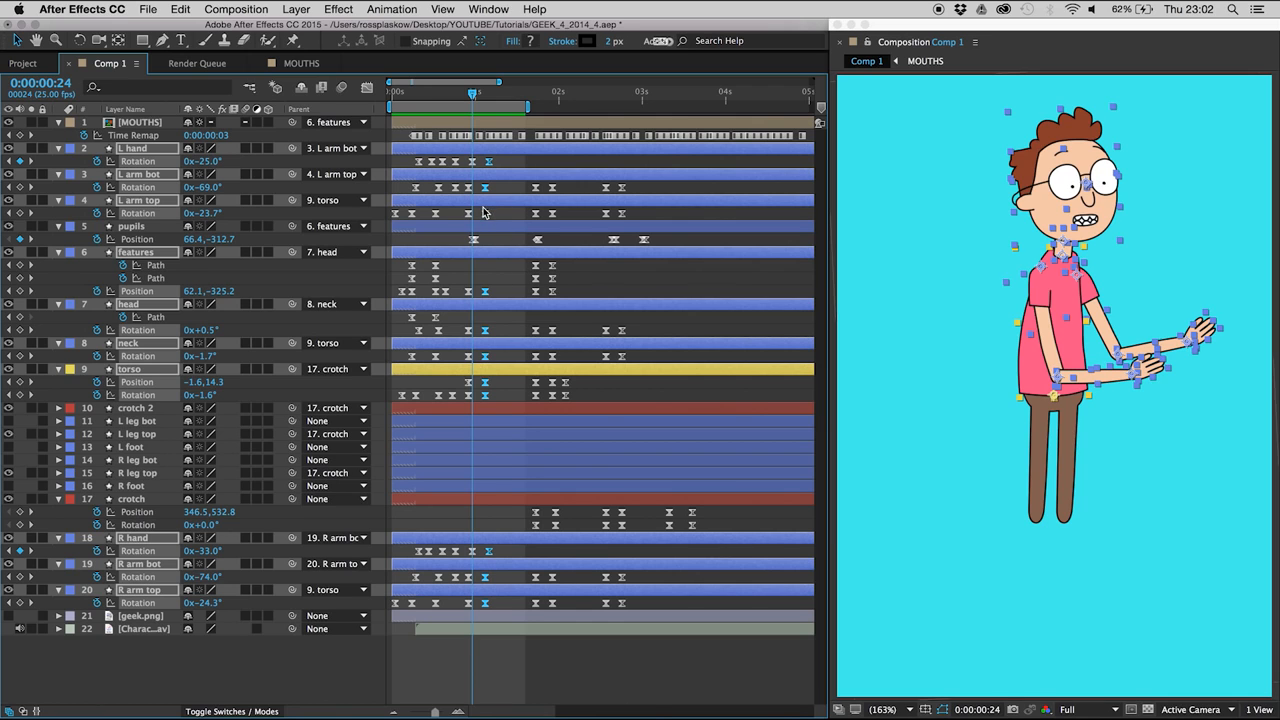
drag(485, 220, 493, 238)
key(space)
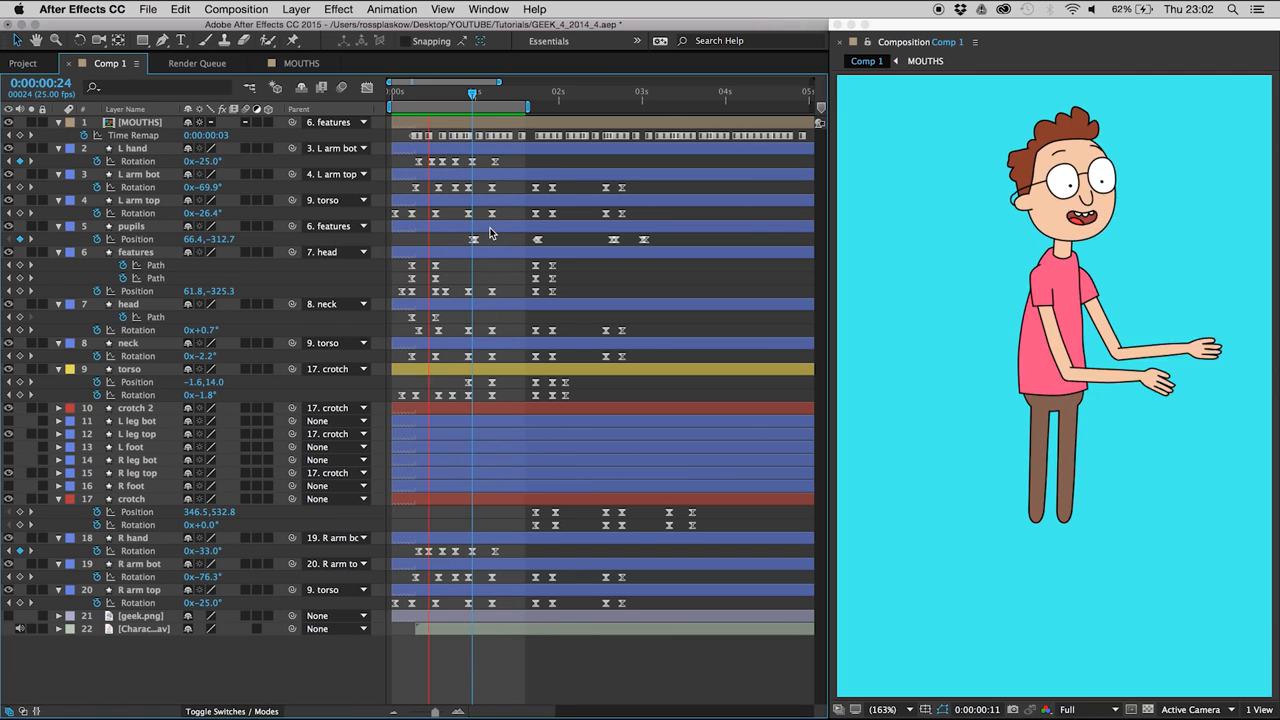
- Move the R arm bot Rotation keyframes at 0:00:00:23 and 0:00:01:05 one frame later
key(Home)
drag(465, 99, 473, 97)
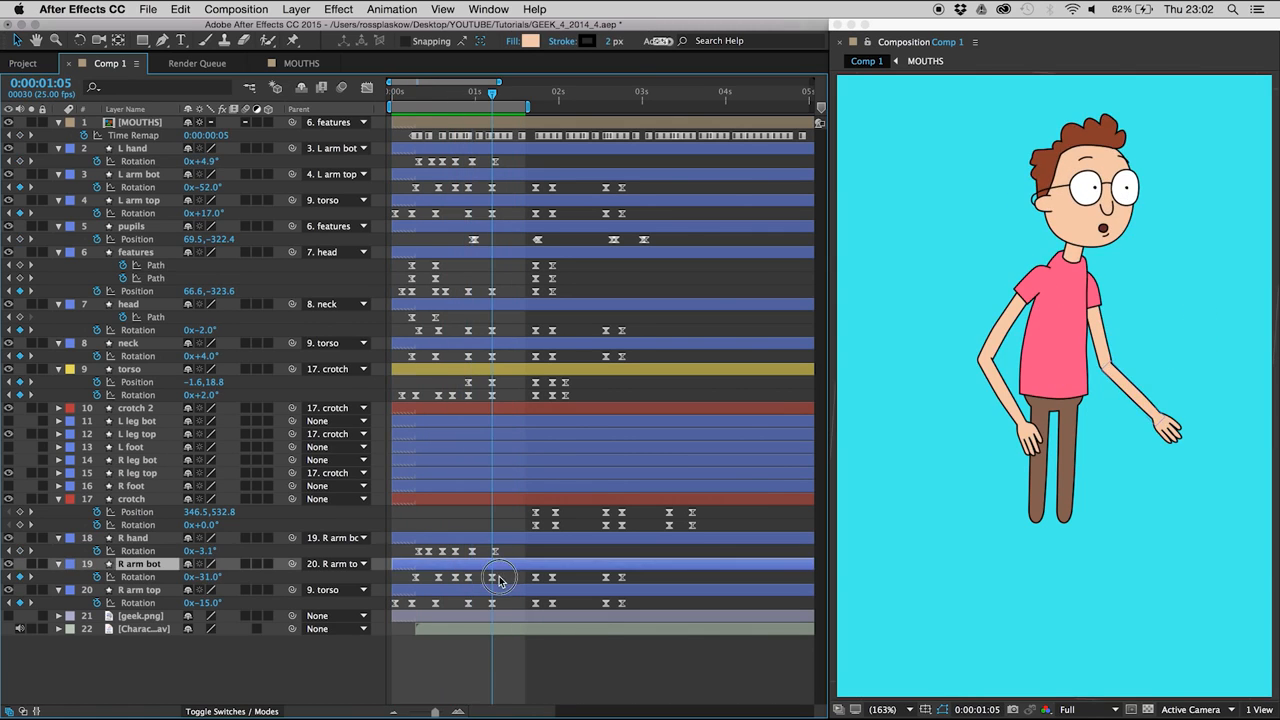
drag(506, 574, 465, 583)
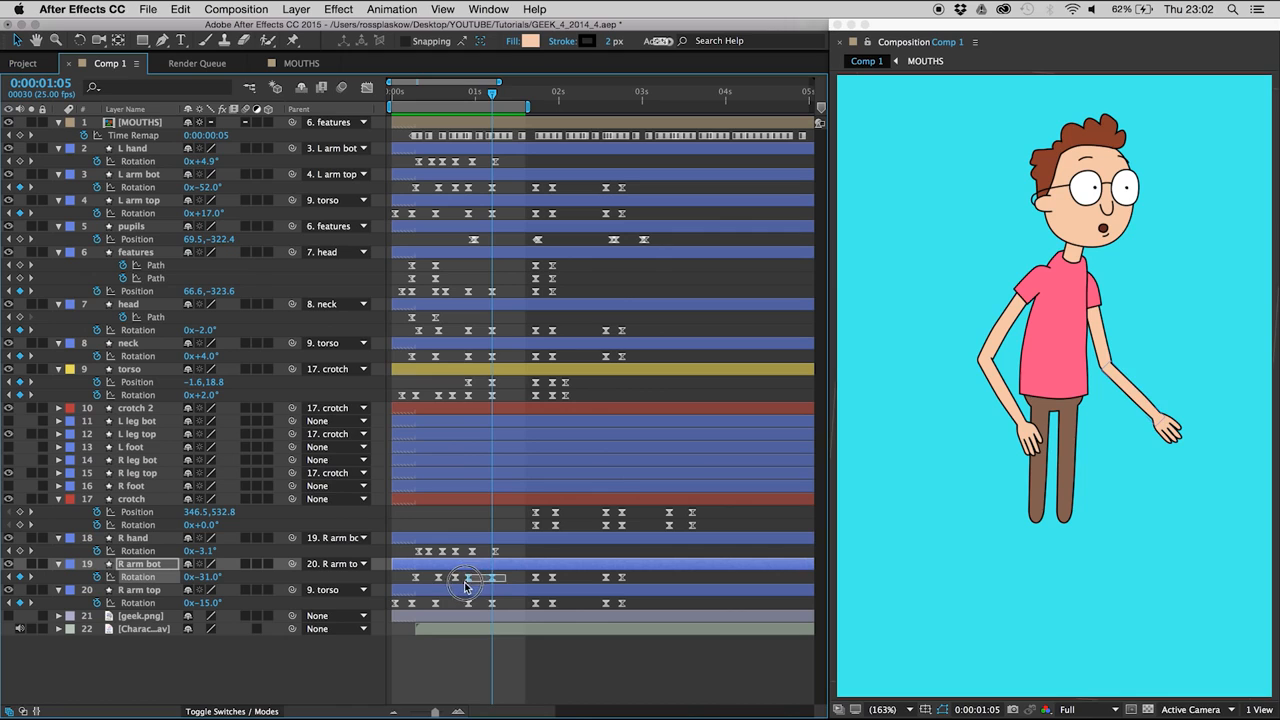
key(Page_Down)
click(483, 582)
- Add an R arm bot Rotation keyframe holding the current value at 0:00:01:10, and set Rotation to -29° at 0:00:01:06 for overshoot
key(Page_Down)
key(Page_Down)
key(Page_Down)
key(Page_Down)
click(20, 577)
key(Page_Up)
key(Page_Up)
key(Page_Up)
key(Page_Up)
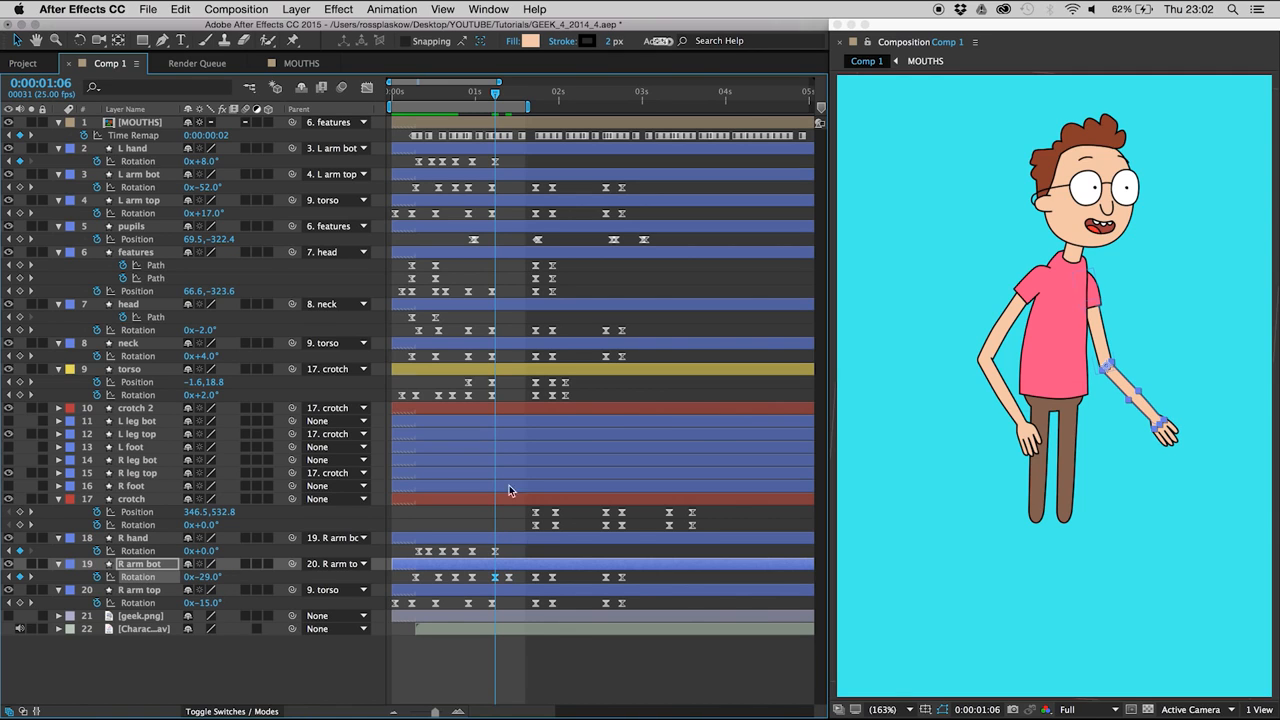
- Preview the right forearm's overshoot and save the project
click(487, 661)
key(space)
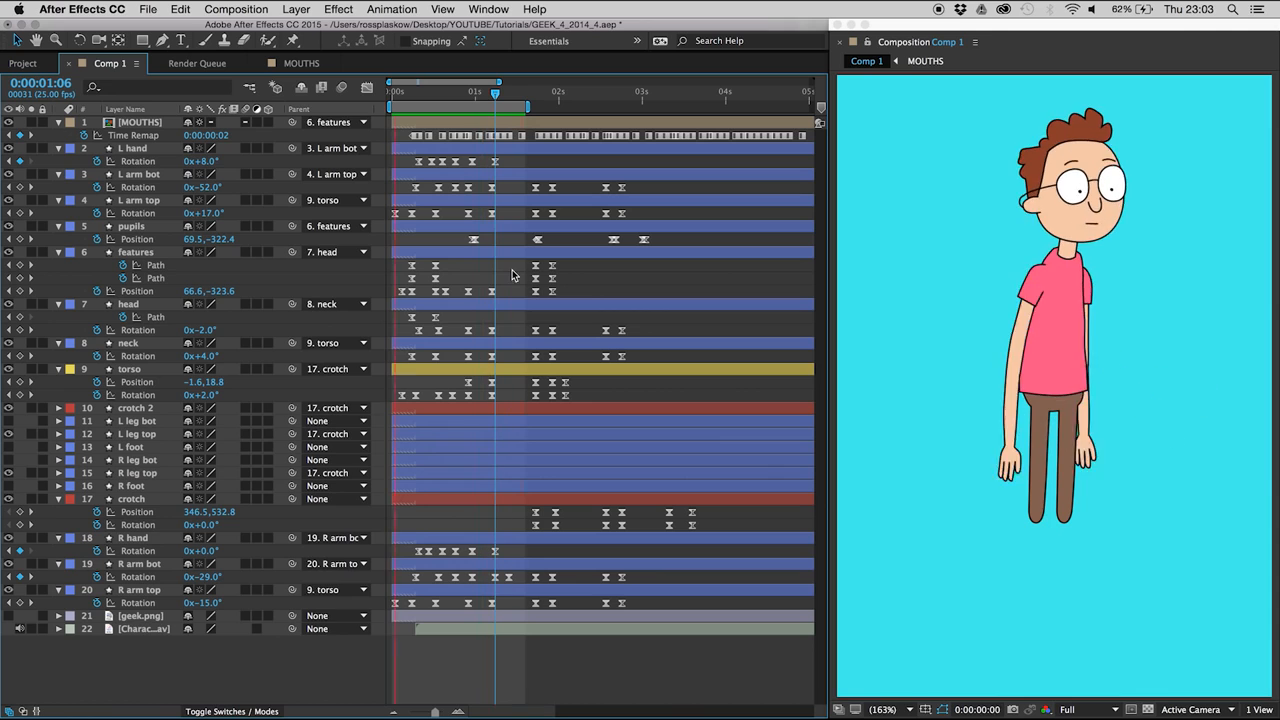
key(super+s)
- Add an R arm top Rotation keyframe holding the current value at 0:00:01:09, and set Rotation to -14° at 0:00:01:05
mouse_move(487, 95)
mouse_down()
mouse_move(505, 95)
mouse_move(455, 97)
mouse_move(492, 96)
mouse_up()
click(136, 591)
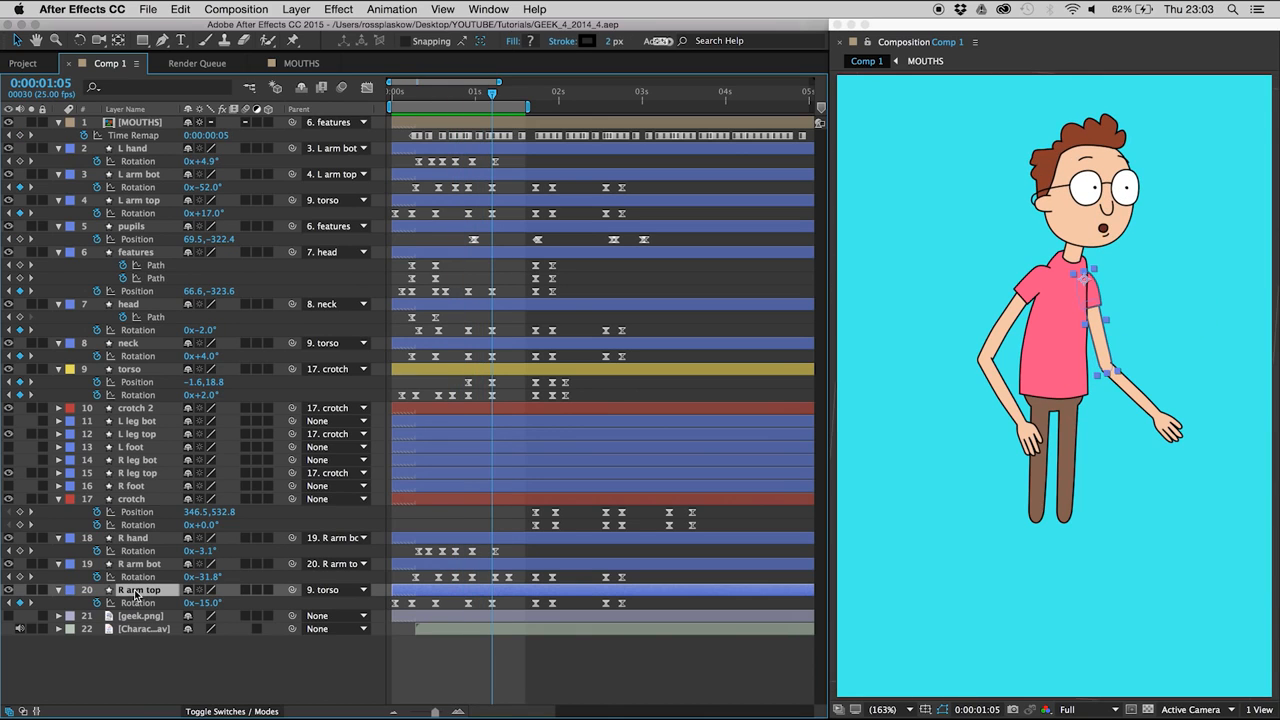
key(Page_Down)
key(Page_Down)
key(Page_Down)
click(20, 603)
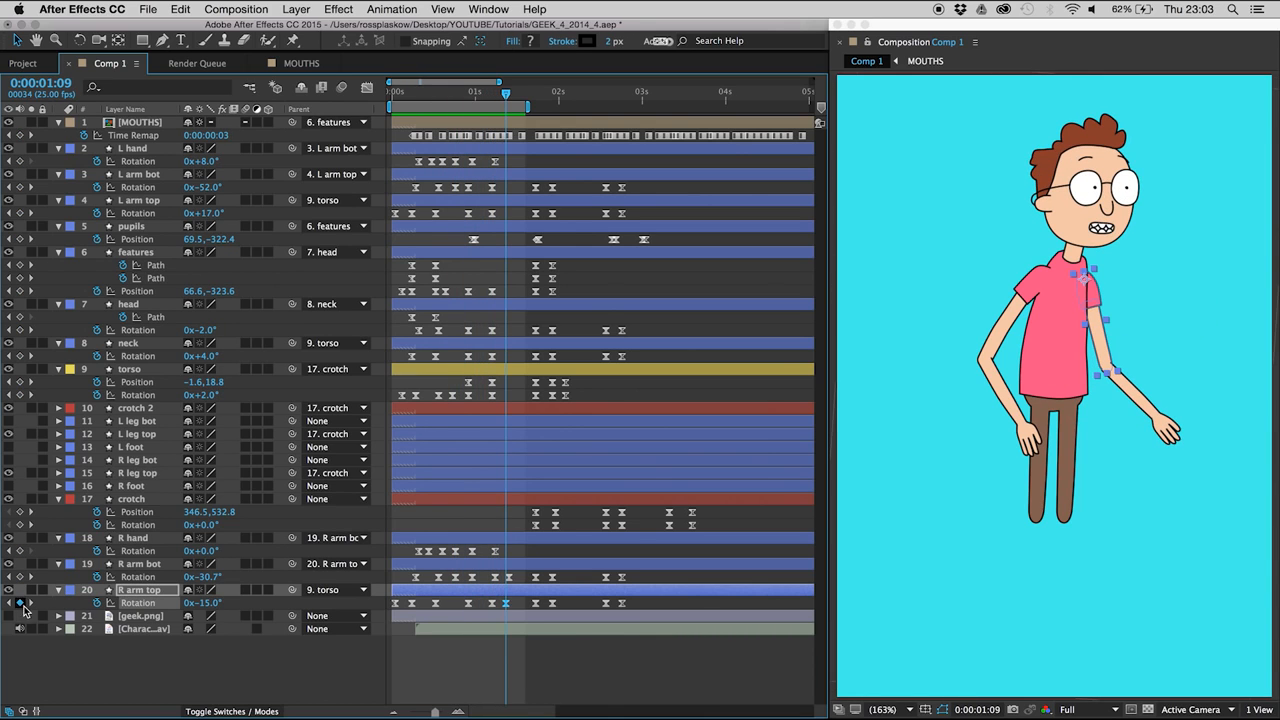
key(Page_Up)
key(Page_Up)
key(Page_Up)
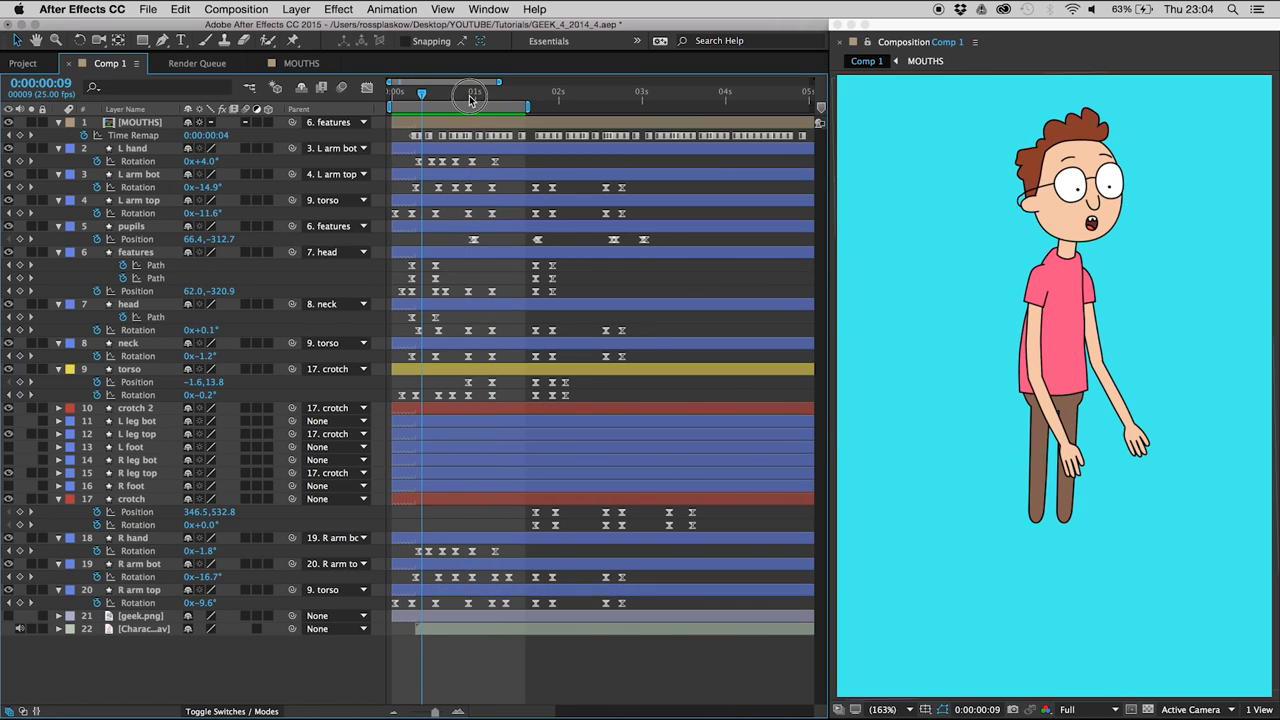
- Set the R hand Rotation to -39.3° at 0:00:01:02 so the hand drags behind the lowering arm
drag(470, 99, 479, 97)
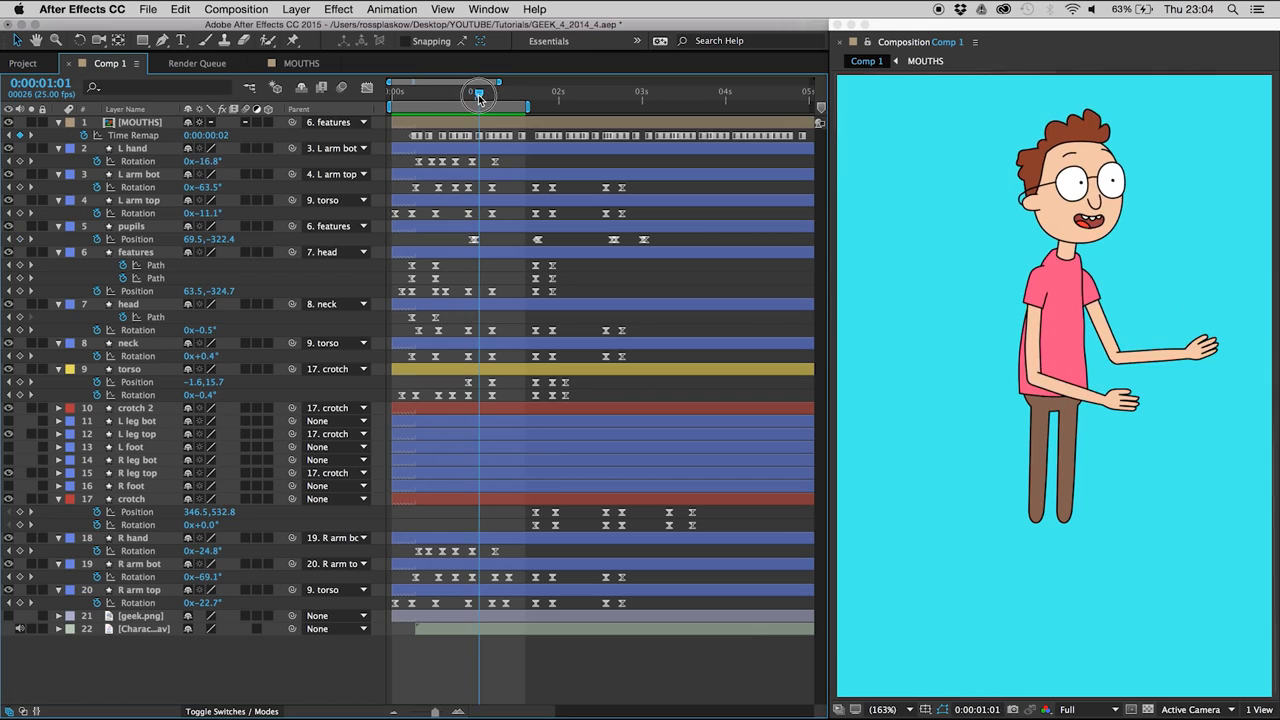
click(136, 150)
key(Page_Up)
key(Page_Down)
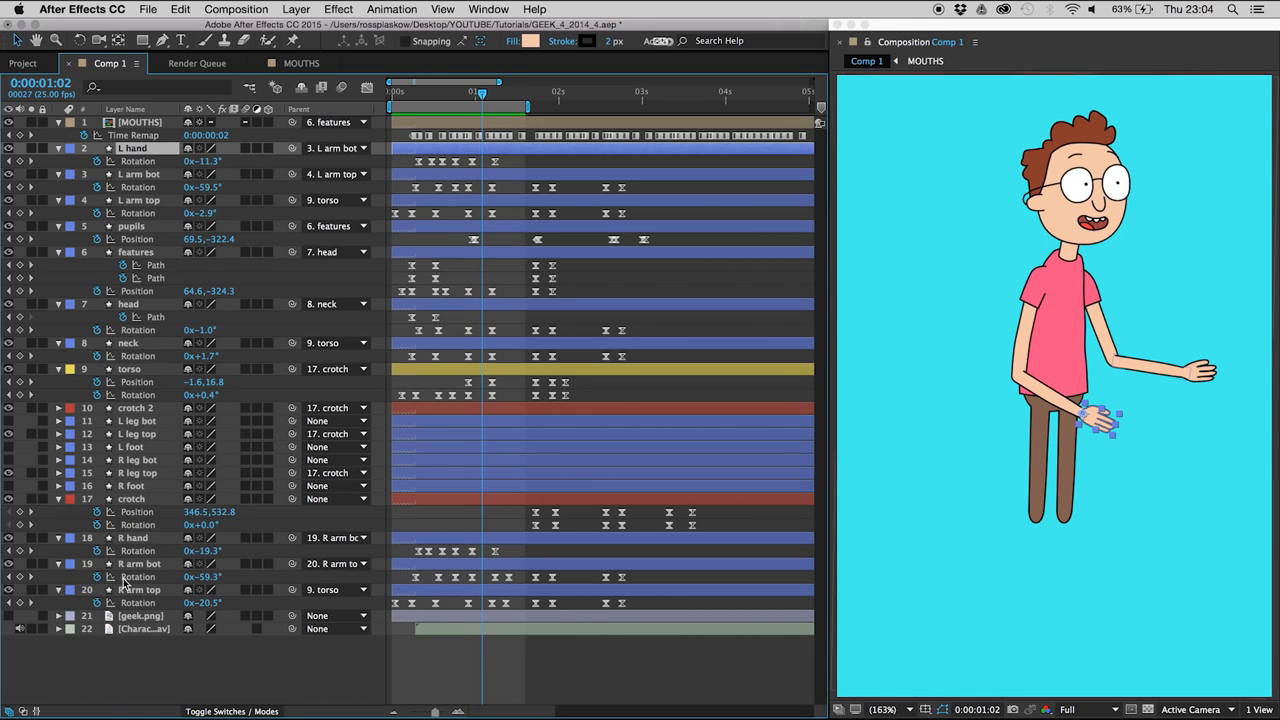
click(134, 540)
key(Page_Up)
key(Page_Up)
key(Page_Up)
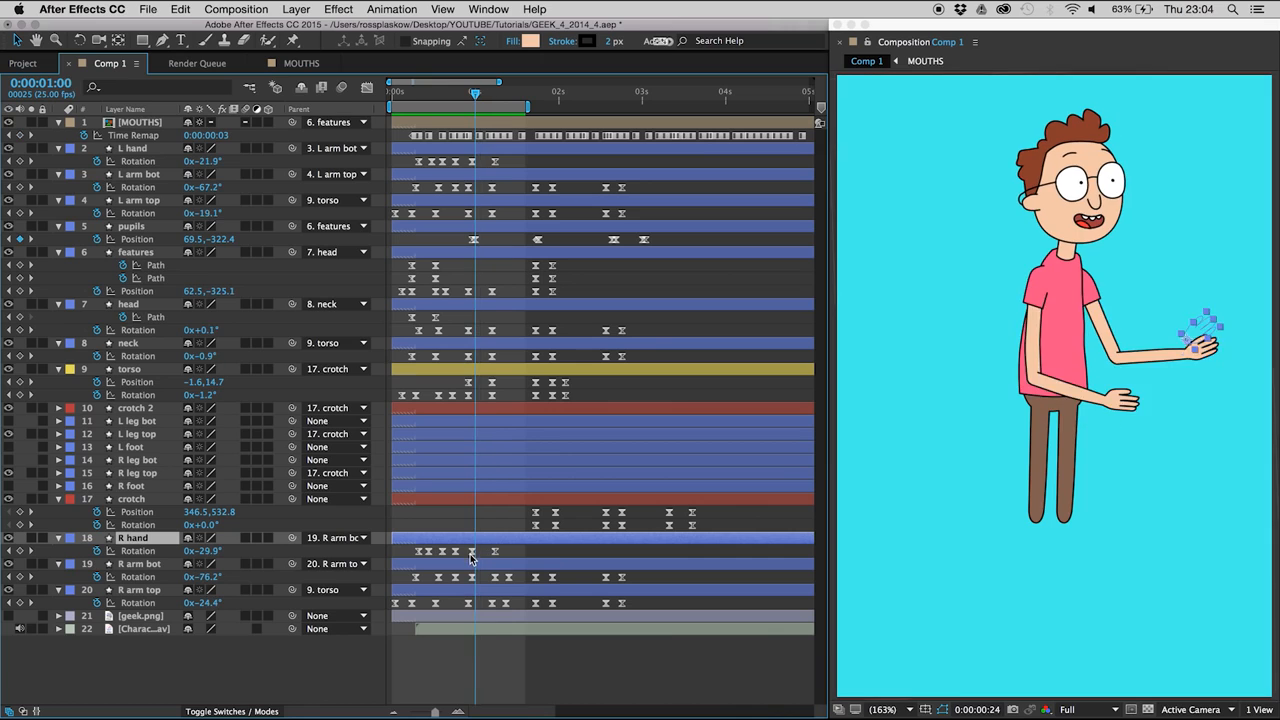
key(Page_Down)
key(Page_Down)
key(Page_Down)
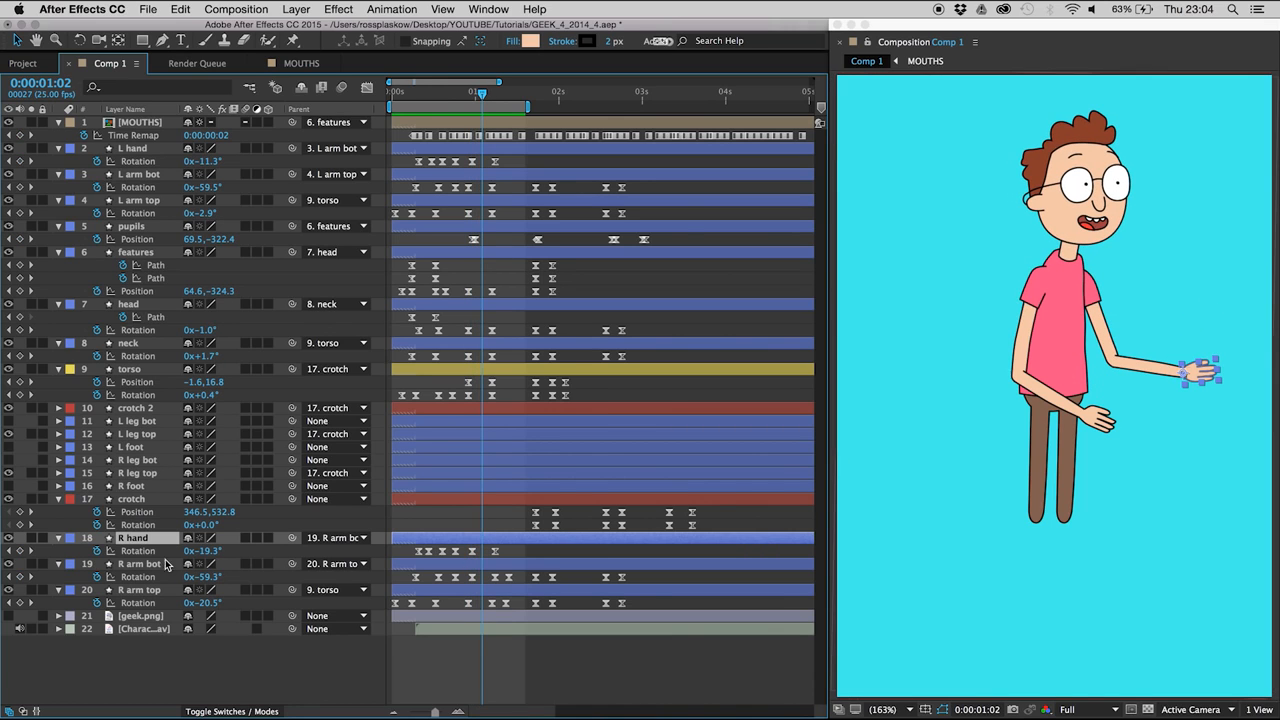
drag(204, 556, 190, 548)
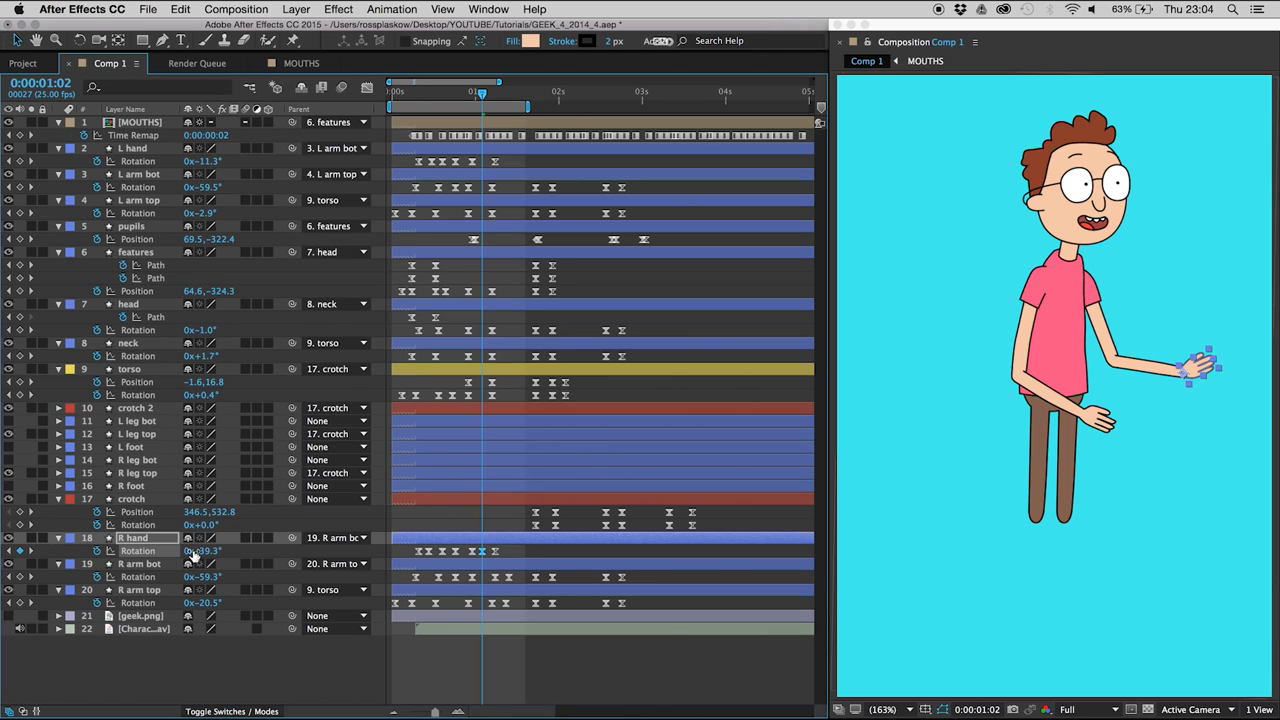
- Add a torso Rotation keyframe holding the current value at 0:00:01:09, set Rotation to 2.5° at 0:00:01:05, and preview the overshoot
key(space)
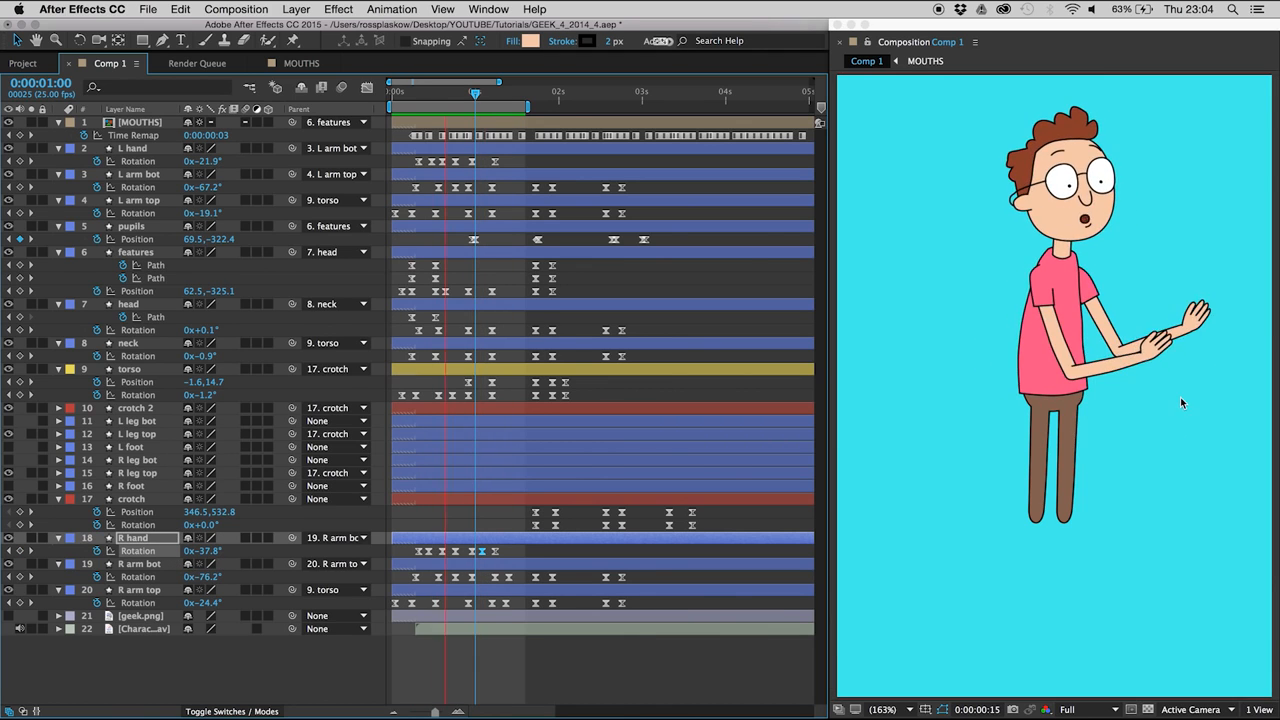
click(486, 95)
key(Page_Down)
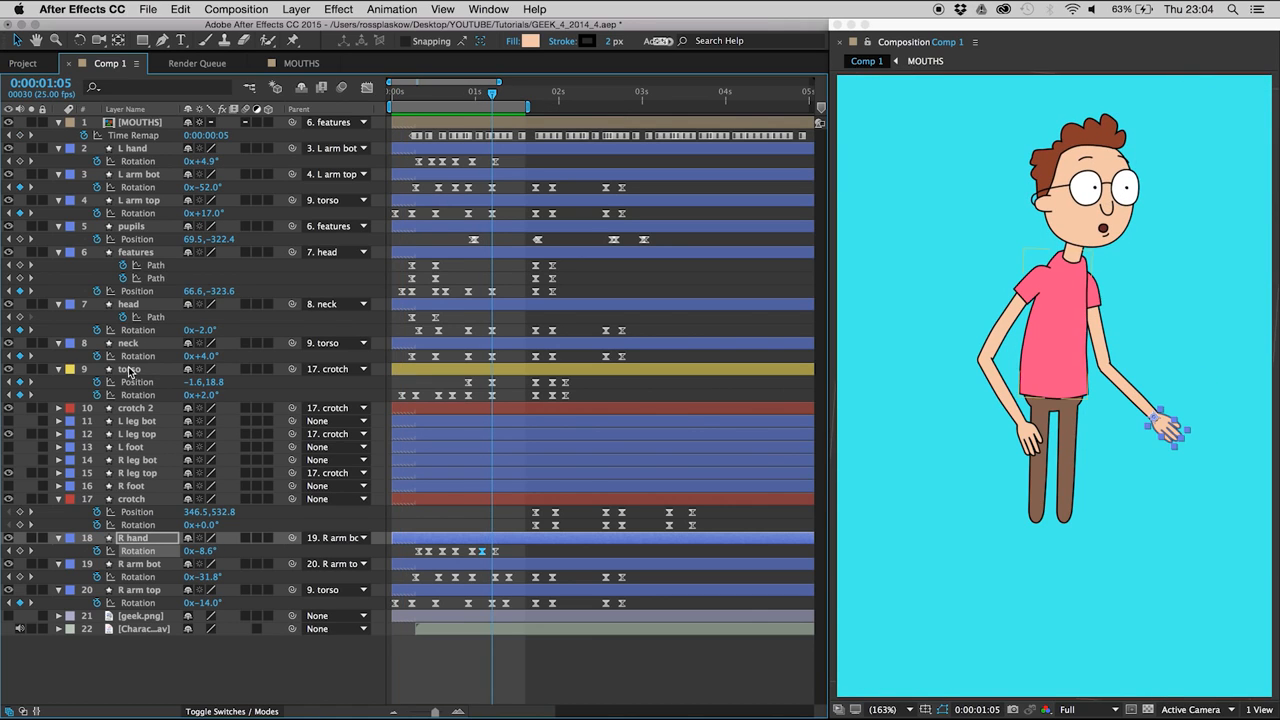
click(133, 370)
key(Page_Down)
key(Page_Down)
key(Page_Down)
key(Page_Down)
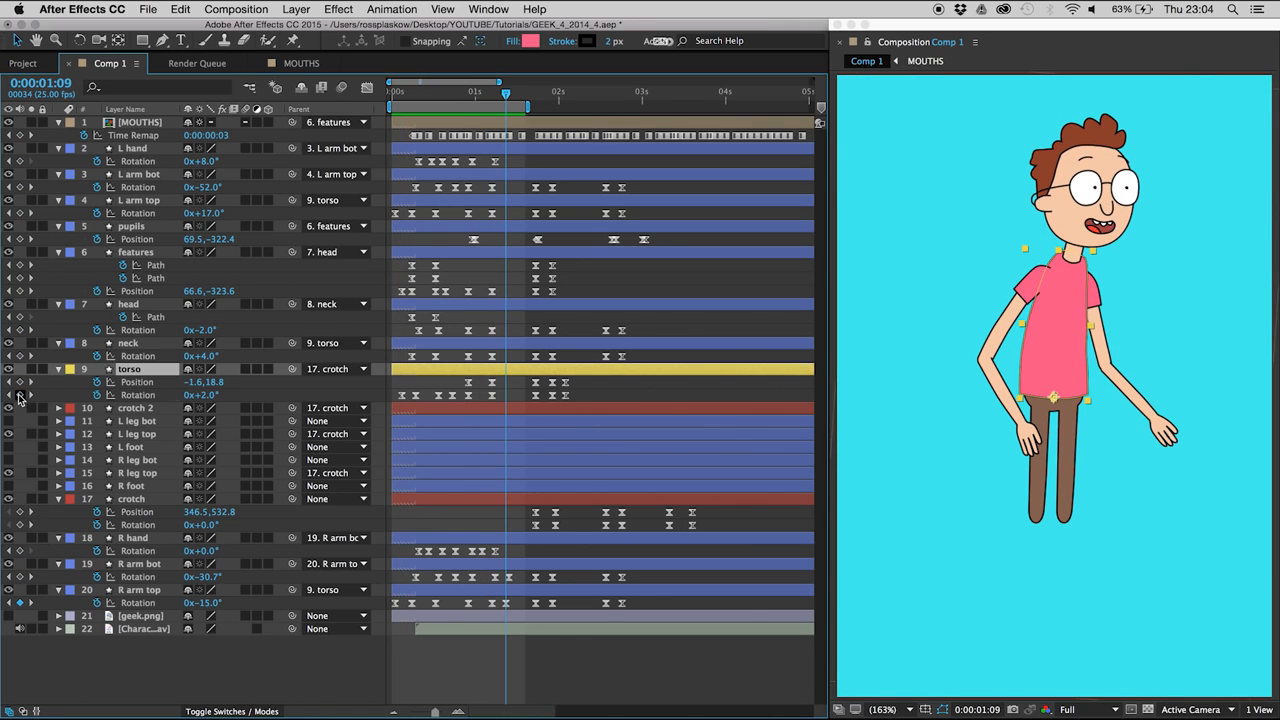
click(20, 395)
click(9, 395)
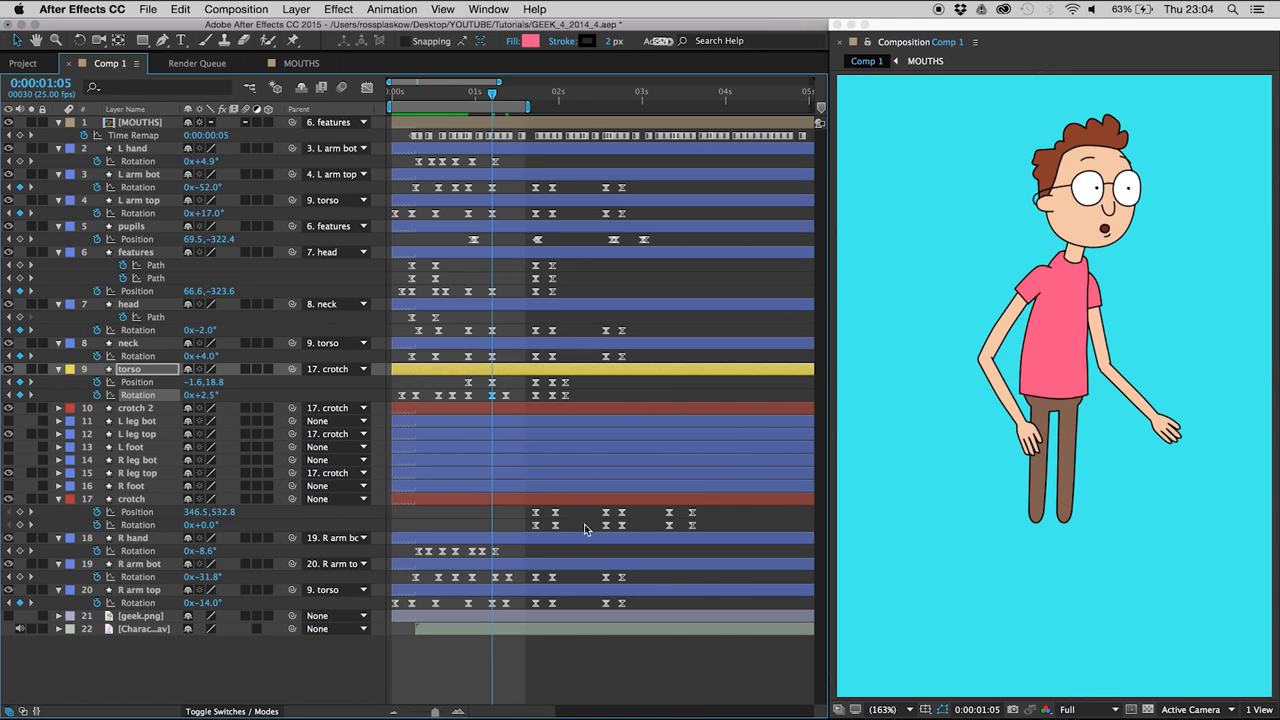
key(space)
key(space)
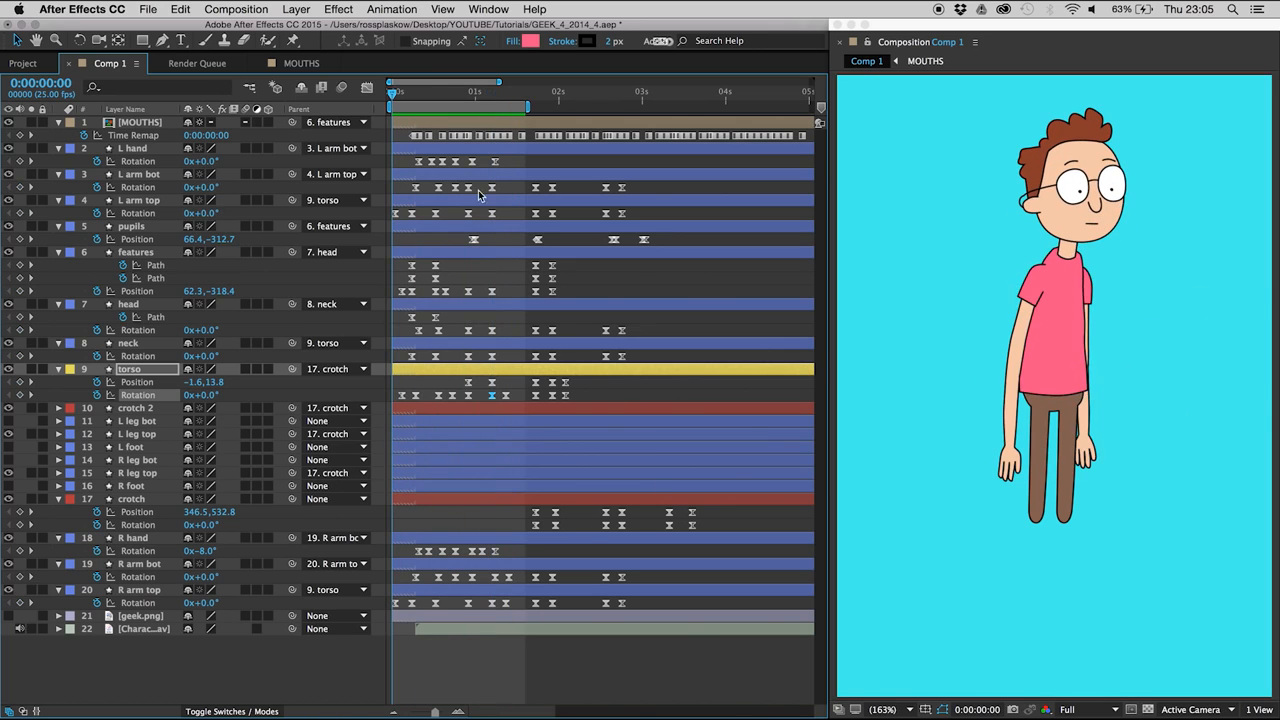
- Add a head Rotation keyframe holding the current value at 0:00:01:09, and set Rotation to -1° at 0:00:01:05
click(470, 101)
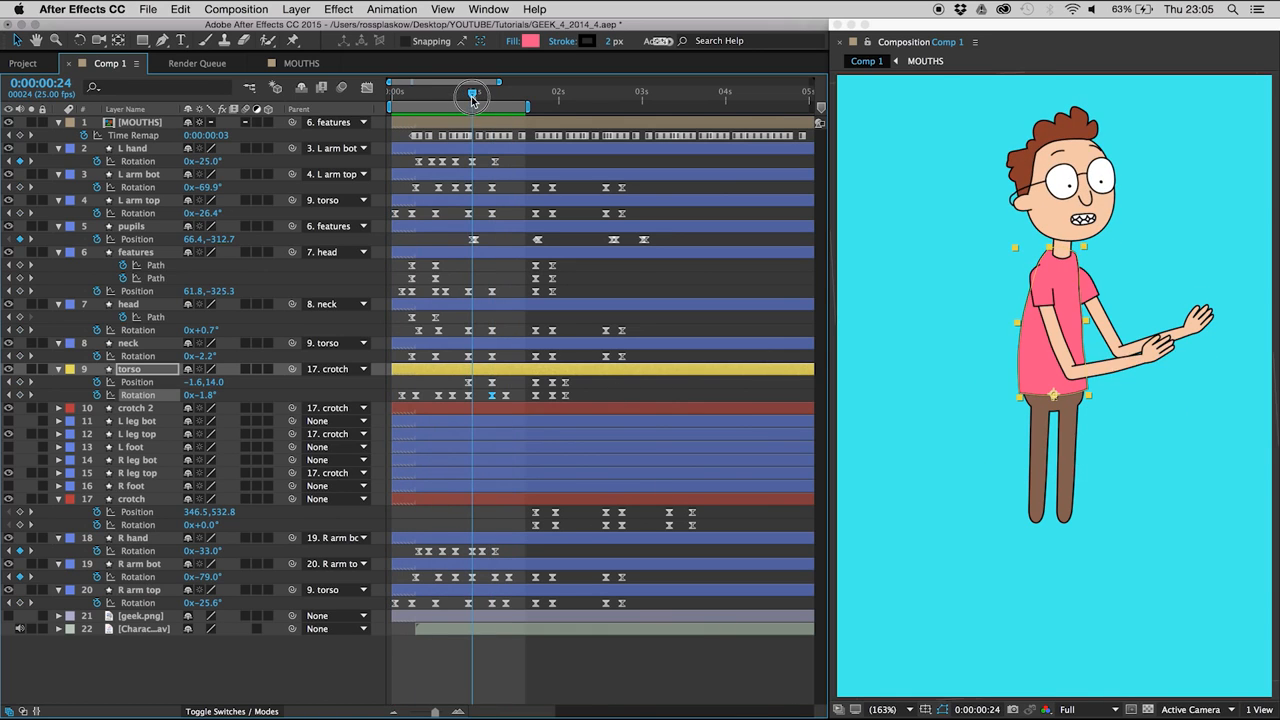
click(130, 305)
key(Page_Down)
key(Page_Down)
key(Page_Down)
key(Page_Down)
key(Page_Down)
key(Page_Down)
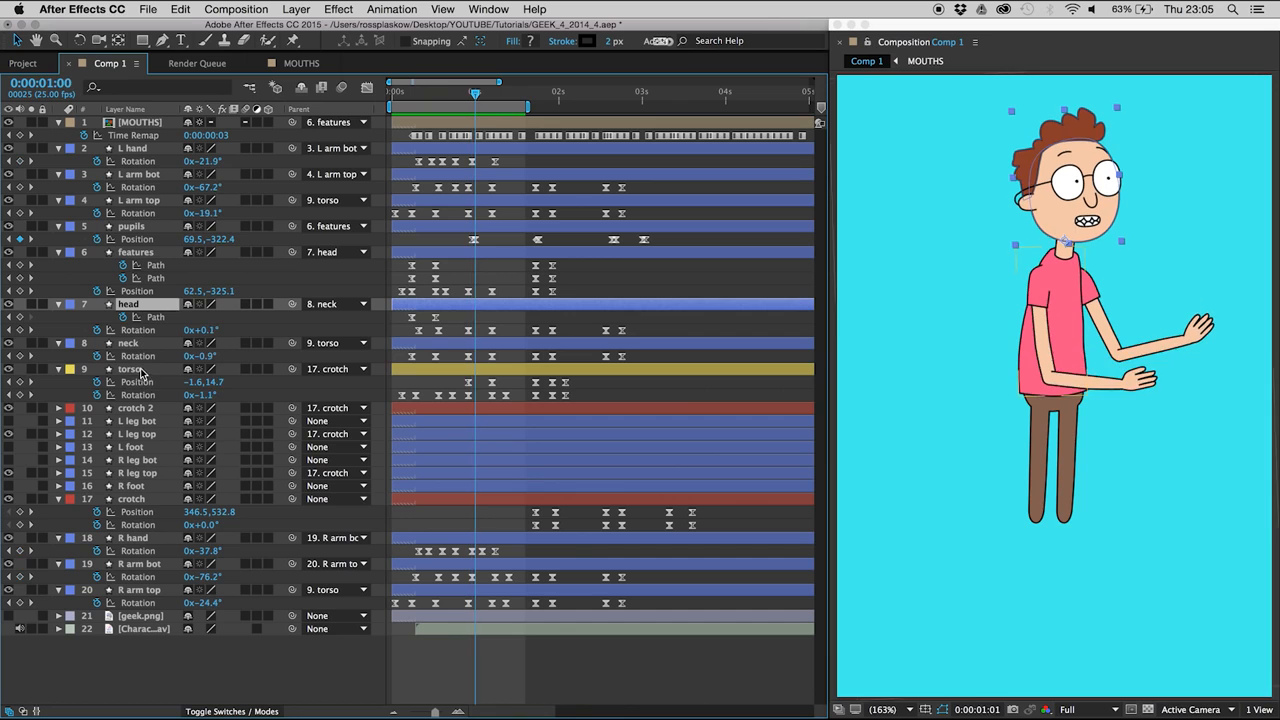
key(Page_Down)
key(Page_Down)
key(Page_Down)
key(Page_Down)
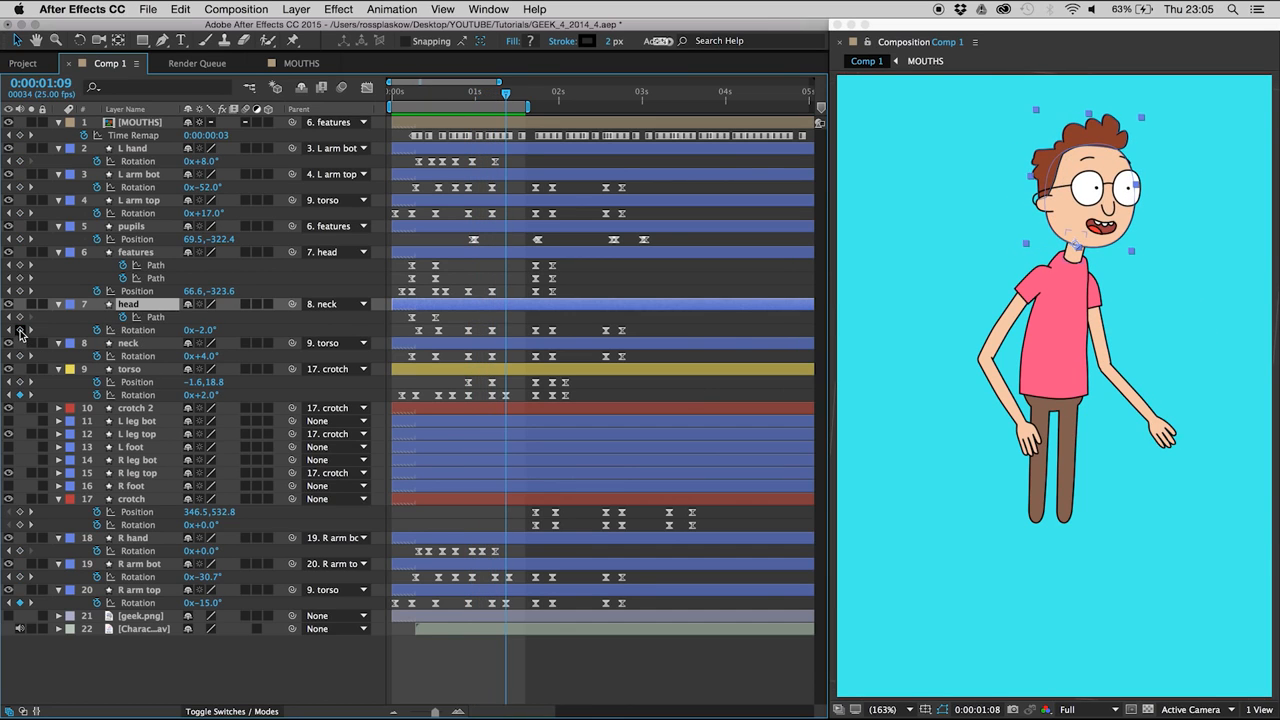
click(20, 330)
key(Page_Up)
key(Page_Up)
key(Page_Up)
key(Page_Up)
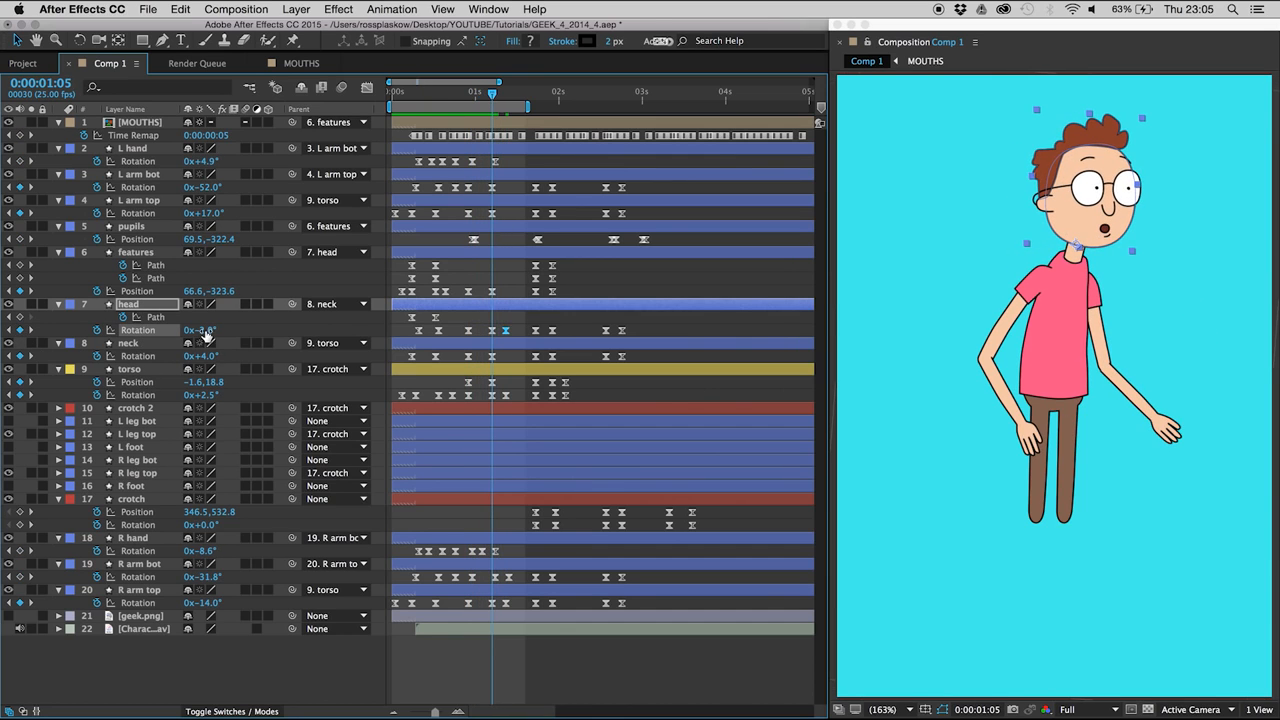
text(1)
key(Return)
- Shift the head's two overshoot Rotation keyframes one frame later, to 0:00:01:06 and 0:00:01:10, and preview the motion
drag(447, 330, 505, 339)
click(514, 320)
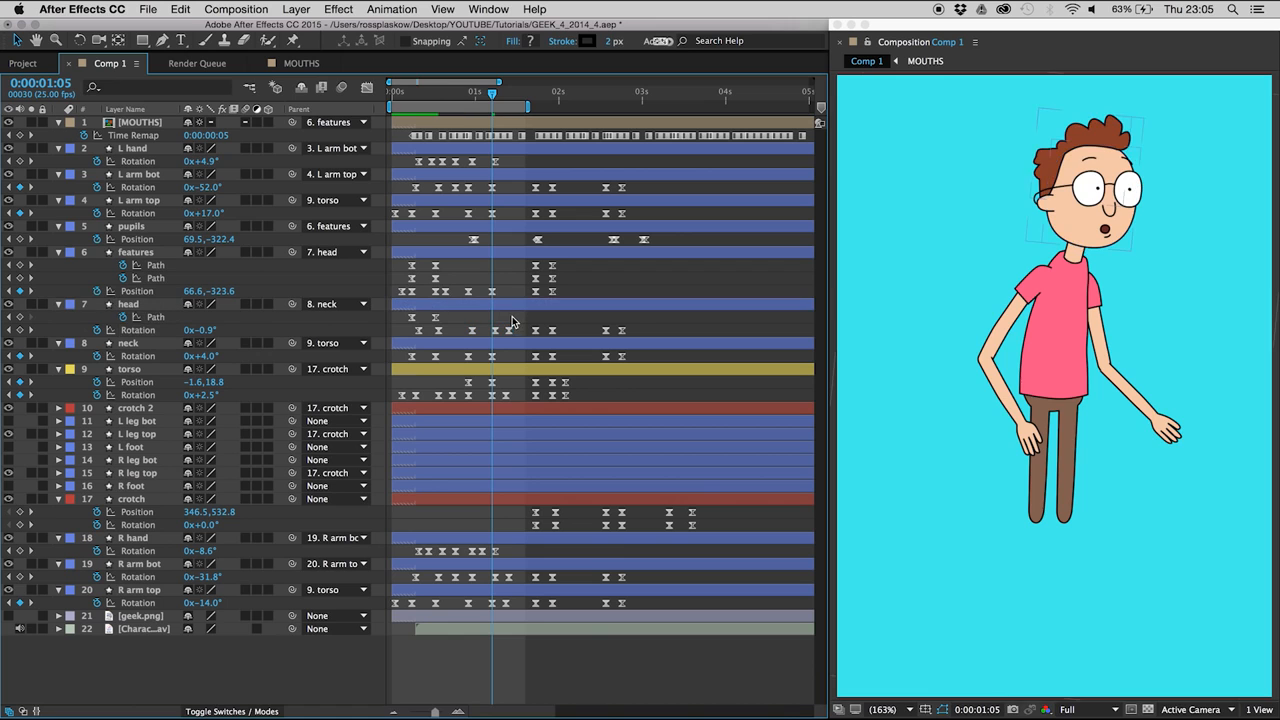
key(space)
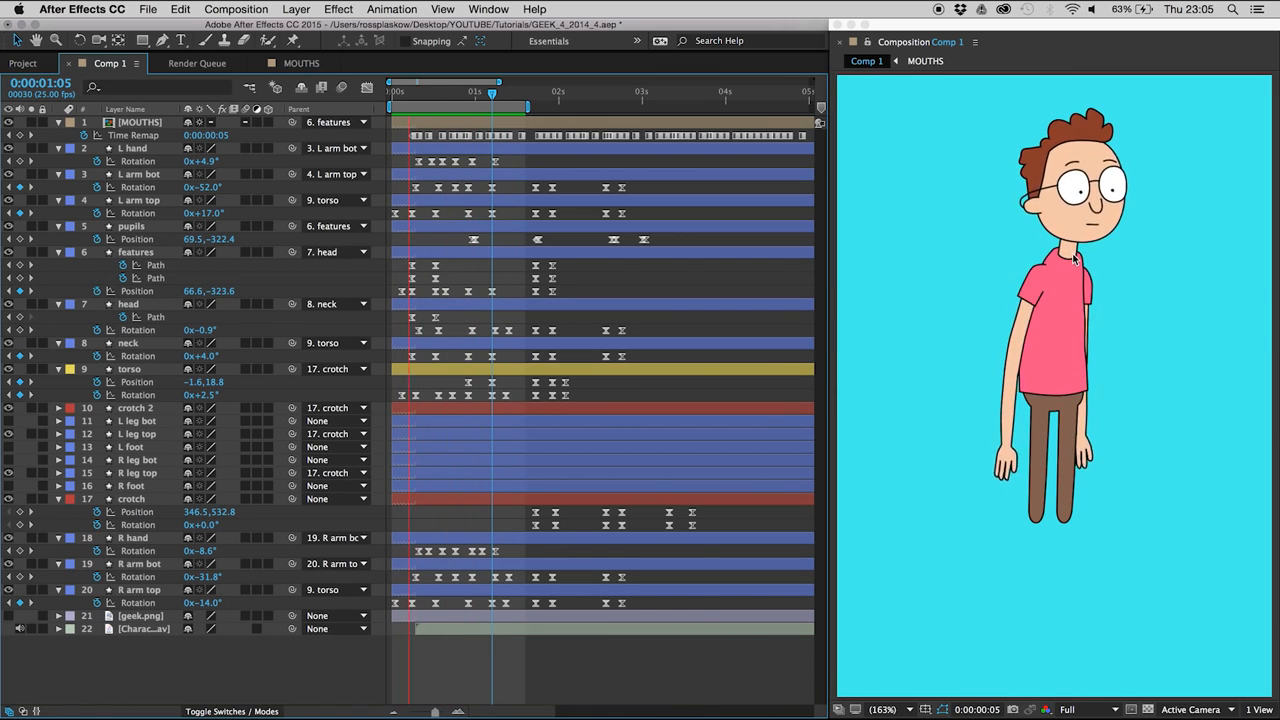
- Keyframe the head's Position at 0:00:00:24, set it to 24.1, -231.1 at 0:00:01:06, and ease both keyframes
drag(453, 92, 472, 100)
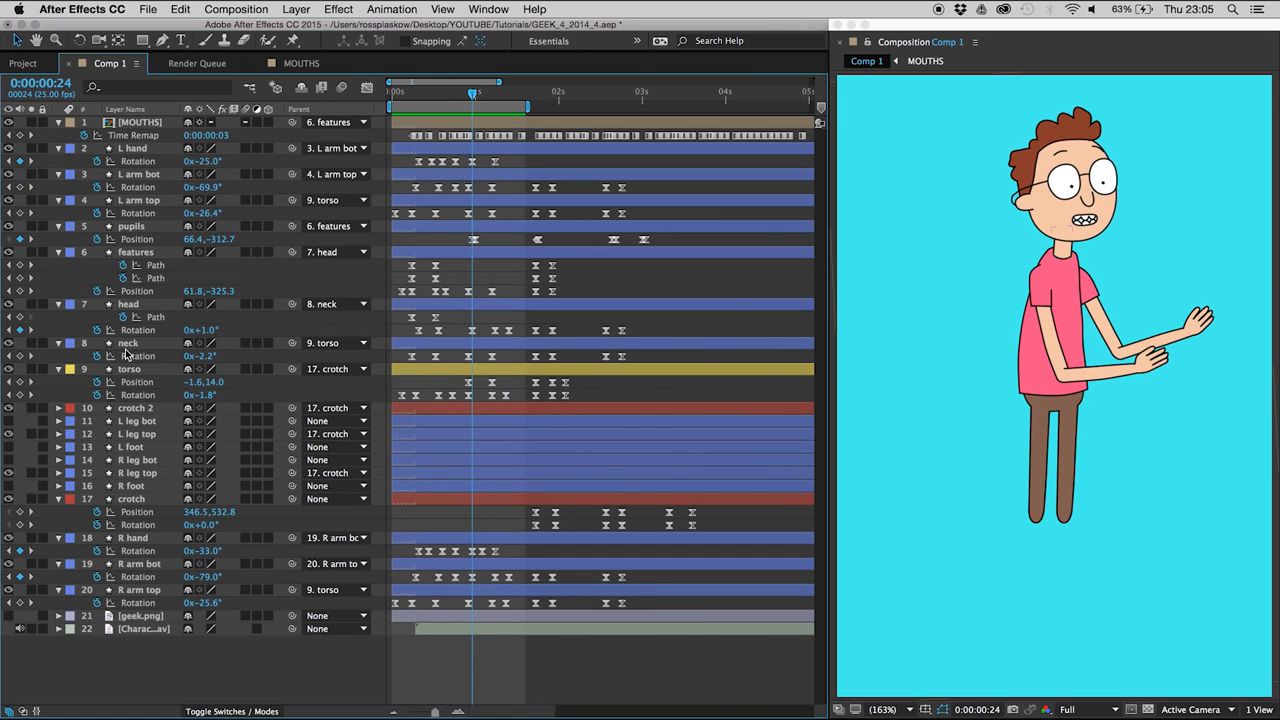
click(129, 305)
key(p)
click(97, 317)
key(u)
key(space)
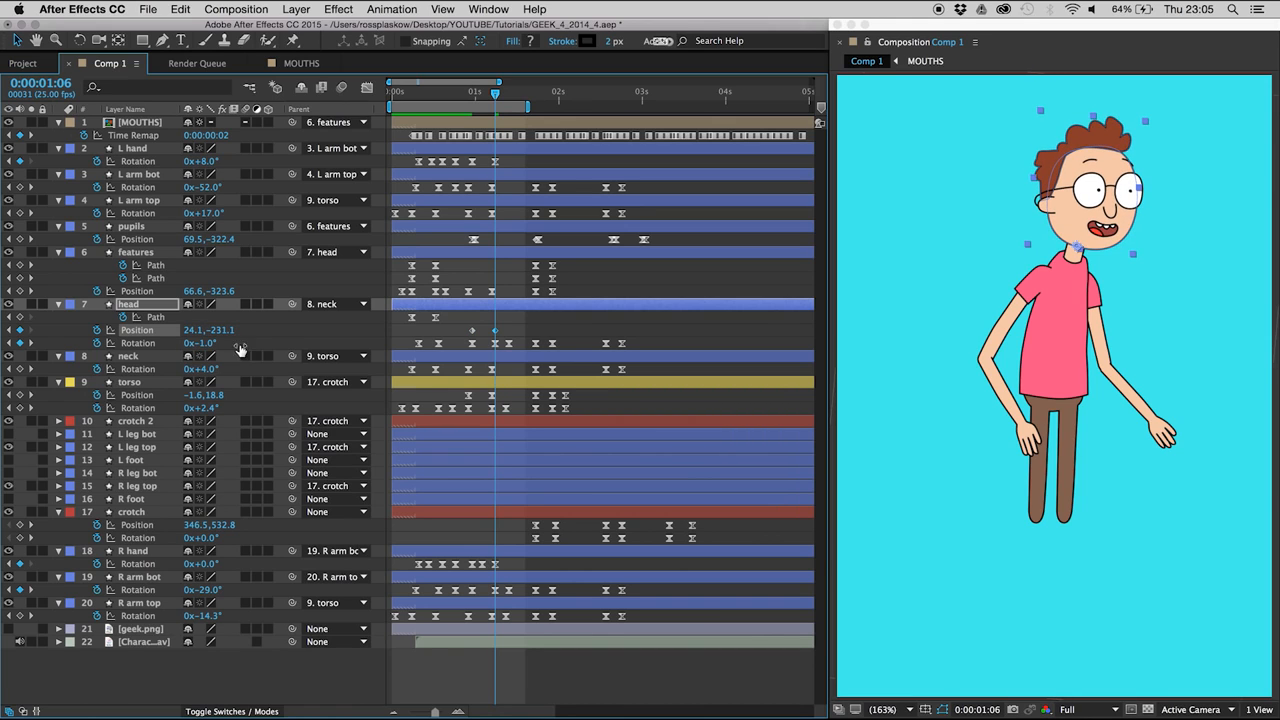
drag(508, 334, 463, 324)
- Add a holding head Position keyframe at 0:00:01:18, paste the first Position keyframe at 0:00:01:23, and preview
mouse_move(530, 89)
mouse_down()
mouse_move(553, 96)
mouse_move(535, 94)
mouse_up()
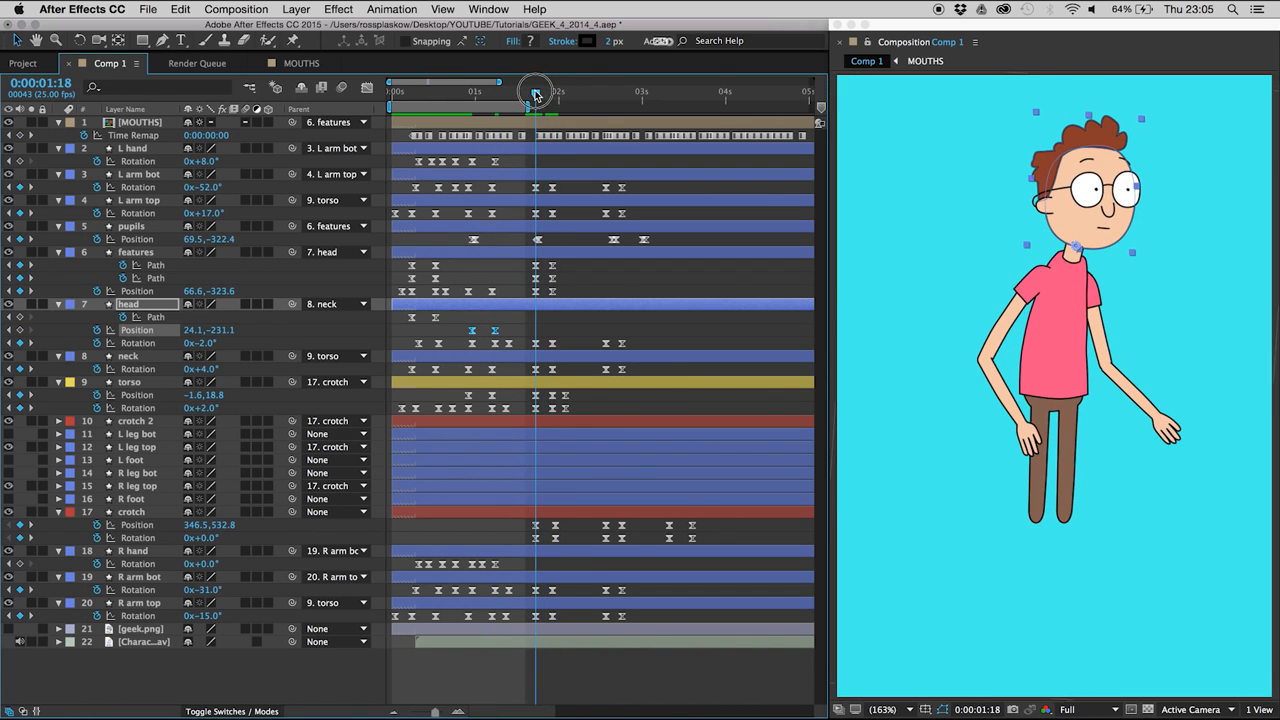
key(space)
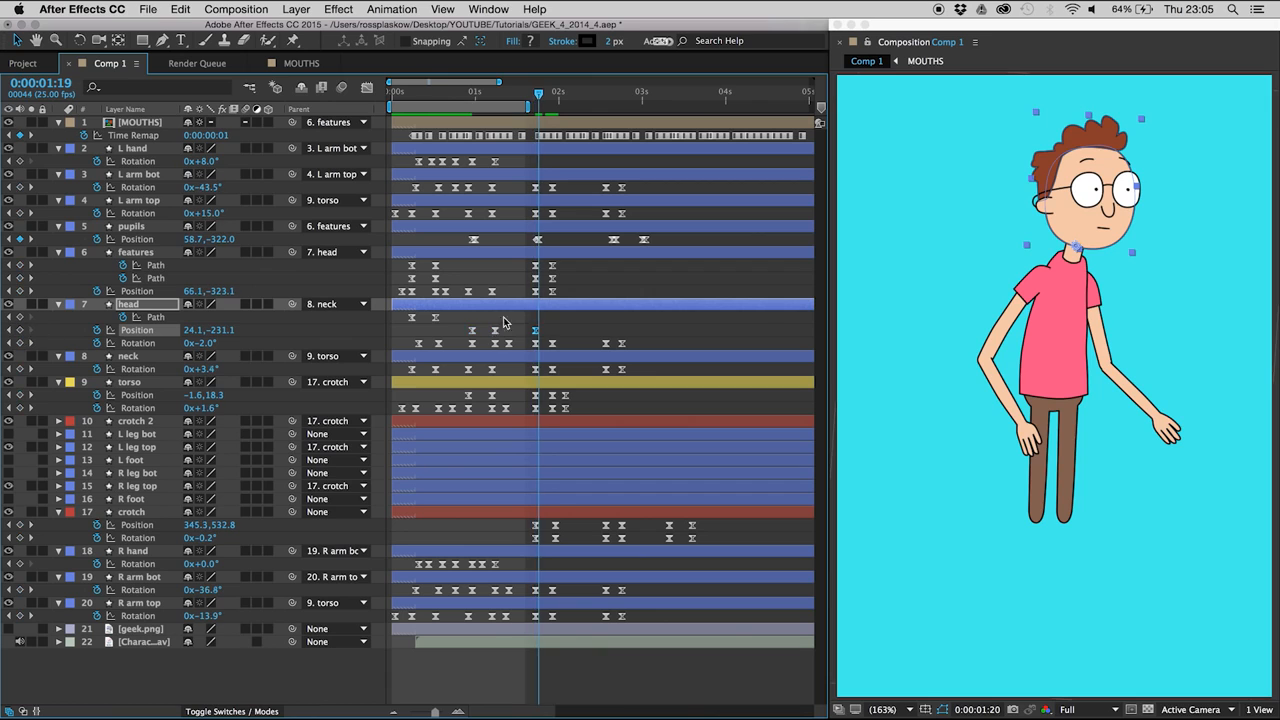
key(ctrl+c)
key(ctrl+v)
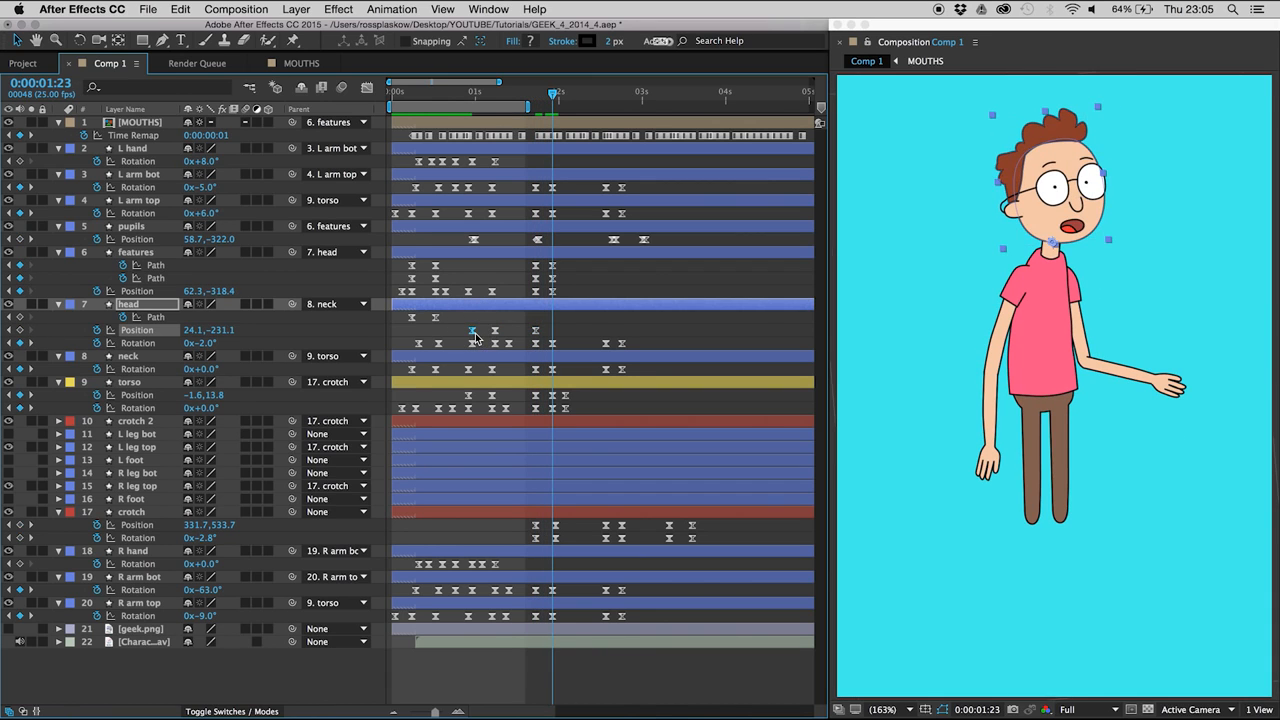
click(477, 94)
key(space)
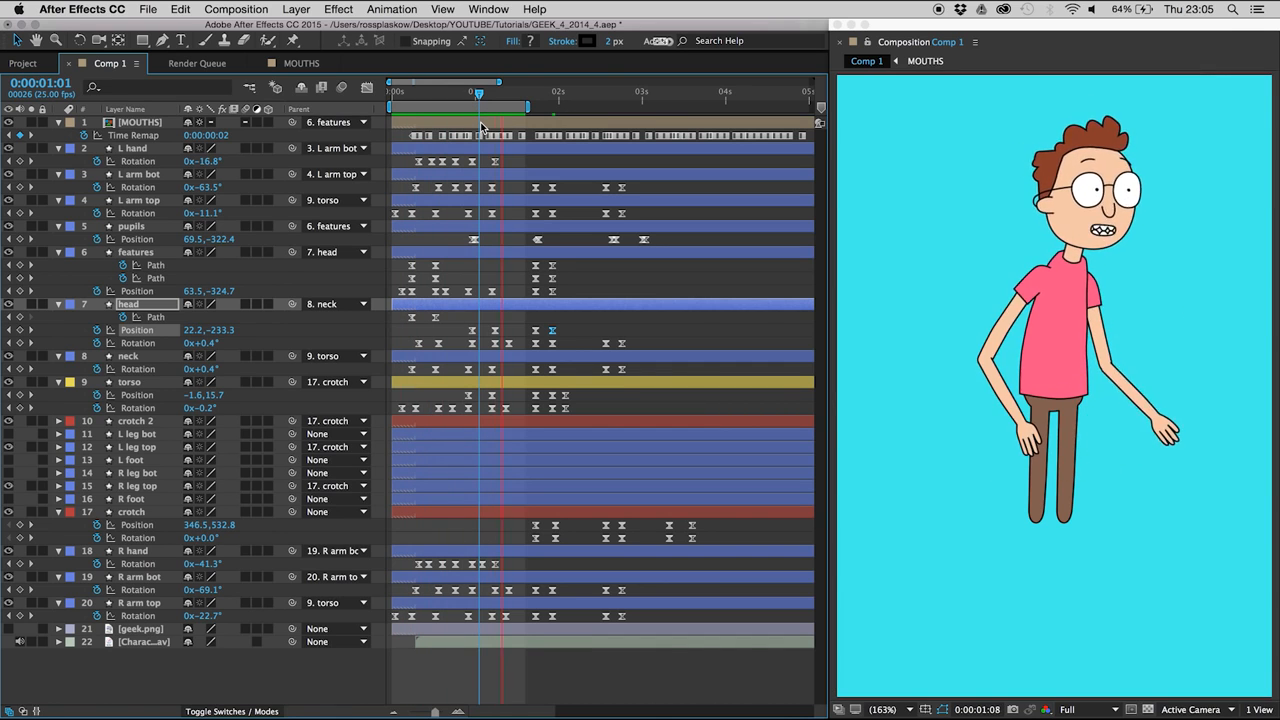
key(space)
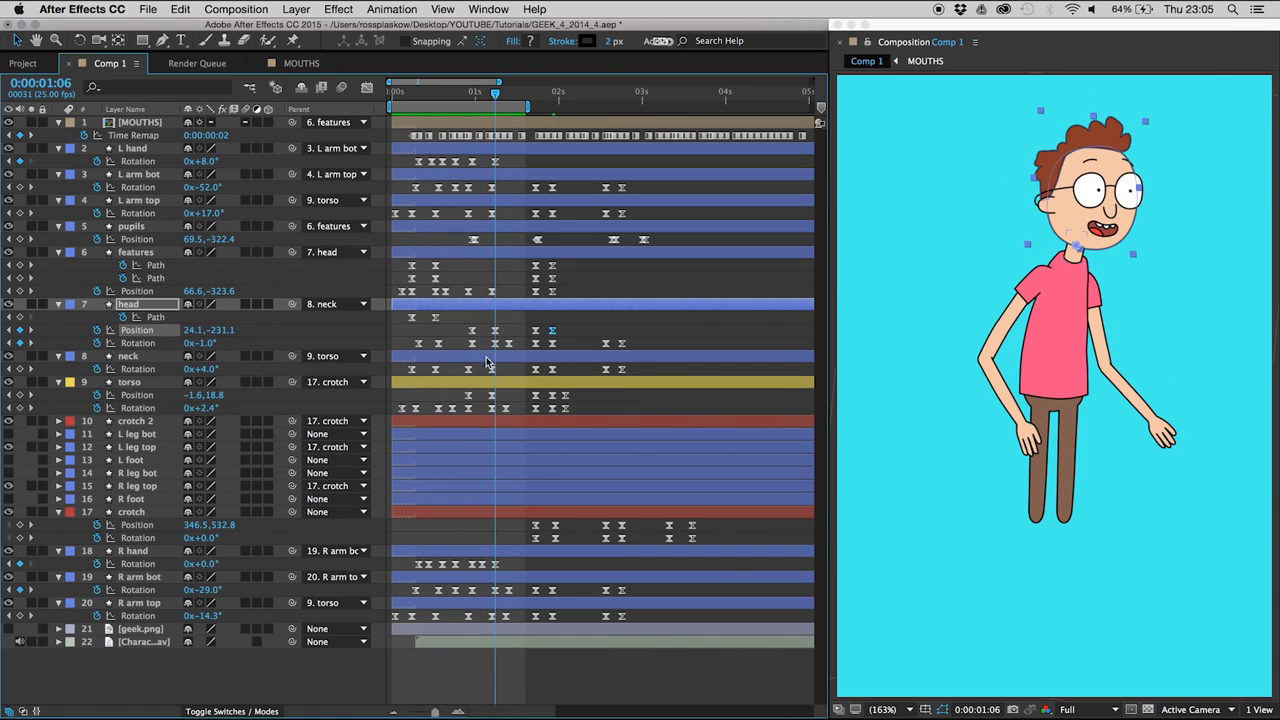
- Move the head's first two Position keyframes one frame earlier, set head Rotation to -1.5° at 0:00:01:06, and preview
drag(497, 330, 462, 340)
click(487, 346)
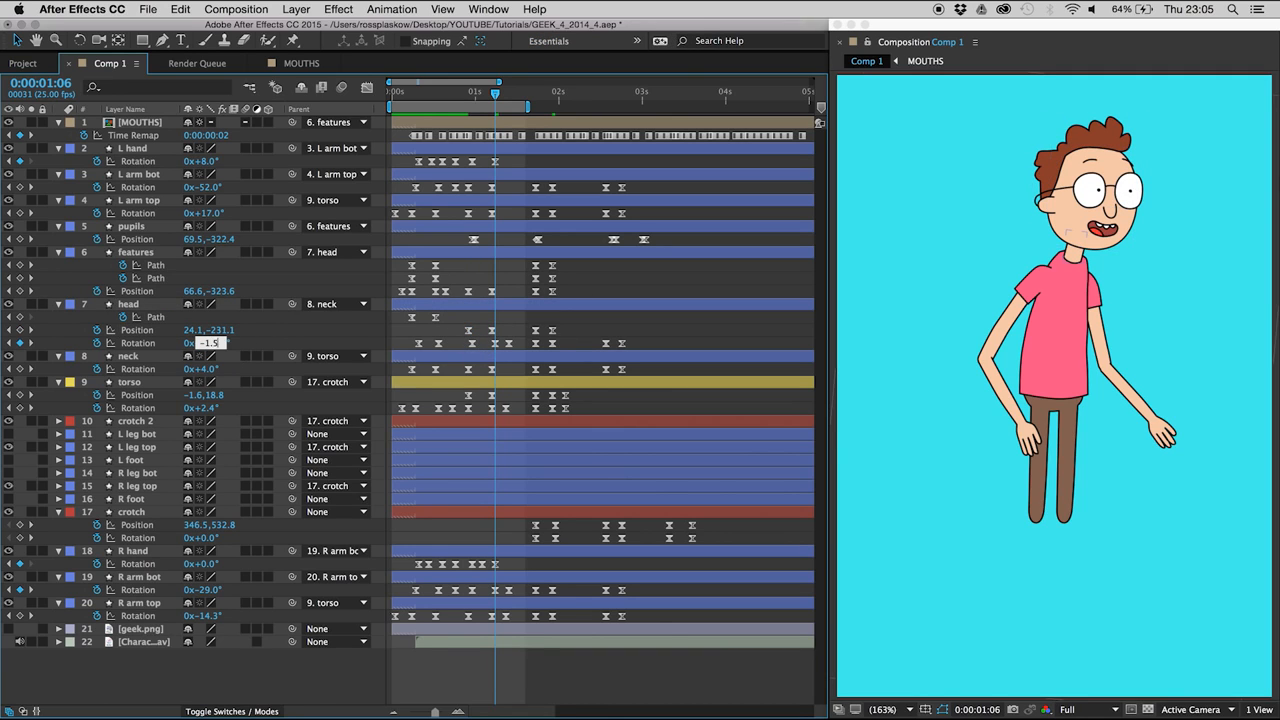
key(Return)
key(Page_Down)
key(Page_Down)
key(Page_Down)
key(Page_Down)
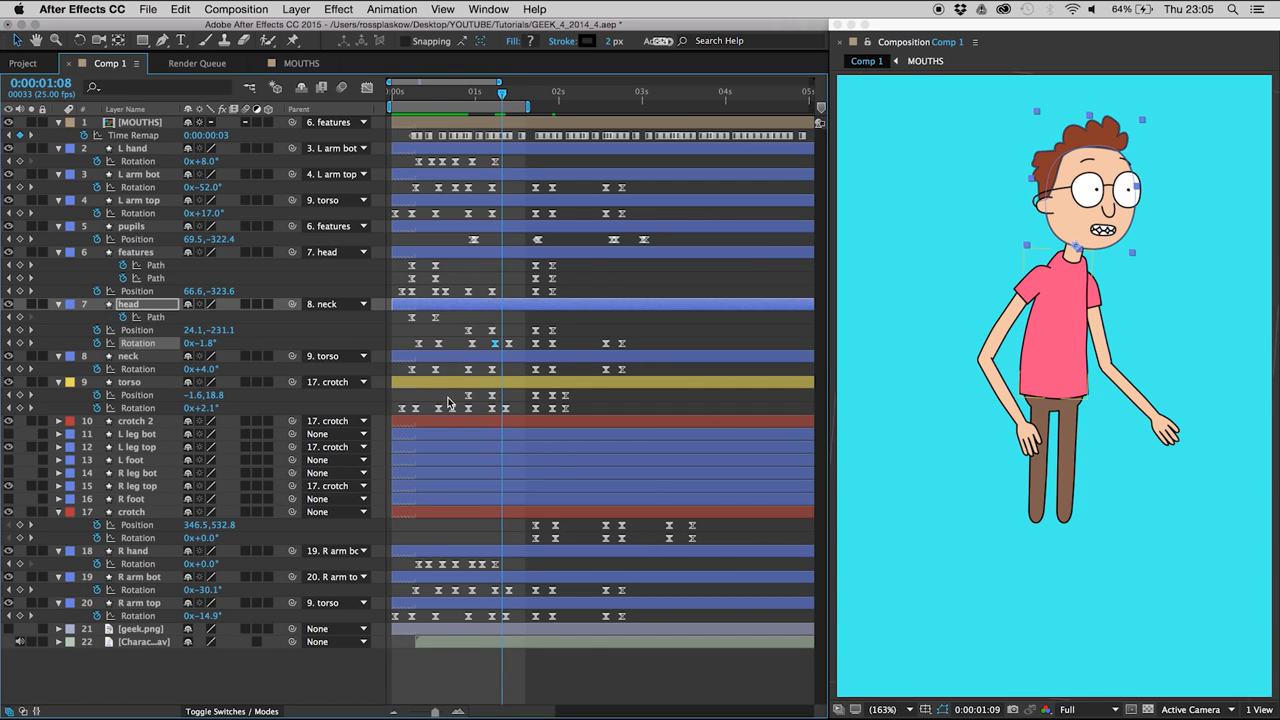
key(space)
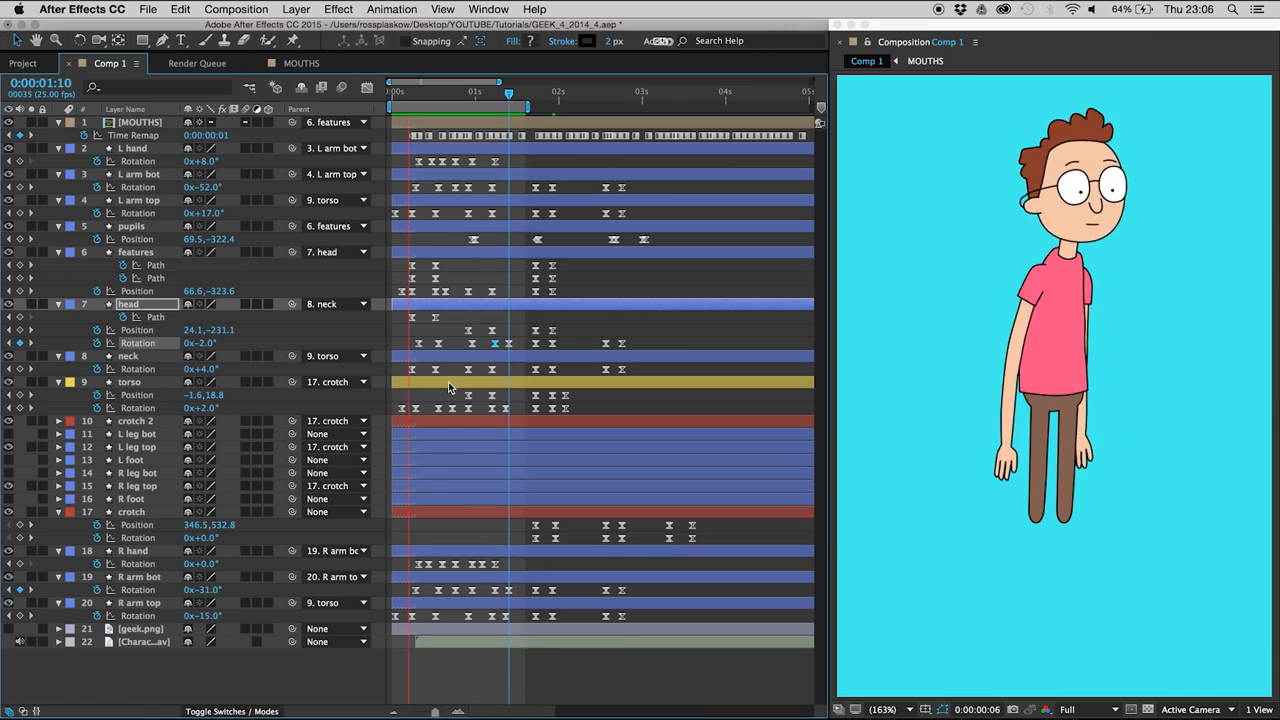
- Set the L arm top Rotation to 4° on the keyframes at 0:00:01:05 and 0:00:01:18
drag(392, 92, 469, 92)
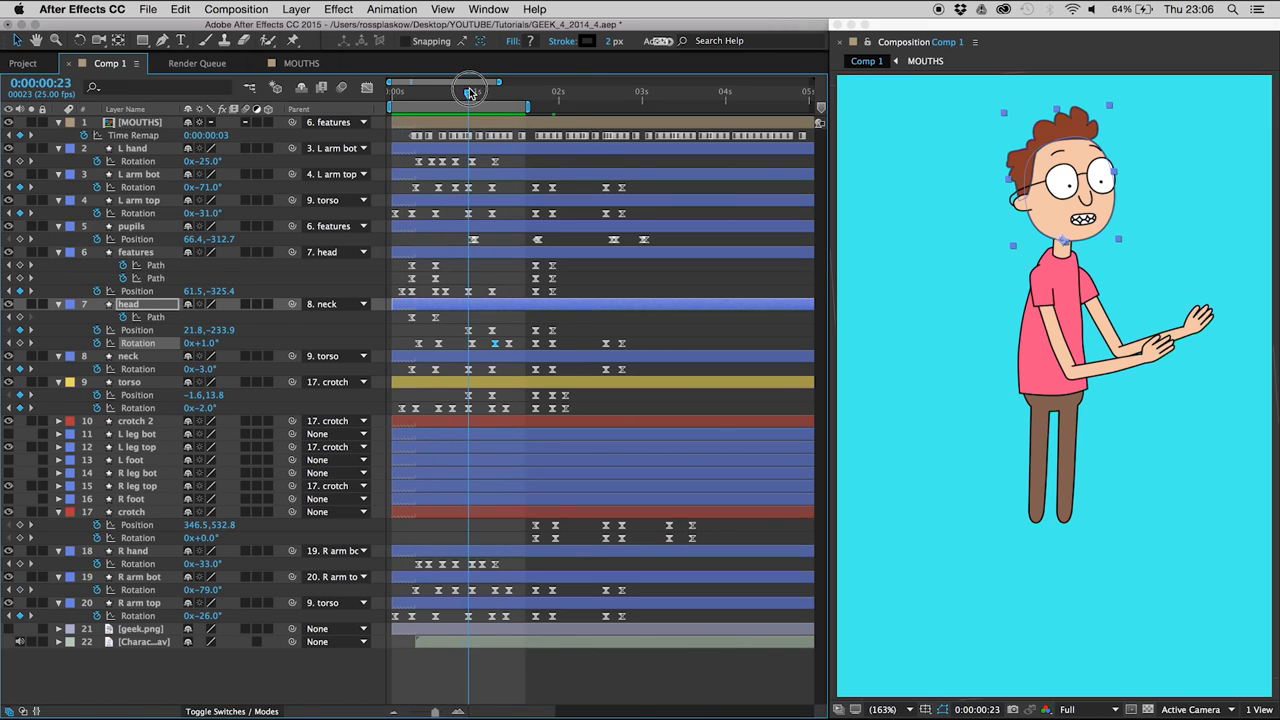
click(145, 201)
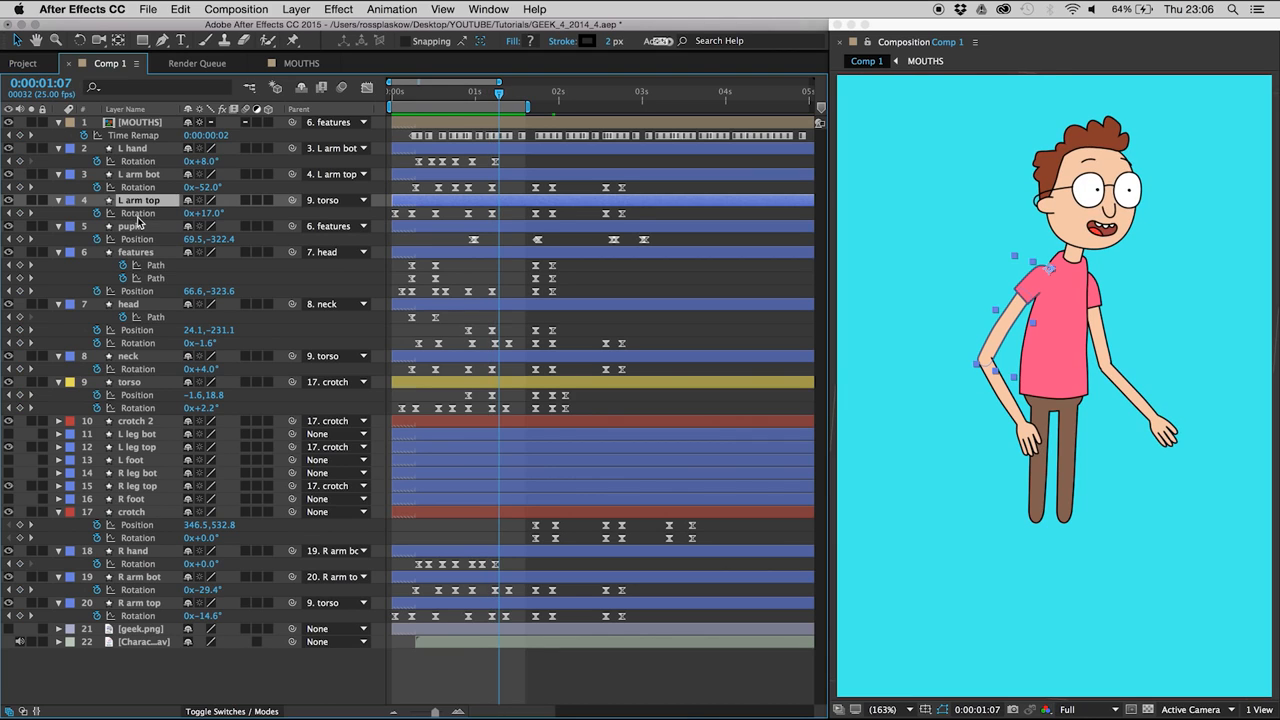
click(137, 214)
mouse_move(210, 218)
mouse_down()
mouse_move(186, 218)
mouse_move(207, 226)
mouse_up()
- Set the L arm bot Rotation to -53° on the keyframes at 0:00:01:05 and 0:00:01:18, and preview the arm
drag(481, 182, 543, 193)
mouse_move(208, 189)
mouse_down()
mouse_move(178, 188)
mouse_move(212, 183)
mouse_move(200, 183)
mouse_up()
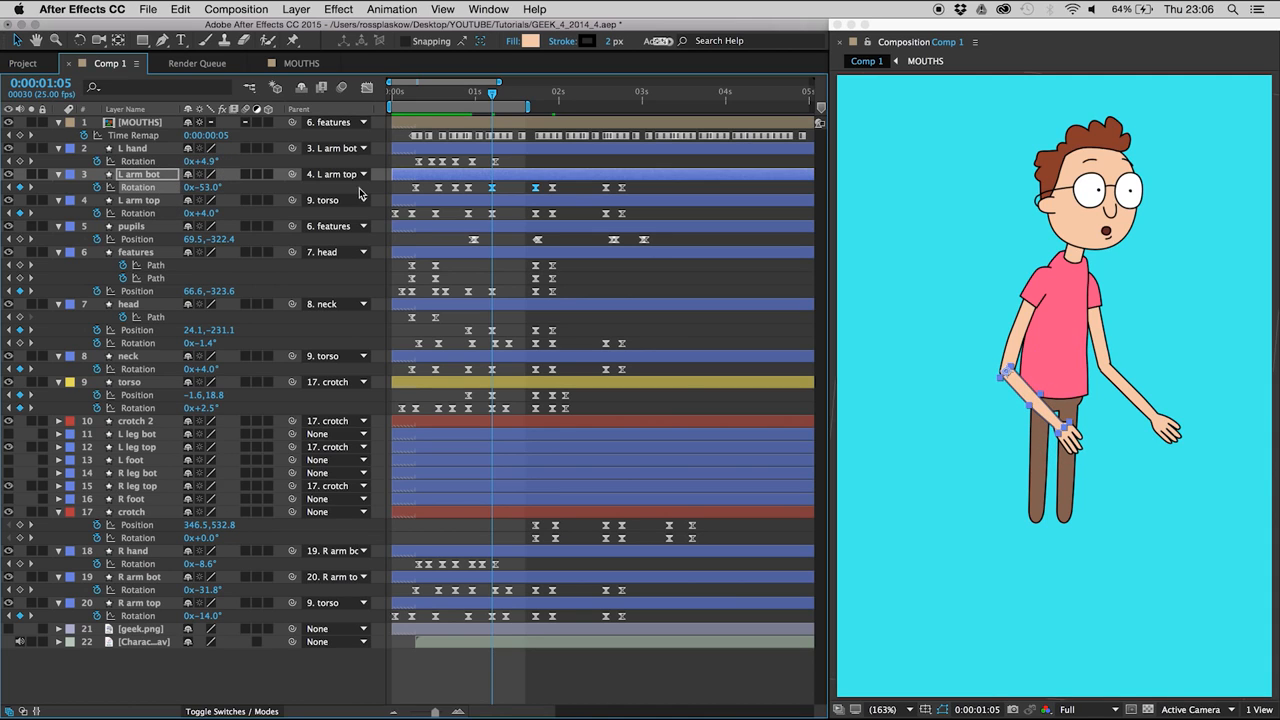
click(481, 190)
key(space)
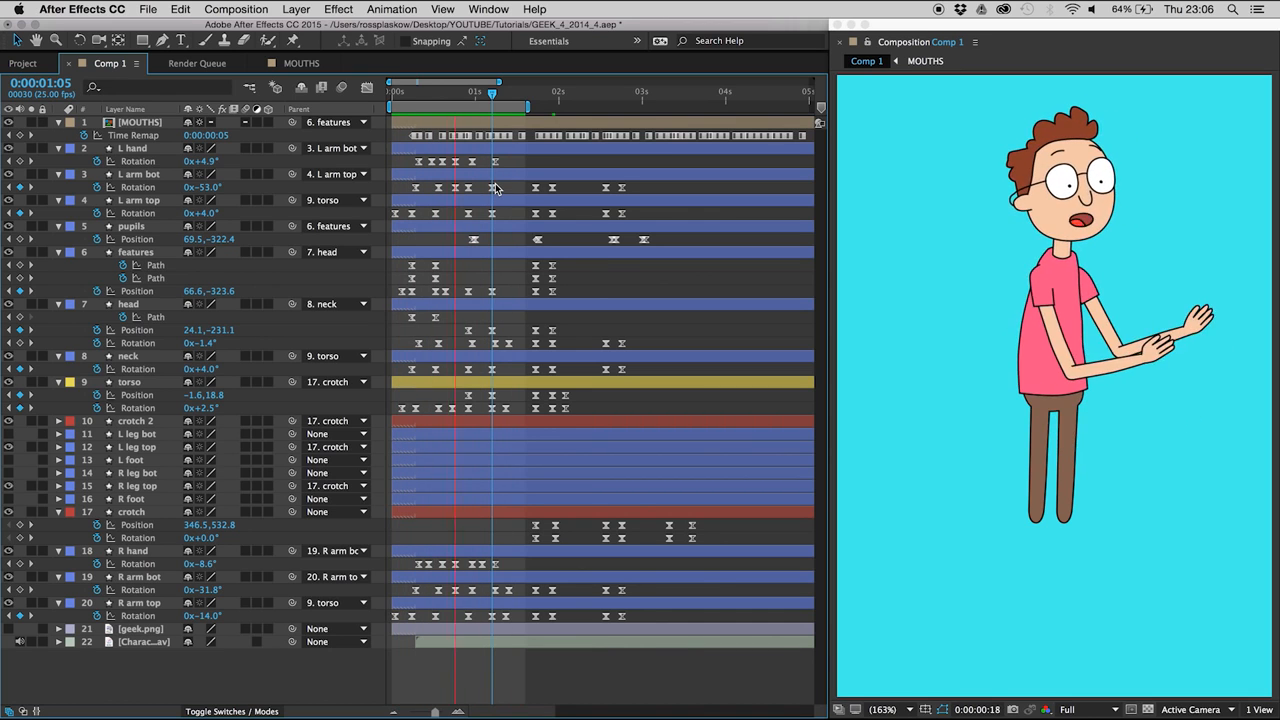
key(space)
- Add an L arm bot Rotation keyframe holding the current value at 0:00:01:09, set Rotation to -51° at 0:00:01:05, and preview
drag(474, 95, 493, 99)
key(Page_Down)
key(Page_Down)
key(Page_Down)
key(Page_Down)
click(20, 187)
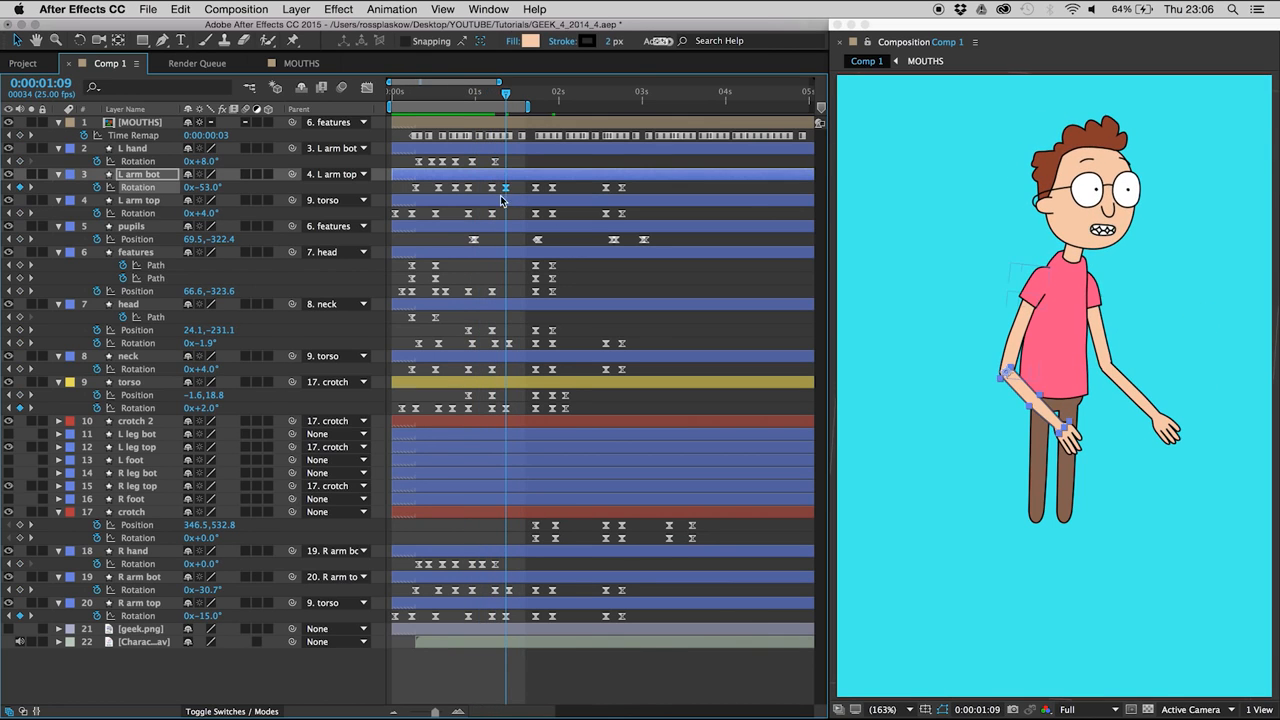
key(Page_Up)
key(Page_Up)
key(Page_Up)
key(Page_Up)
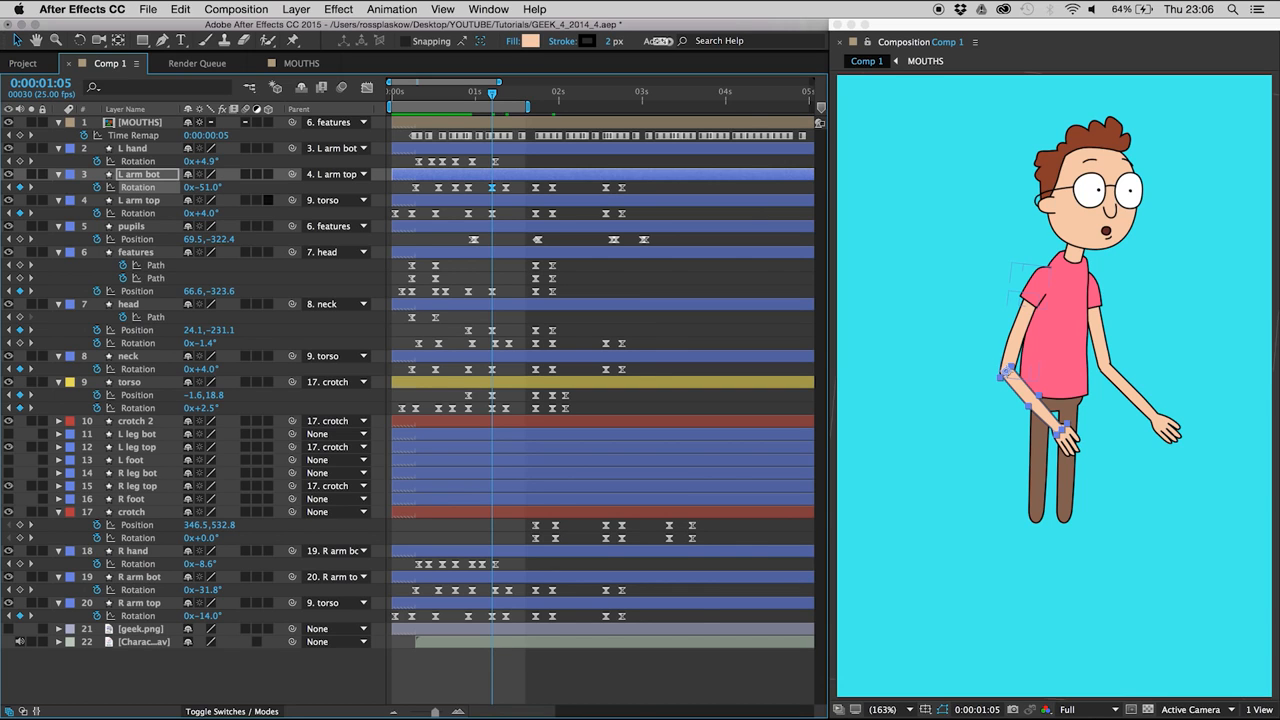
key(space)
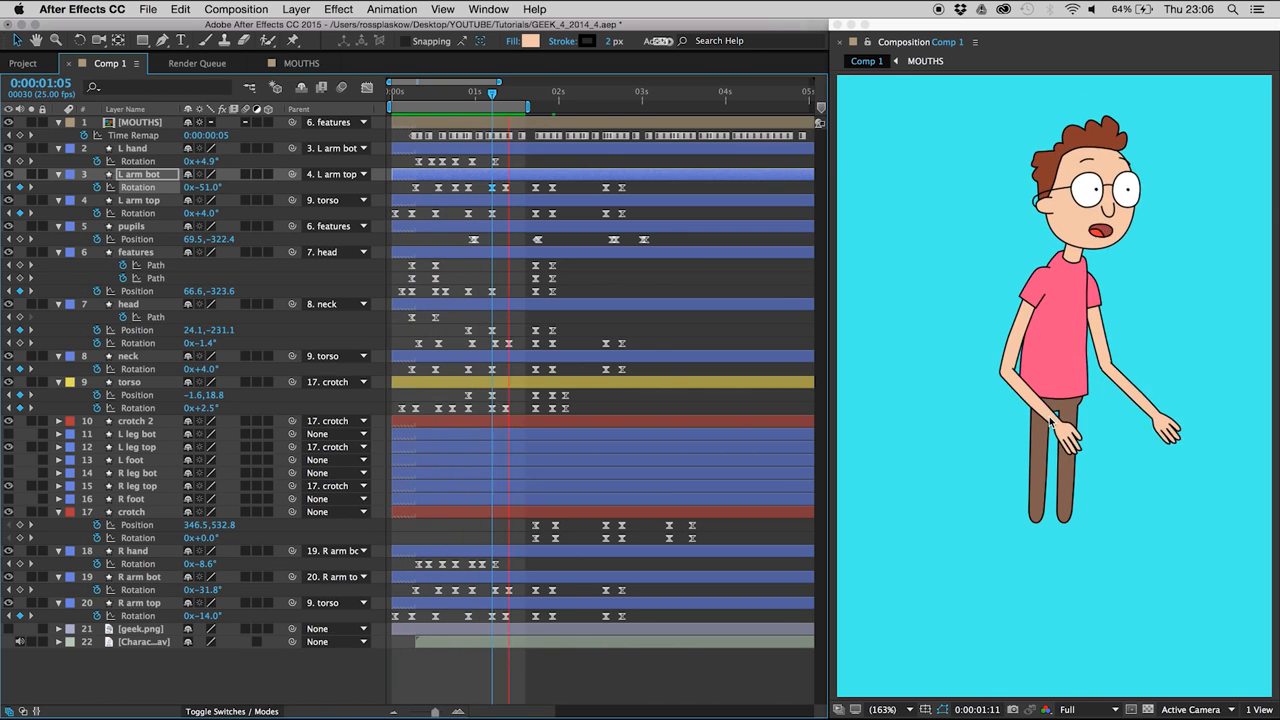
key(space)
- Set the L arm bot Rotation to -77.1° at 0:00:01:01 so the forearm drags, and preview the motion
mouse_move(463, 95)
mouse_down()
mouse_move(494, 100)
mouse_move(479, 94)
mouse_up()
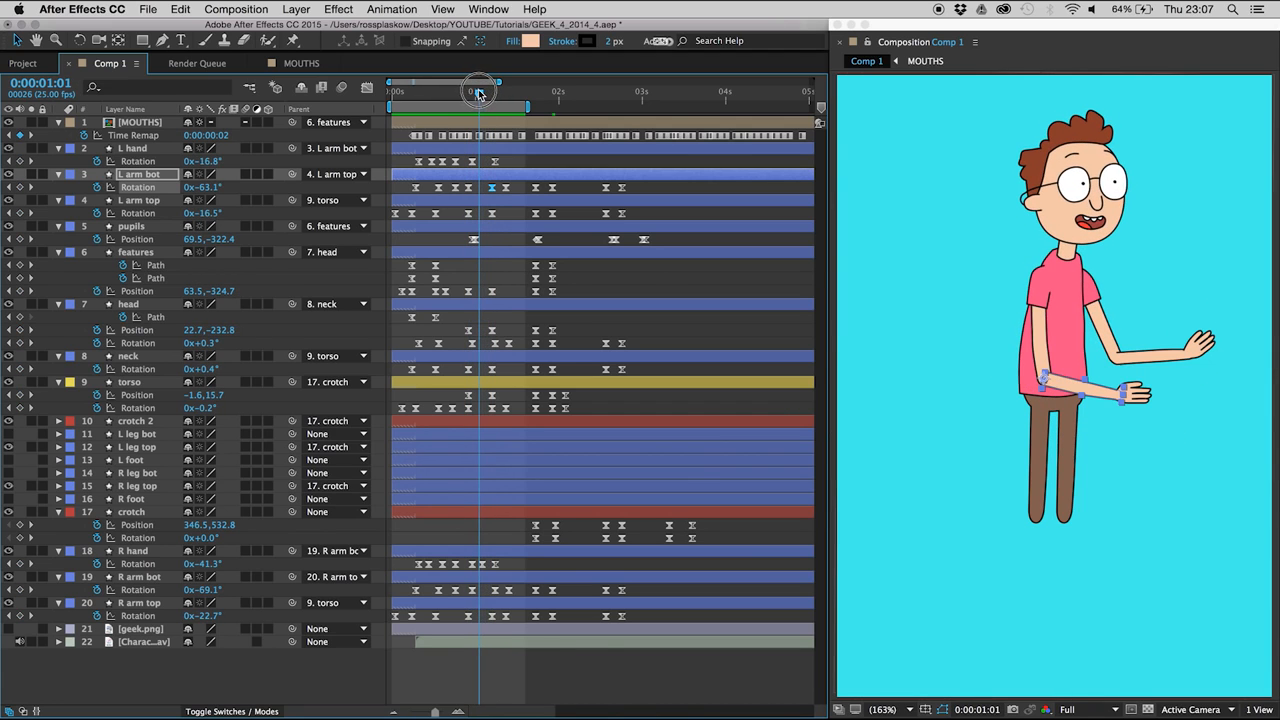
drag(201, 186, 192, 186)
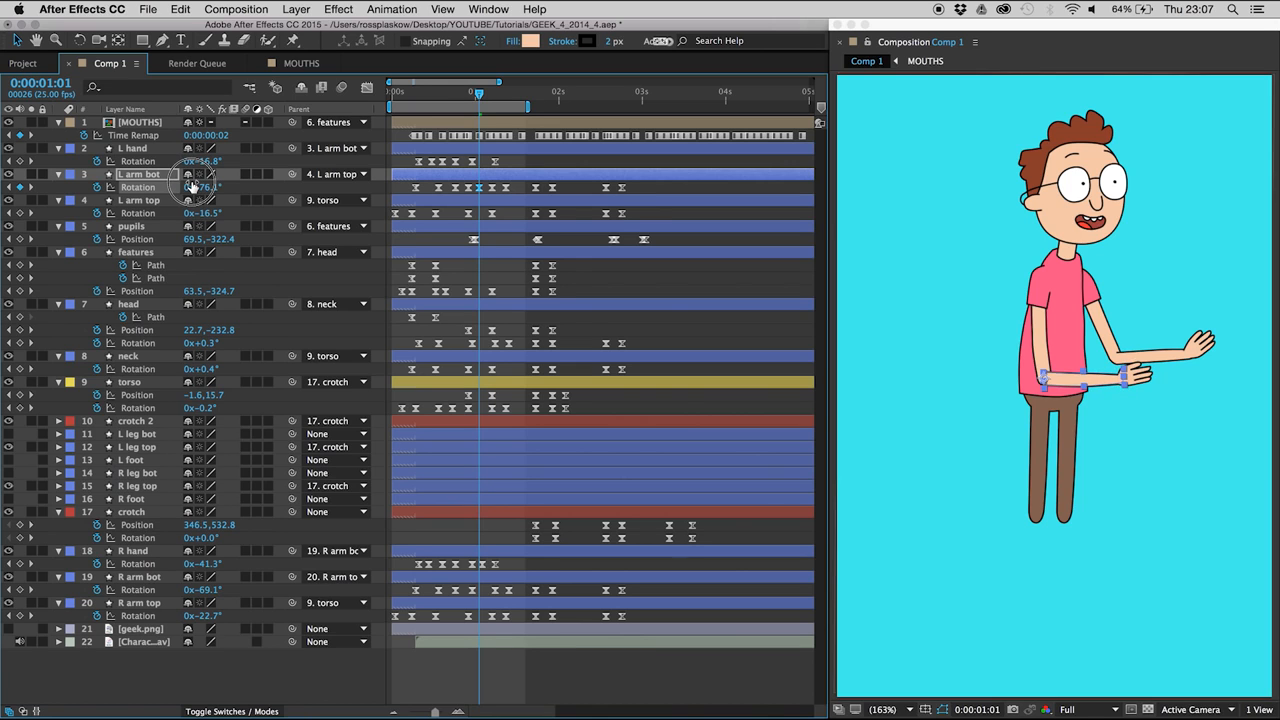
key(space)
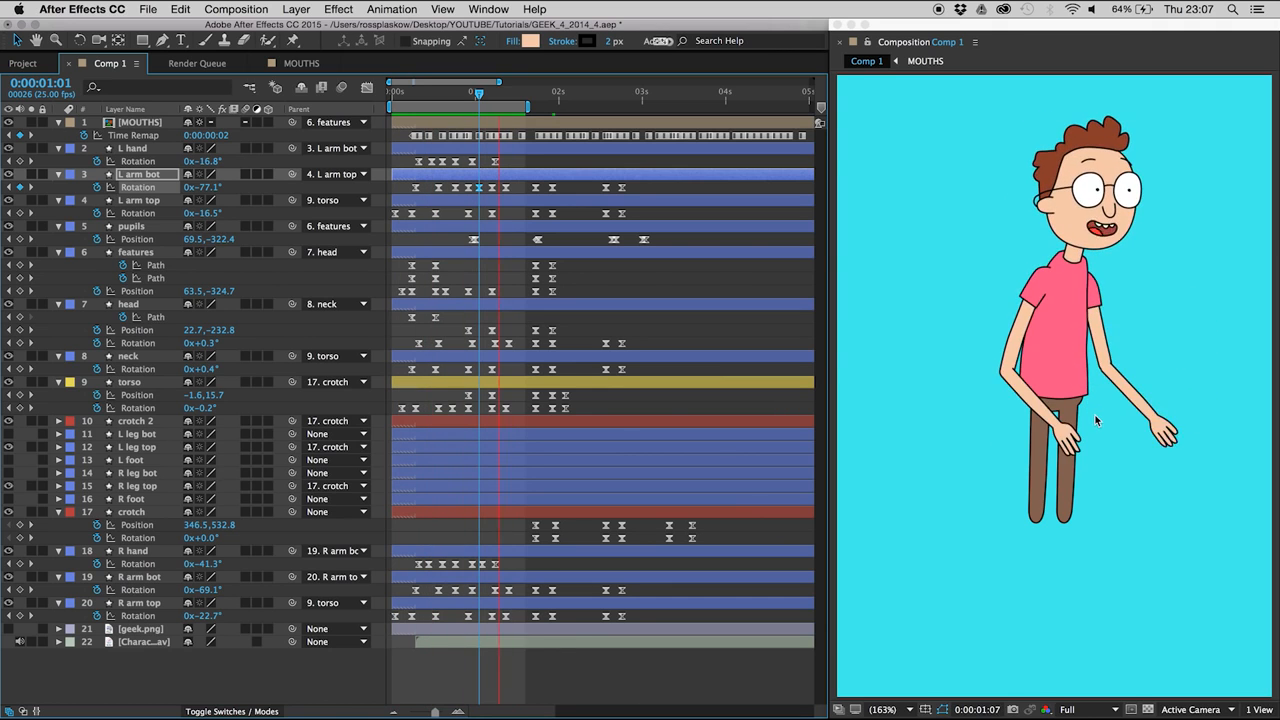
- Increase the left forearm's overshoot by setting L arm bot Rotation to -49° at 0:00:01:05, and preview it
click(489, 95)
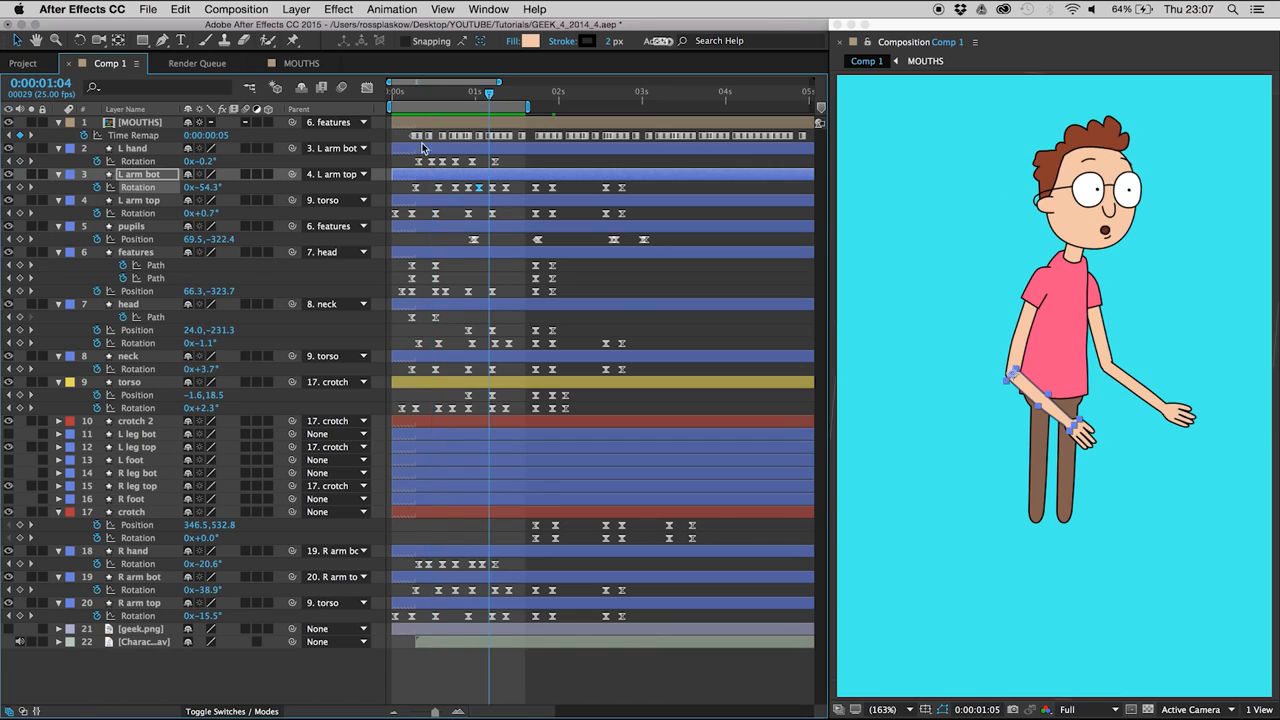
key(Page_Down)
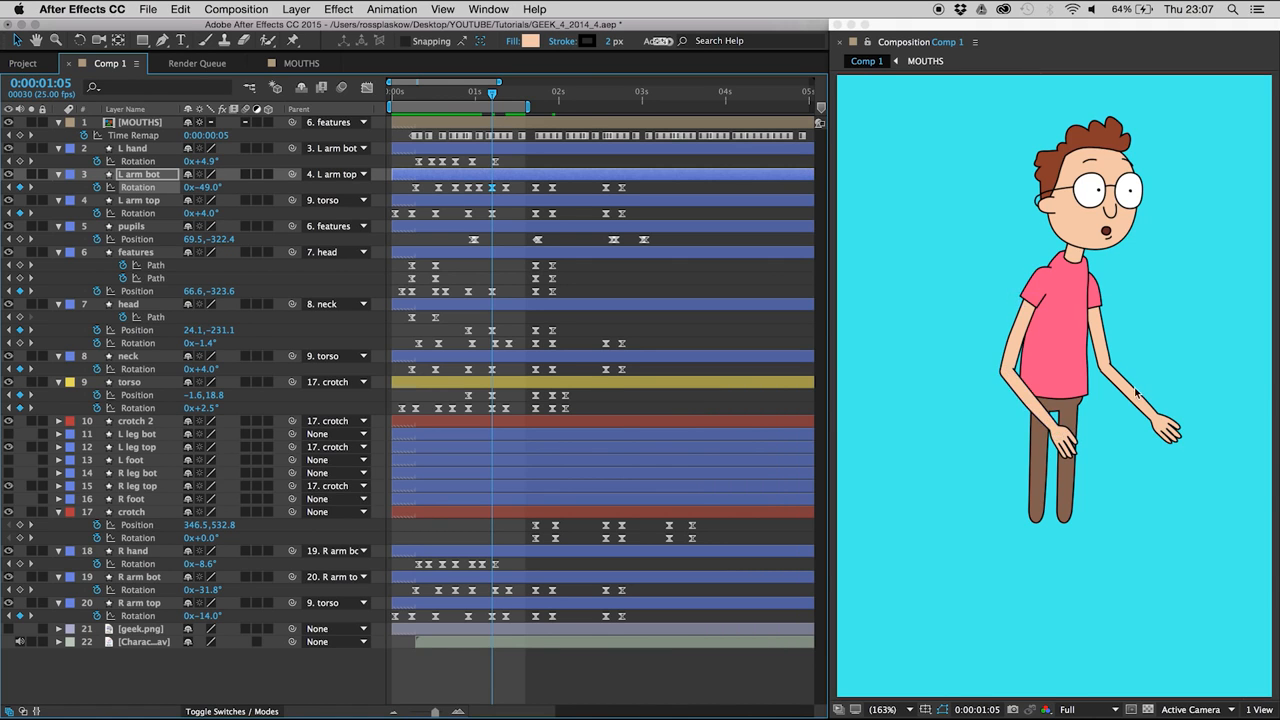
key(space)
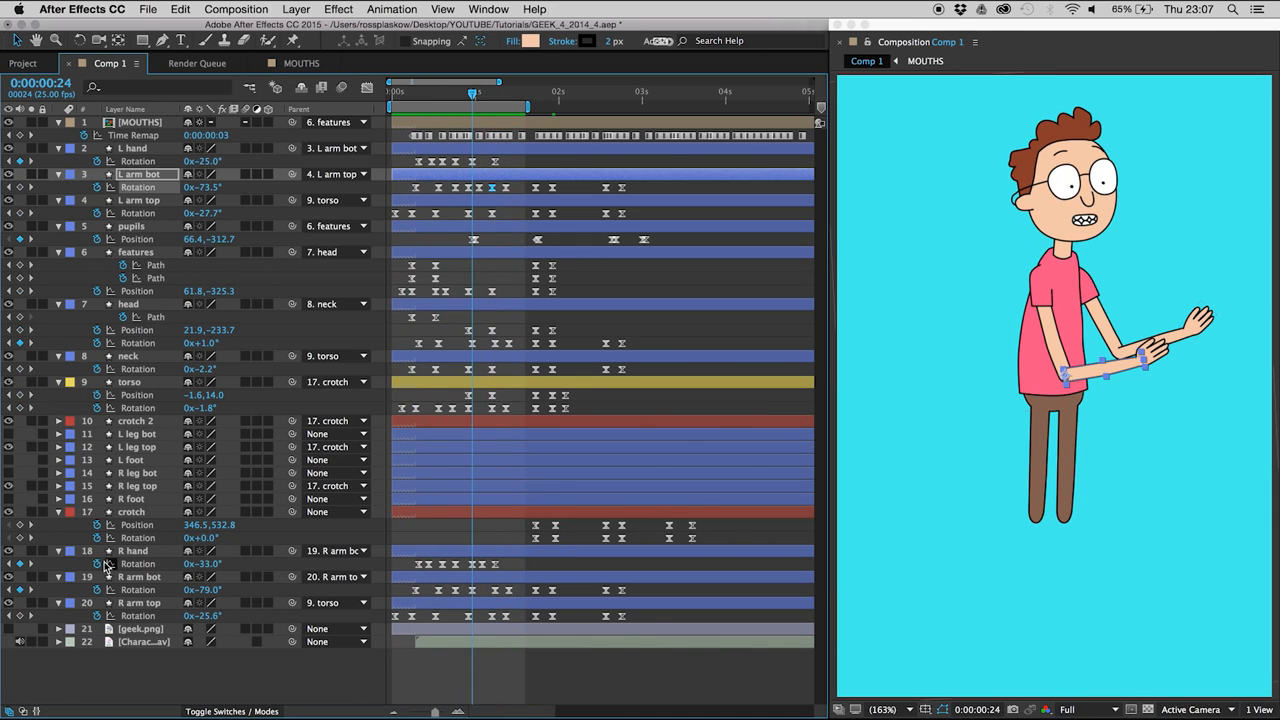
- Set the R arm bot Rotation to -72.3° at 0:00:01:02 so the right forearm drags, and preview the motion
click(135, 578)
key(Page_Down)
key(Page_Down)
key(Page_Down)
key(Page_Down)
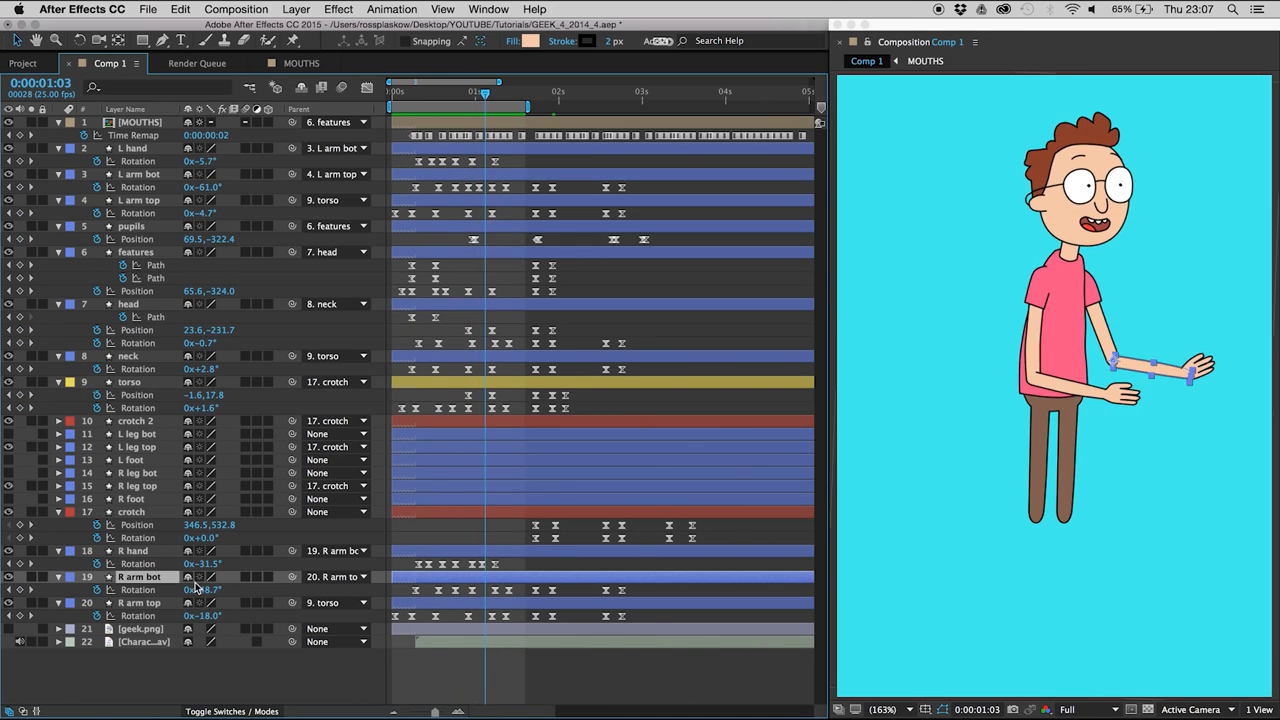
key(Page_Up)
drag(199, 590, 200, 592)
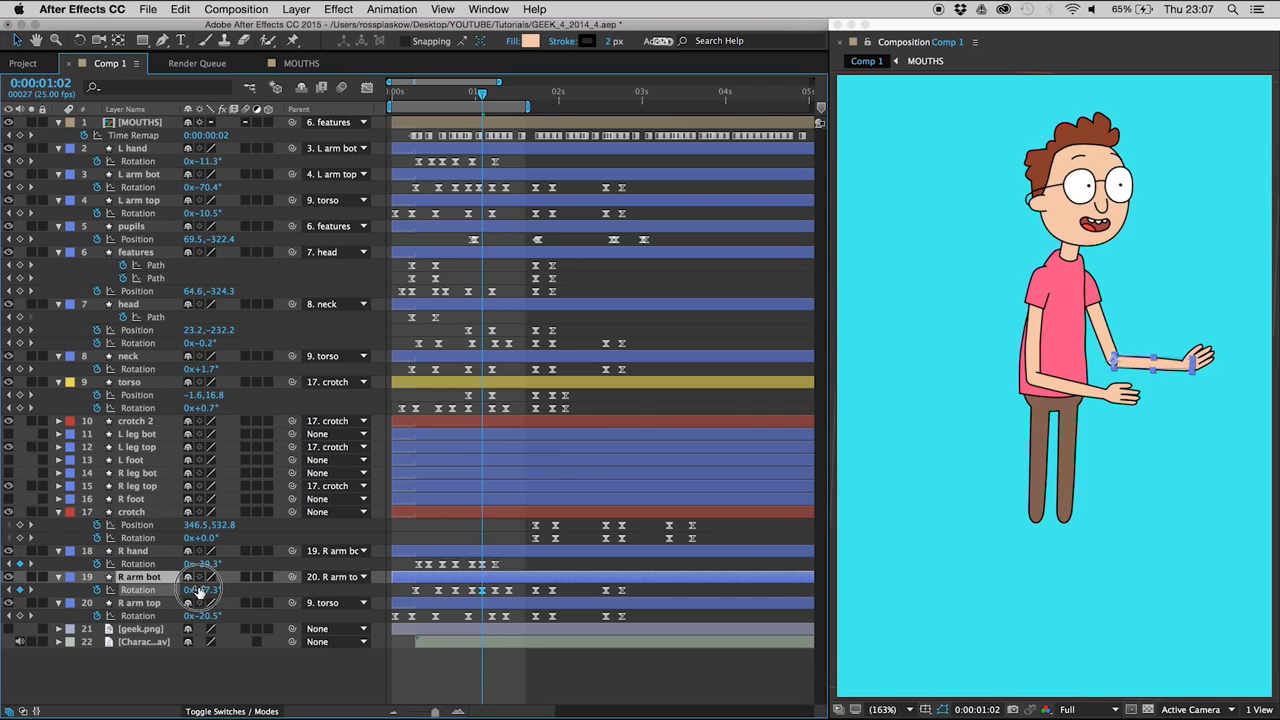
key(space)
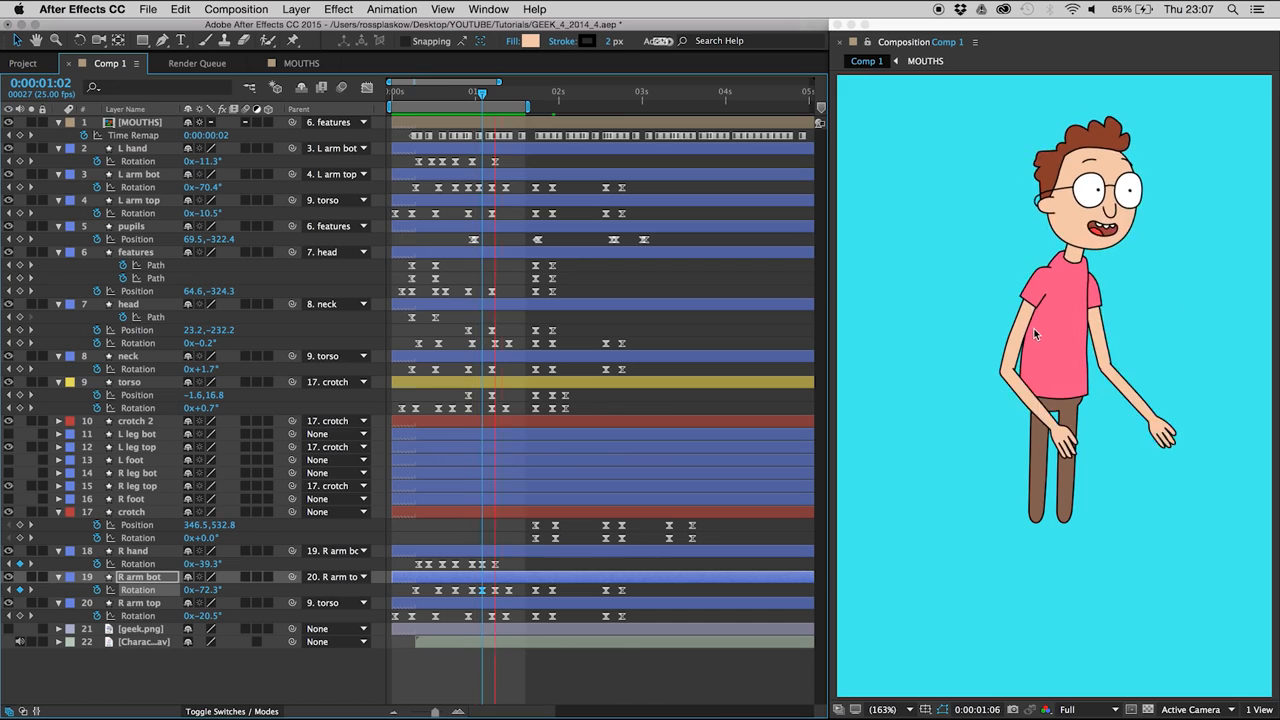
key(space)
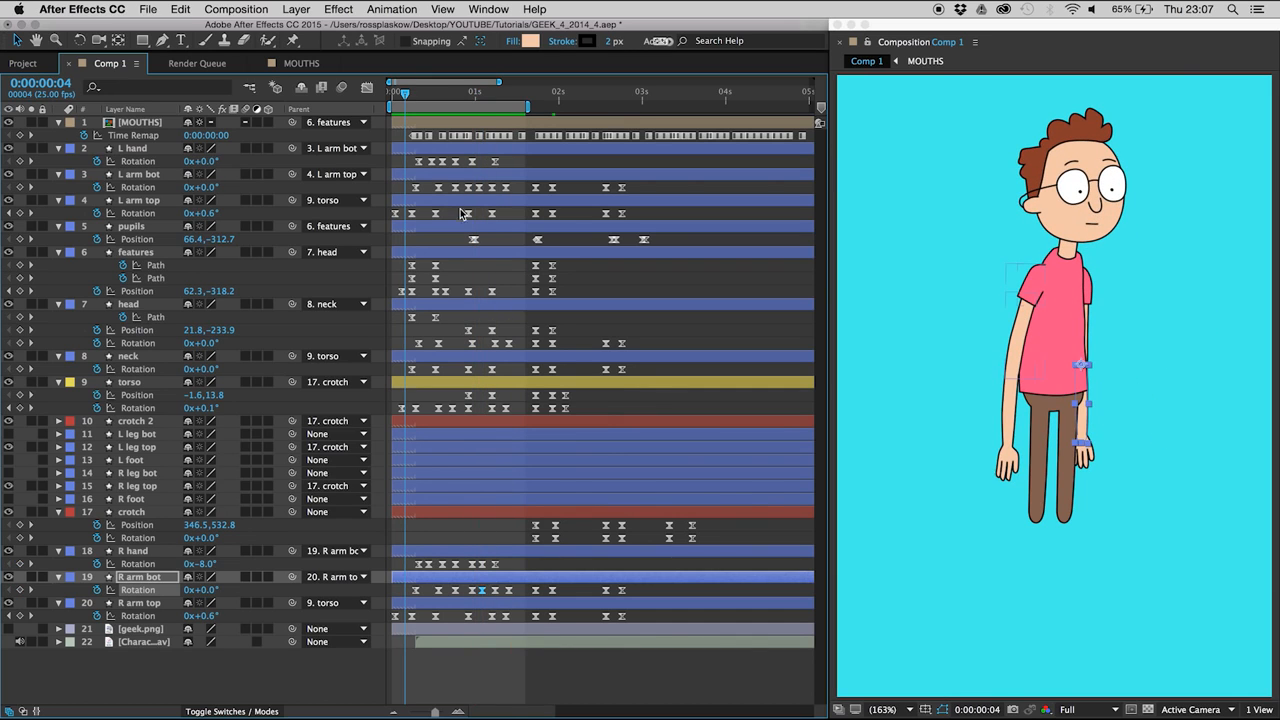
- Add an L arm top Rotation keyframe of -31° at 0:00:00:20, set Rotation to -32° at 0:00:00:23, and preview
click(465, 213)
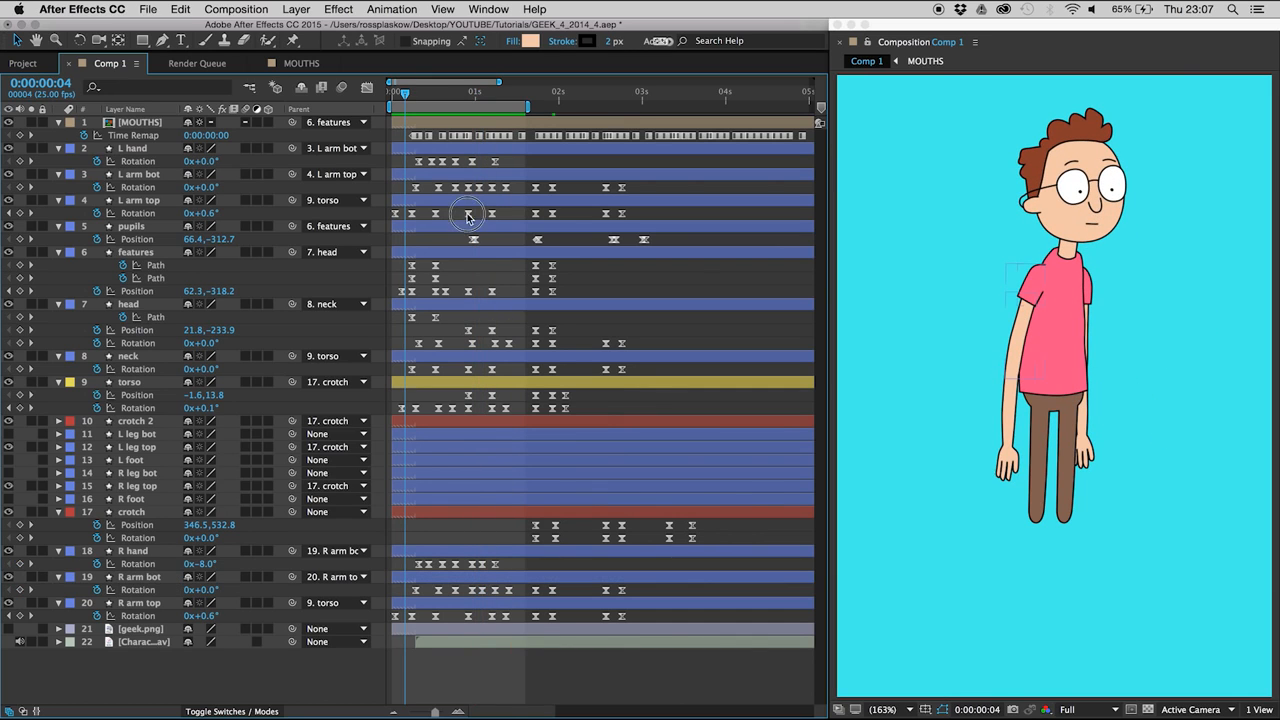
mouse_move(470, 98)
mouse_down()
mouse_move(494, 94)
mouse_move(466, 98)
mouse_up()
key(Page_Up)
key(Page_Up)
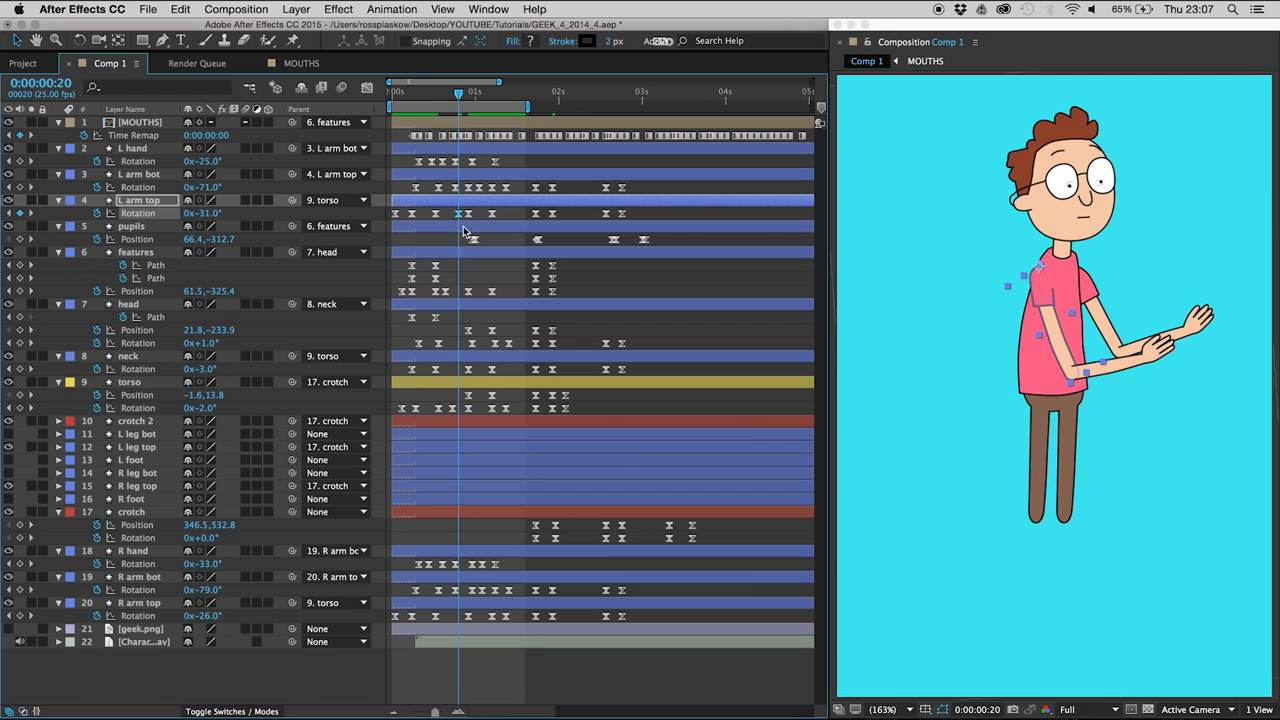
key(Page_Down)
key(Page_Down)
key(Page_Down)
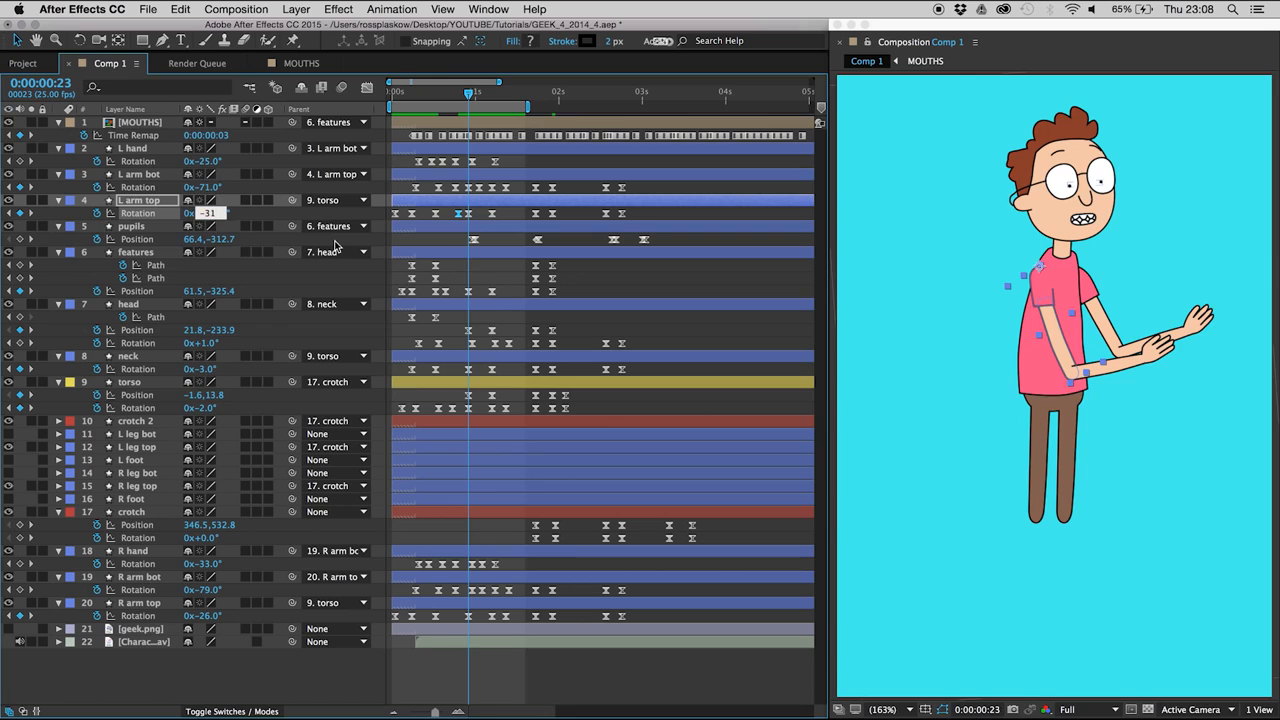
key(Return)
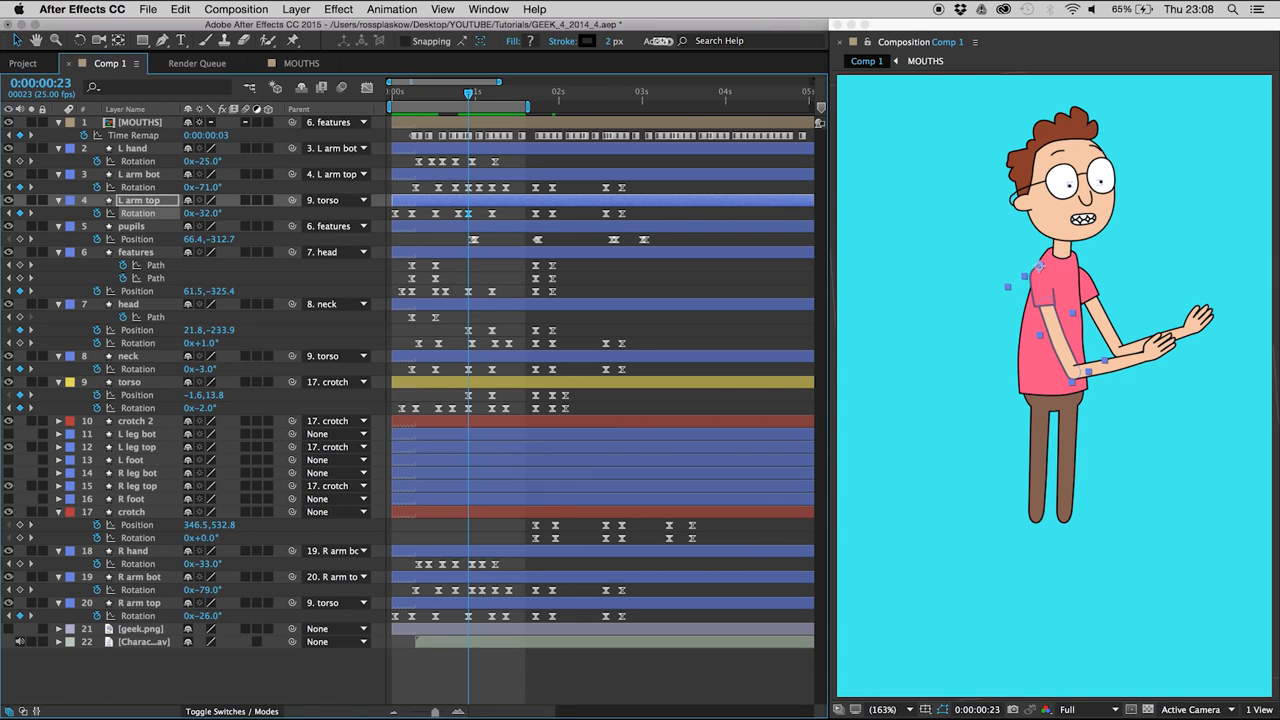
key(space)
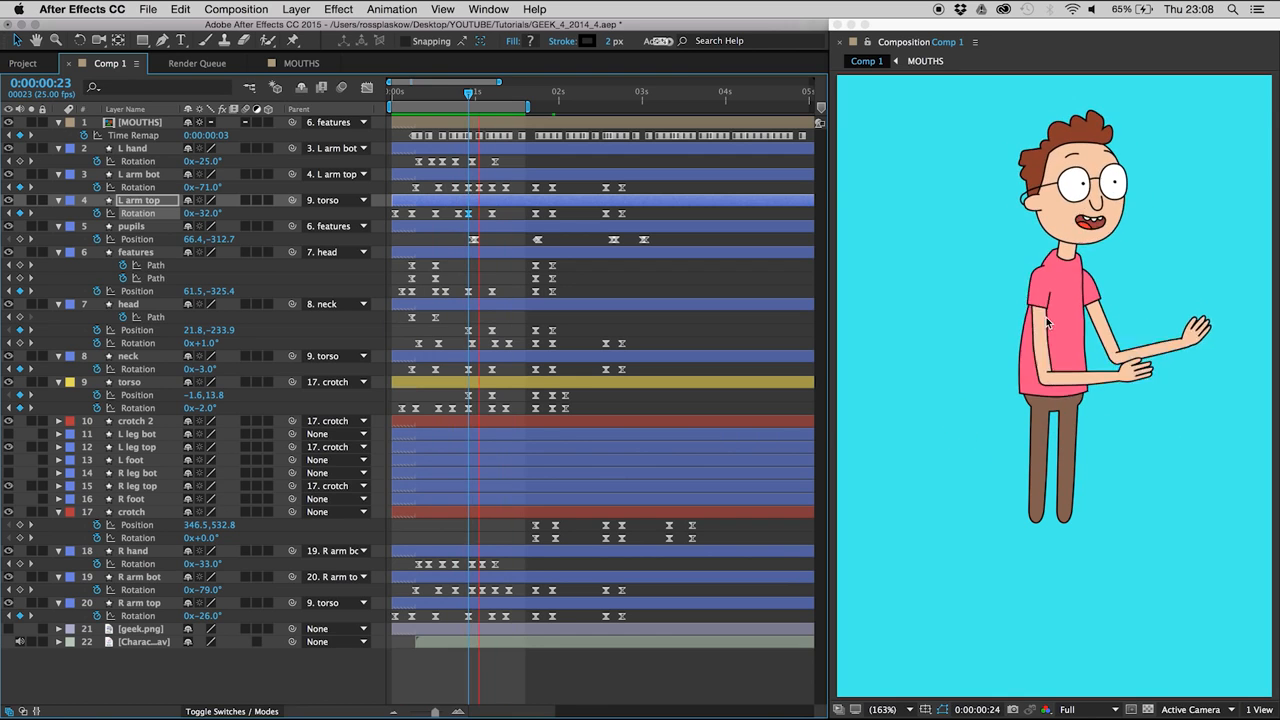
key(space)
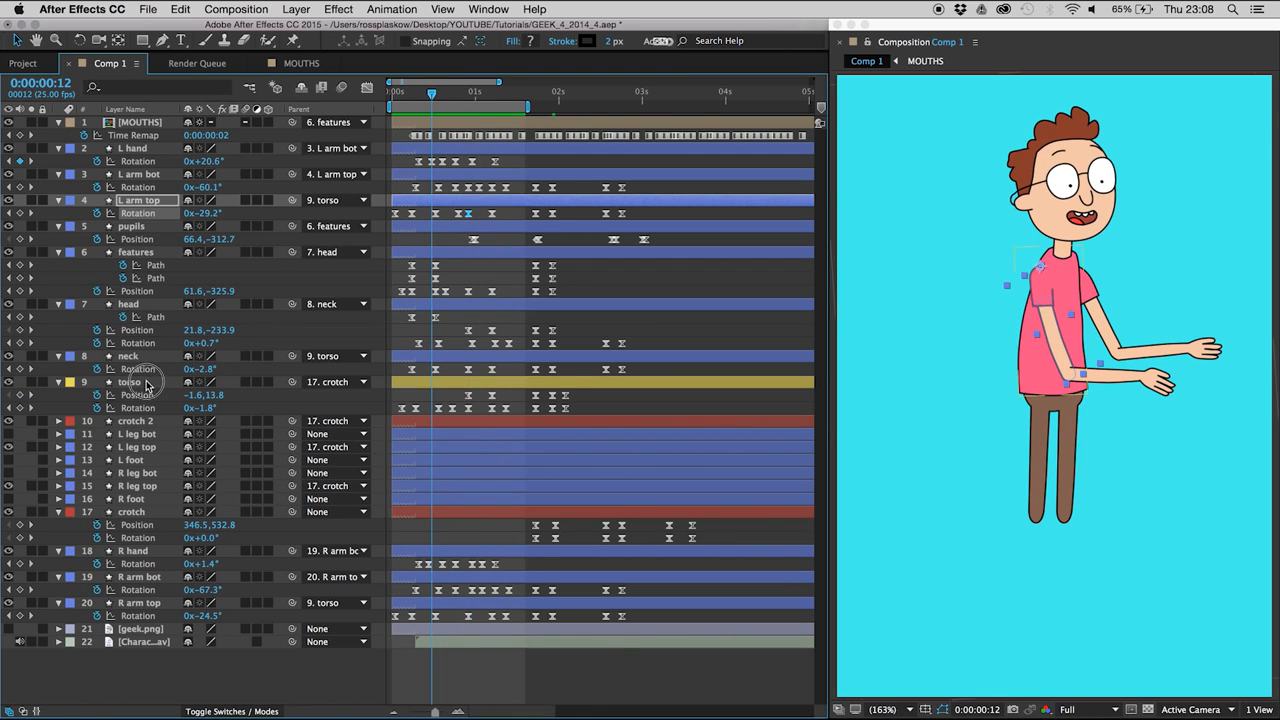
- Add a torso Position keyframe holding the current value at 0:00:00:19, and set Position to -2.6, 12.8 at 0:00:00:23
click(147, 385)
mouse_move(465, 95)
mouse_down()
mouse_move(497, 108)
mouse_move(456, 100)
mouse_move(469, 104)
mouse_up()
key(Page_Up)
key(Page_Up)
key(Page_Up)
key(Page_Up)
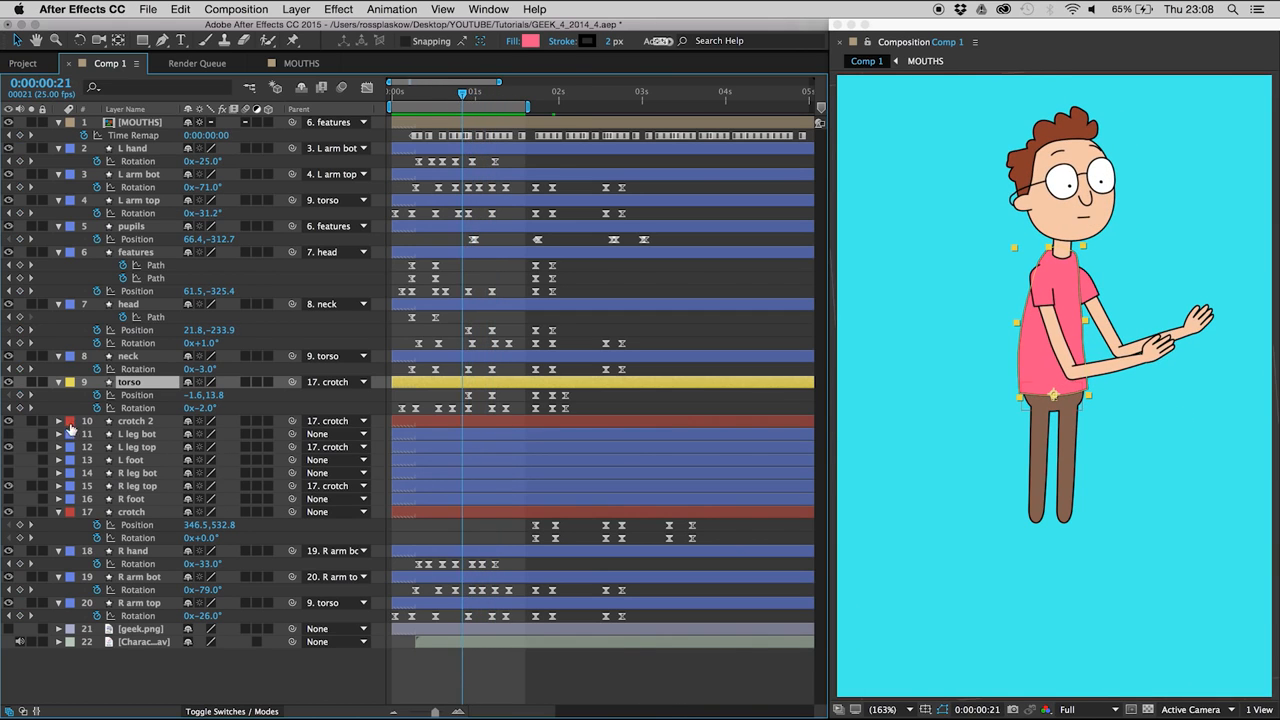
key(Page_Down)
key(Page_Down)
key(Page_Down)
key(Page_Down)
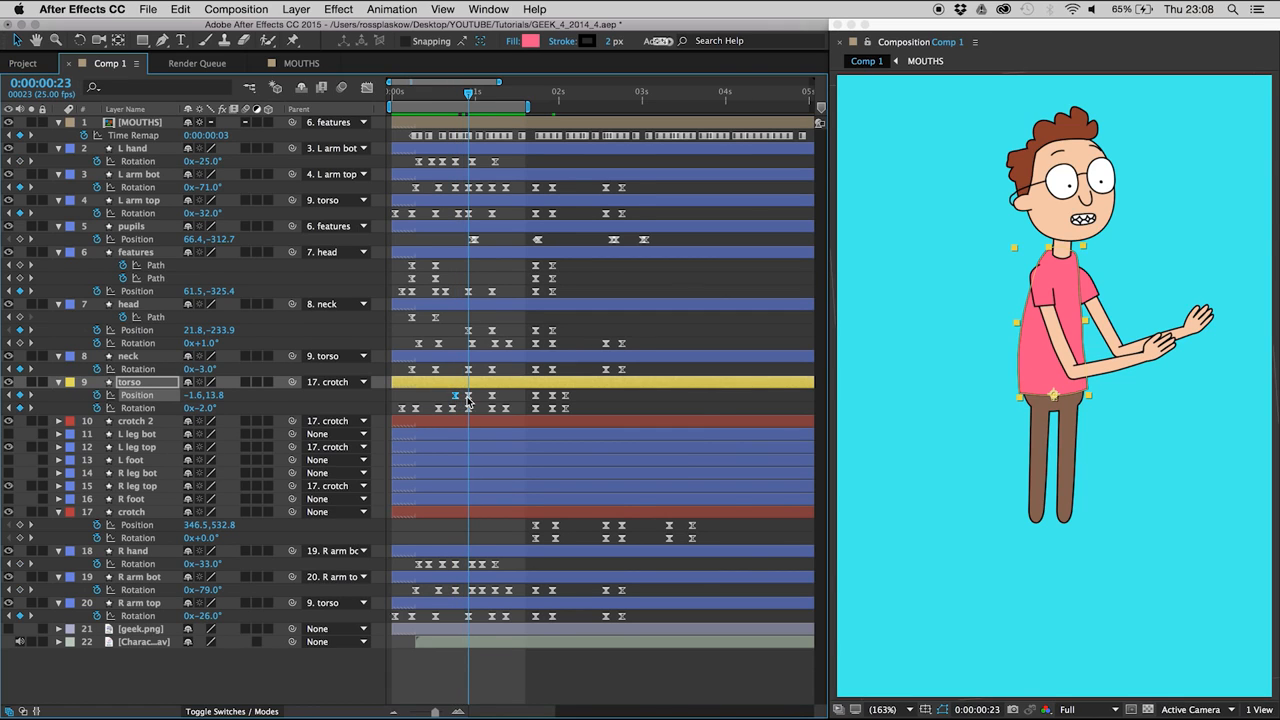
key(Up)
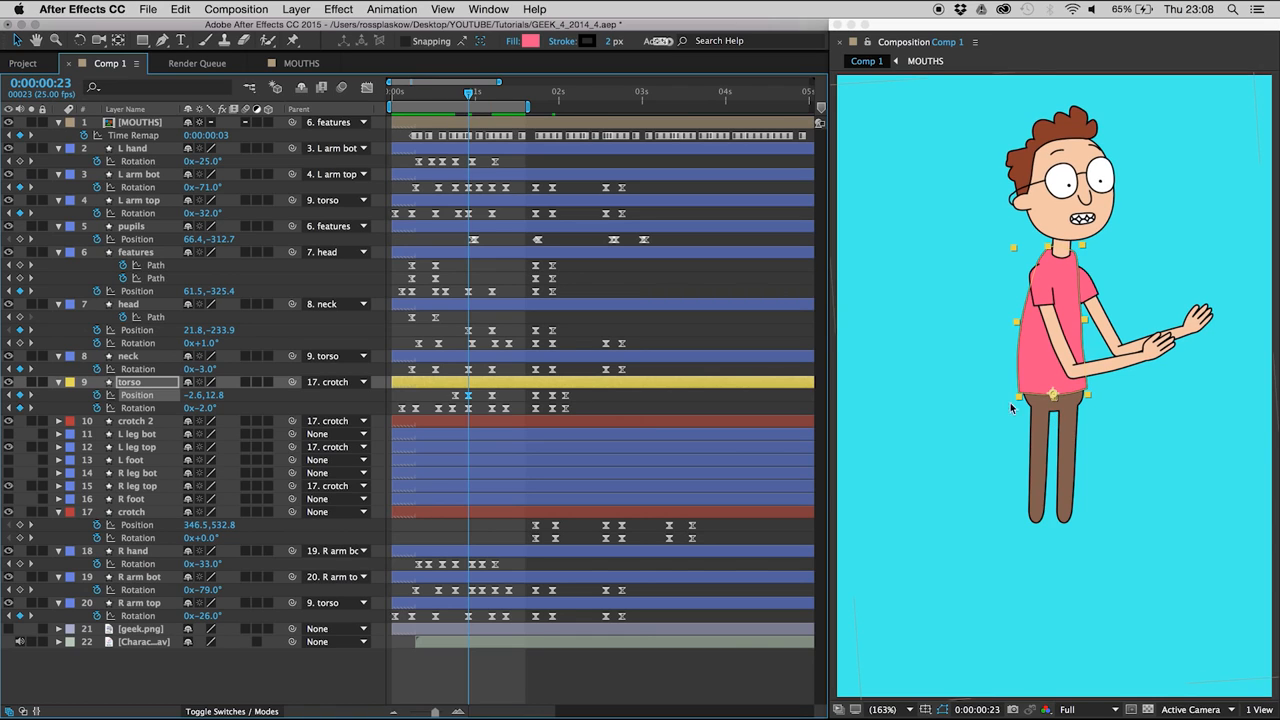
click(488, 402)
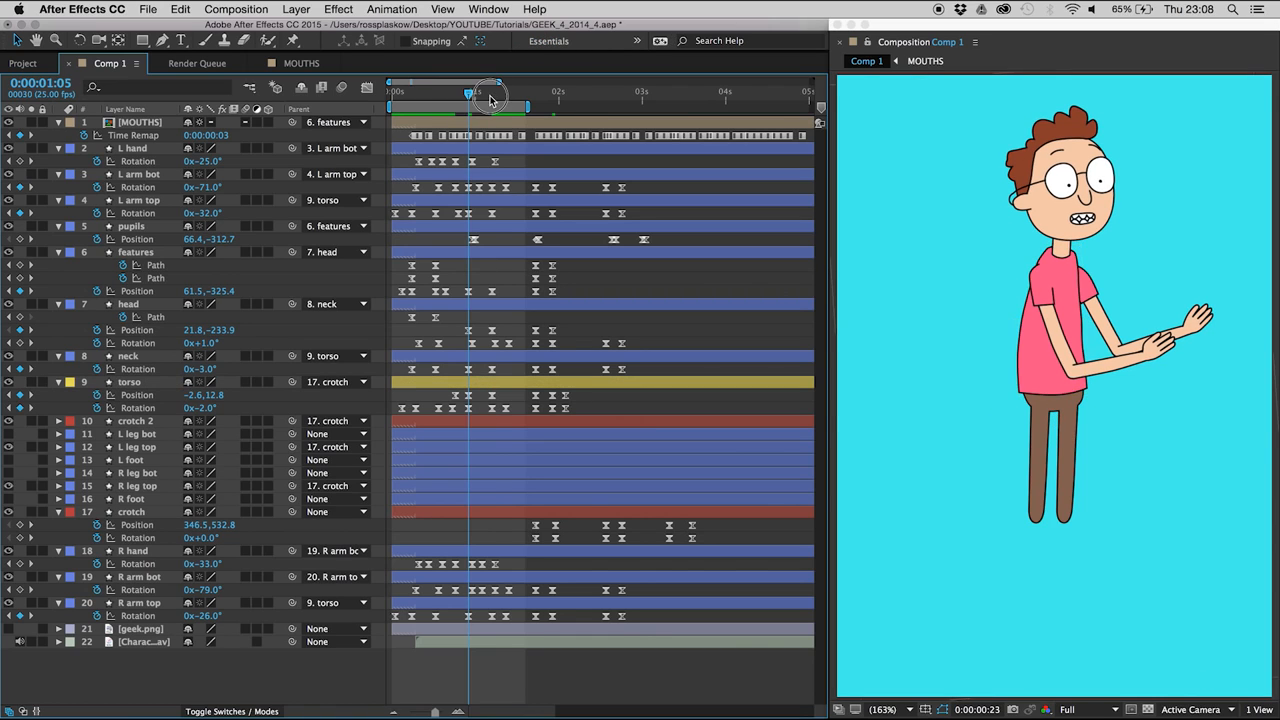
- Add a torso Position keyframe holding the current value at 0:00:01:09
click(491, 98)
key(Page_Down)
key(Page_Down)
key(Page_Down)
key(Page_Down)
click(20, 396)
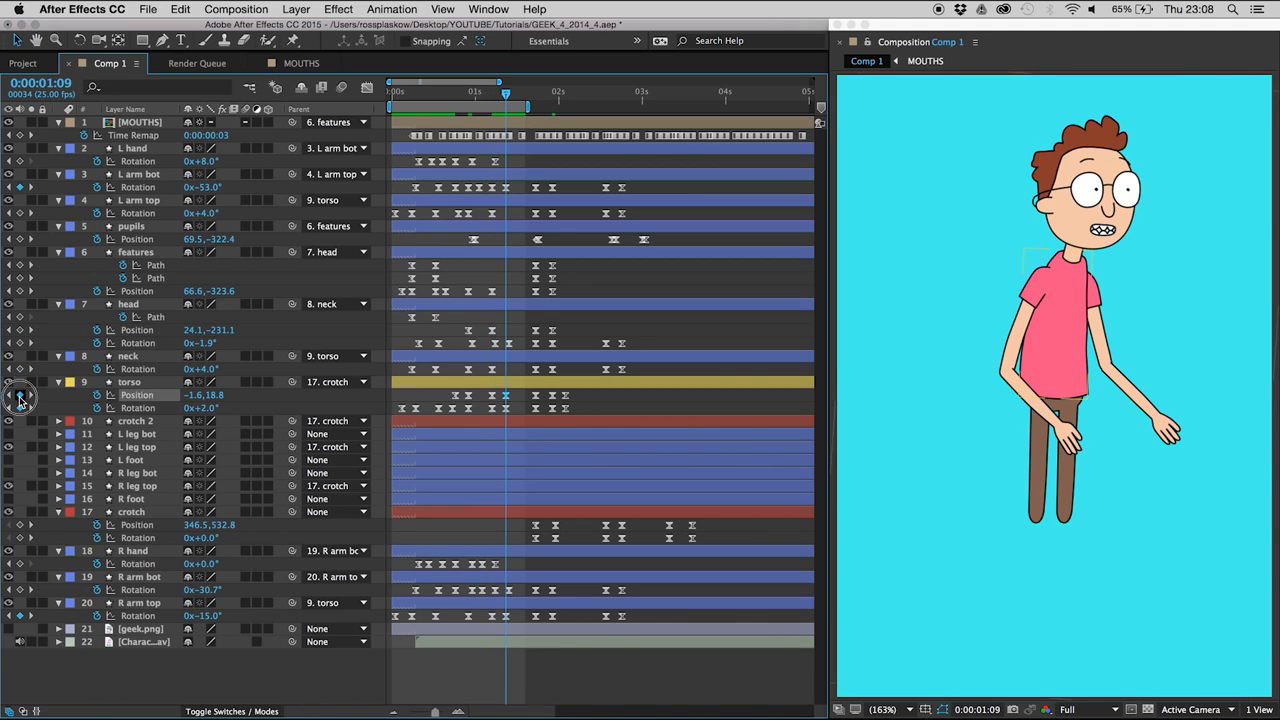
- Try a torso overshoot by setting Position to -0.6, 19.8 on the 0:00:01:05 keyframe, and preview it
key(Page_Up)
key(Page_Up)
key(Page_Up)
key(Page_Up)
click(491, 398)
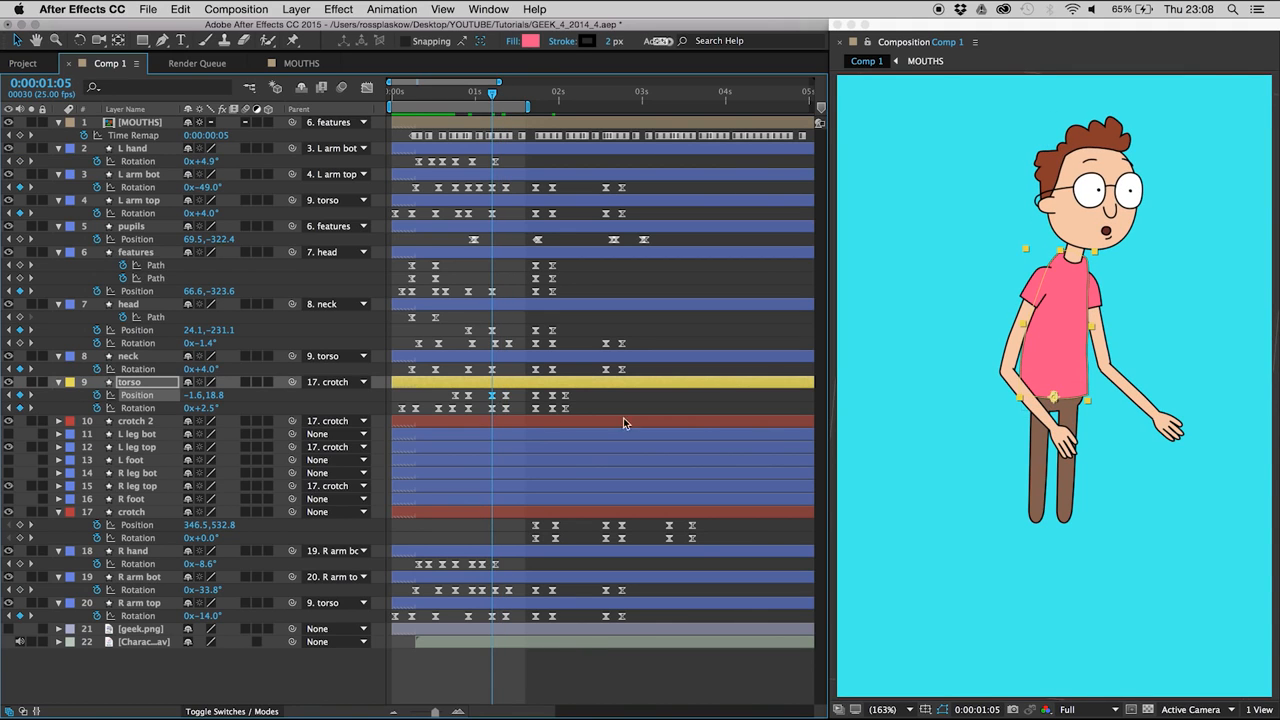
key(Right)
key(Down)
key(space)
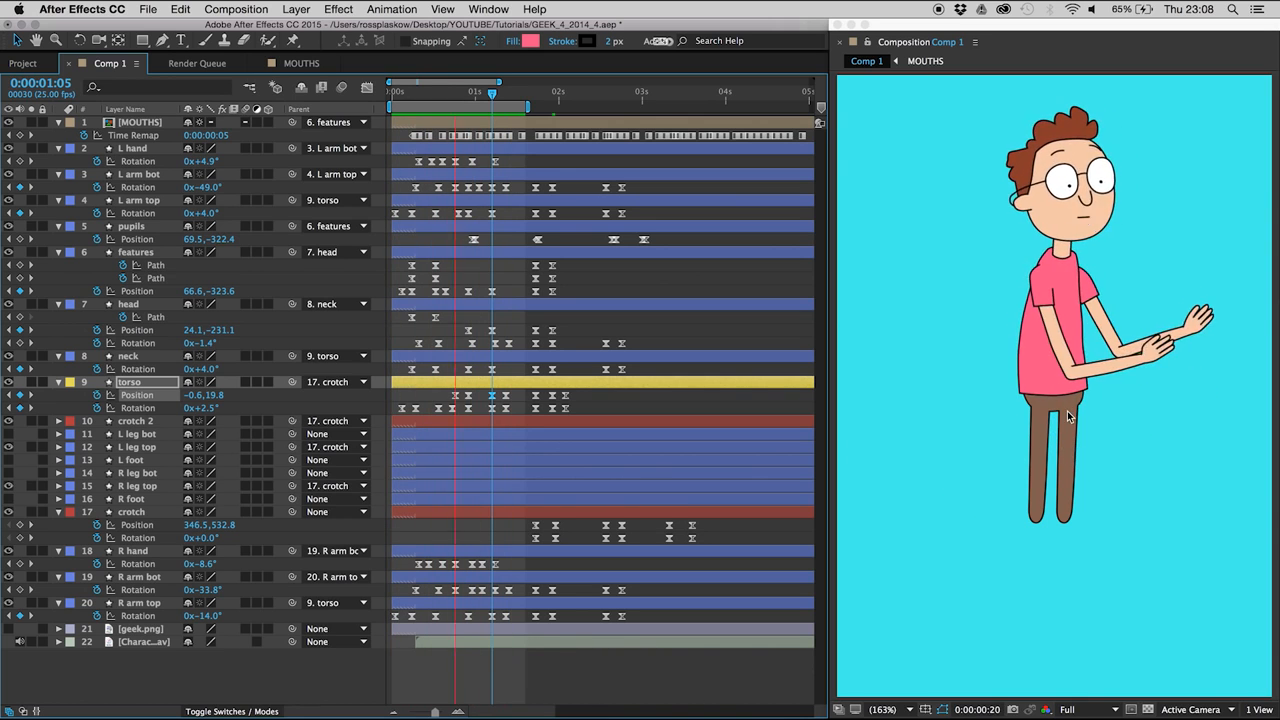
key(space)
- Undo the torso Position overshoot at 0:00:01:05 and preview the motion
drag(498, 93, 496, 97)
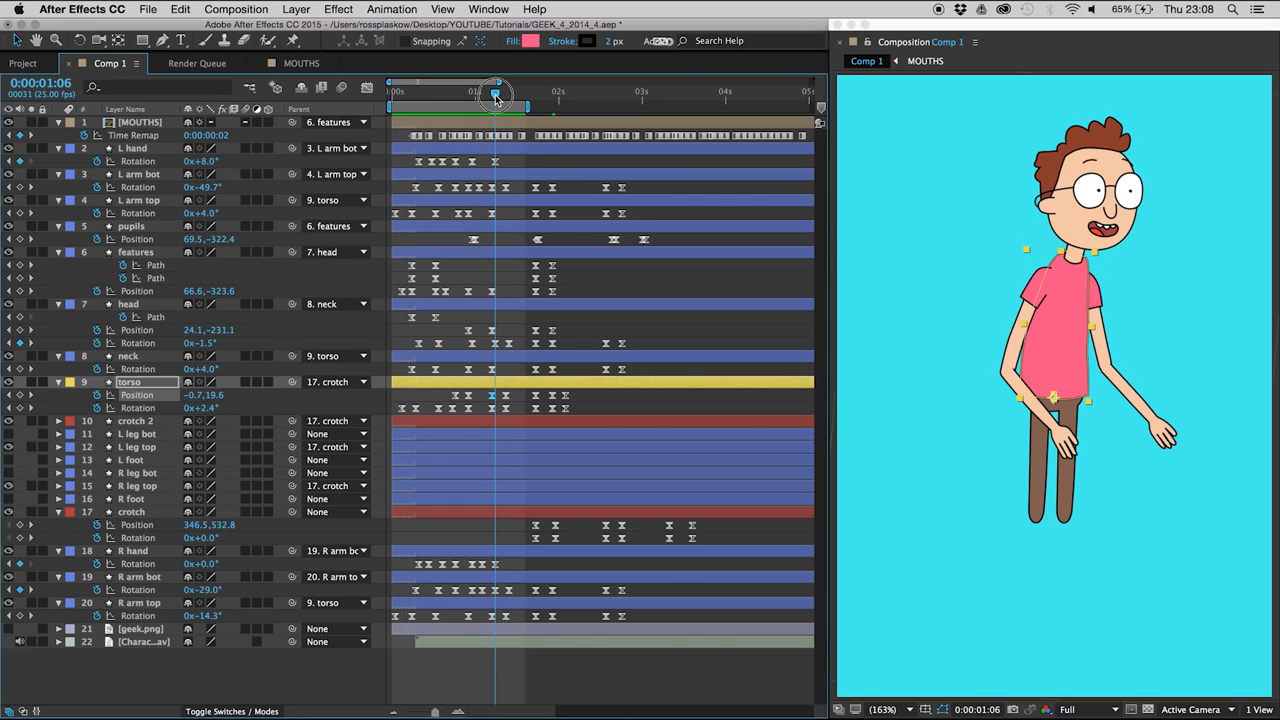
key(Page_Up)
key(space)
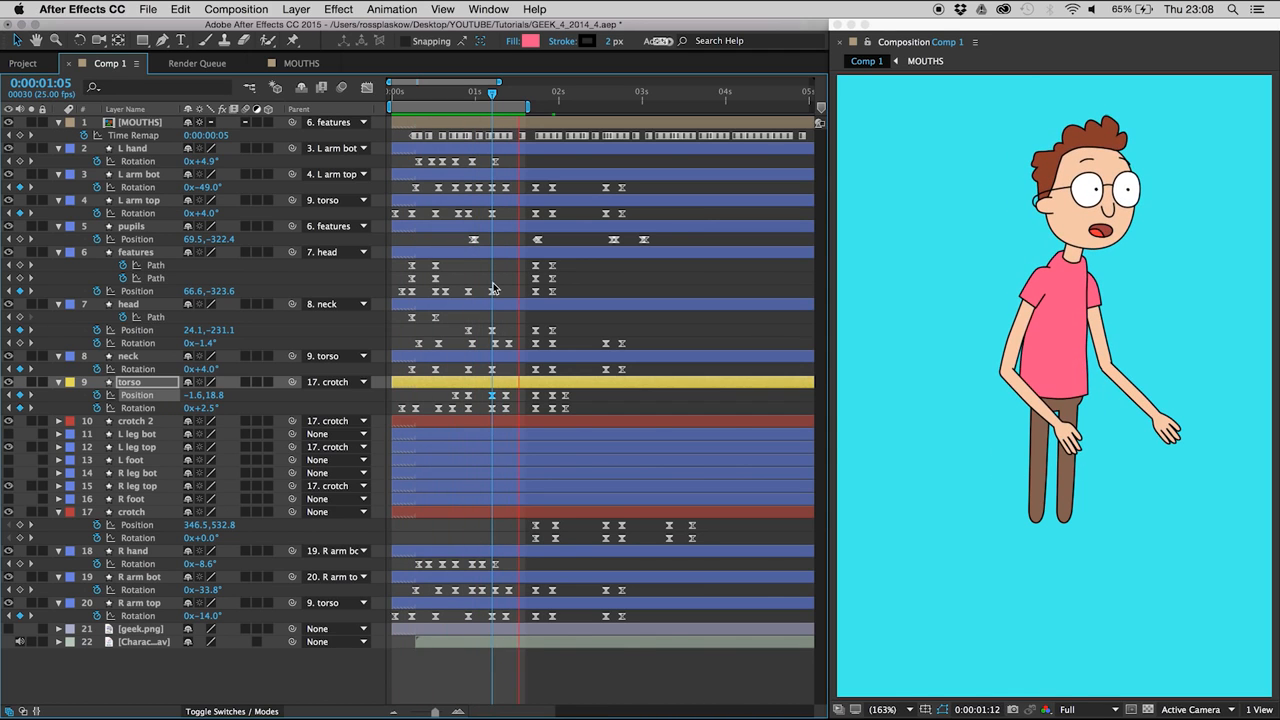
key(space)
- Delete the torso Position keyframe at 0:00:01:09 and preview the animation
key(Page_Up)
key(Page_Up)
key(Page_Down)
key(Page_Down)
key(Page_Down)
key(Page_Up)
key(Page_Up)
key(Page_Up)
key(Page_Up)
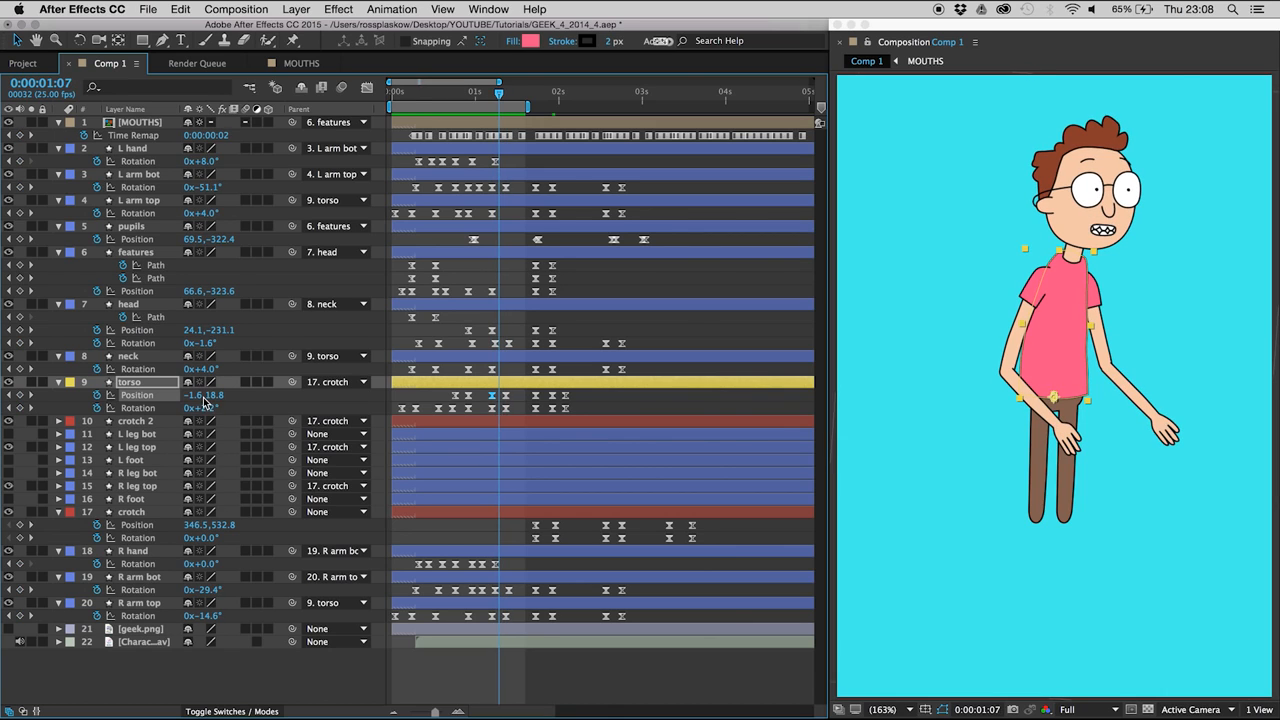
key(Page_Down)
key(Page_Down)
key(Page_Down)
click(505, 397)
key(Delete)
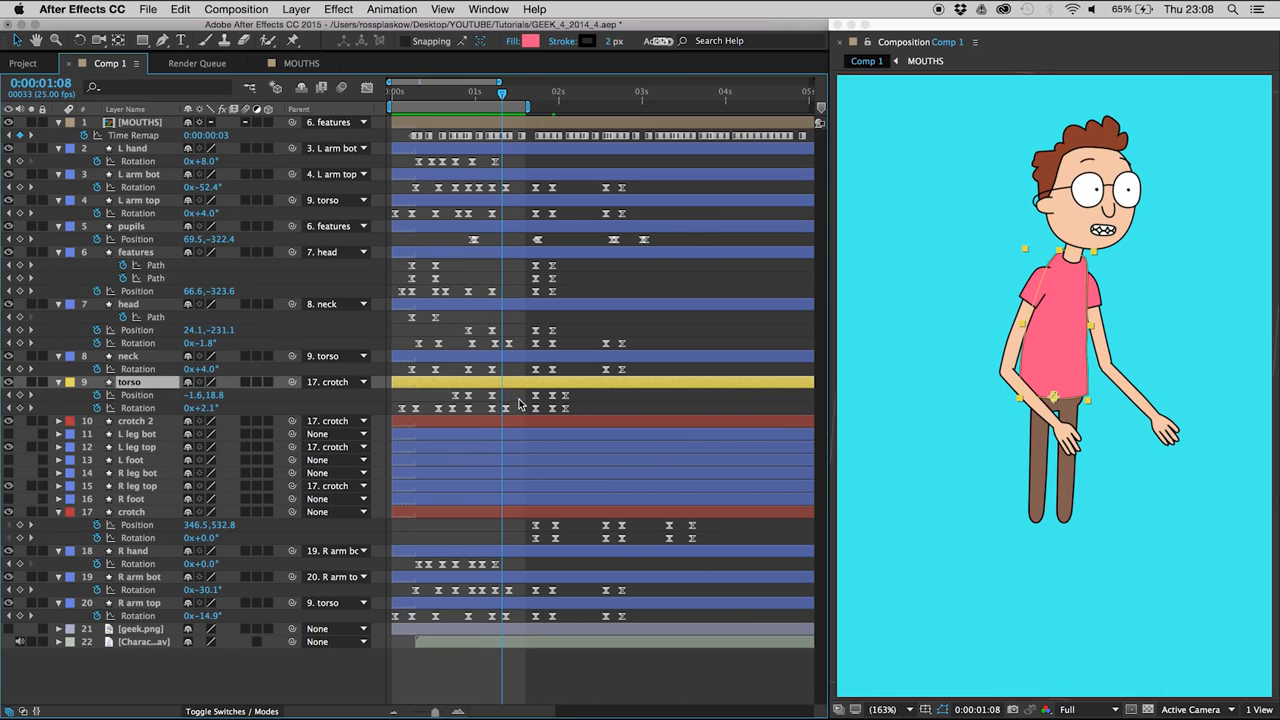
click(516, 413)
key(space)
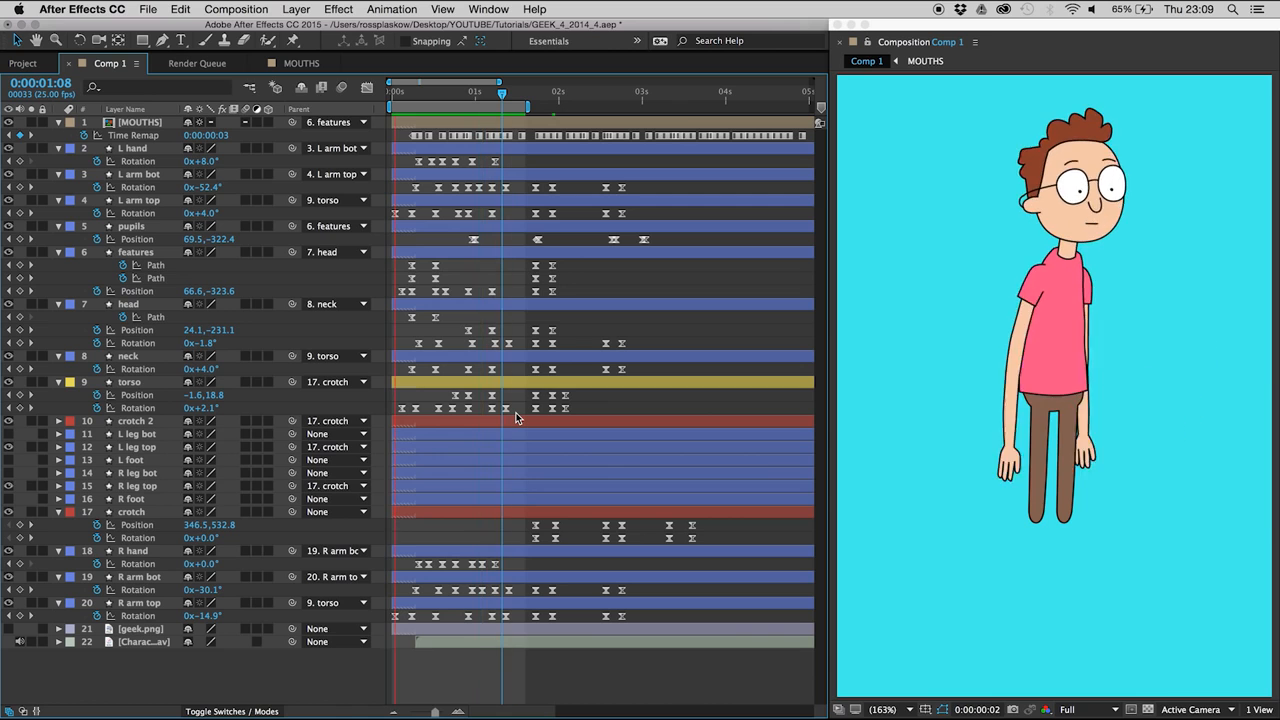
key(space)
- Adjust the L arm bot Rotation keyframes from 0:00:00:14 to 0:00:01:01 together, bringing Rotation at 0:00:00:14 to -96°, and preview
mouse_move(443, 92)
mouse_down()
mouse_move(410, 90)
mouse_move(429, 89)
mouse_up()
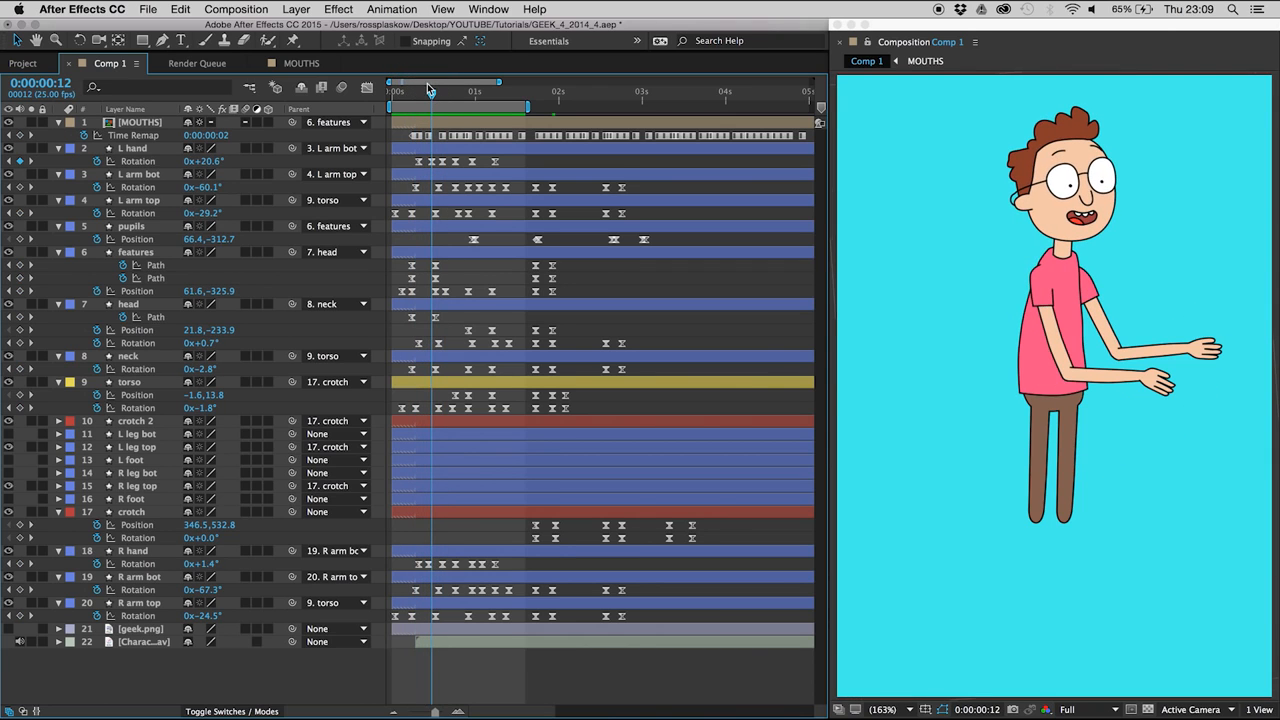
click(135, 175)
key(Page_Down)
key(Page_Down)
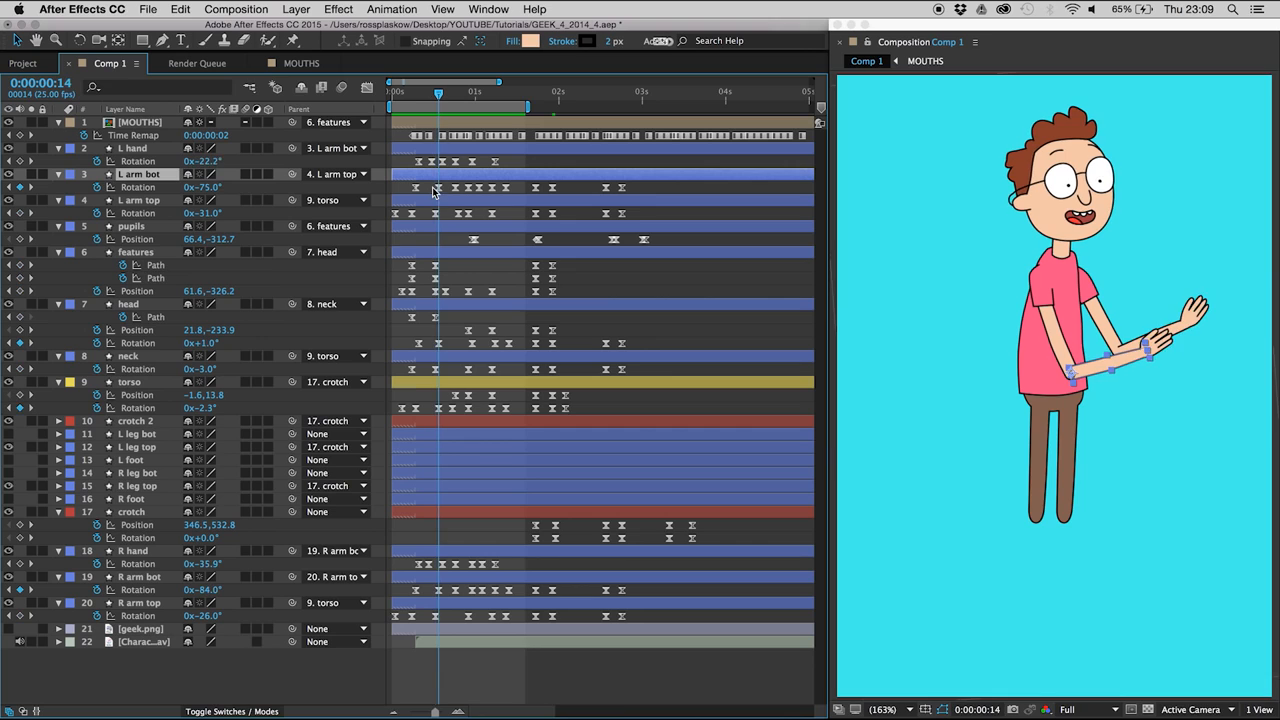
key(Page_Down)
key(Page_Down)
key(Page_Up)
key(Page_Up)
drag(429, 184, 479, 195)
drag(474, 100, 438, 94)
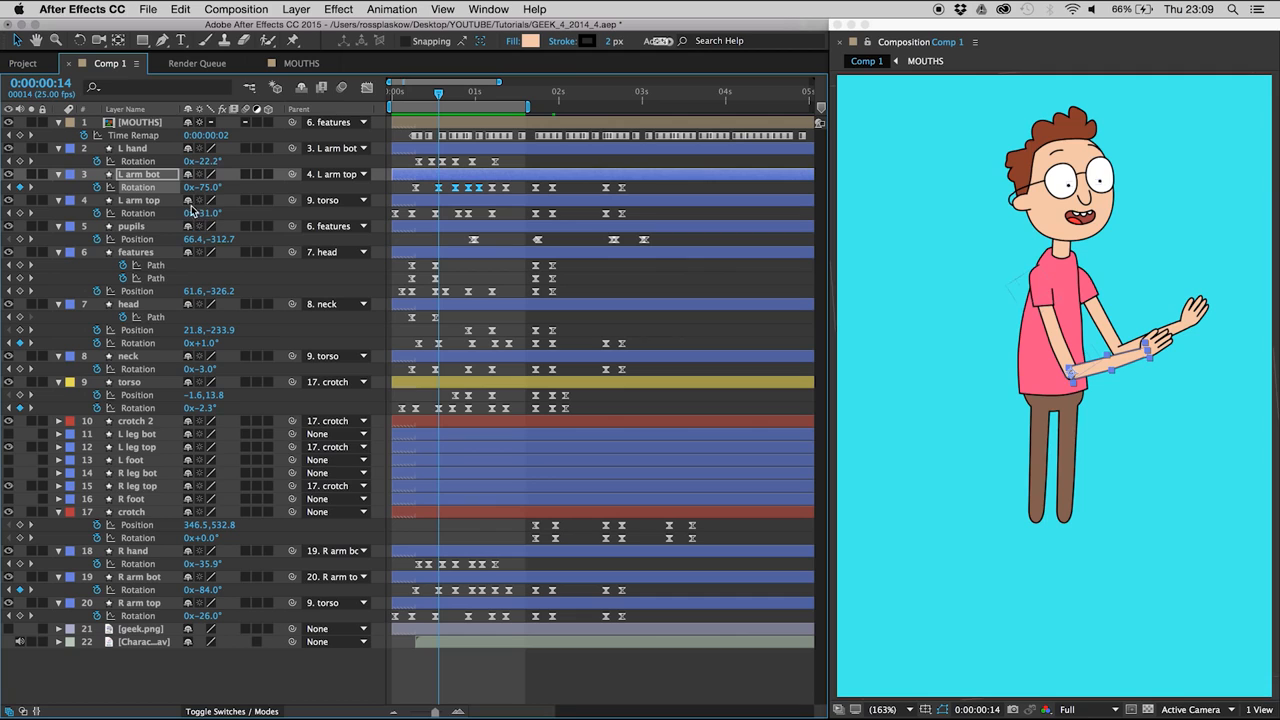
drag(203, 187, 183, 187)
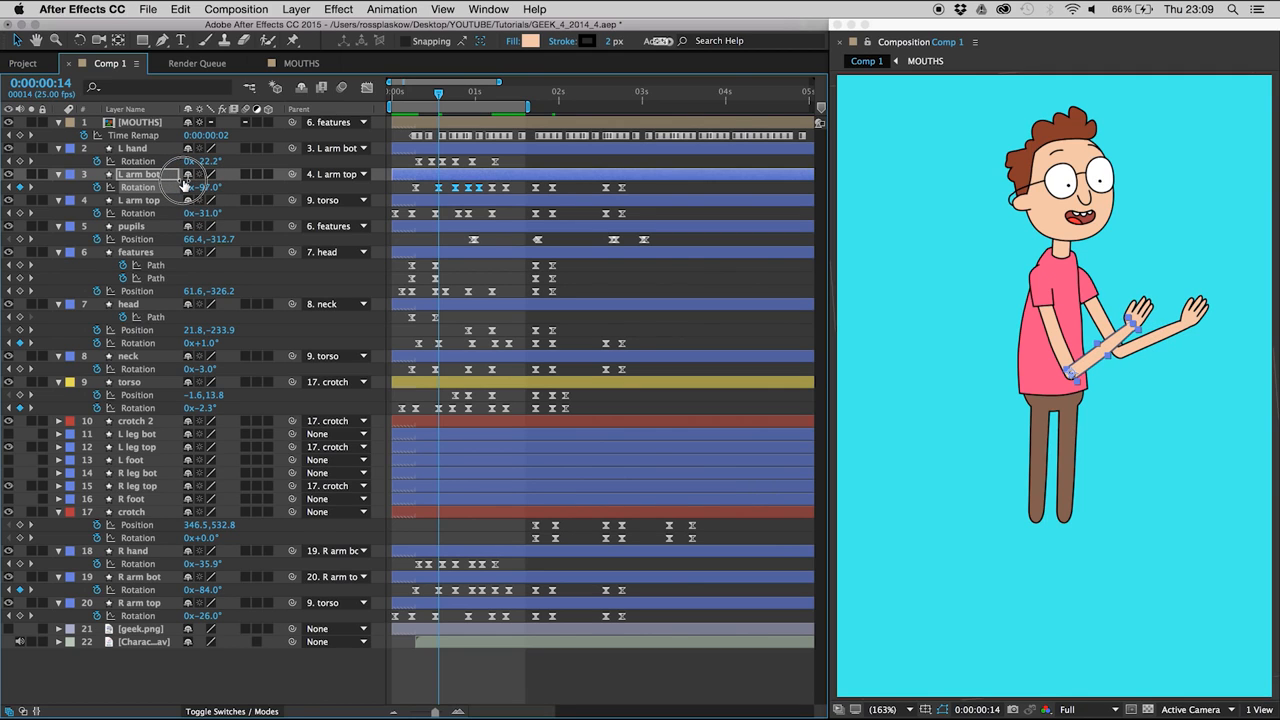
click(447, 193)
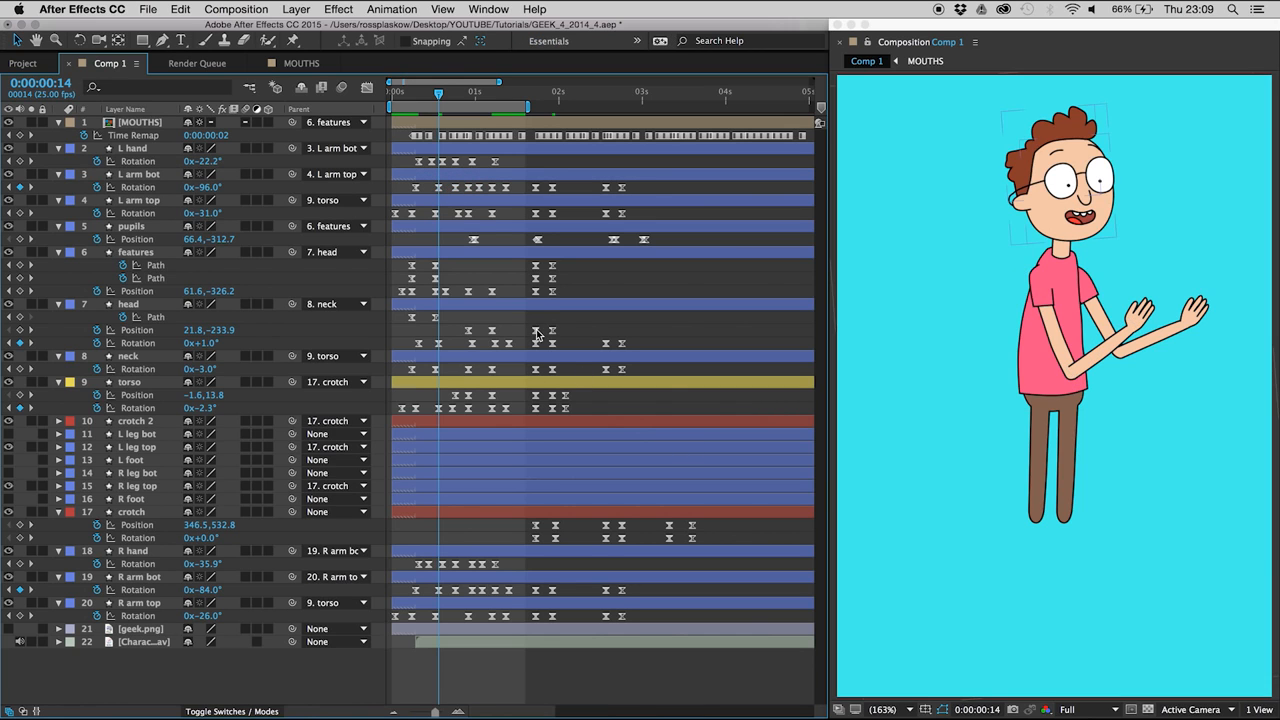
key(space)
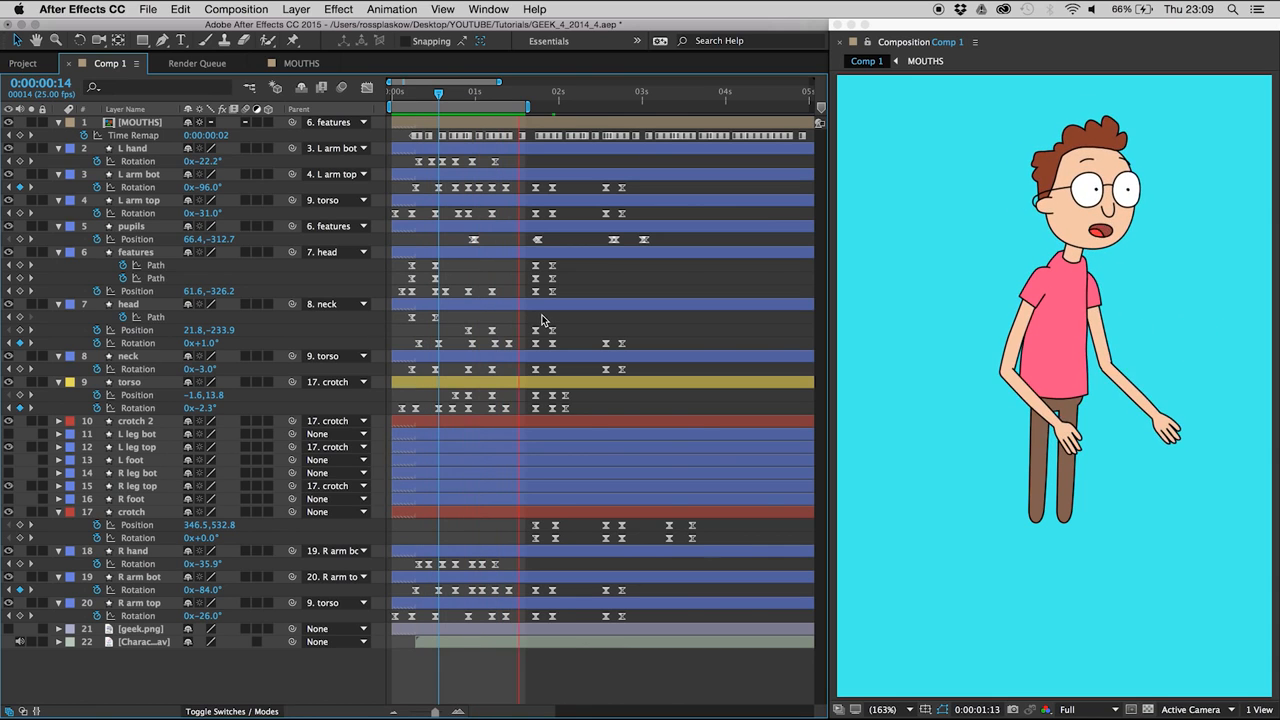
- Move the L arm top Rotation keyframe from 0:00:01:05 to 0:00:01:06 and preview the arm
drag(466, 94, 489, 108)
drag(490, 215, 493, 218)
click(506, 222)
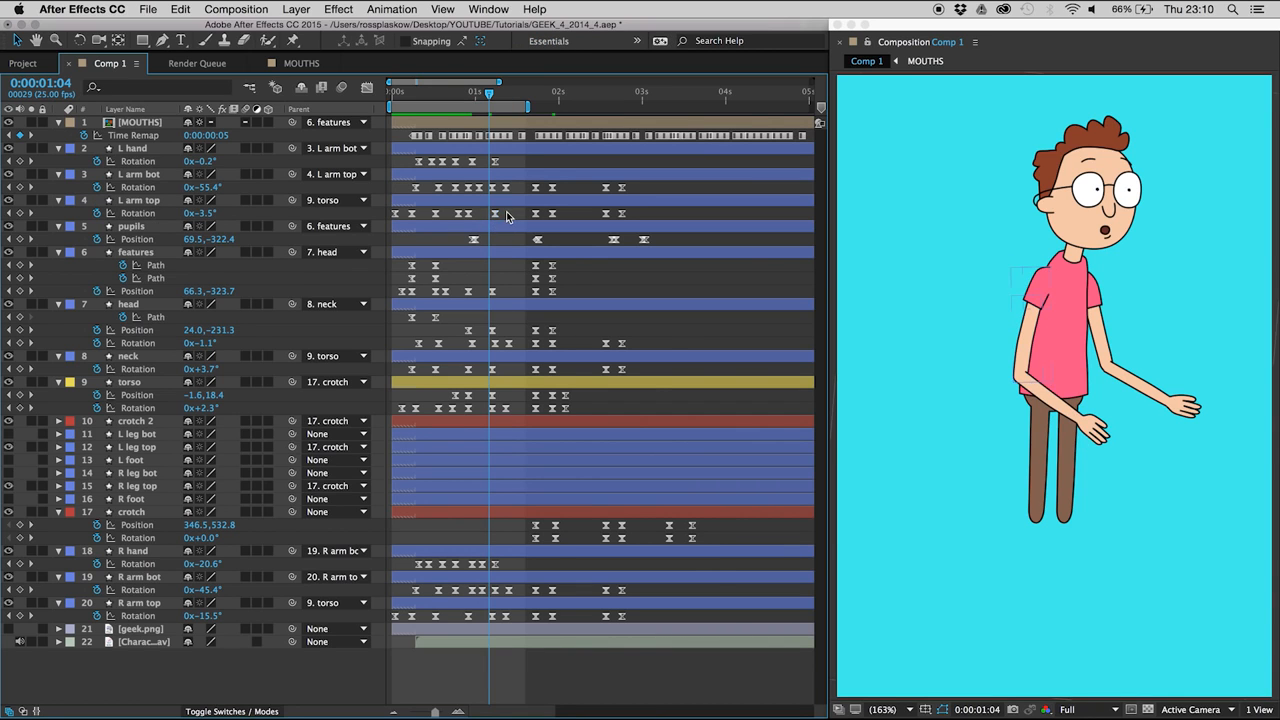
key(space)
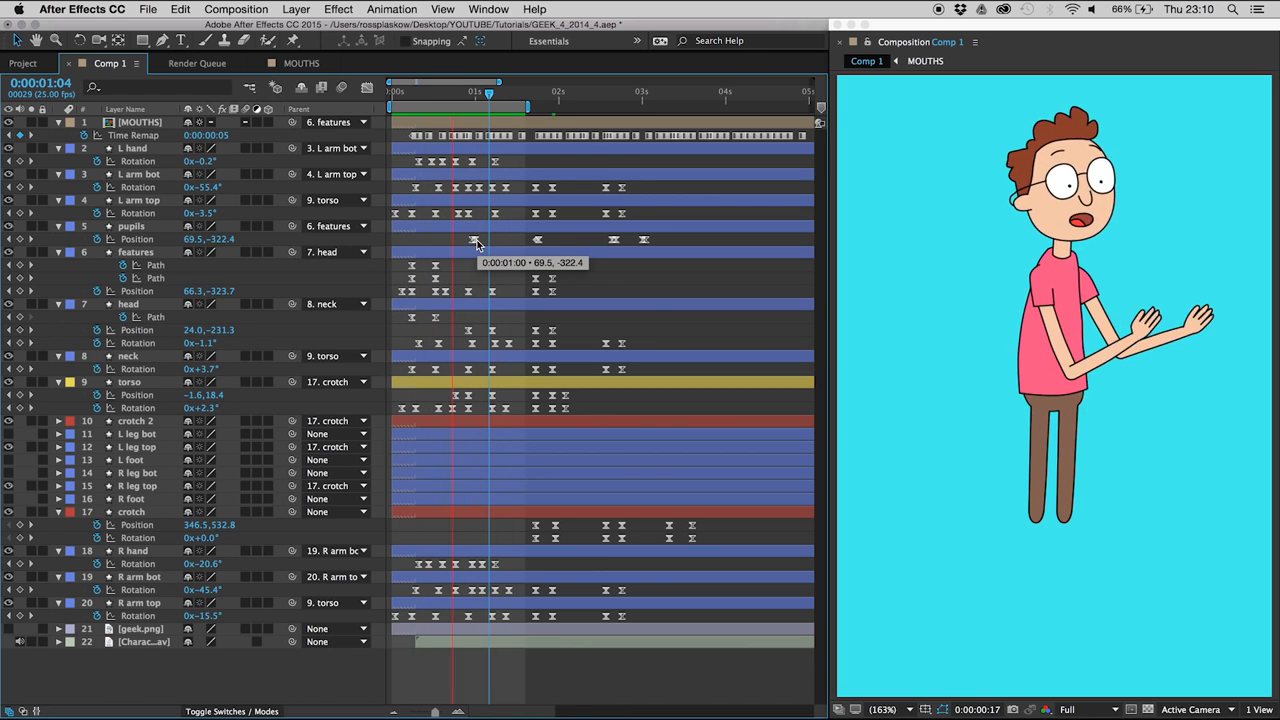
key(h)
key(space)
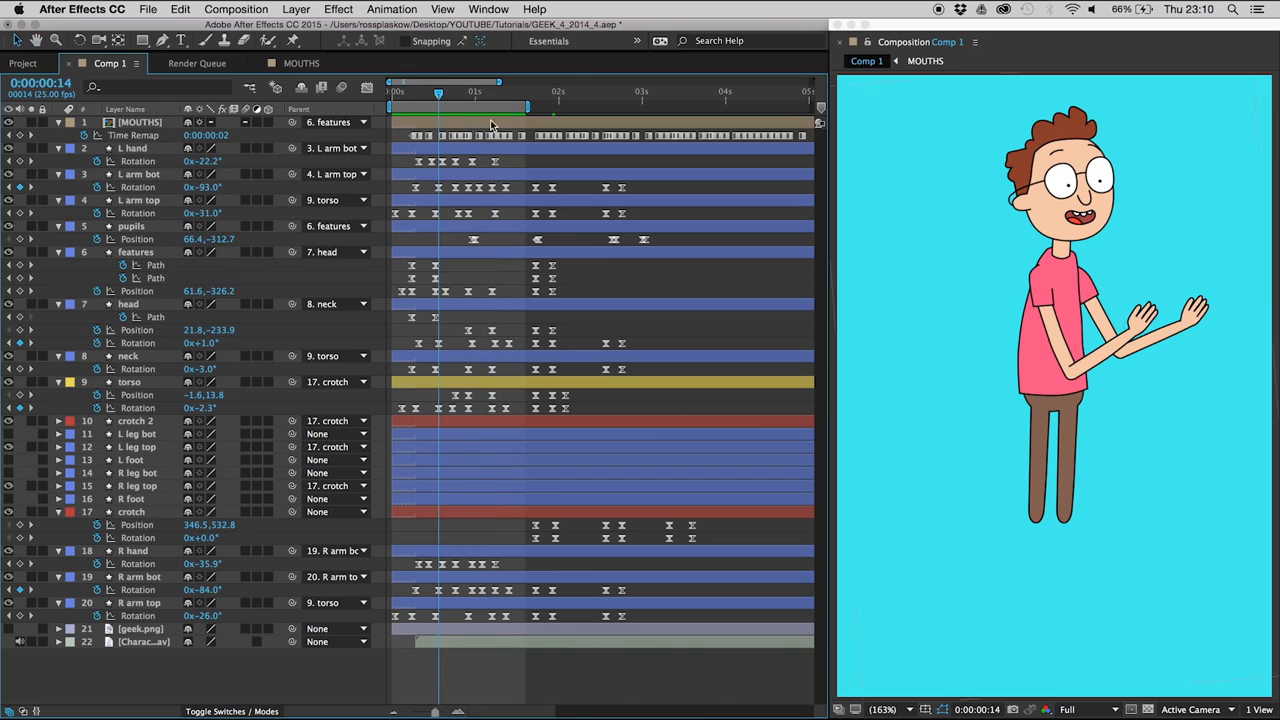
- Add an L hand Rotation keyframe holding the current value at 0:00:01:09, and set Rotation to 15° at 0:00:01:06
drag(484, 97, 493, 133)
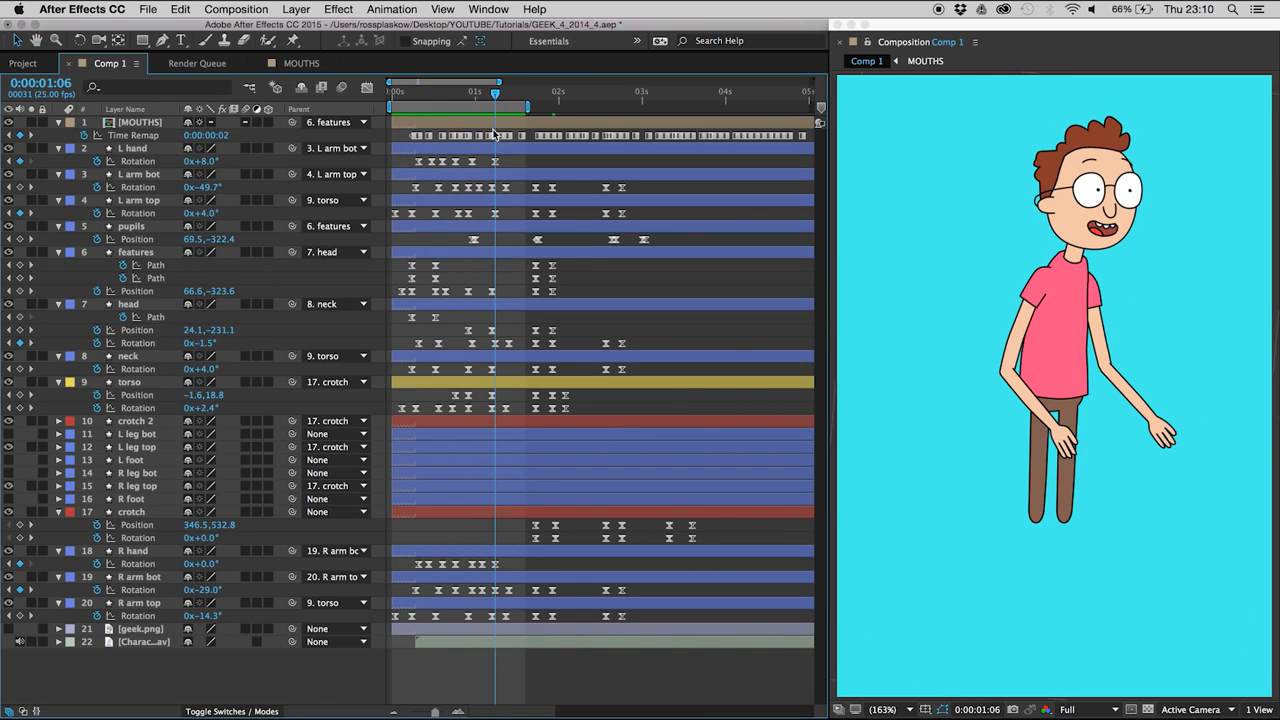
click(471, 161)
key(Page_Down)
key(Page_Down)
key(Page_Down)
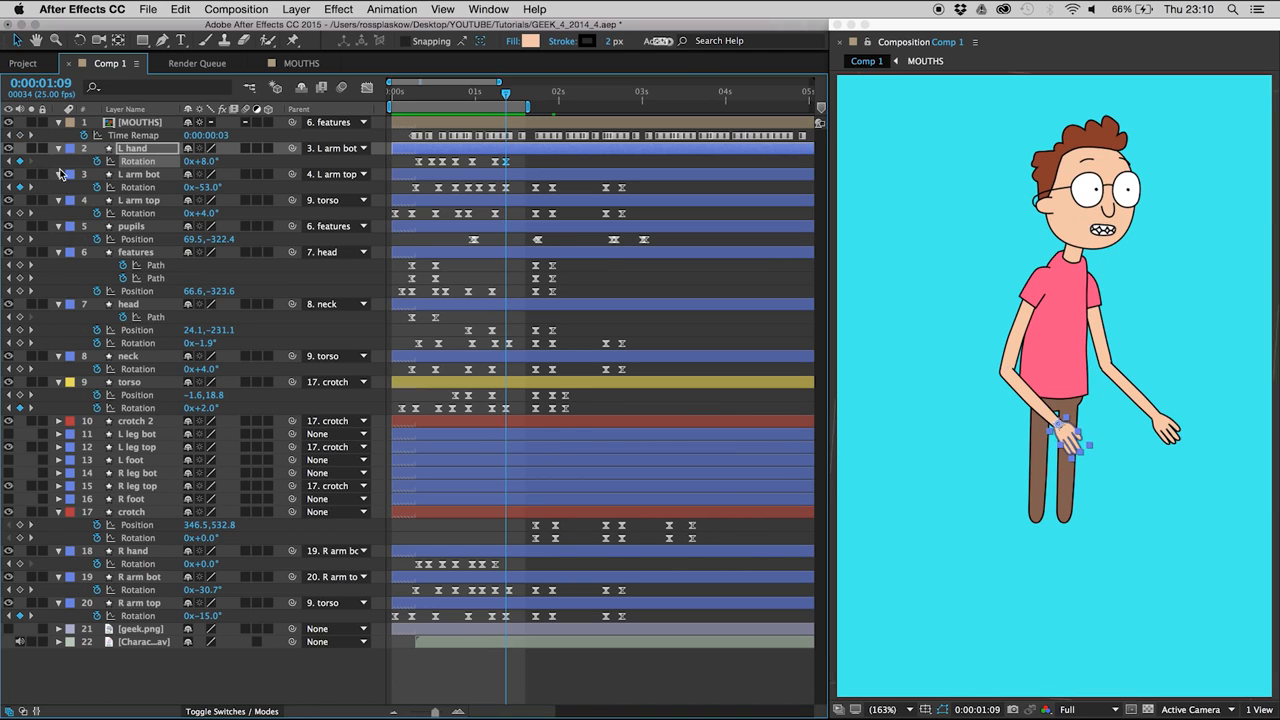
key(Page_Up)
key(Page_Up)
key(Page_Up)
drag(204, 166, 205, 157)
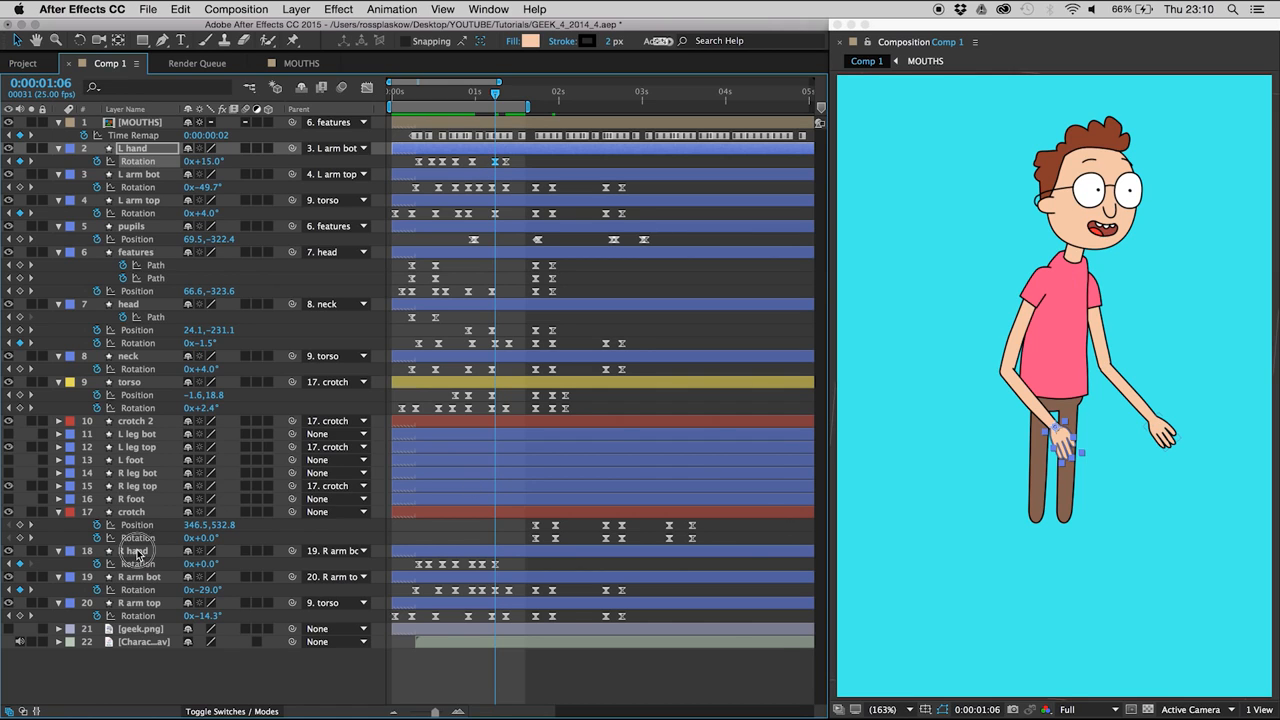
- Add an R hand Rotation keyframe holding the current value at 0:00:01:10, and set Rotation to 4° at 0:00:01:06
click(137, 551)
key(Page_Down)
key(Page_Down)
key(Page_Down)
key(Page_Down)
click(19, 564)
key(Page_Up)
key(Page_Up)
key(Page_Up)
key(Page_Up)
drag(205, 563, 206, 562)
- Shift the last two Rotation keyframes of both the R hand and L hand one frame later
click(401, 557)
drag(488, 558, 522, 576)
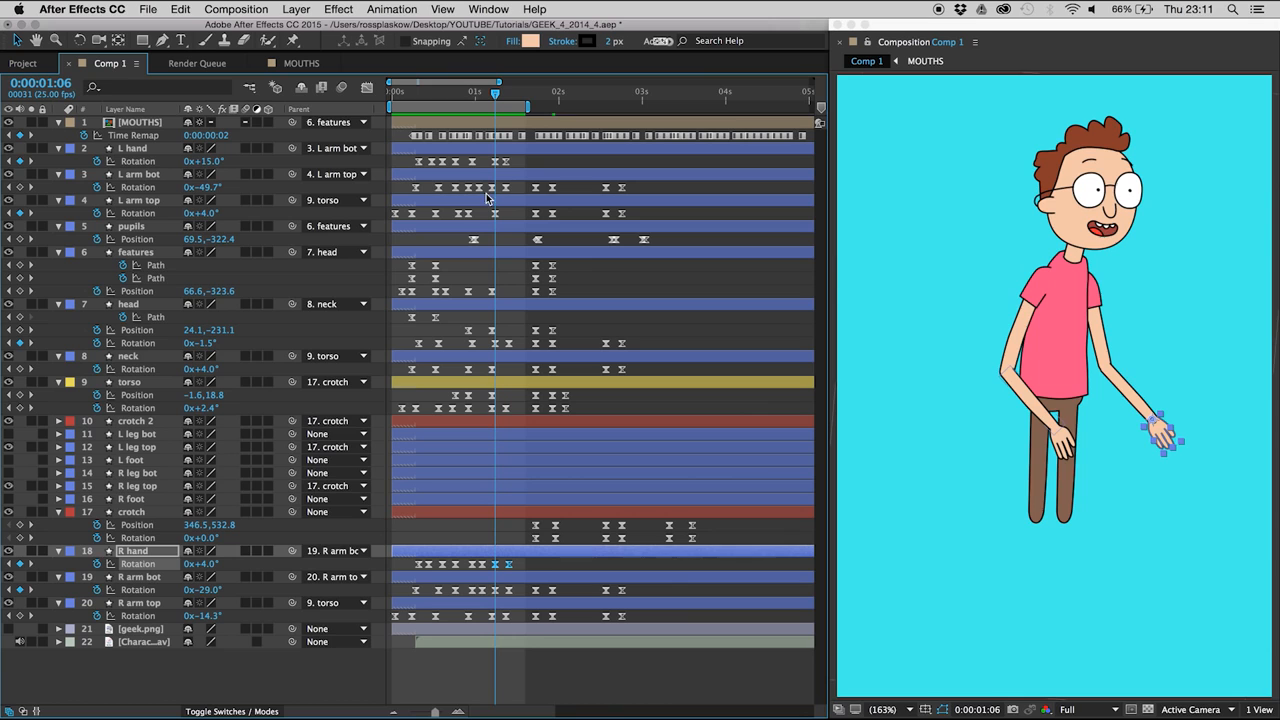
drag(488, 163, 517, 168)
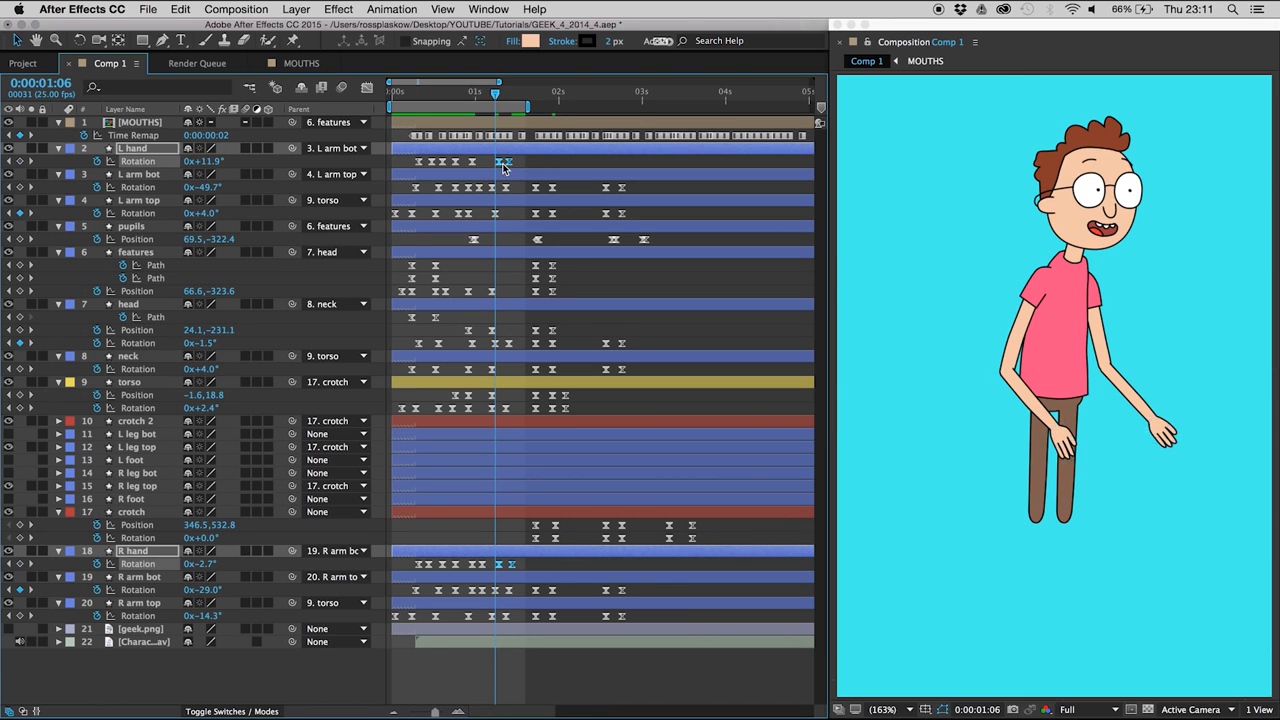
- Shift the pupils' first pair of Position keyframes two frames later and preview the eye movement
key(space)
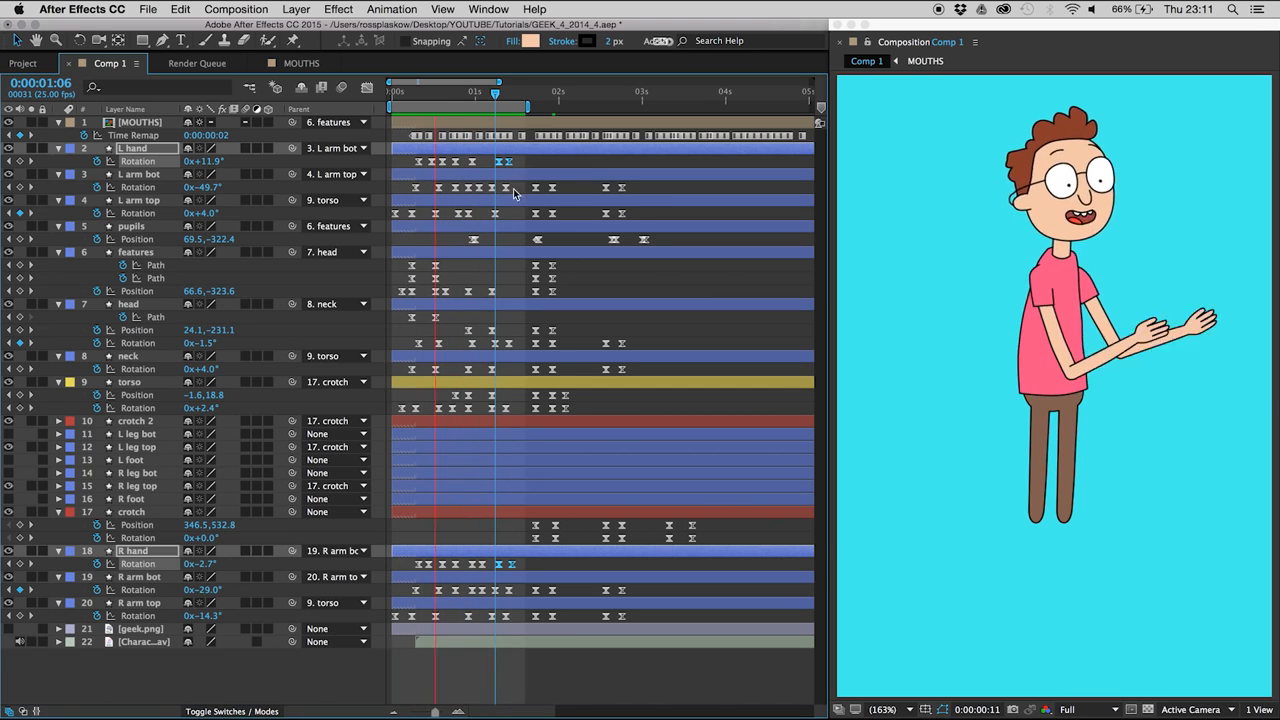
click(483, 93)
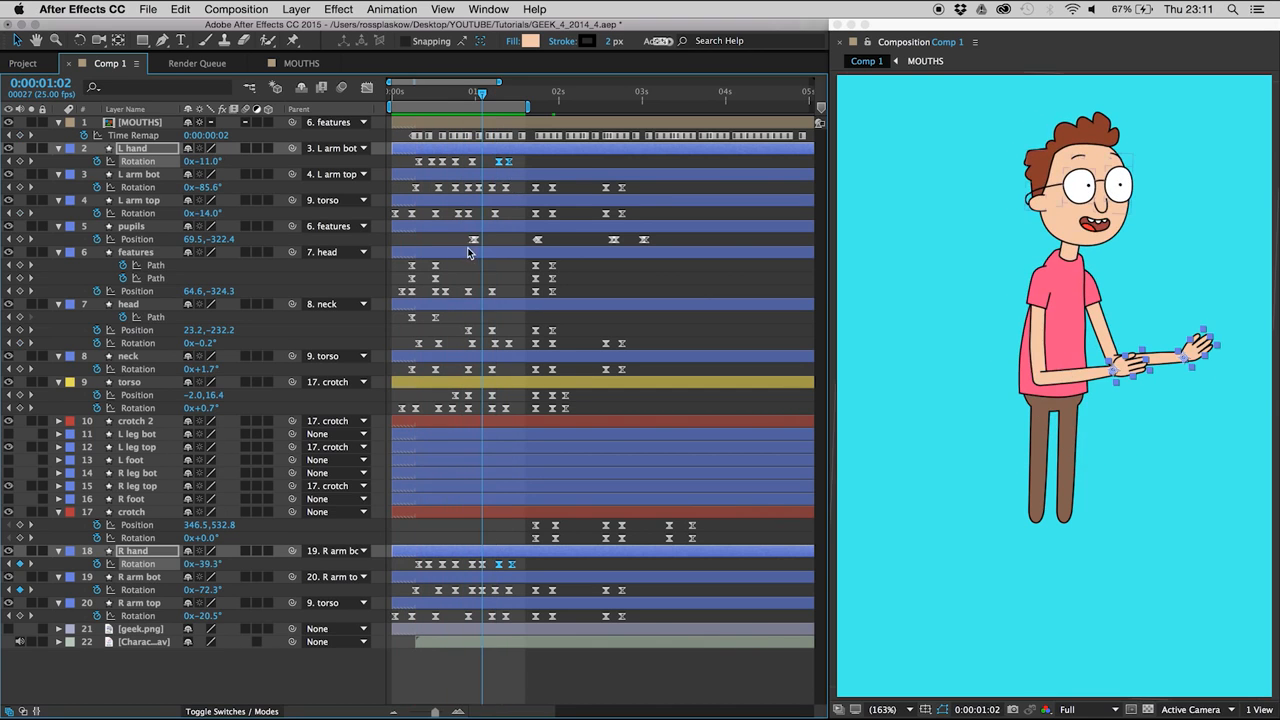
click(466, 240)
key(alt+Right)
key(alt+Right)
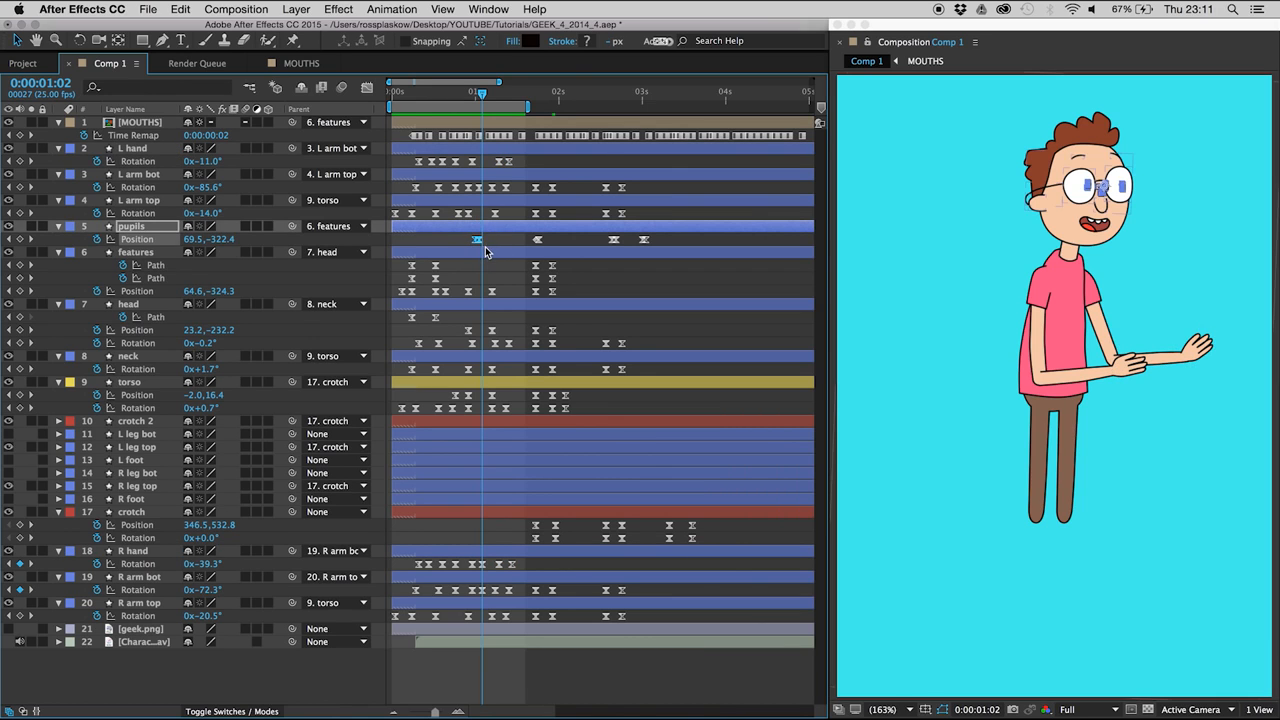
key(space)
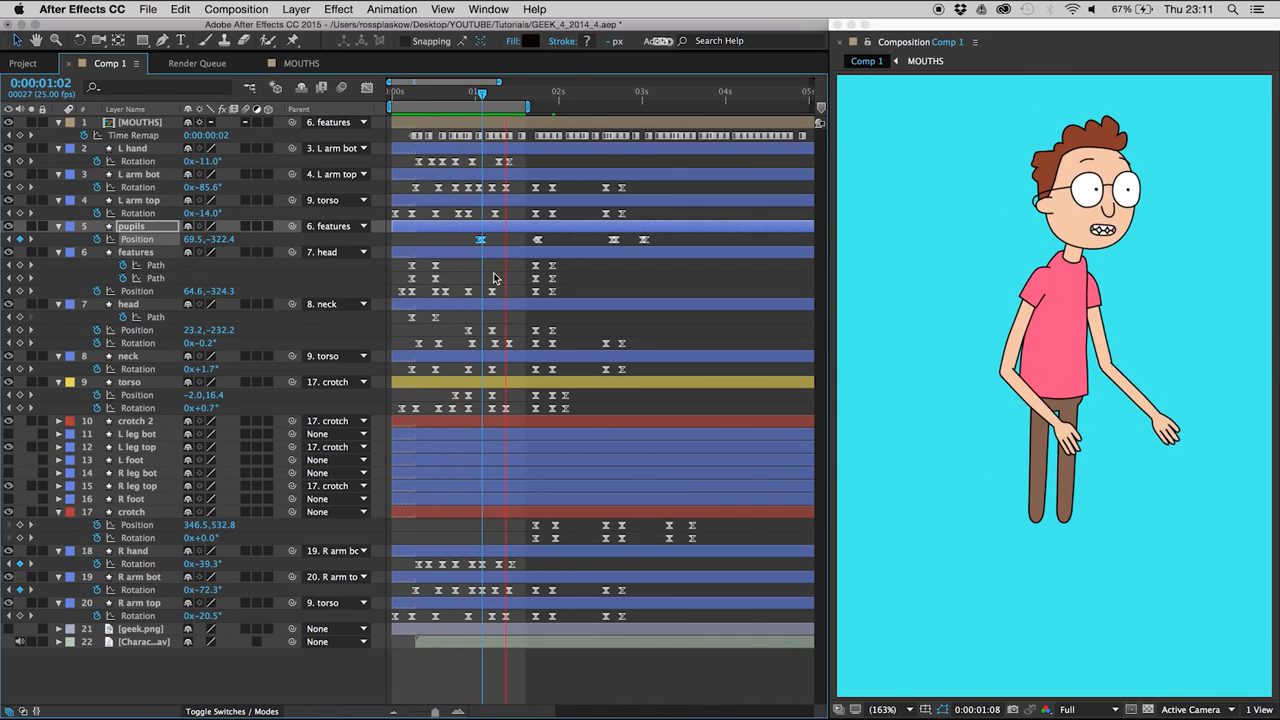
click(489, 240)
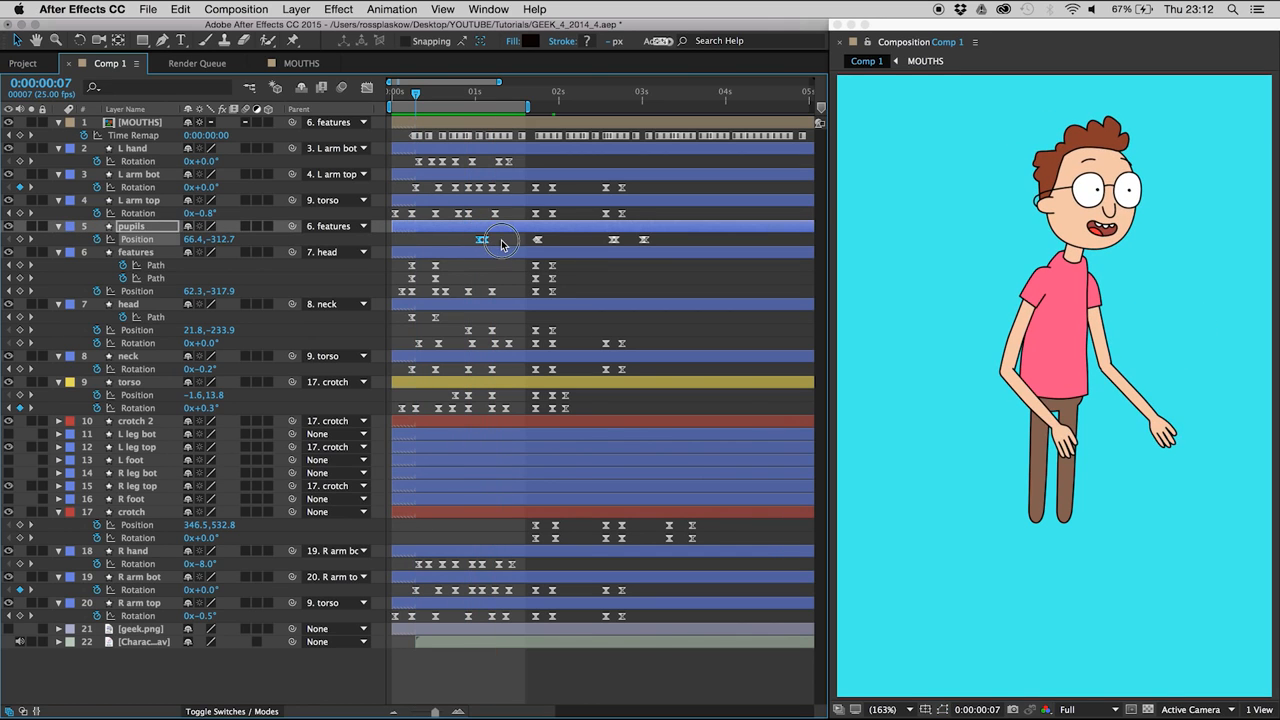
click(501, 240)
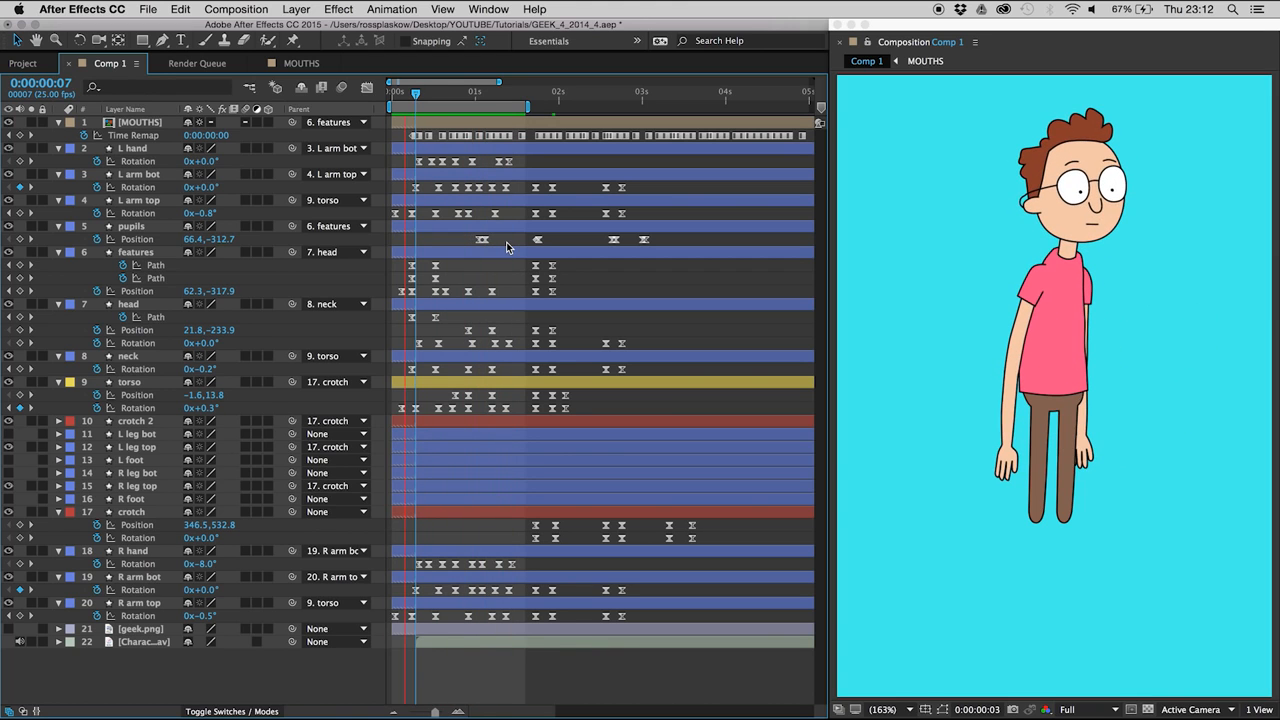
key(XF86AudioRaiseVolume)
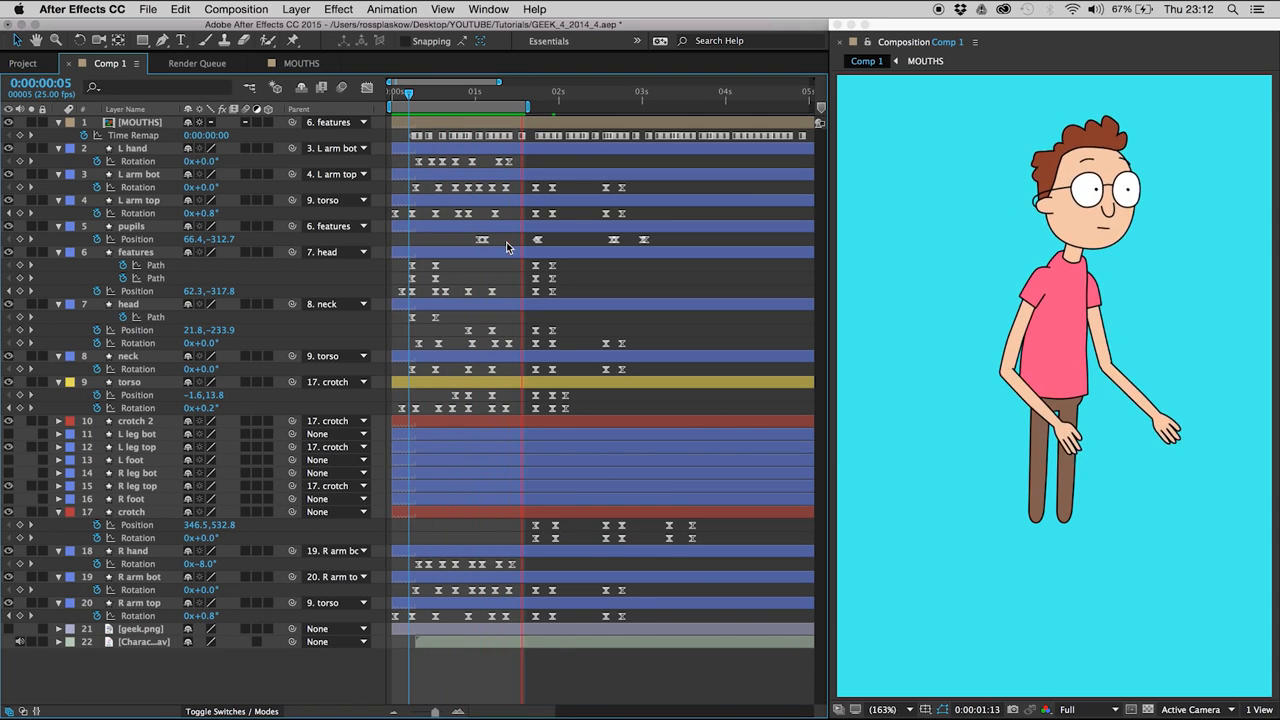
- Set the work area to run from 0:00:01:13 to about 0:00:02:08
key(space)
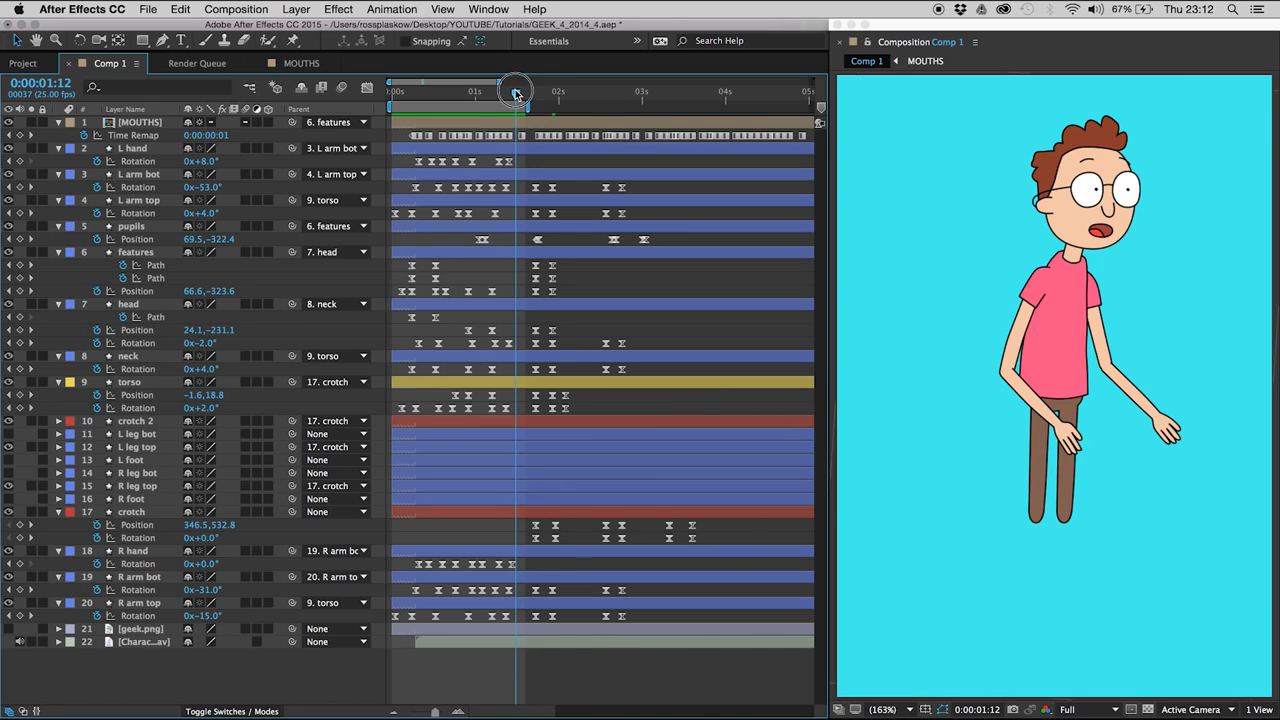
drag(519, 99, 589, 104)
key(b)
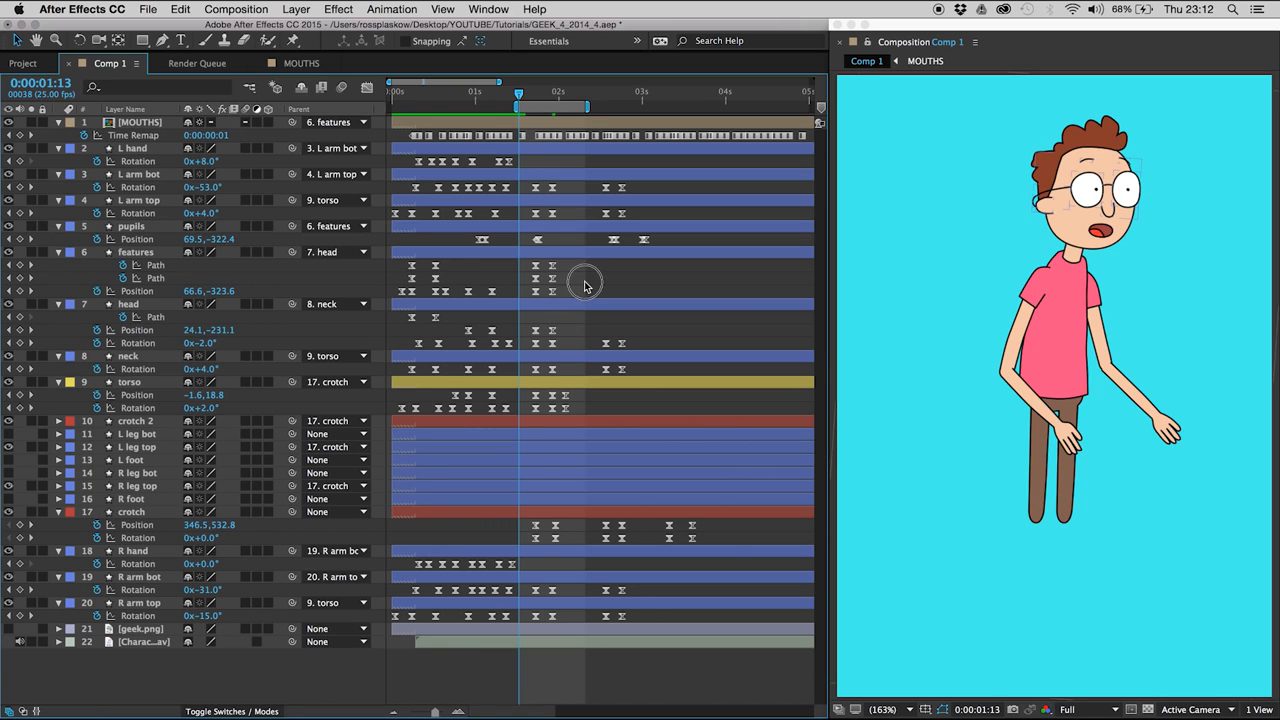
- Add crotch Position and Rotation keyframes at 0:00:02:03, holding the values of the 0:00:01:24 pose
mouse_move(534, 99)
mouse_down()
mouse_move(555, 97)
mouse_move(535, 97)
mouse_up()
click(128, 382)
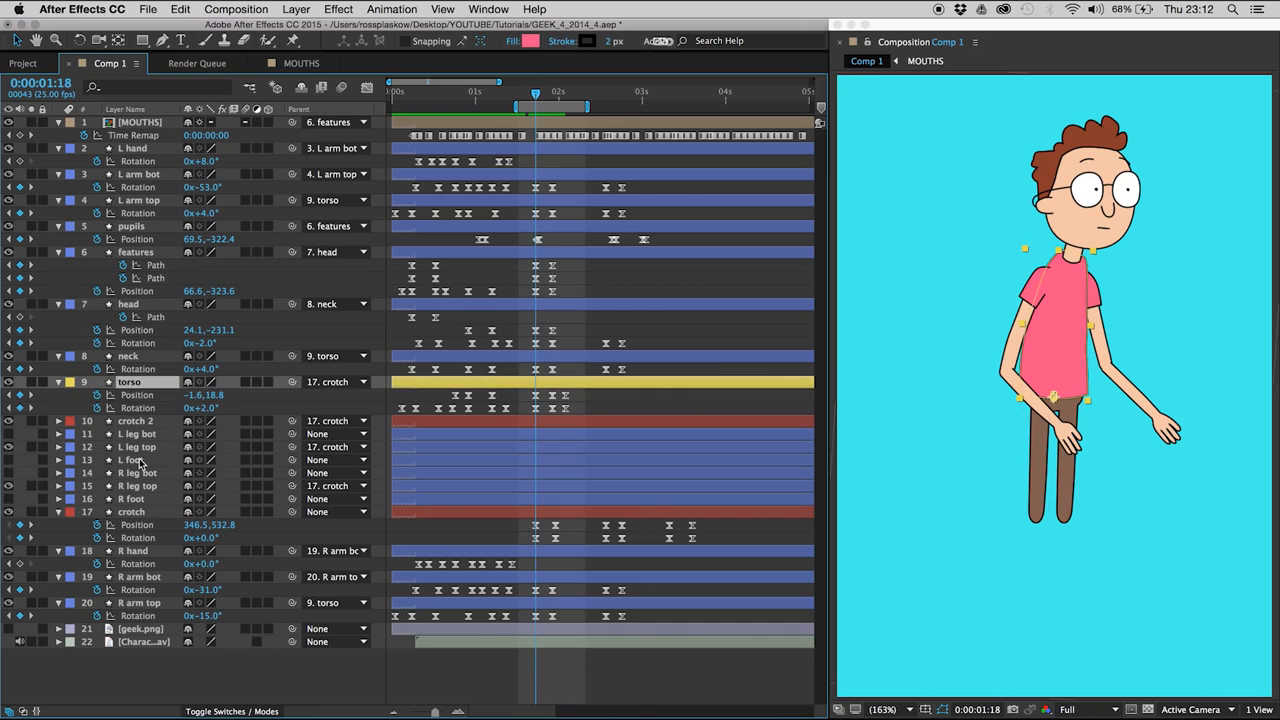
click(131, 512)
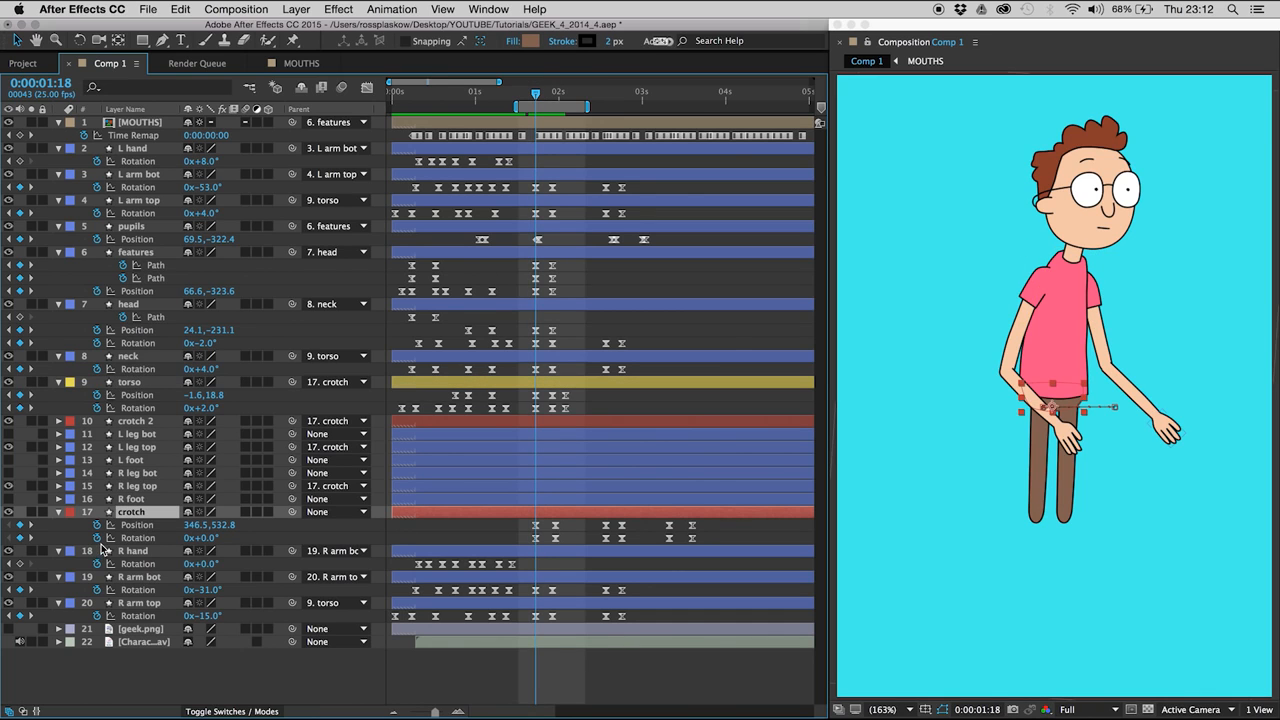
key(Page_Down)
key(Page_Down)
key(Page_Down)
key(Page_Down)
key(Page_Down)
key(Page_Down)
key(Page_Down)
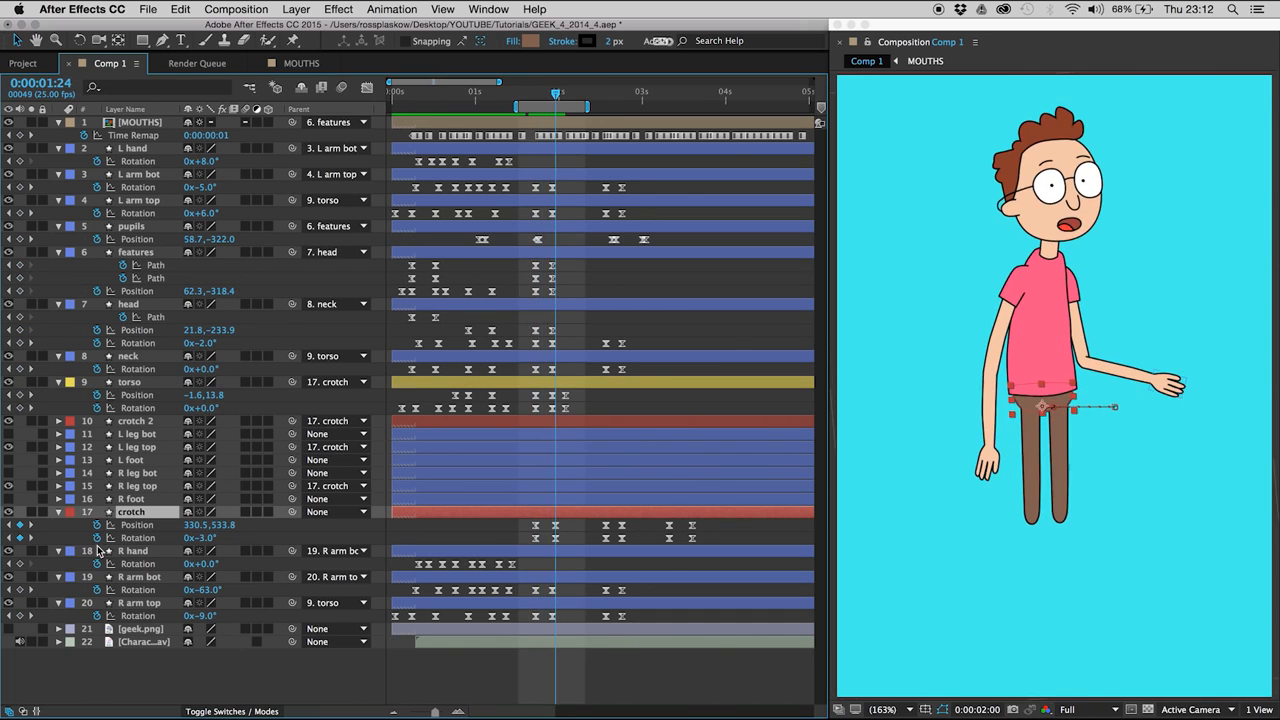
key(Page_Down)
key(Page_Down)
key(Page_Down)
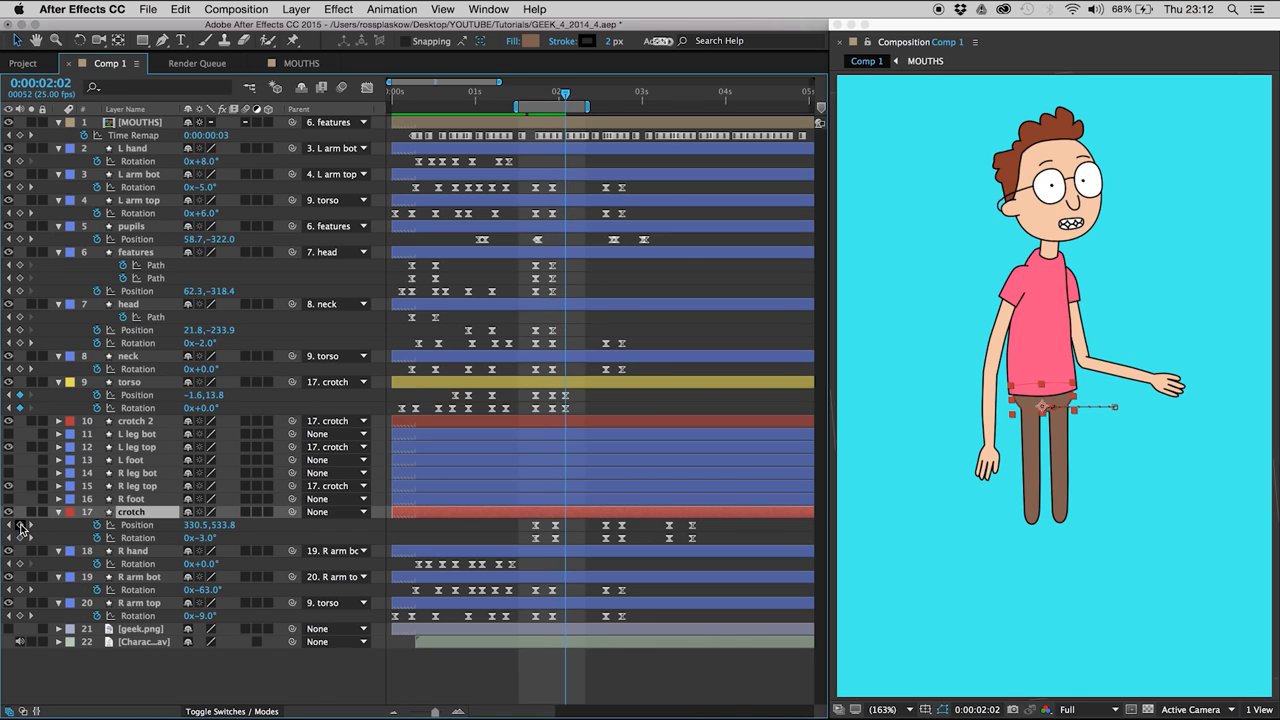
click(20, 525)
click(20, 538)
- At 0:00:01:24, set the crotch Position to 328.5, 533.8 and Rotation to -3.4° for an overshoot, and preview it
key(Page_Up)
key(Page_Up)
key(Page_Up)
key(Page_Up)
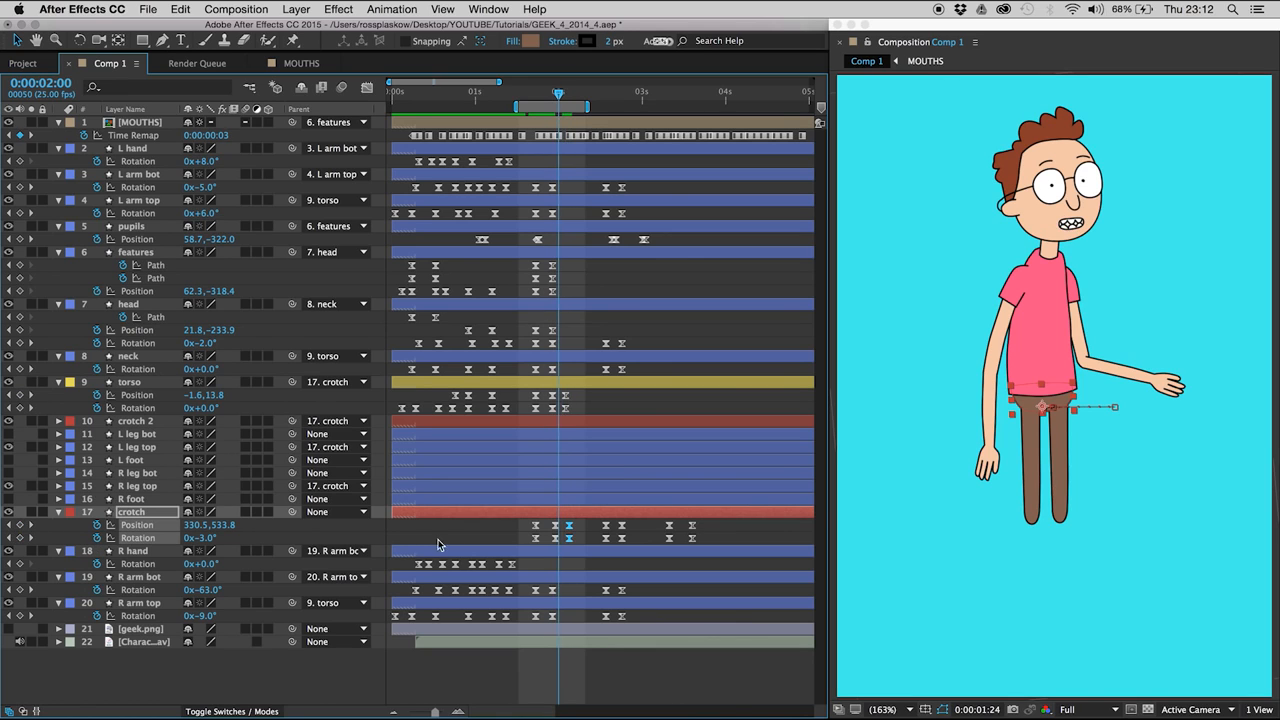
drag(554, 530, 560, 548)
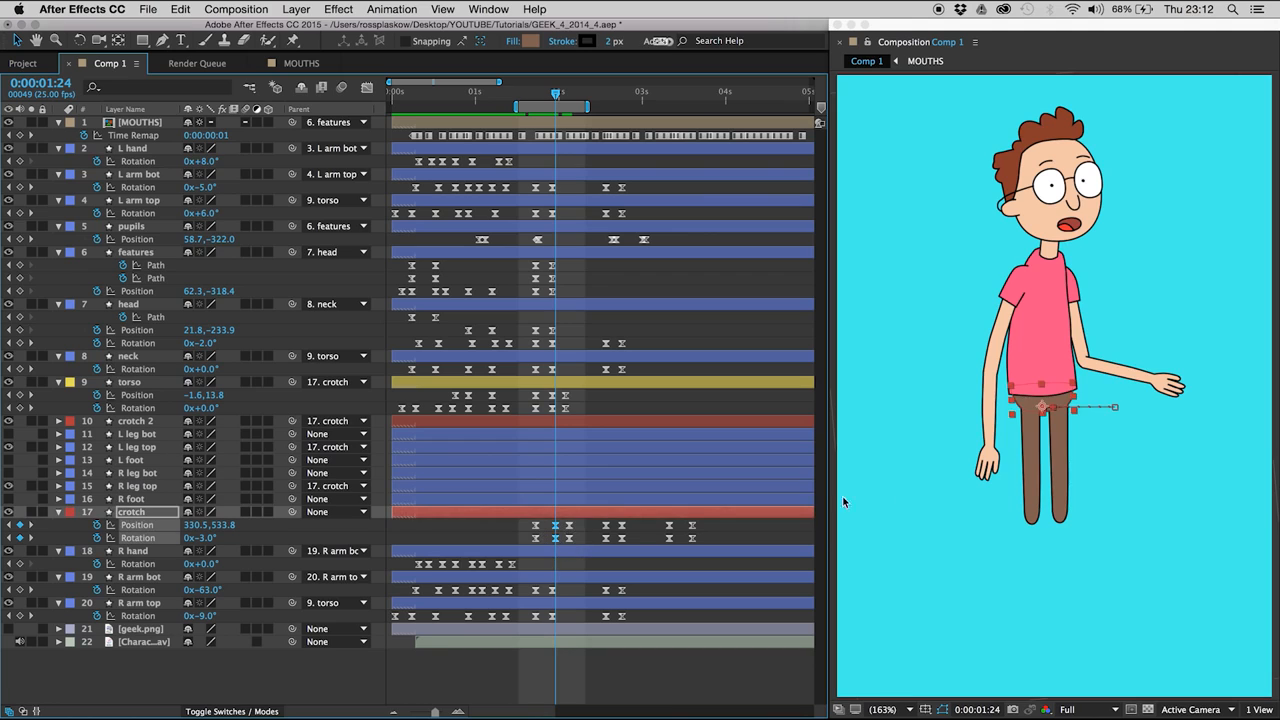
key(Left)
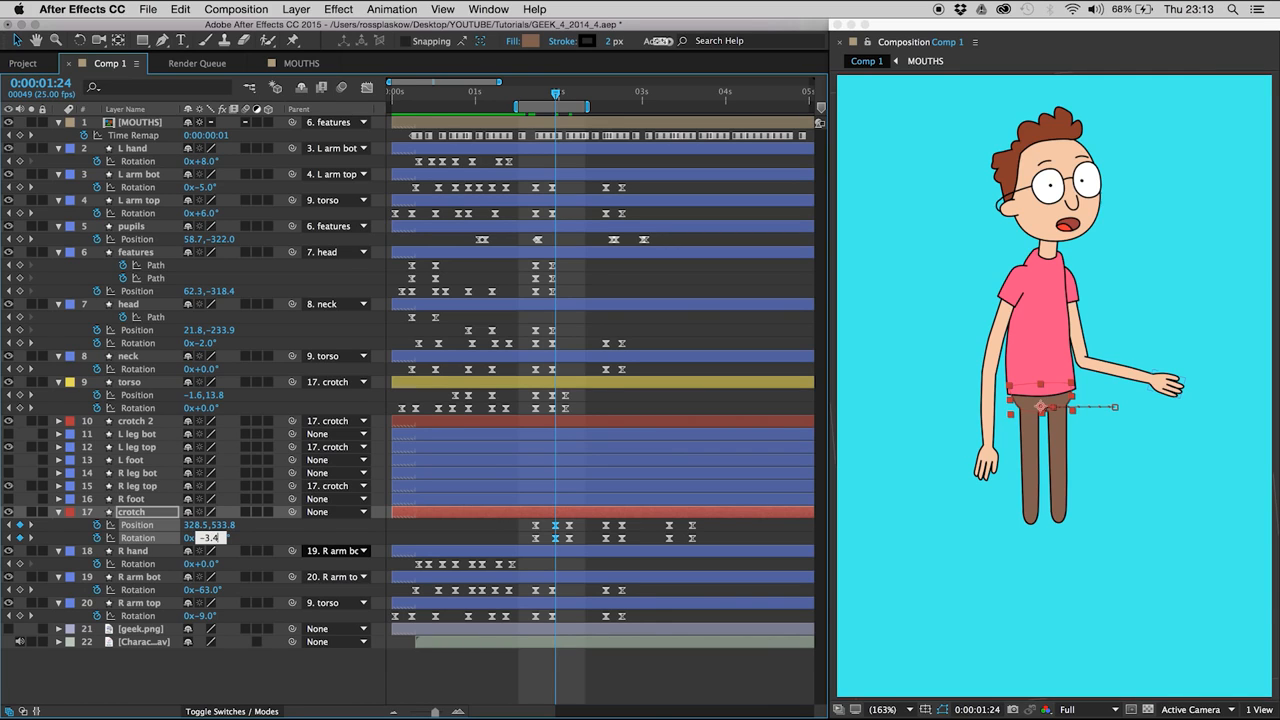
key(Return)
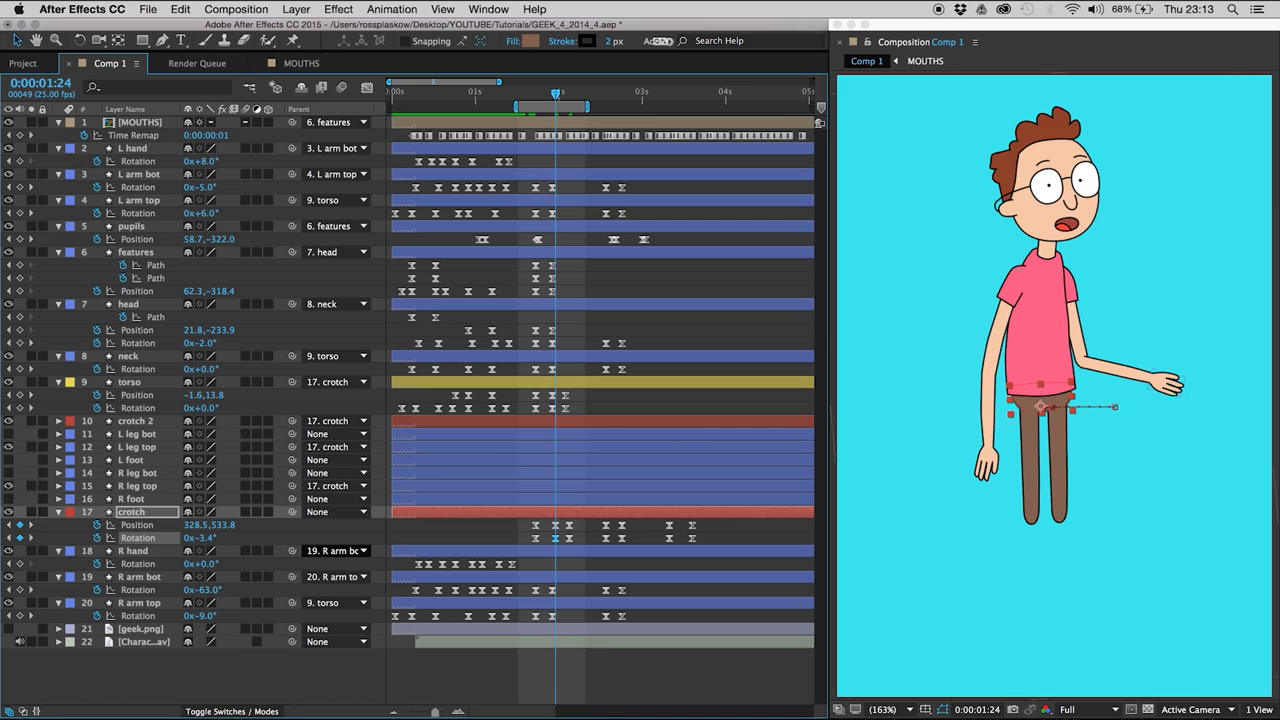
key(space)
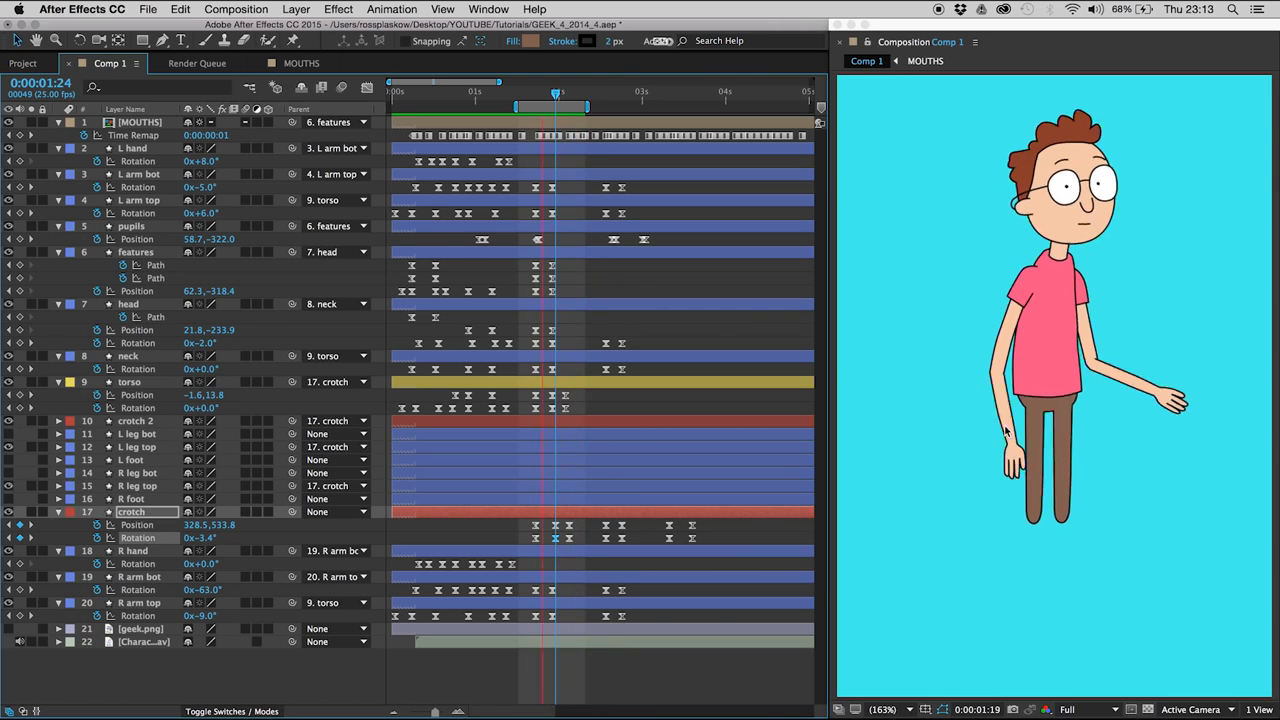
key(space)
- Add crotch Position and Rotation keyframes holding the current values at 0:00:01:14, ahead of the move
key(Page_Up)
key(Page_Up)
key(Page_Up)
key(Page_Up)
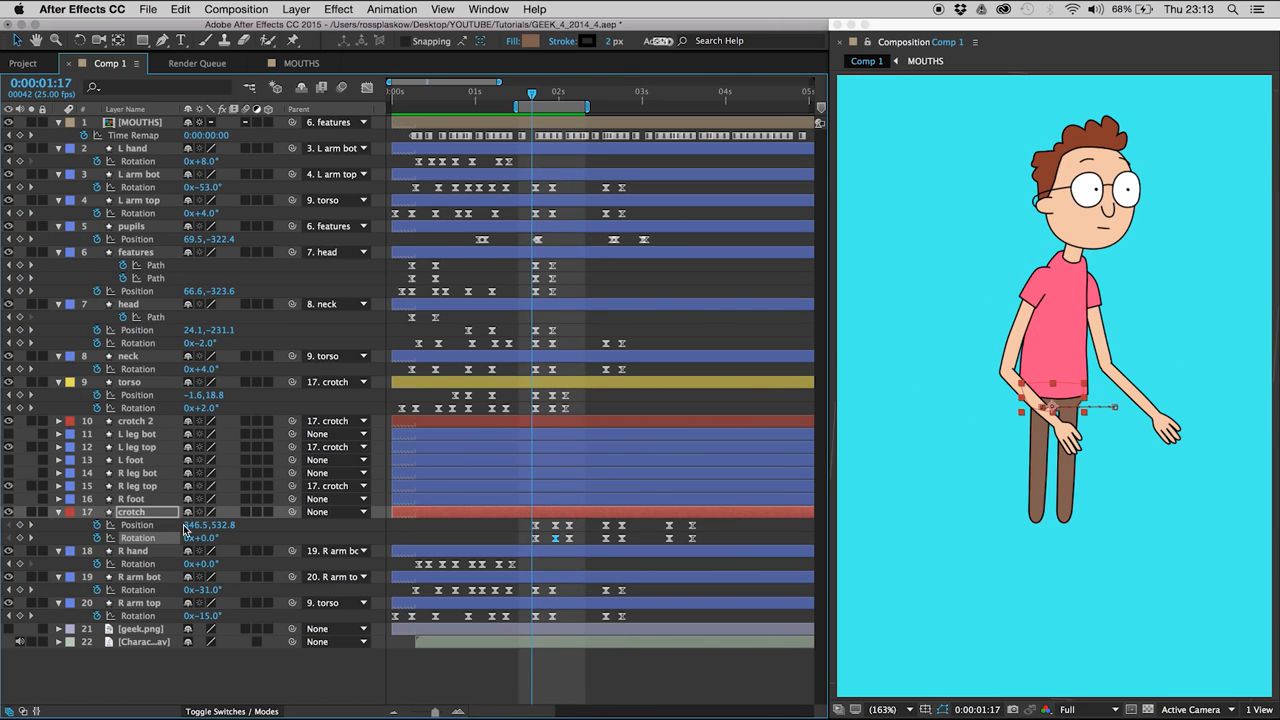
click(20, 525)
click(20, 538)
- Set the crotch Position to 347.5, 532.8 at 0:00:01:18 as anticipation and preview the move
key(Page_Down)
key(Page_Down)
key(Page_Down)
key(Page_Down)
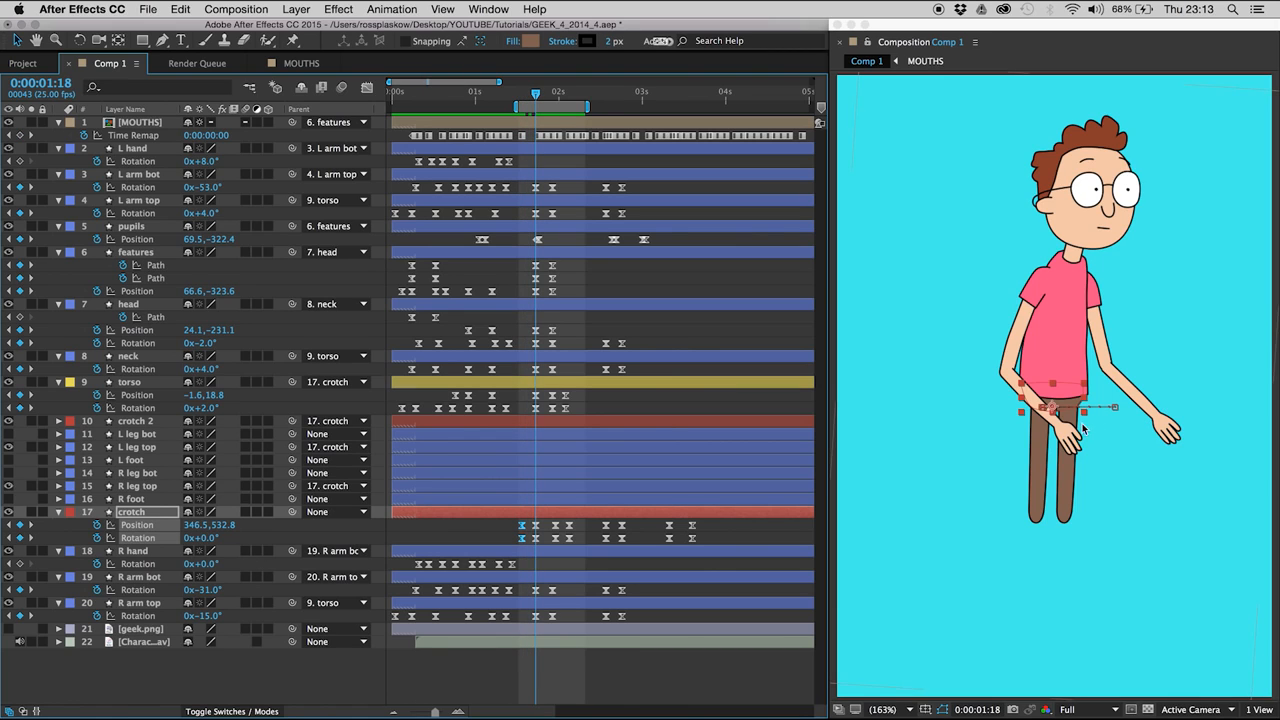
drag(1071, 435, 1073, 437)
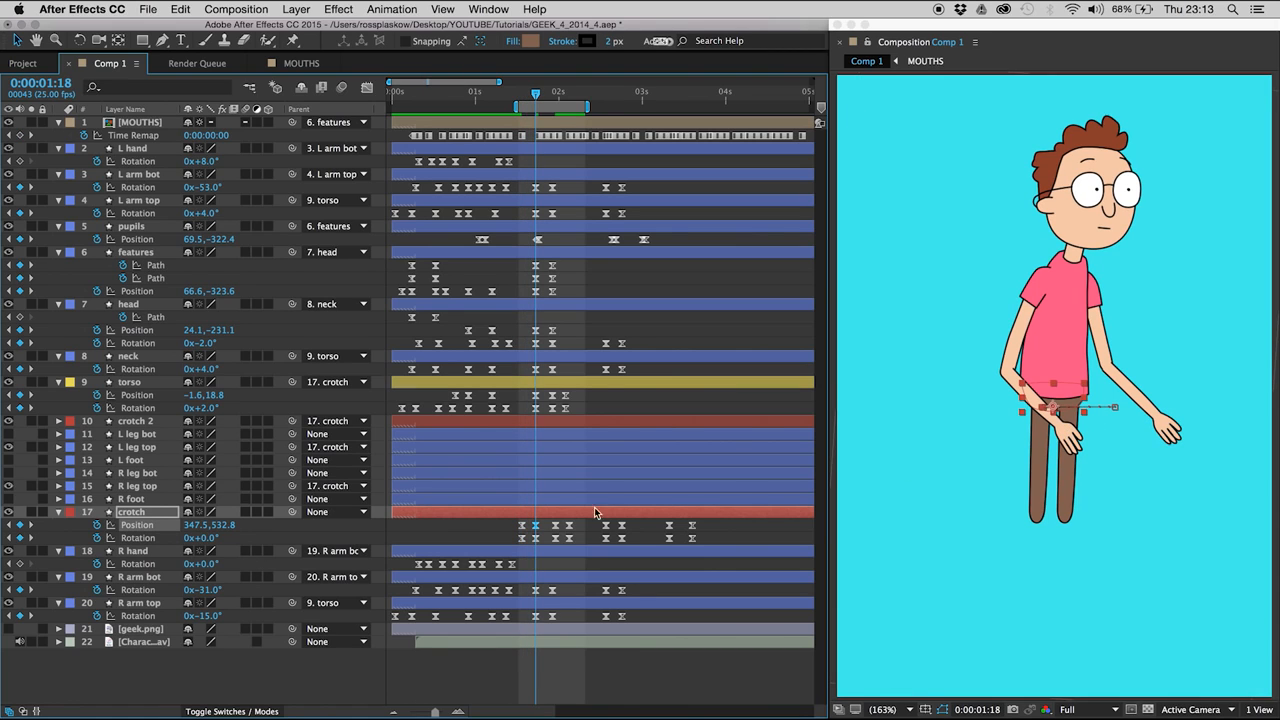
key(XF86AudioMute)
key(space)
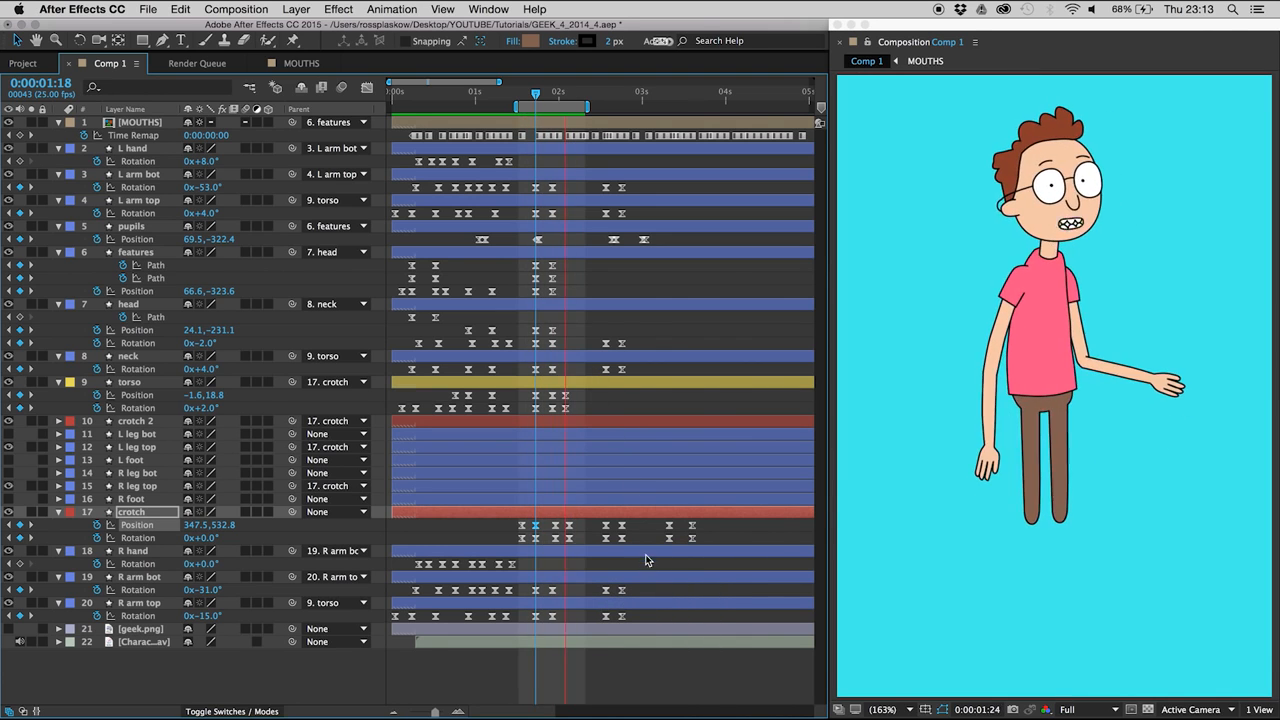
key(space)
- Shift all body layers' keyframes between 0:00:01:23 and 0:00:02:03 two frames later and preview the slower move
drag(545, 172, 585, 657)
key(alt+Right)
click(547, 263)
key(space)
key(space)
- Shift the torso's Position and Rotation keyframes from 0:00:01:18 onward one frame later so they trail the crotch, and preview
click(137, 386)
key(Page_Down)
key(Page_Down)
key(Page_Down)
key(Page_Down)
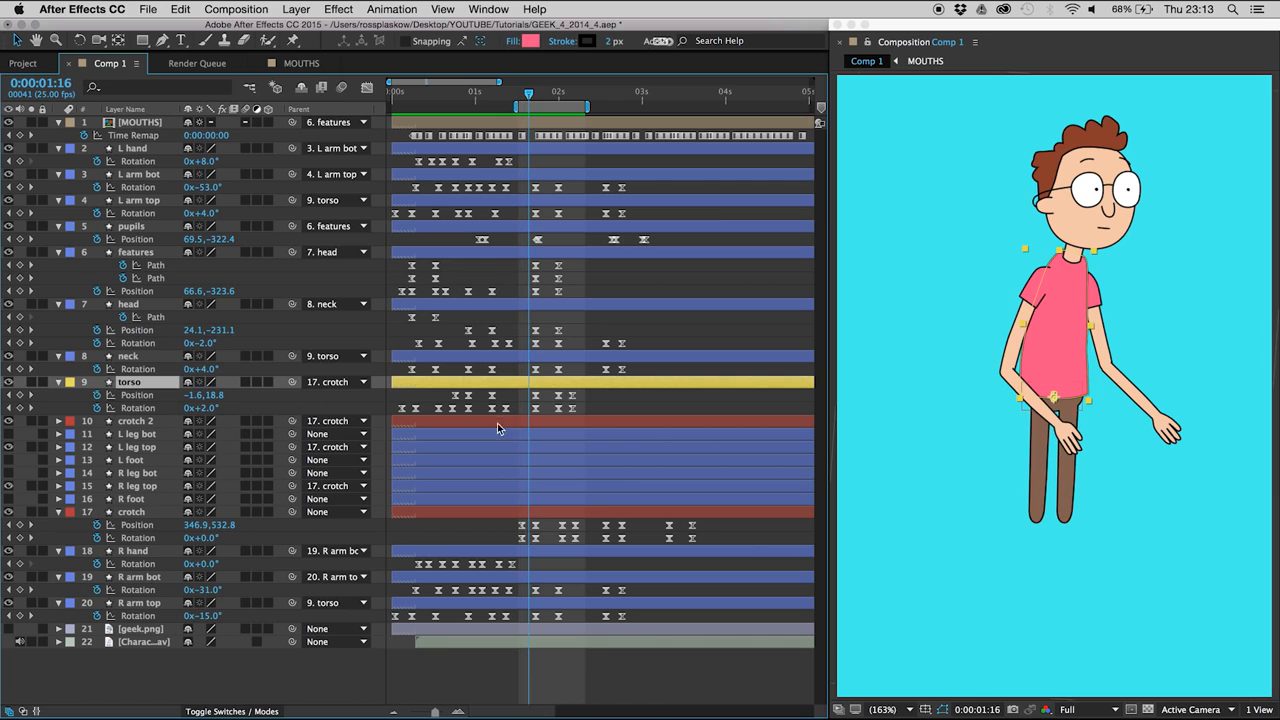
key(Page_Up)
drag(522, 403, 534, 531)
shift+click(541, 394)
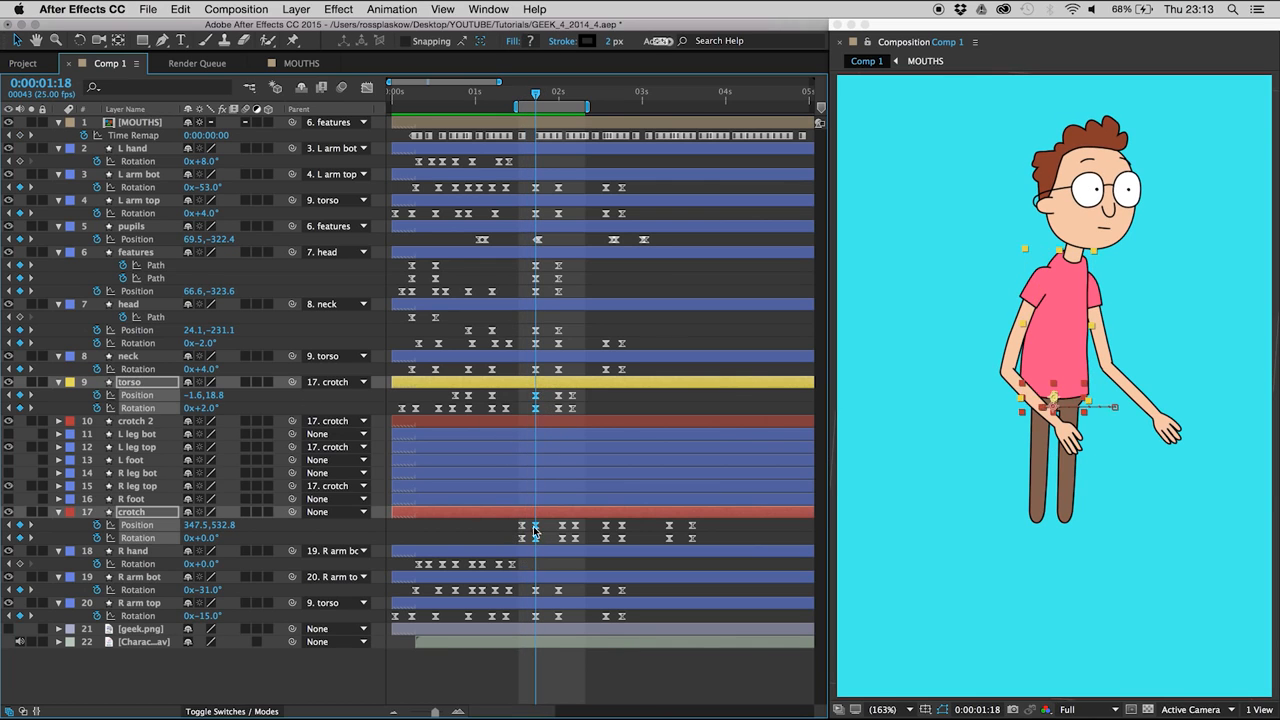
drag(551, 396, 568, 561)
drag(528, 403, 587, 420)
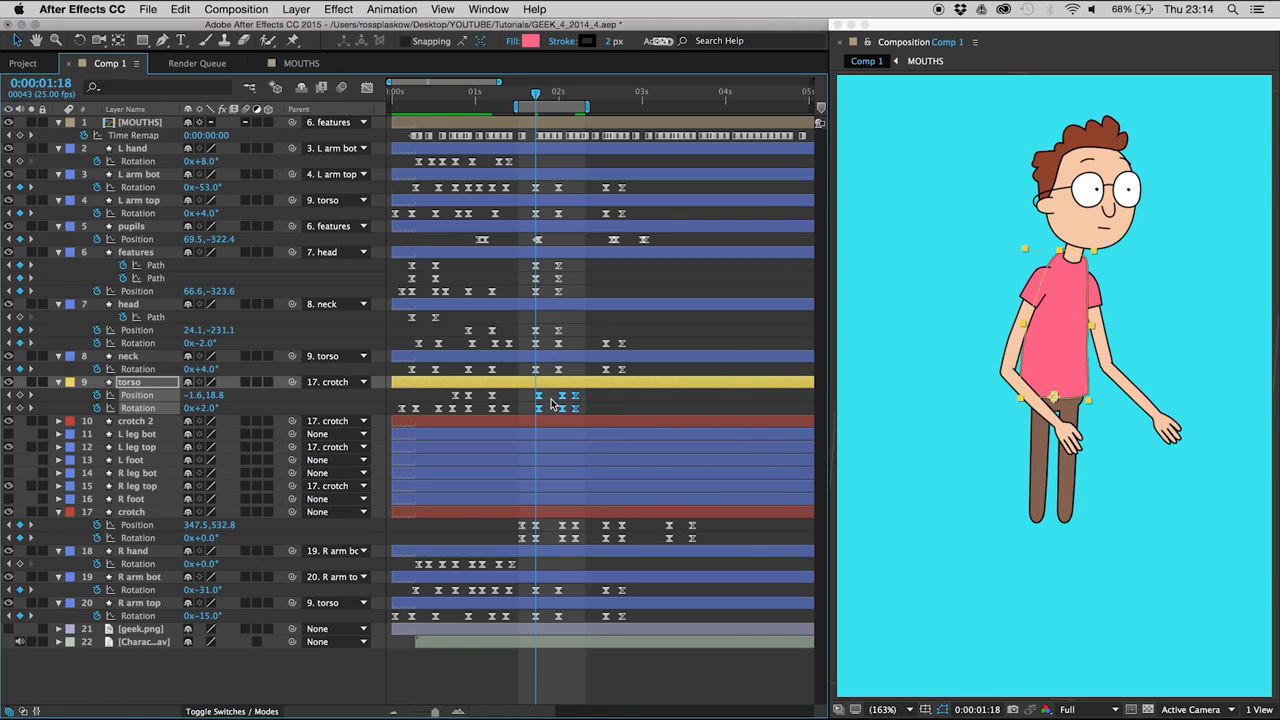
click(550, 403)
key(space)
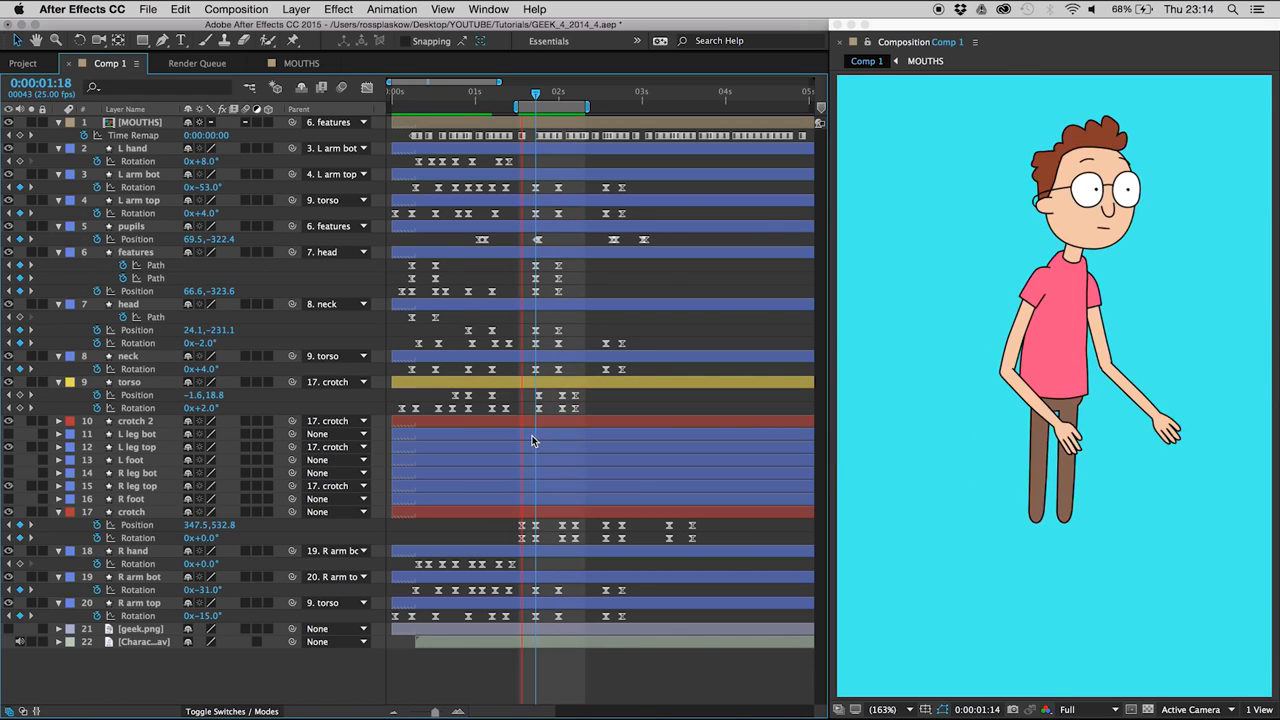
- Add an L arm bot Rotation keyframe at 0:00:01:21 with a more negative angle so the forearm drags
click(535, 95)
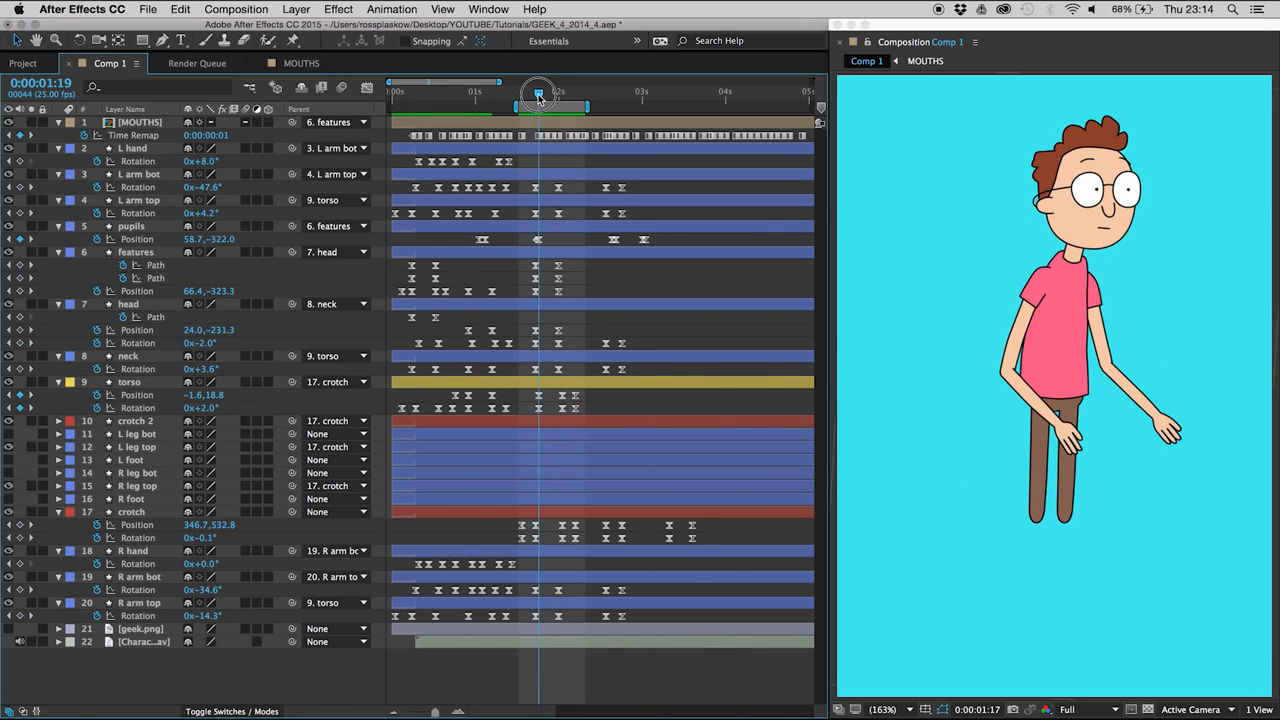
click(141, 175)
key(Page_Down)
key(Page_Down)
key(Page_Down)
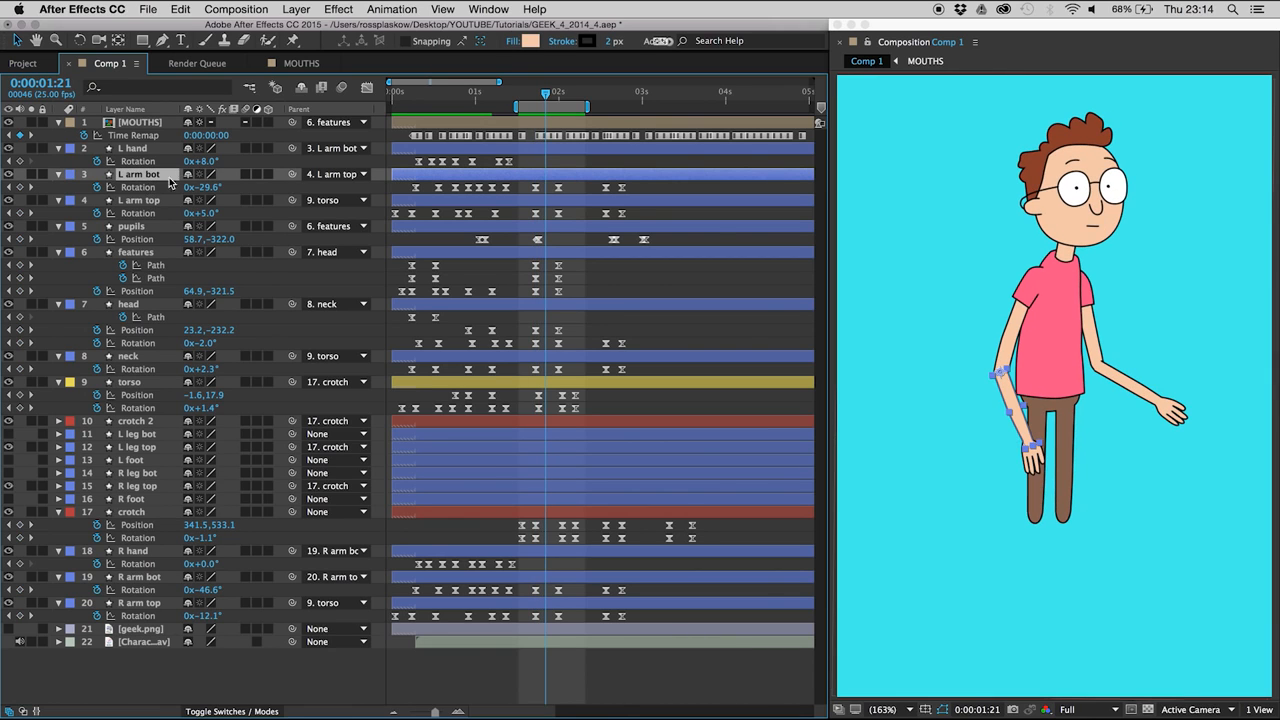
drag(205, 191, 172, 191)
- Shift the three L arm bot Rotation keyframes inside the work area one frame later and preview the arm
drag(577, 200, 578, 198)
key(alt+Right)
click(580, 192)
key(space)
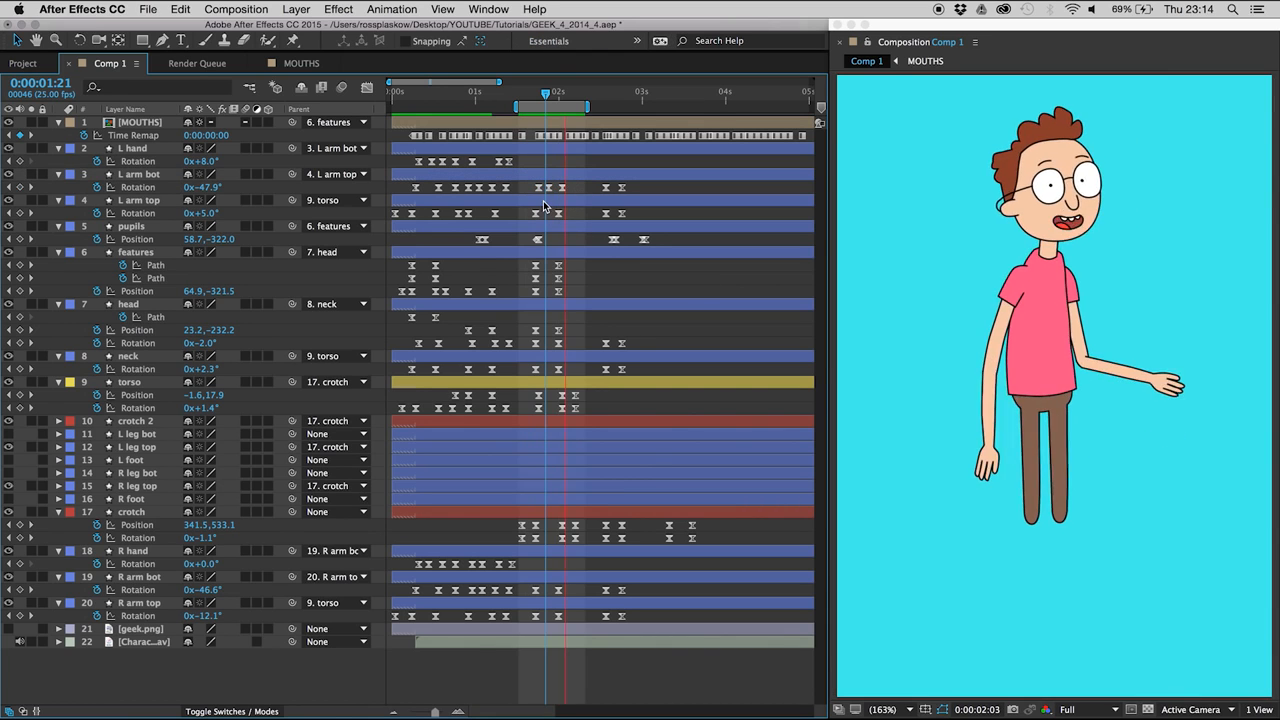
- Add an L arm bot Rotation keyframe holding the current value at 0:00:02:05, and return to the keyframe at 0:00:02:01
click(558, 95)
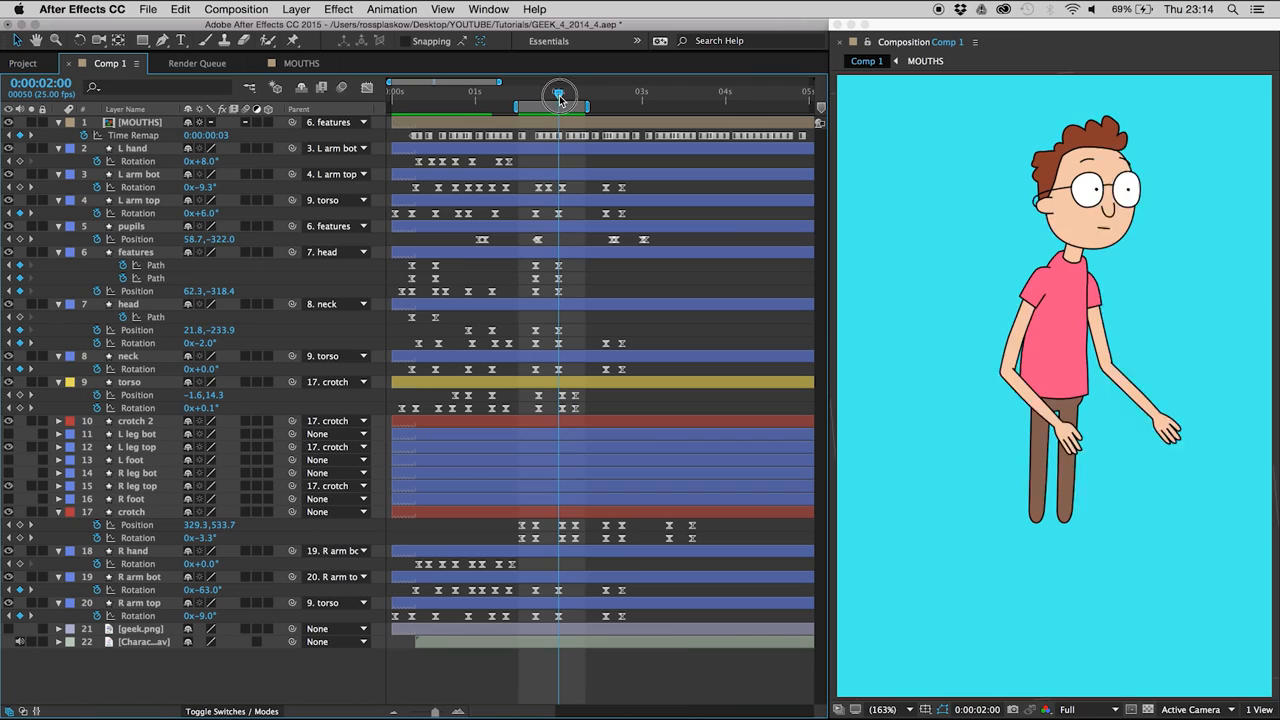
key(Page_Down)
key(Page_Down)
key(Page_Down)
key(Page_Down)
key(Page_Down)
click(20, 188)
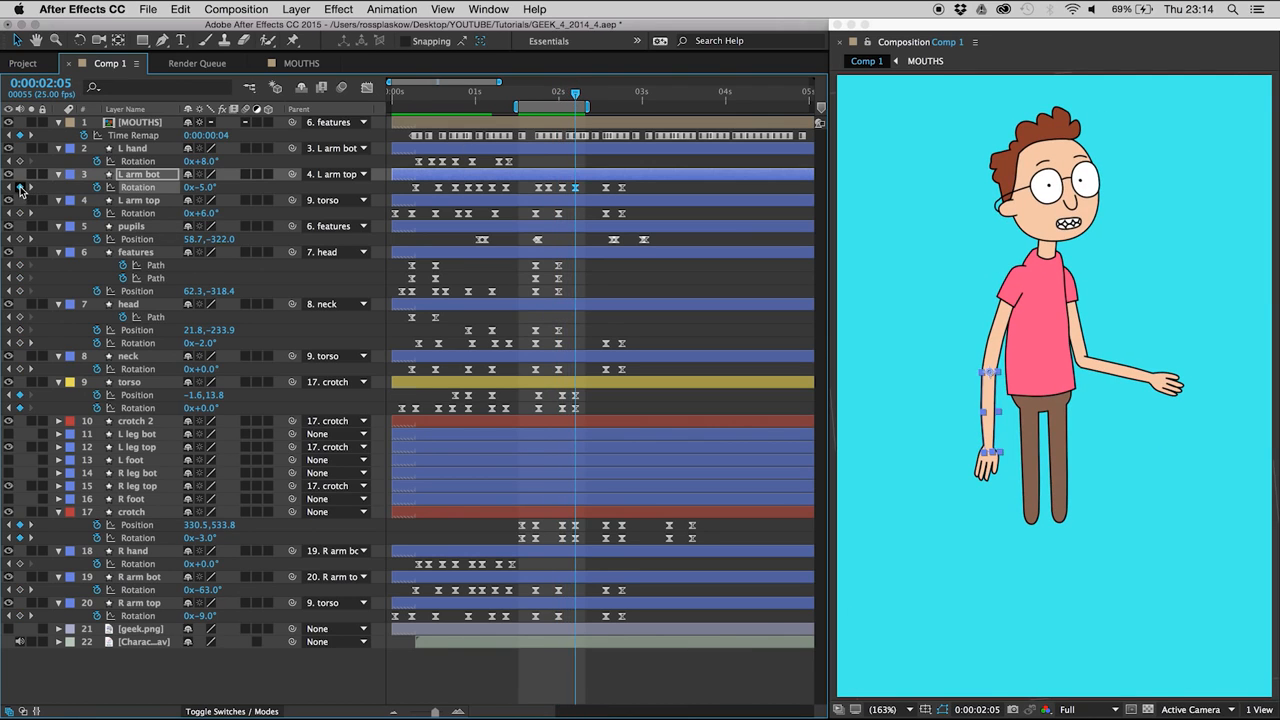
key(Page_Up)
key(Page_Up)
key(Page_Up)
key(Page_Up)
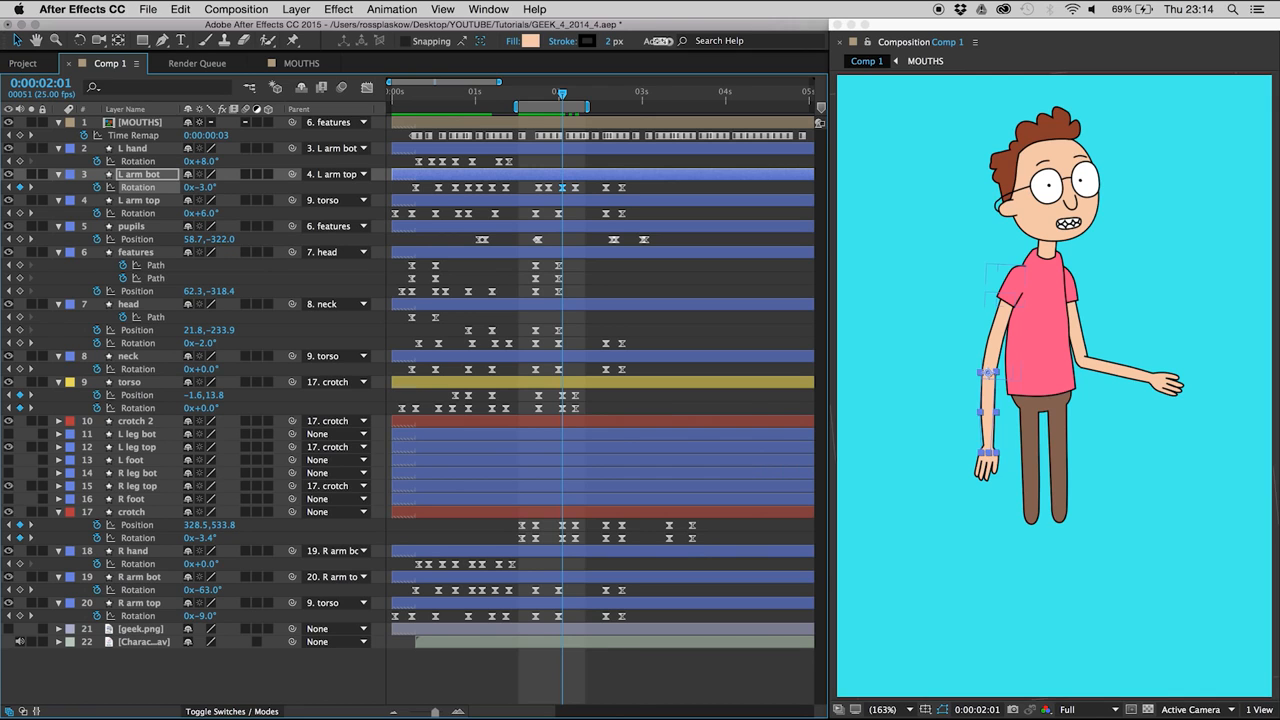
- Preview the arm motion, then add L hand Rotation keyframes holding the current value at 0:00:01:20 and 0:00:02:01
key(space)
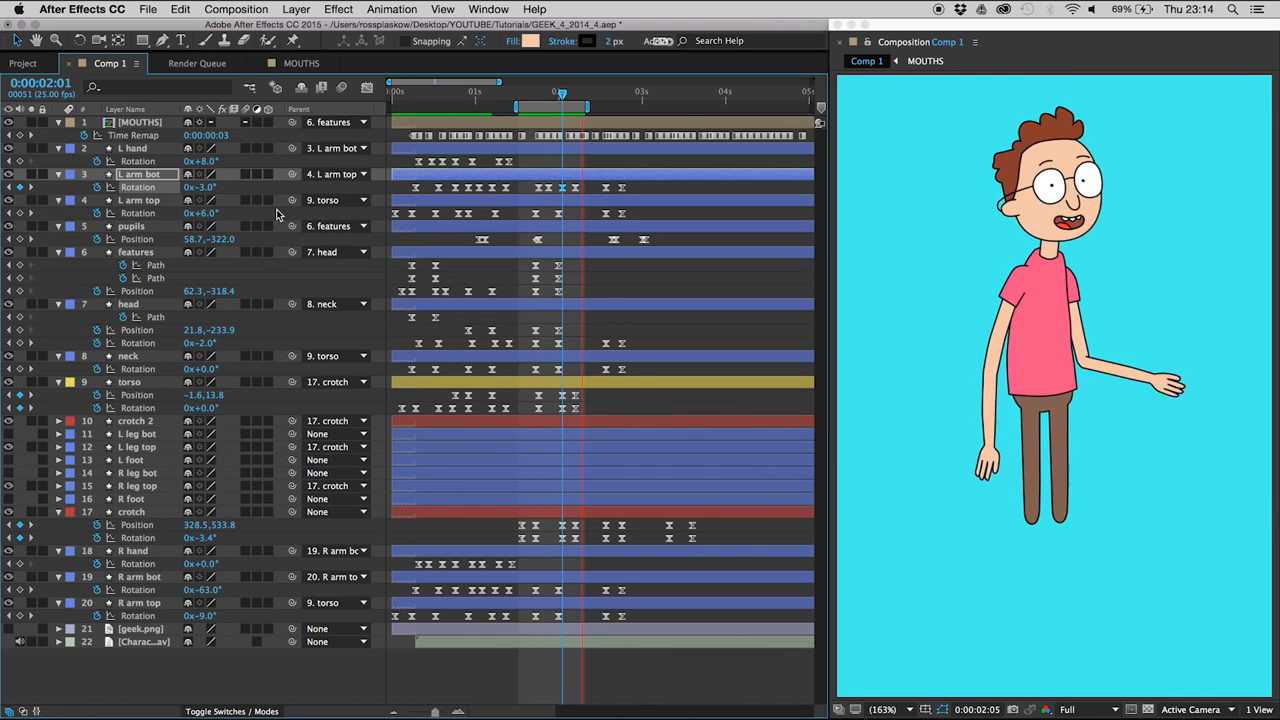
key(space)
click(131, 150)
key(Page_Down)
key(Page_Down)
key(Page_Down)
key(Page_Down)
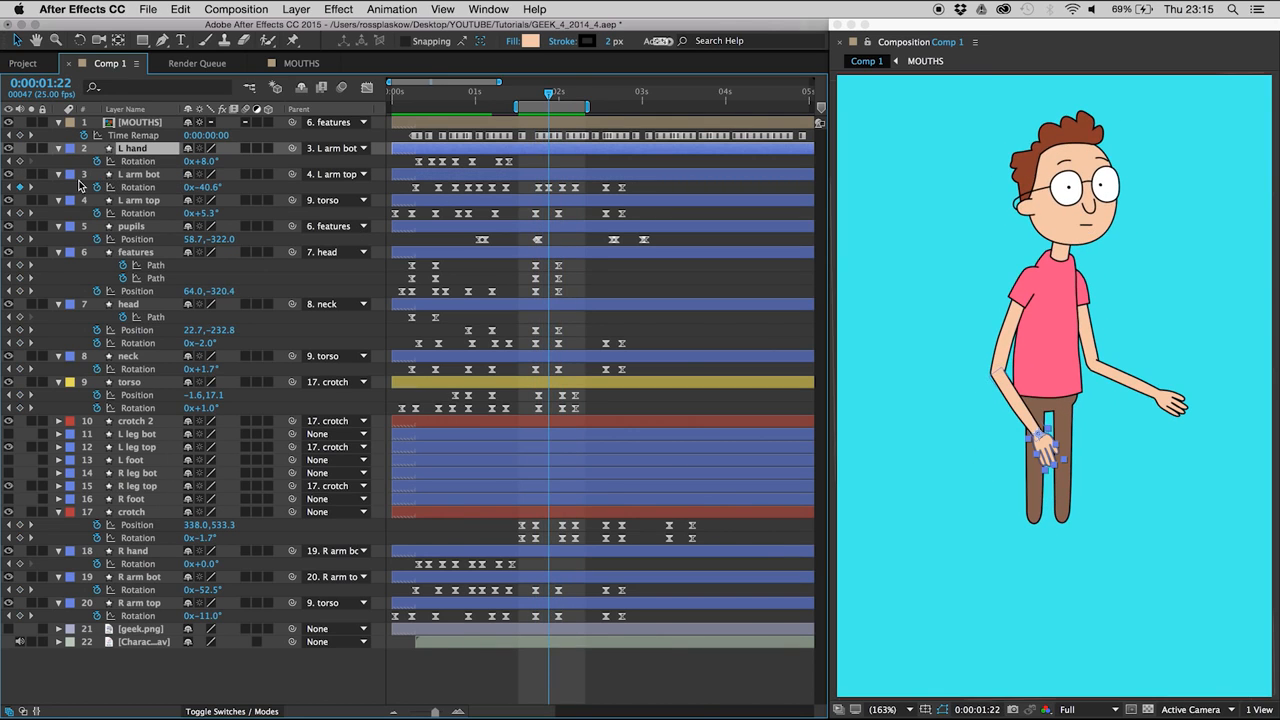
key(Page_Up)
key(Page_Up)
key(Page_Down)
key(Page_Down)
key(Page_Down)
key(Page_Down)
key(Page_Down)
key(Page_Down)
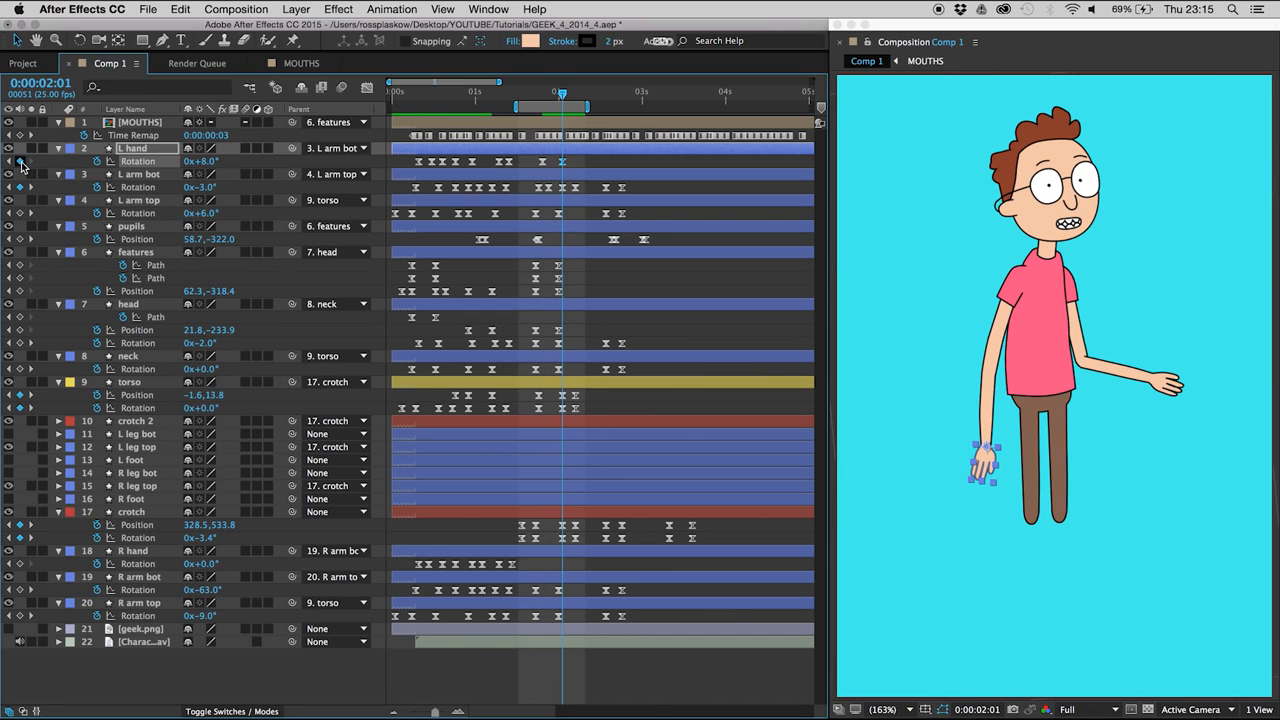
- Set the L hand Rotation to -20° at 0:00:01:23 so the hand drags behind the forearm
key(Page_Up)
key(Page_Up)
key(Page_Up)
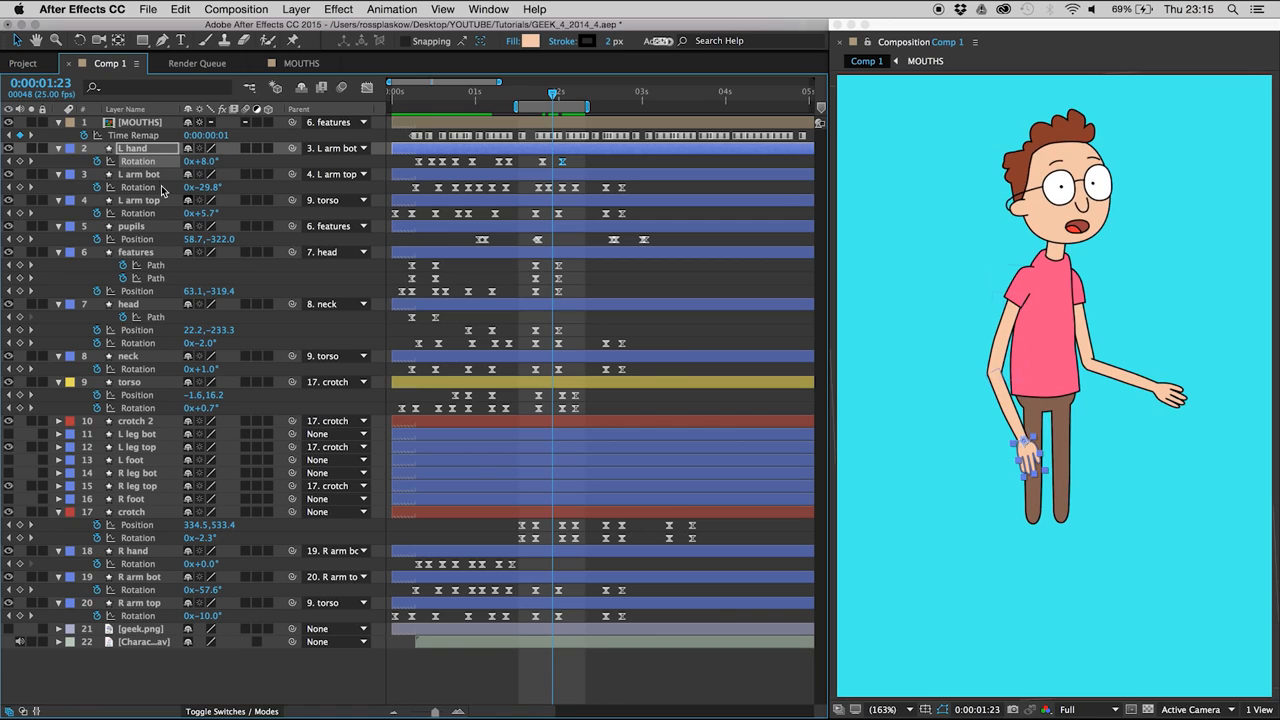
drag(197, 166, 185, 168)
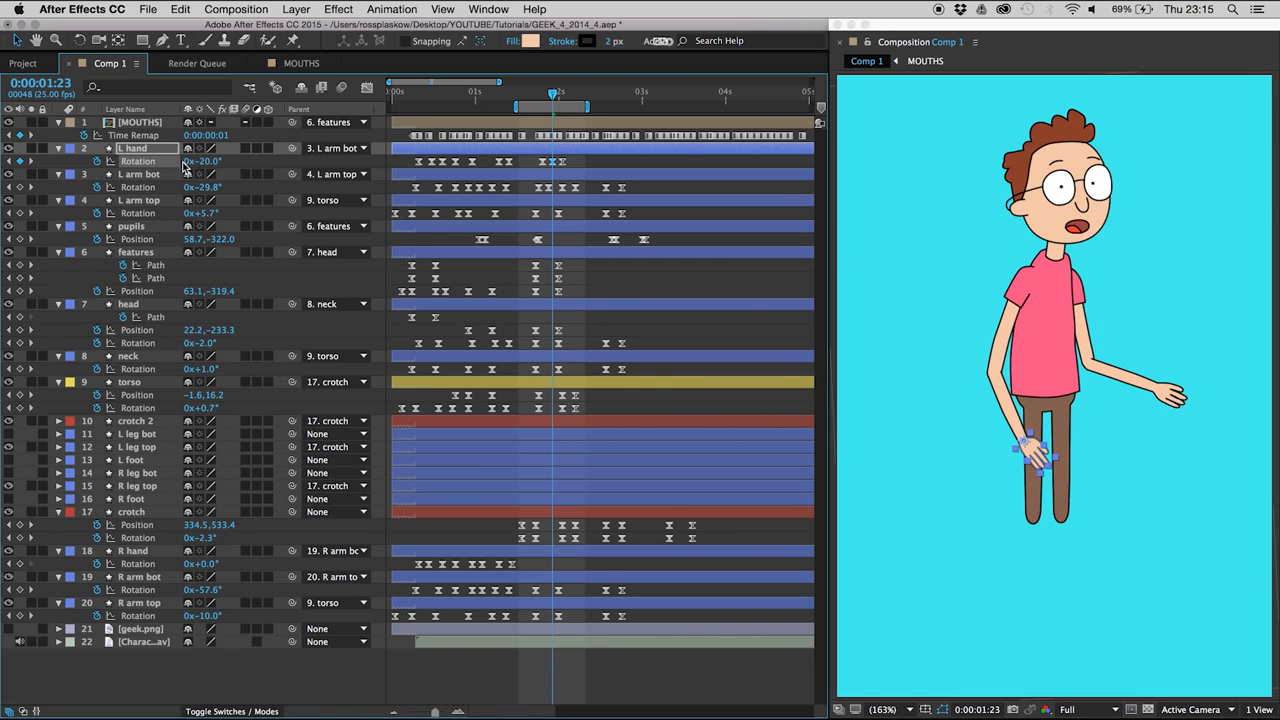
- Add an L hand Rotation keyframe holding 8° at 0:00:02:06, and set the keyframe at 0:00:02:01 to 10°
key(Page_Down)
key(Page_Down)
key(Page_Down)
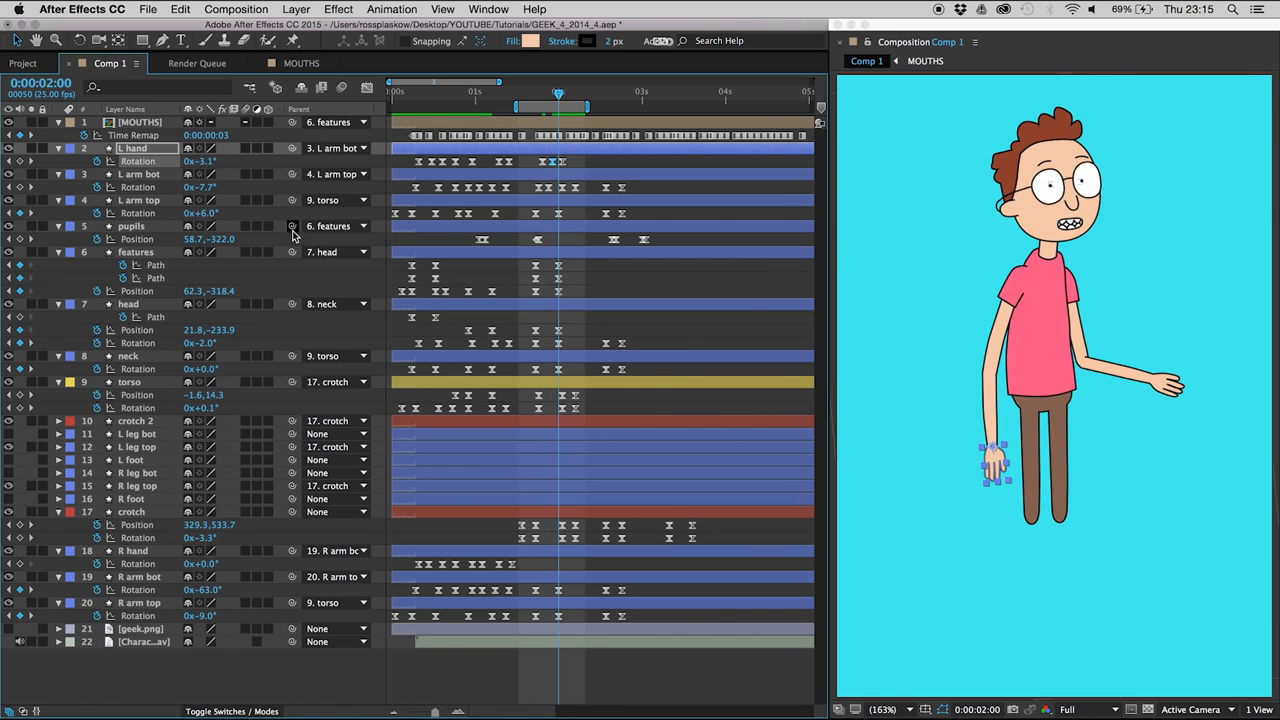
key(Page_Down)
key(Page_Down)
key(Page_Down)
key(Page_Down)
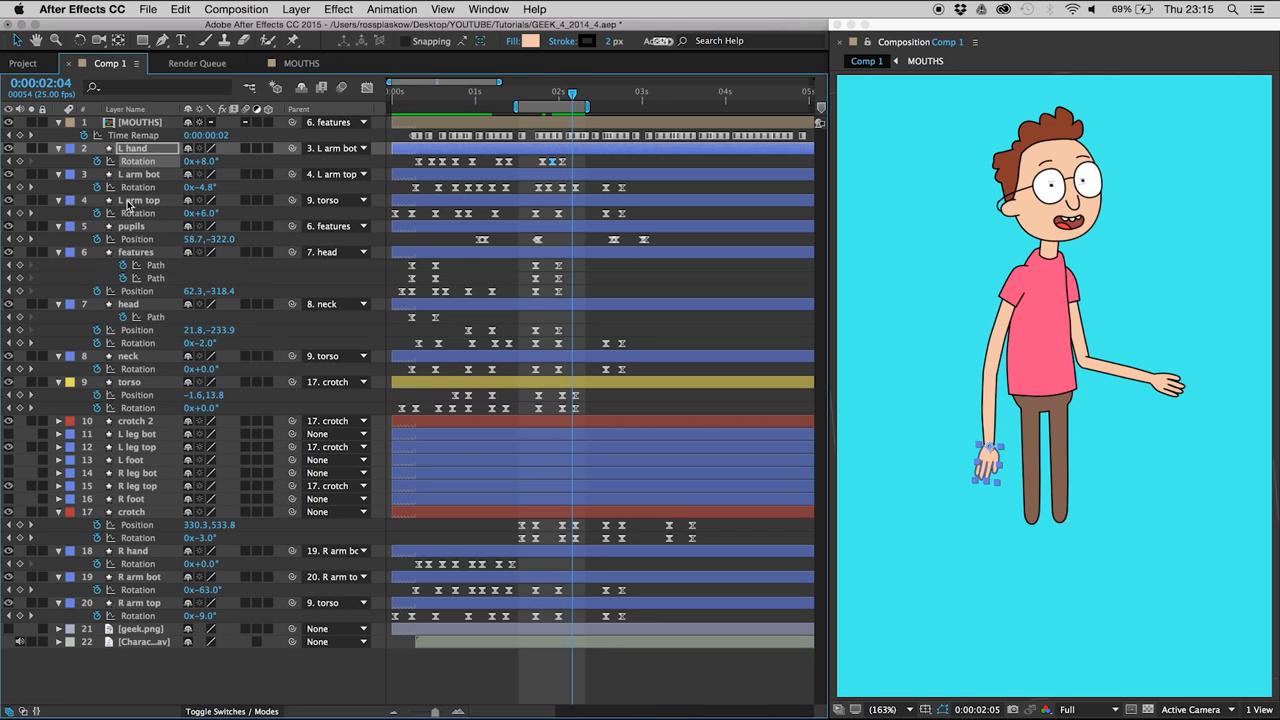
key(Page_Up)
key(Page_Up)
key(Page_Up)
key(Page_Up)
key(Page_Up)
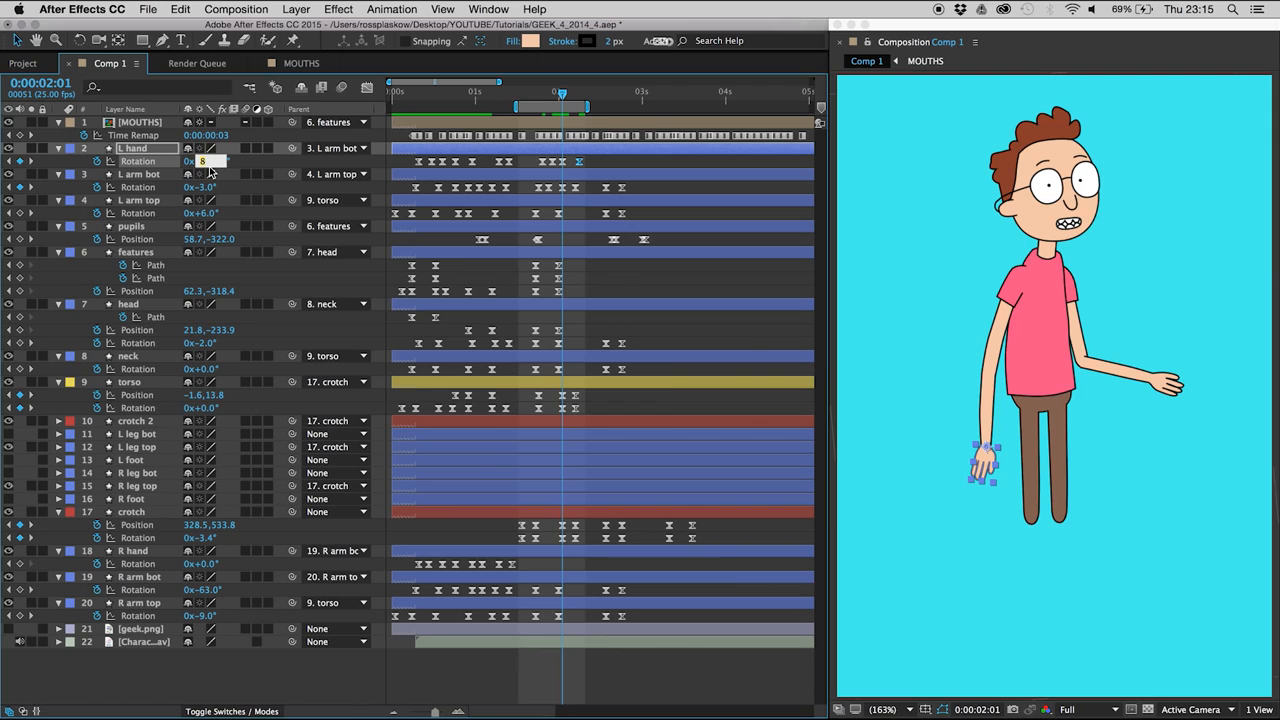
text(10)
key(Return)
- Extend the end of the work area by a few frames, save the project, and preview the section
click(593, 166)
key(space)
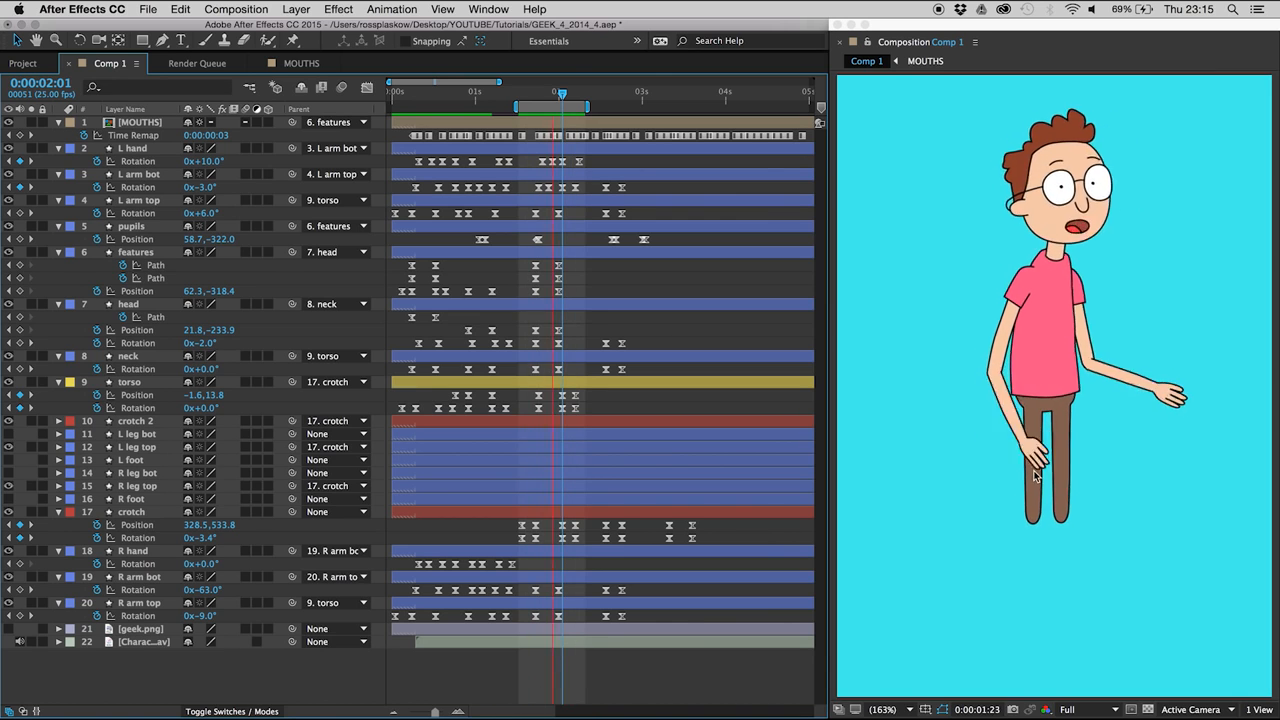
drag(551, 106, 516, 104)
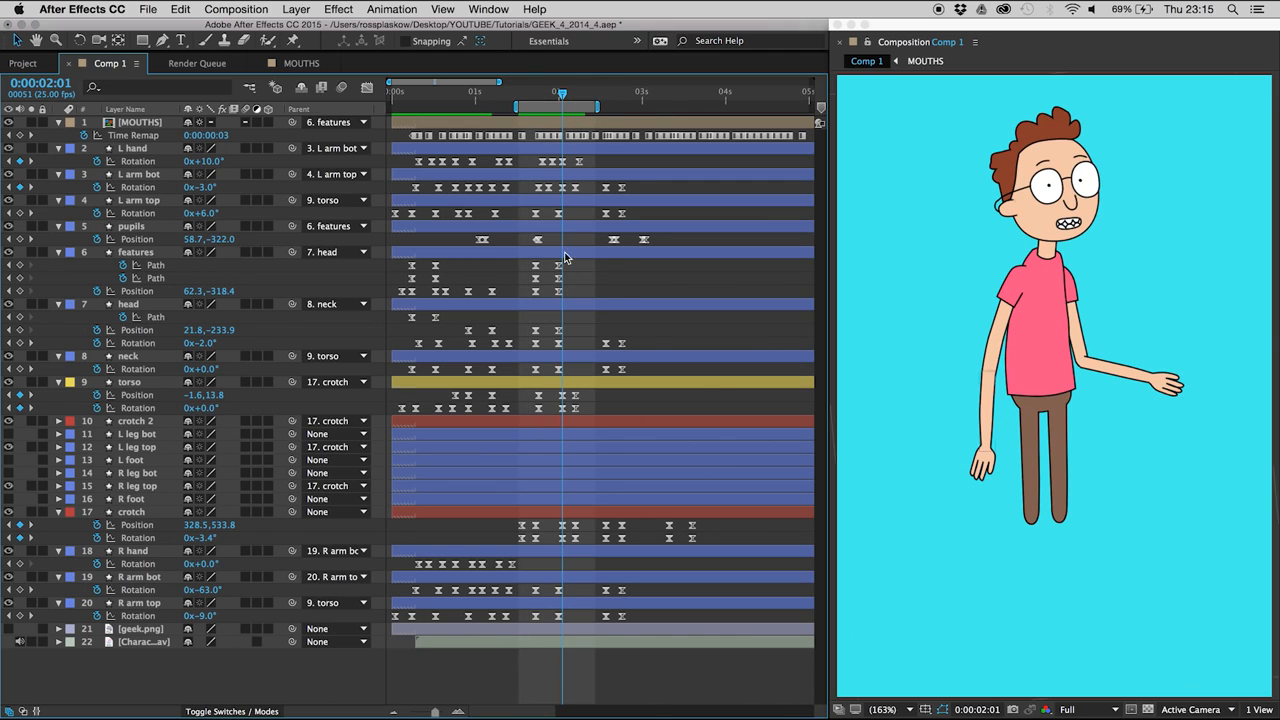
key(super+s)
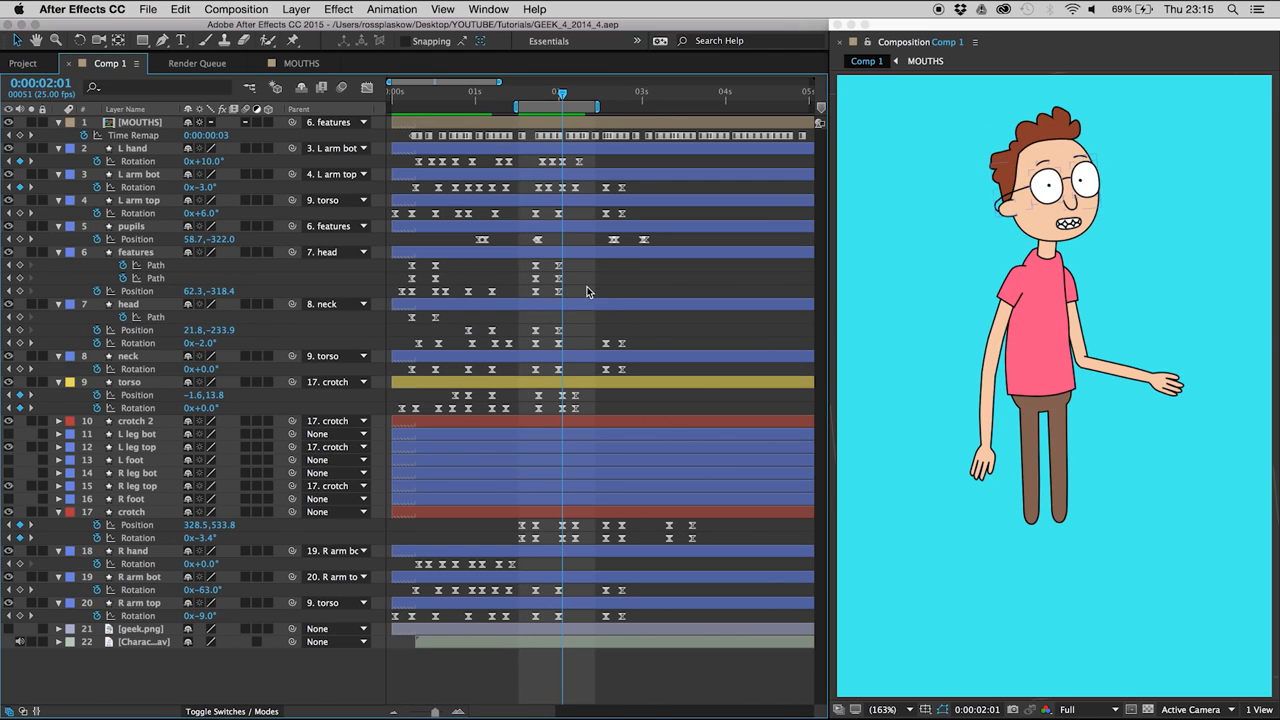
key(space)
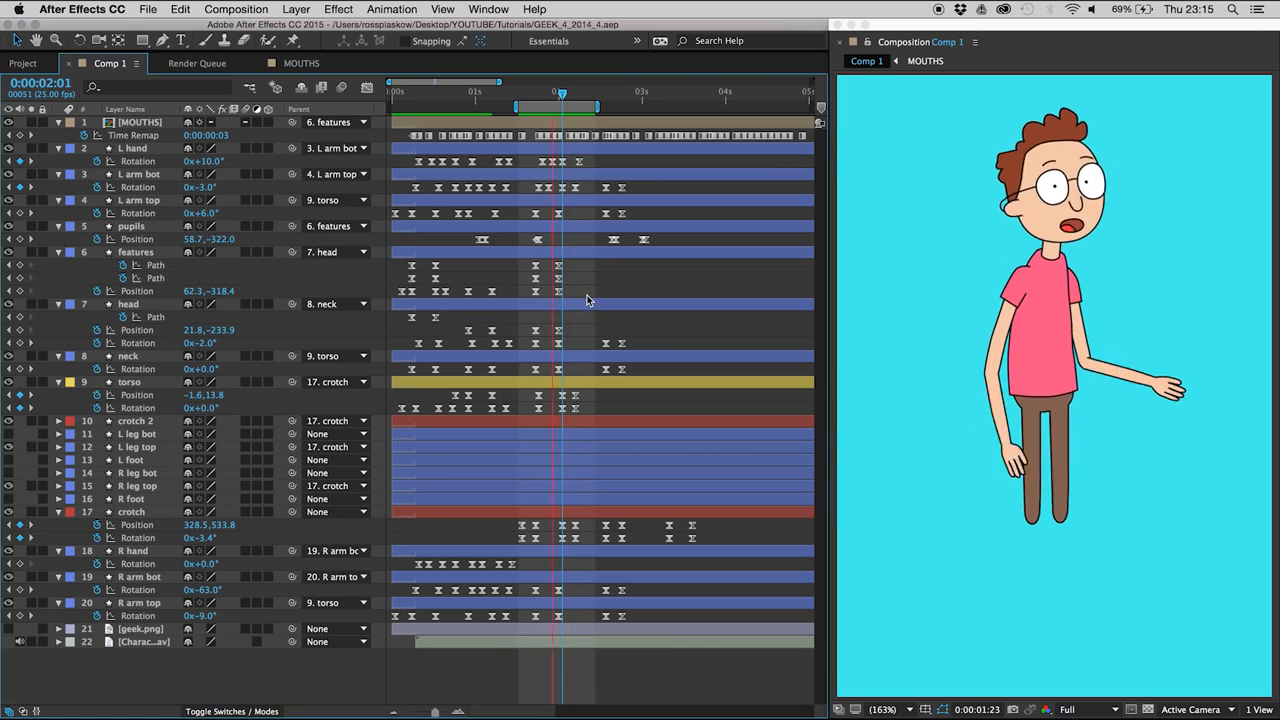
- Add an L arm top Rotation keyframe holding 6° at 0:00:02:04, set the one at 0:00:02:00 to 6.4°, and preview
click(600, 200)
drag(535, 93, 569, 100)
click(20, 214)
key(Page_Up)
key(Page_Up)
key(Page_Up)
key(Page_Up)
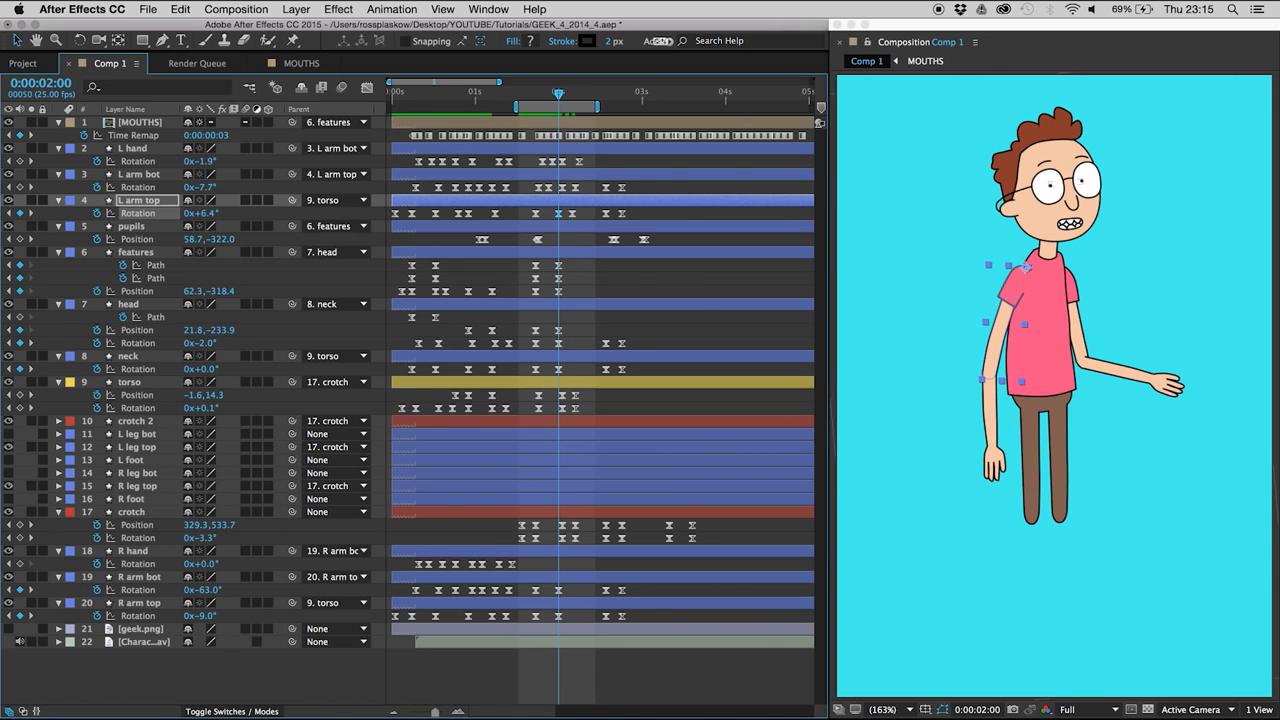
click(594, 278)
key(space)
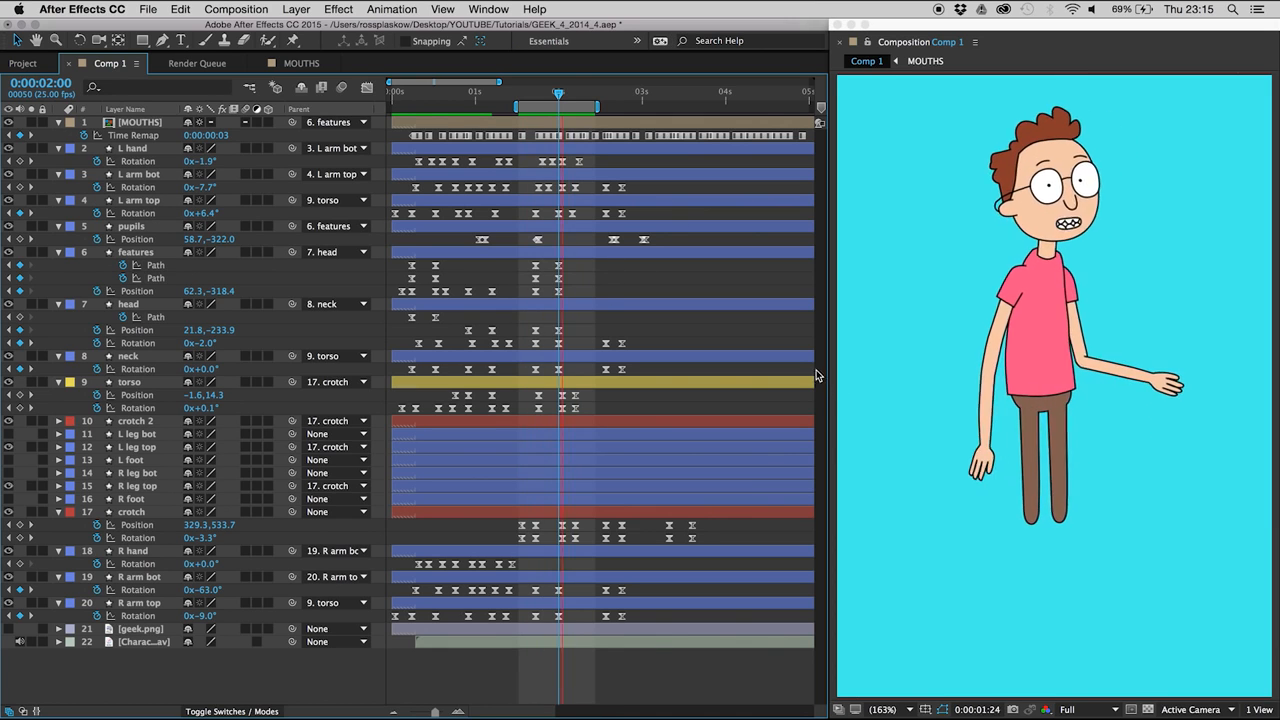
key(space)
- Add an L arm top Rotation keyframe at 0:00:01:14, set the one at 0:00:01:18 to 2° for anticipation, and preview
key(Page_Up)
key(Page_Up)
key(Page_Up)
key(Page_Up)
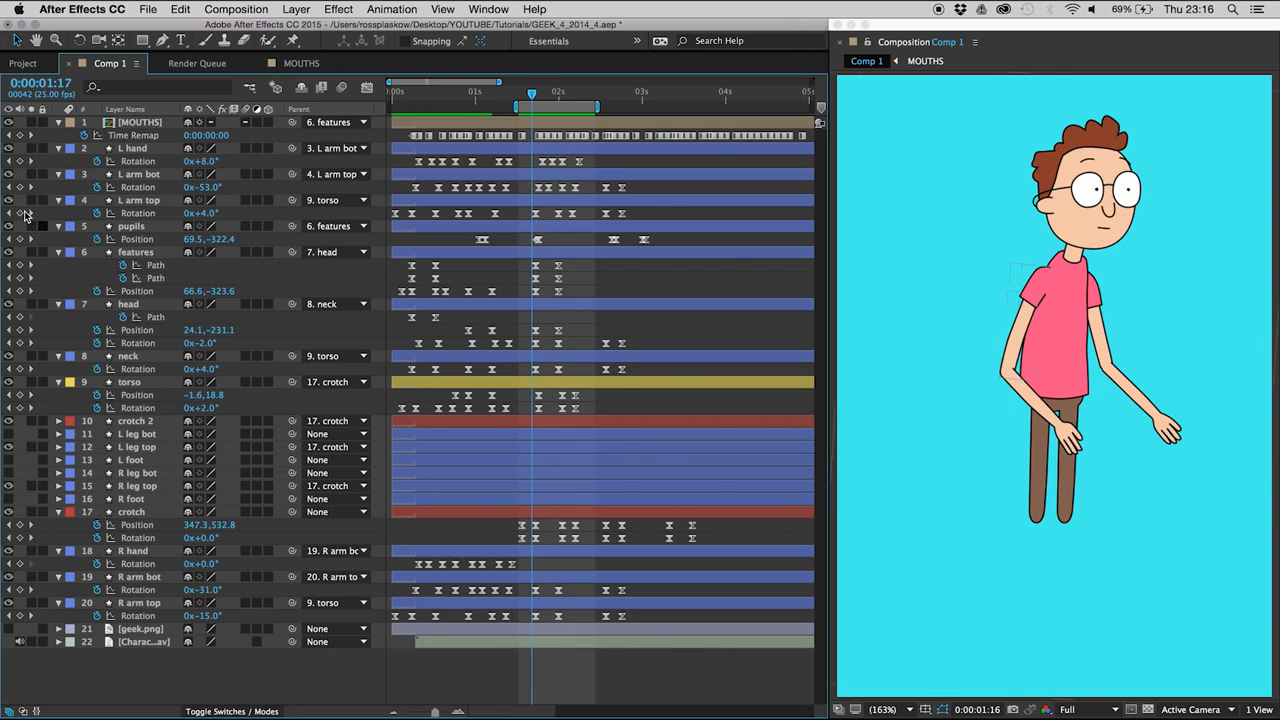
click(20, 213)
key(Page_Down)
key(Page_Down)
key(Page_Down)
key(Page_Down)
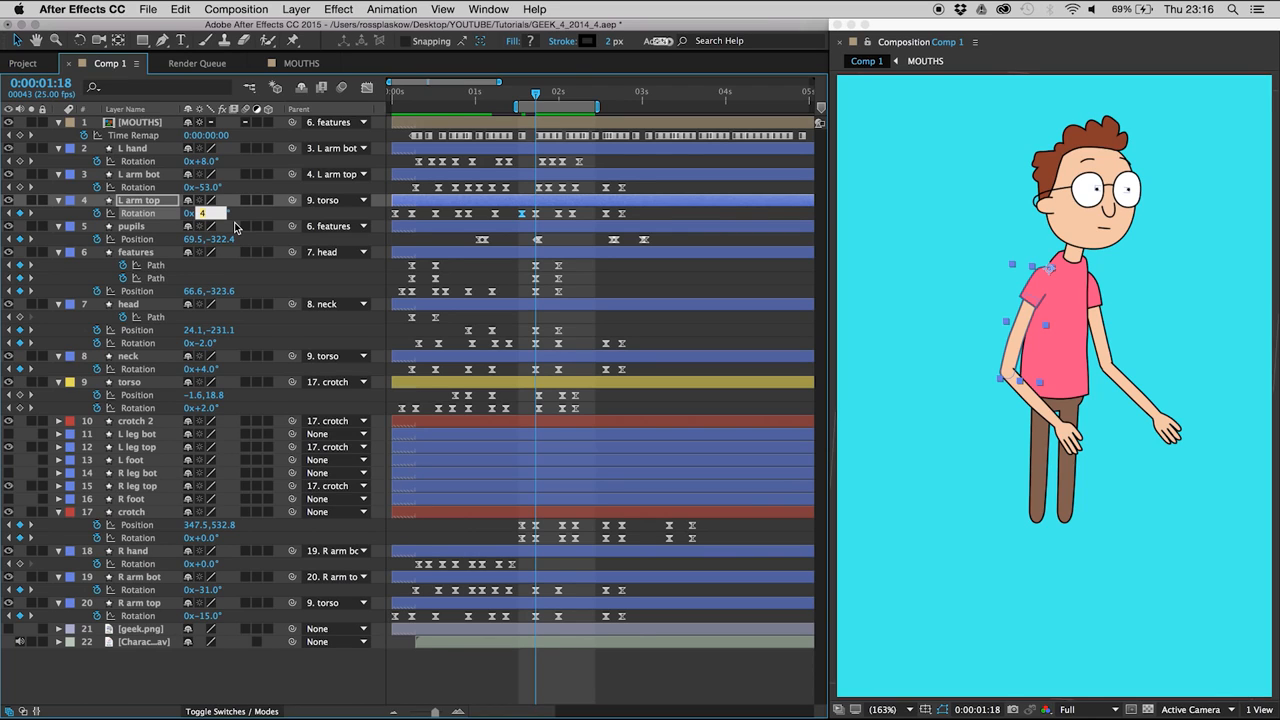
key(space)
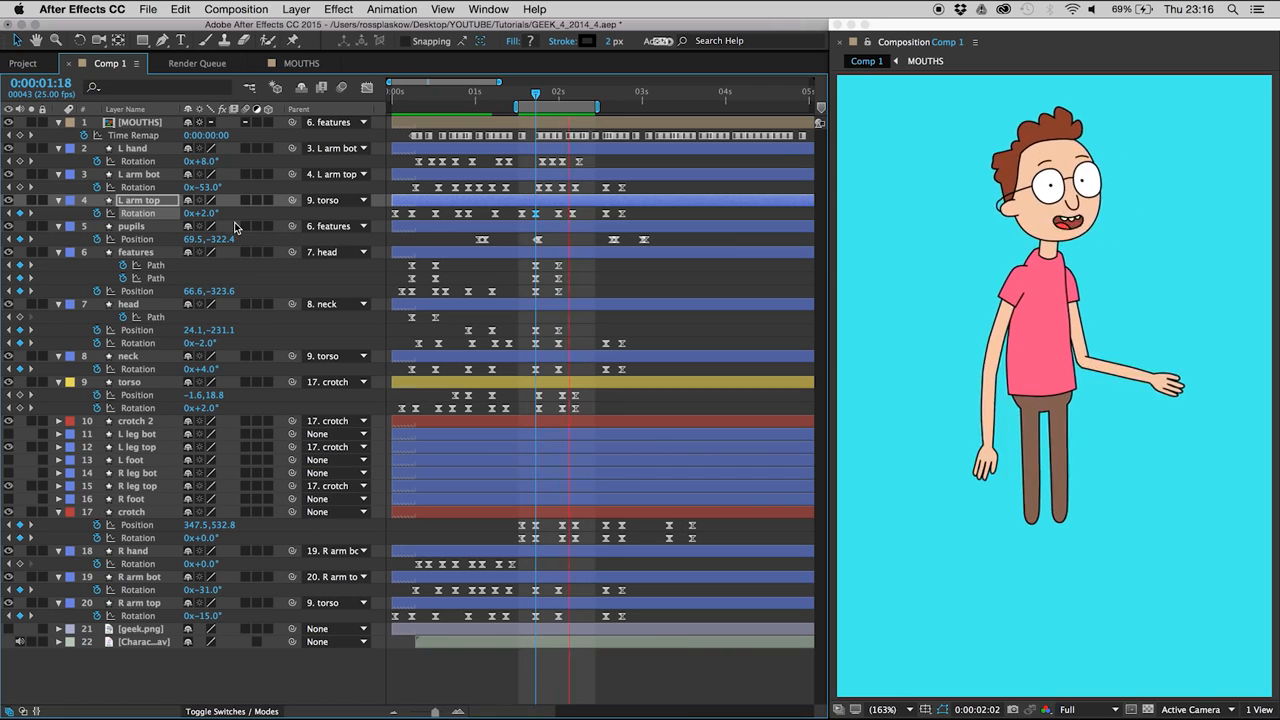
key(space)
- Add an R arm top Rotation keyframe holding the current value at 0:00:02:04
click(135, 577)
key(Page_Down)
click(132, 605)
key(Page_Down)
key(Page_Down)
key(Page_Down)
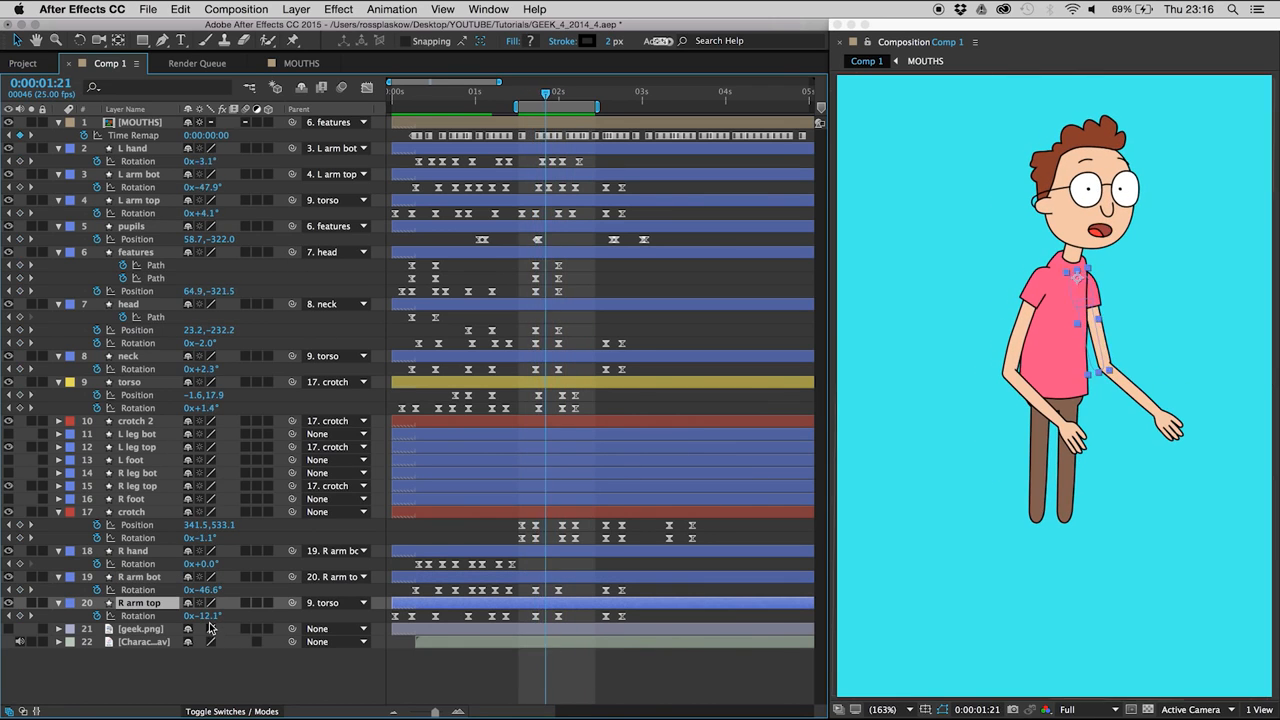
key(Page_Down)
key(Page_Down)
key(Page_Down)
key(Page_Down)
key(Page_Down)
key(Page_Down)
key(Page_Down)
key(Page_Down)
click(20, 616)
- Set the R arm top Rotation keyframe at 0:00:02:00 to -6° so the upper arm overshoots
key(Page_Up)
key(Page_Up)
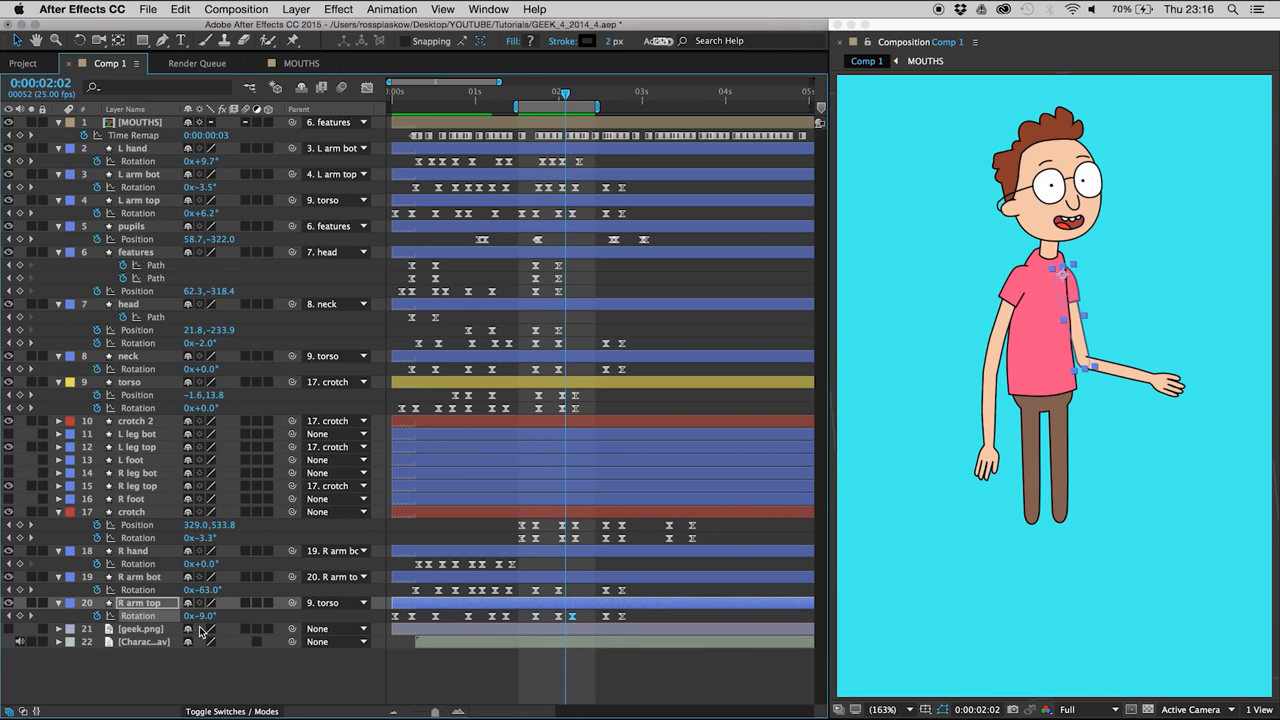
key(Page_Up)
key(Page_Up)
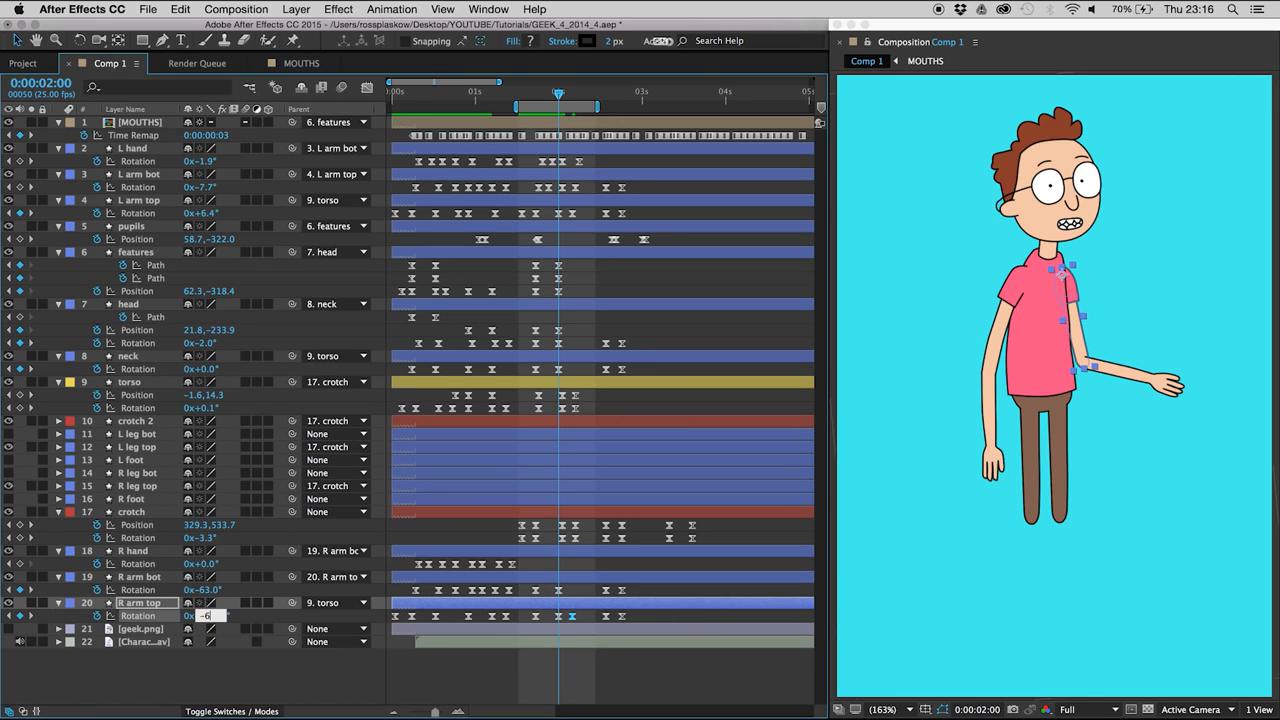
key(Return)
- Add an R arm bot Rotation keyframe holding the current value at 0:00:02:04
key(Page_Down)
key(Page_Down)
key(Page_Down)
key(Page_Down)
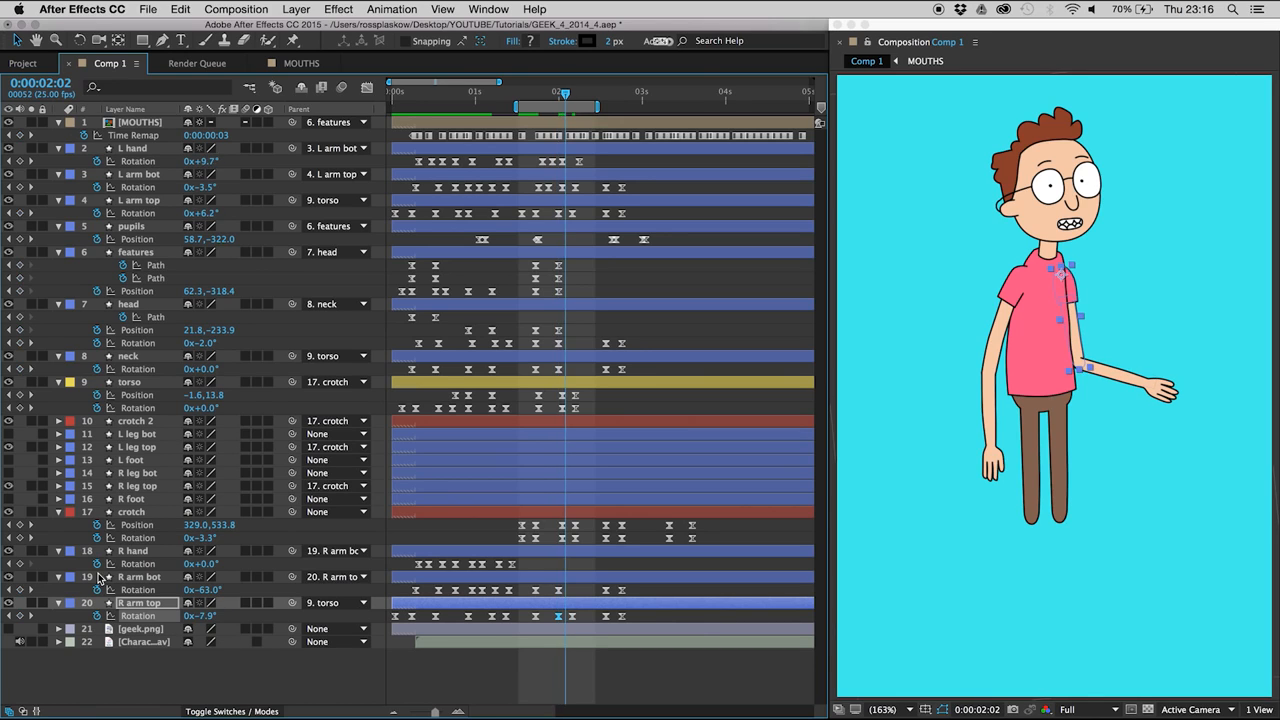
click(21, 590)
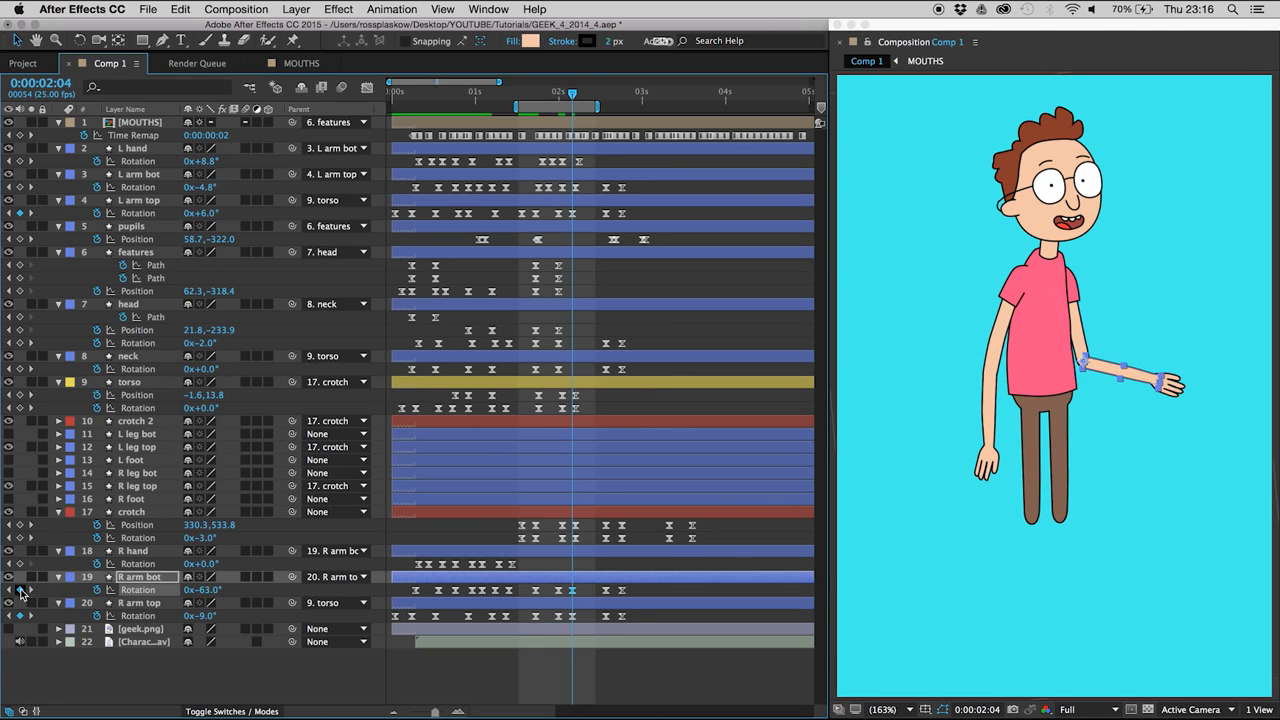
- Set the R arm bot Rotation keyframe at 0:00:02:00 to -66° so the forearm overshoots
key(Page_Up)
key(Page_Up)
key(Page_Up)
key(Page_Up)
key(Page_Up)
key(Page_Up)
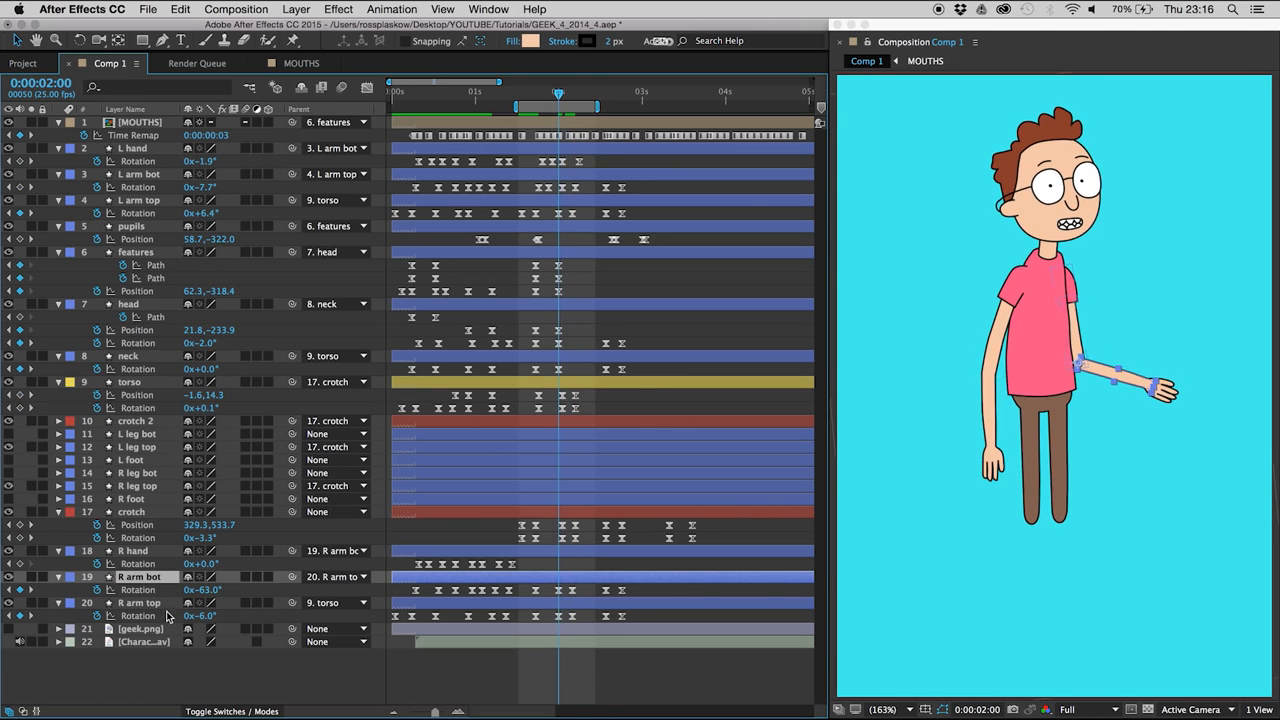
key(Page_Down)
key(Page_Down)
key(Page_Down)
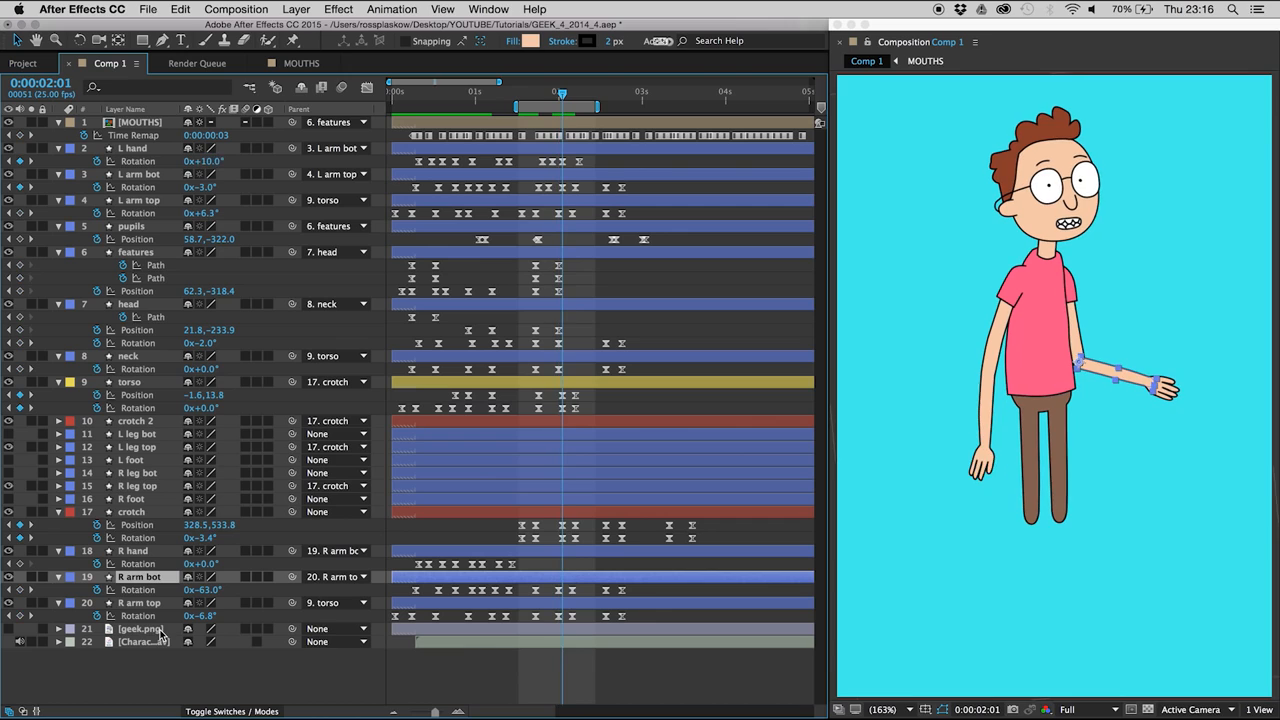
key(Page_Up)
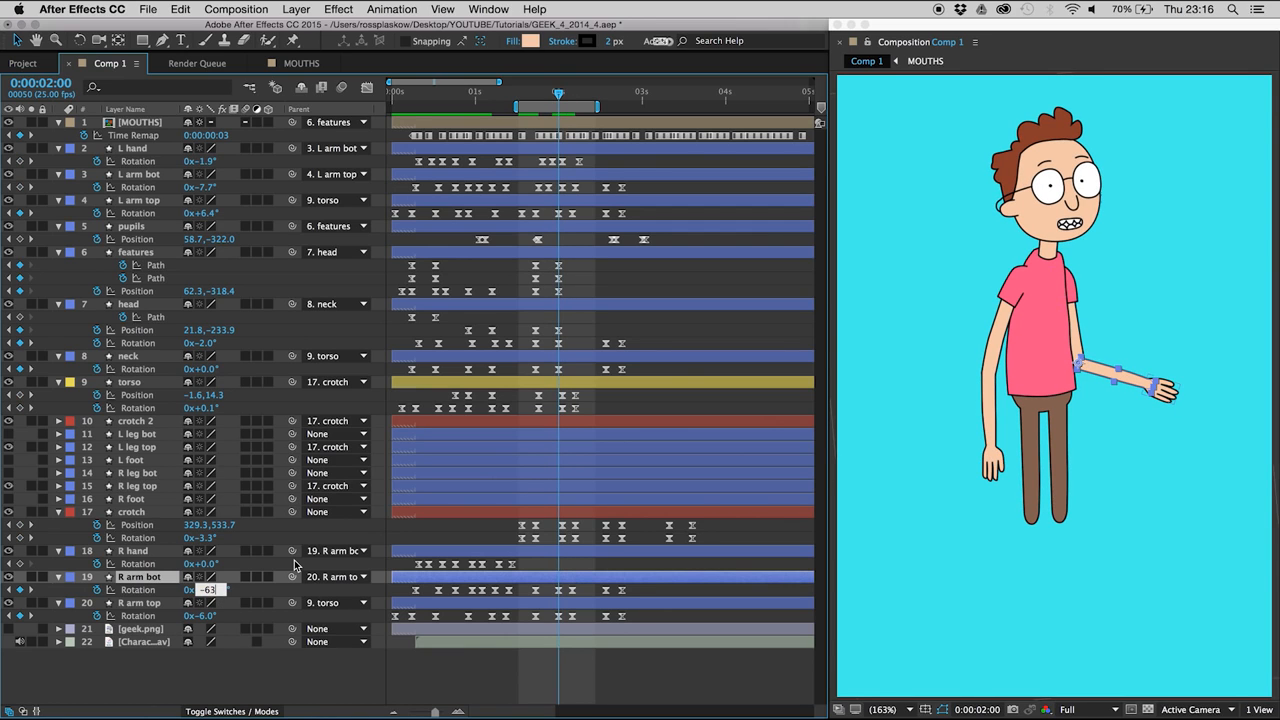
key(BackSpace)
text(6)
key(Return)
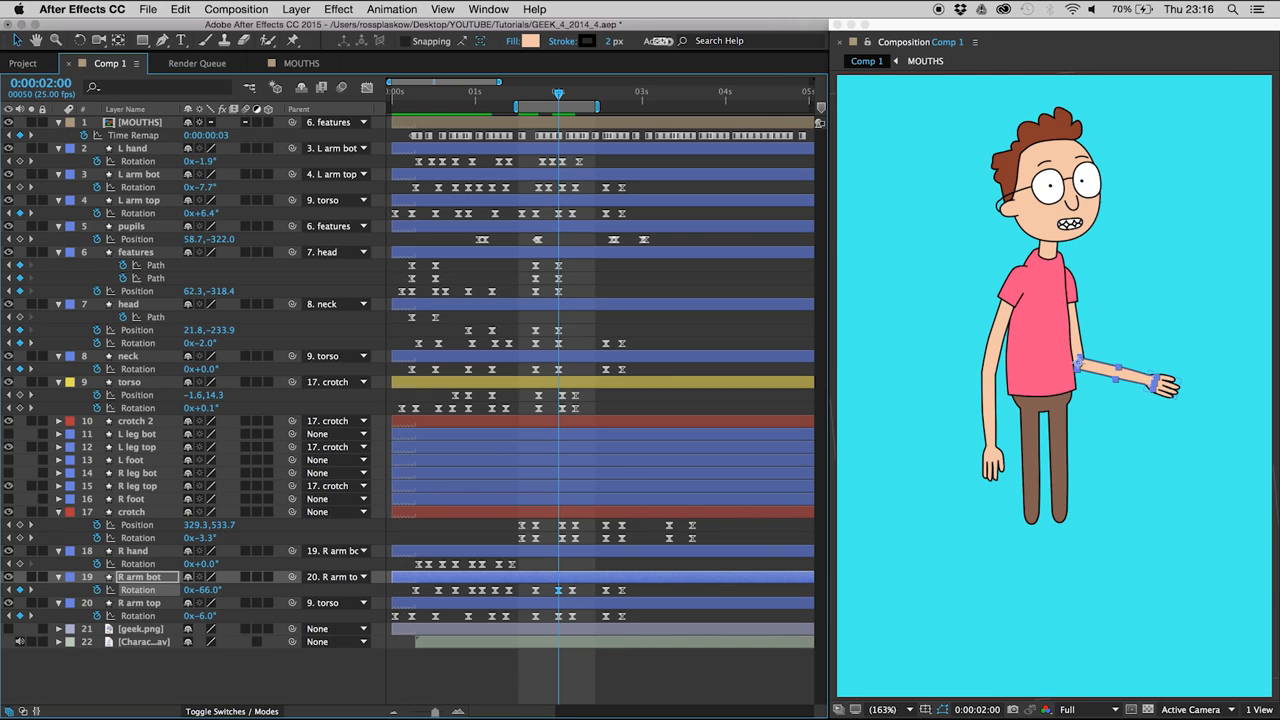
- Add an R hand Rotation keyframe holding the current value at 0:00:01:18
key(Page_Up)
key(Page_Up)
key(Page_Up)
key(Page_Up)
key(Page_Up)
key(Page_Up)
key(Page_Up)
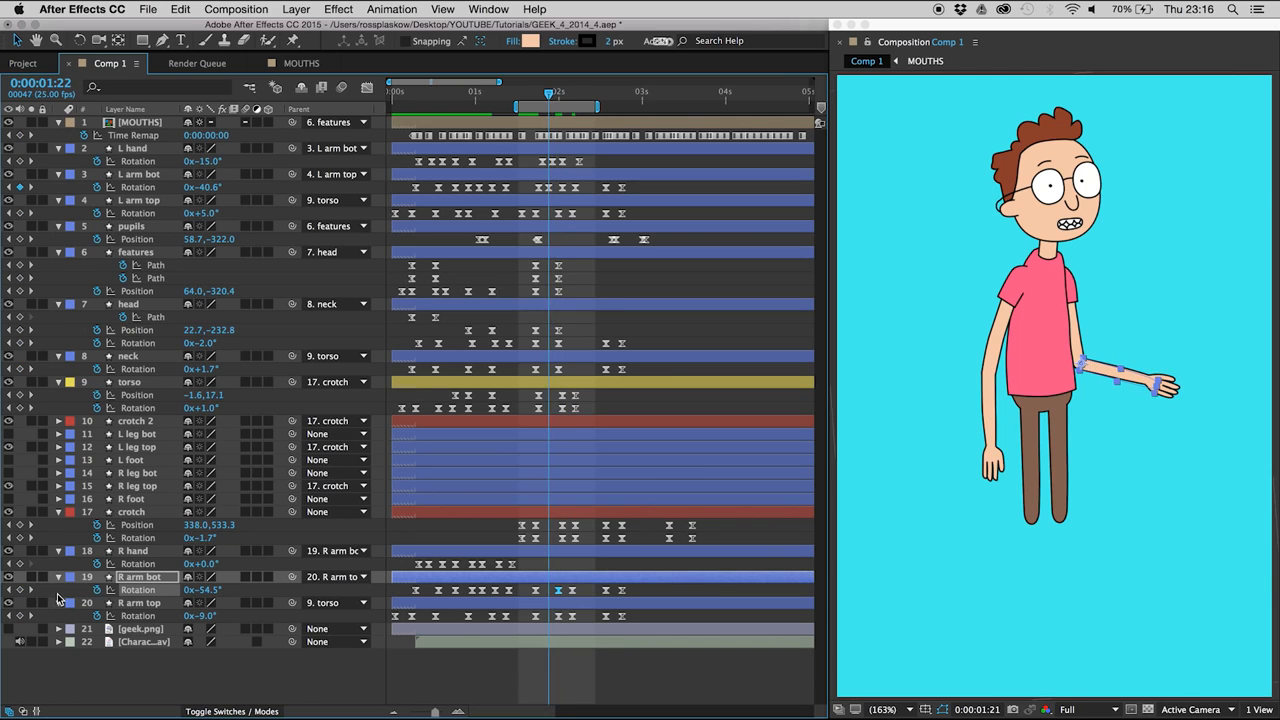
click(20, 564)
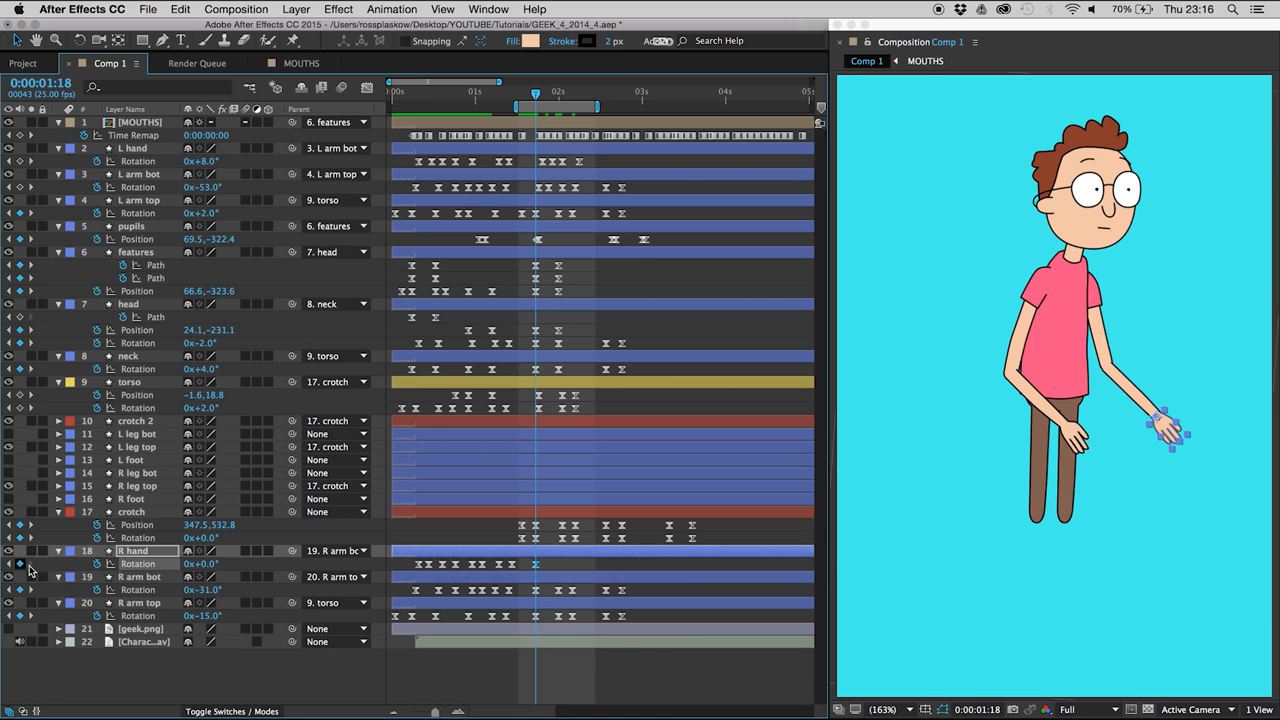
- Shift the three R arm bot Rotation keyframes inside the work area one frame later so they trail the upper arm
click(137, 551)
key(Page_Down)
key(Page_Down)
key(Page_Down)
key(Page_Down)
key(Page_Down)
key(Page_Down)
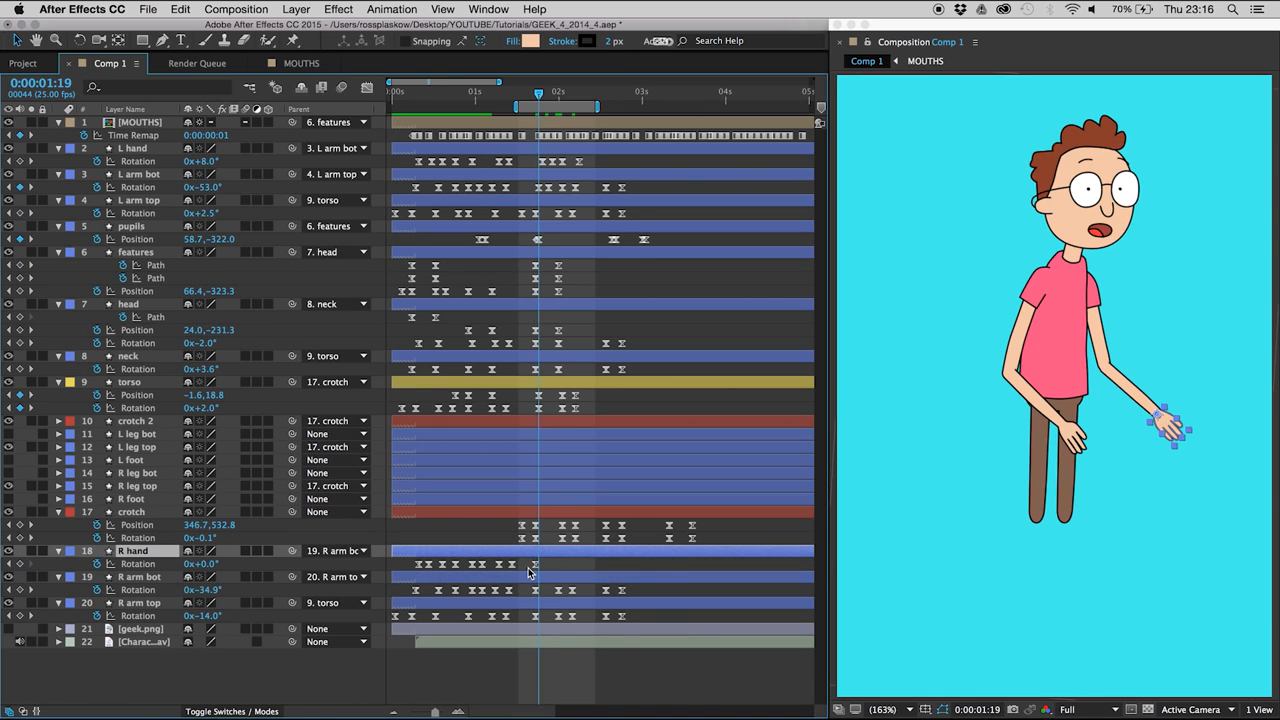
key(Page_Down)
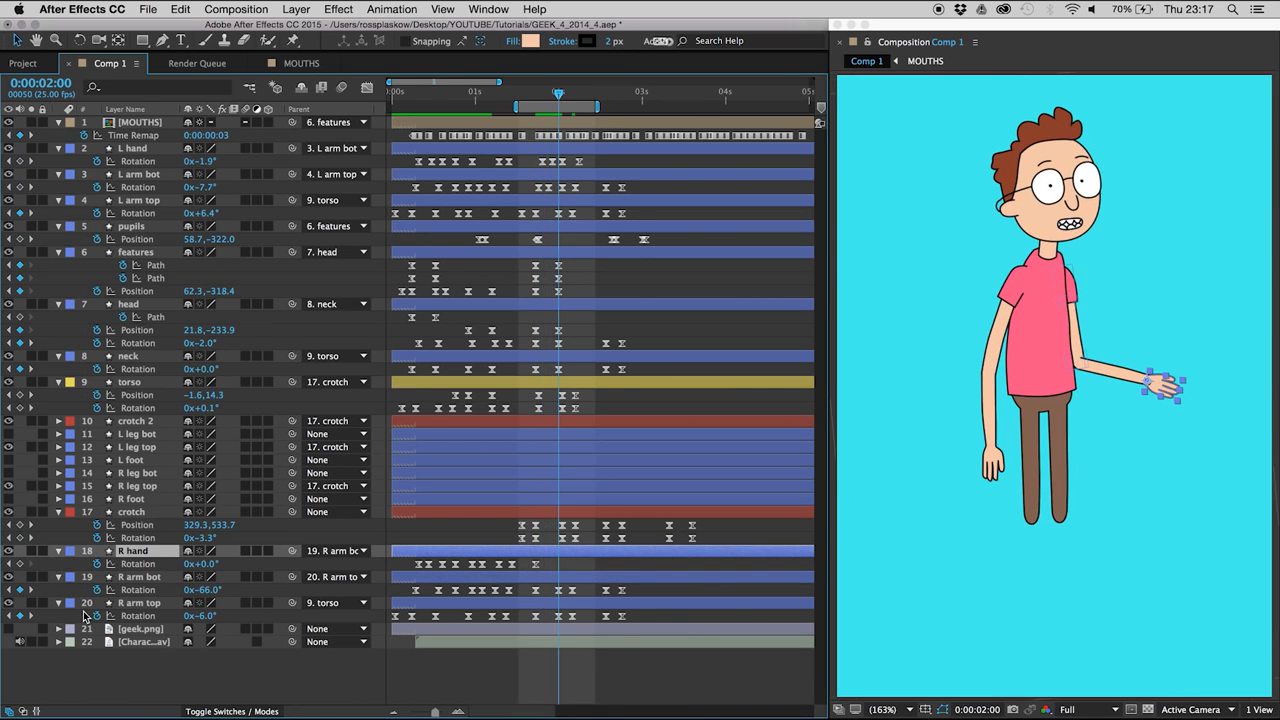
drag(518, 593, 590, 604)
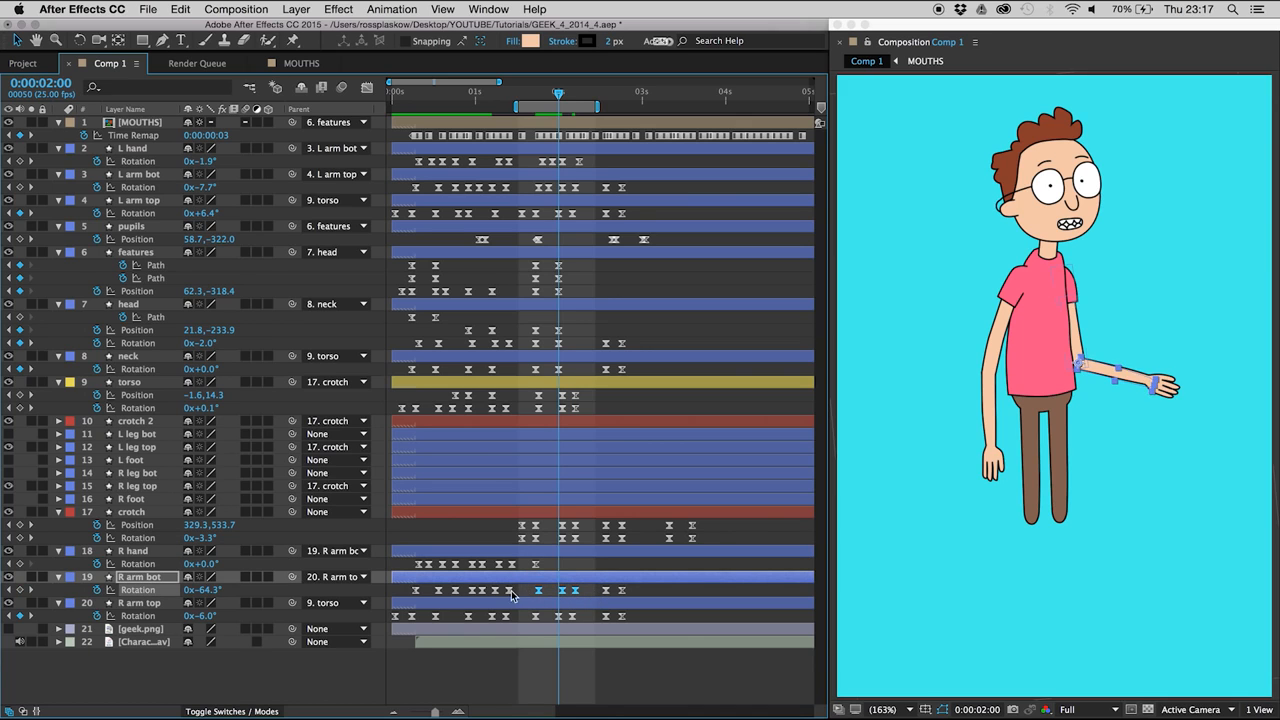
- Move the R hand Rotation keyframe from 0:00:01:18 to 0:00:01:20 so the hand trails the forearm
key(Page_Up)
key(Page_Up)
key(Page_Up)
key(Page_Up)
key(Page_Up)
key(Page_Up)
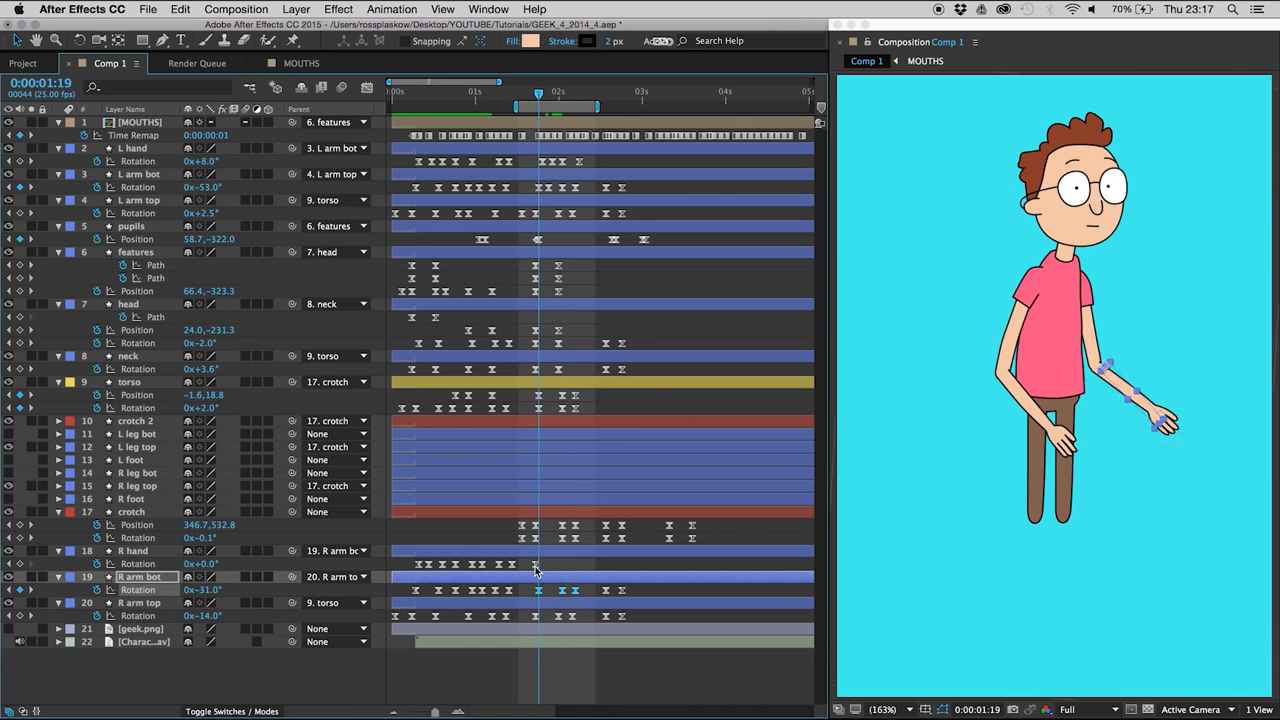
click(535, 565)
- Add an R hand Rotation keyframe of -12° at 0:00:02:02, and step forward past it
key(Page_Down)
key(Page_Down)
key(Page_Down)
key(Page_Down)
key(Page_Down)
key(Page_Down)
key(Page_Down)
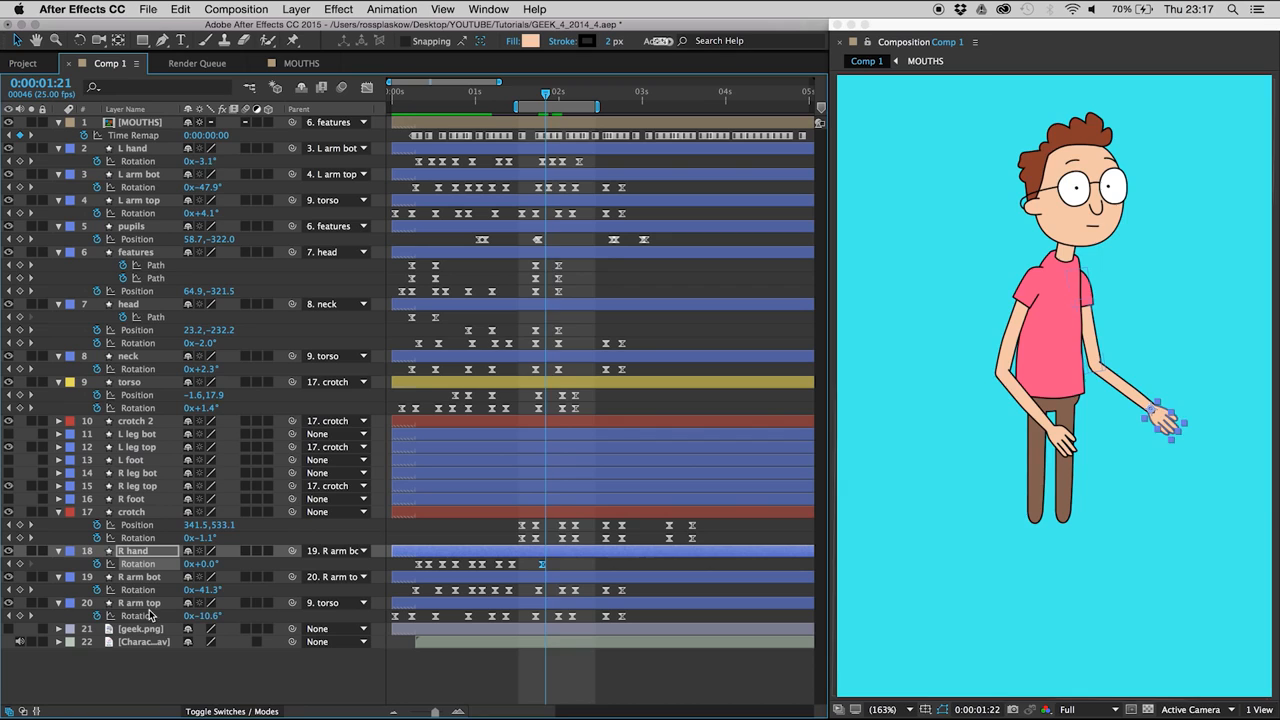
key(Page_Down)
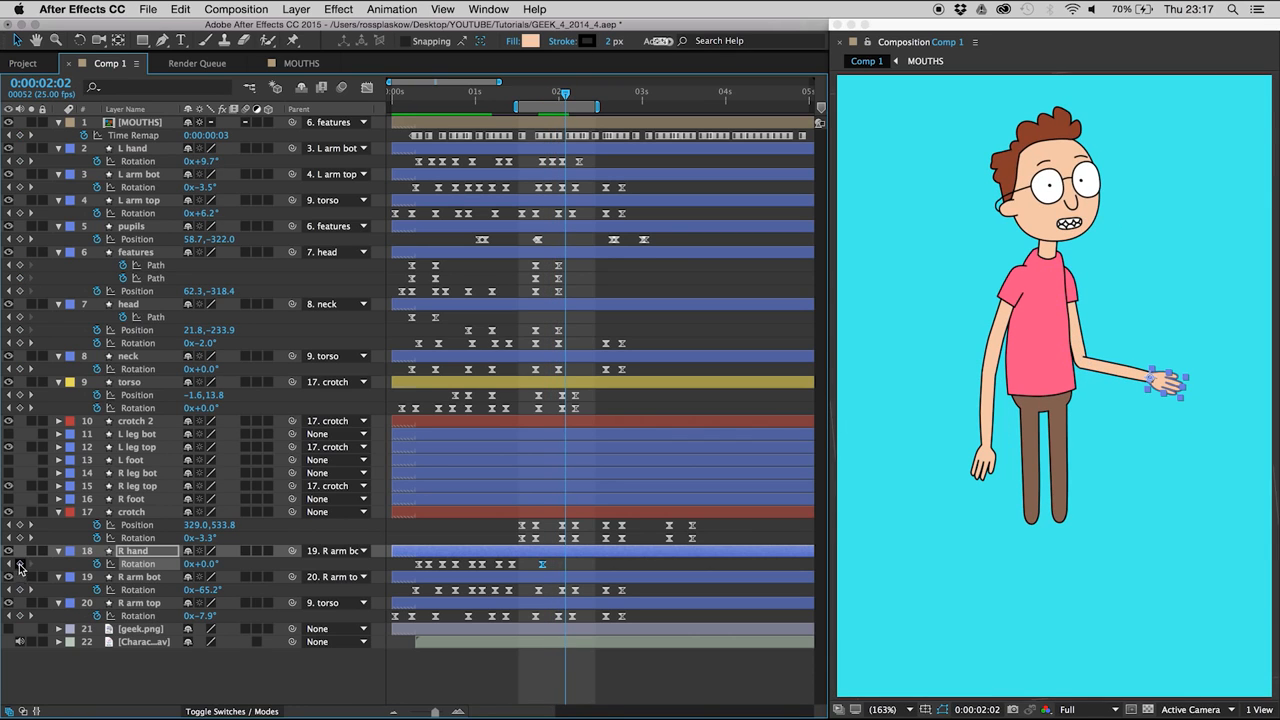
mouse_move(208, 565)
mouse_down()
mouse_move(234, 565)
mouse_move(184, 573)
mouse_move(215, 565)
mouse_up()
key(Page_Down)
key(Page_Down)
key(Page_Down)
key(Page_Down)
key(Page_Down)
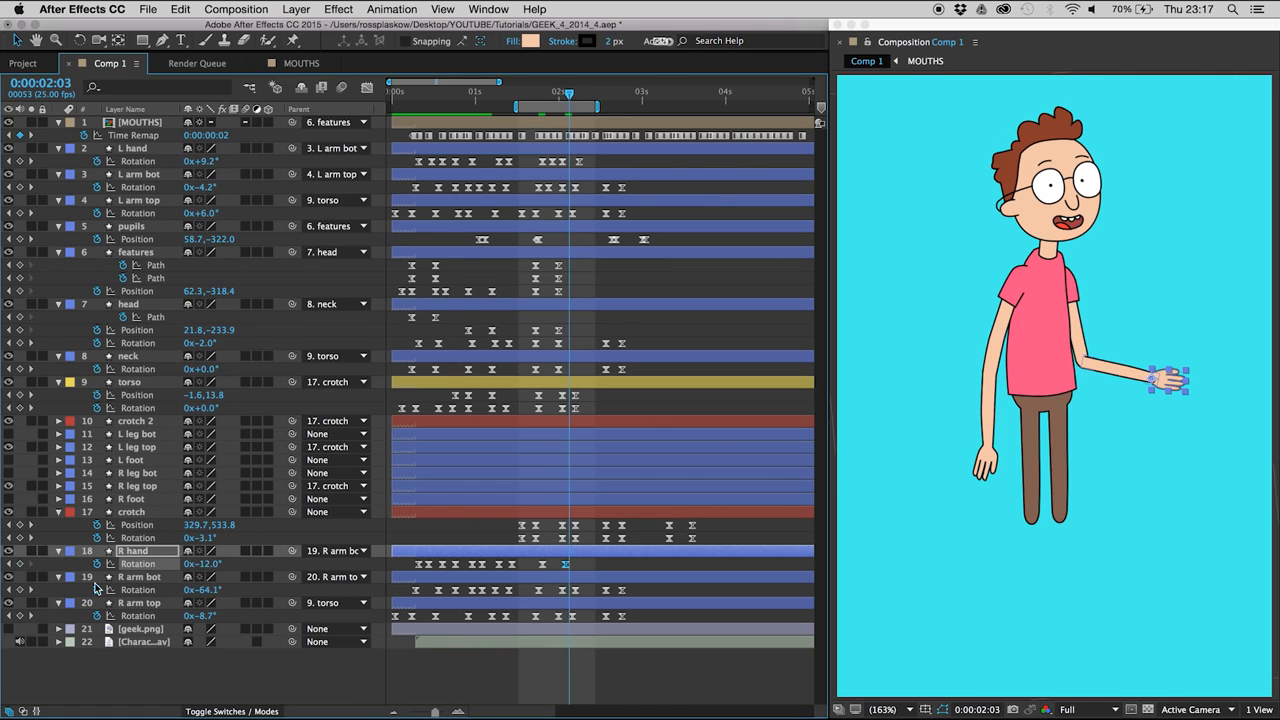
- Add an R hand Rotation keyframe of -12° at 0:00:02:07 and adjust the rotation of the keyframe at 0:00:02:02
key(Page_Up)
key(Page_Up)
key(Page_Up)
key(Page_Up)
key(Page_Up)
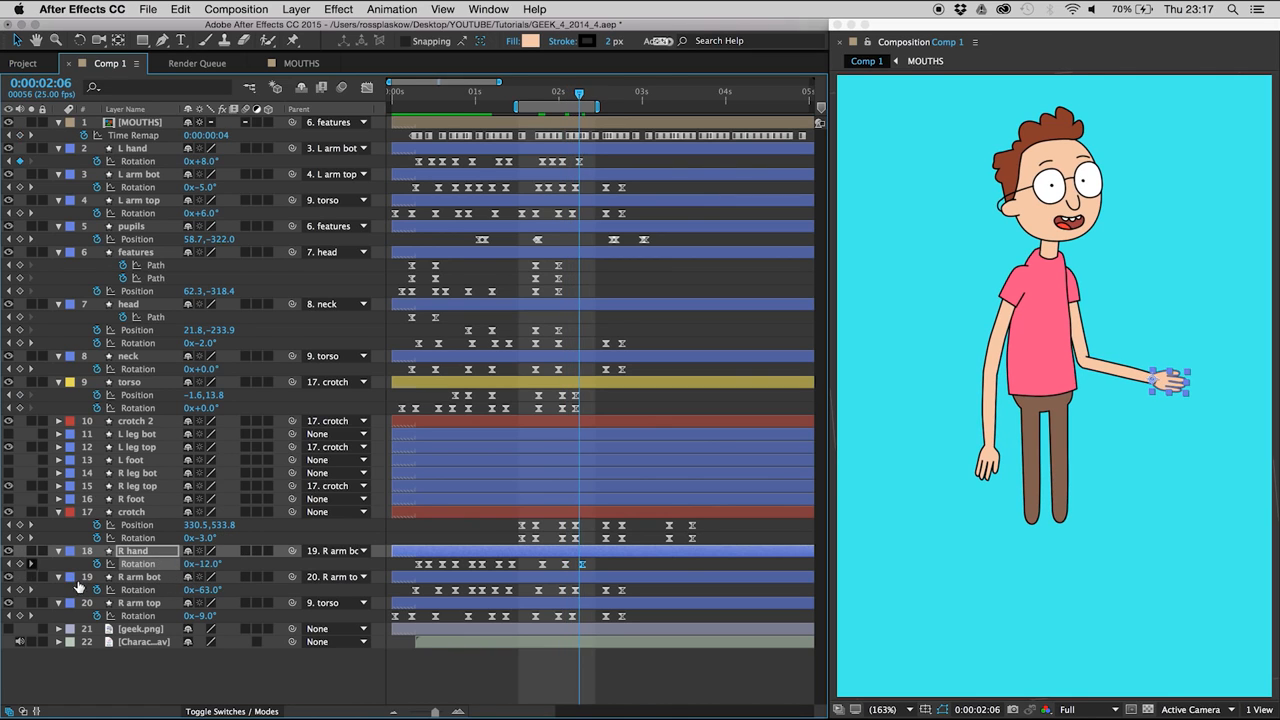
drag(203, 565, 200, 566)
- Add an R hand Rotation keyframe of 20.5° at 0:00:01:23 so the hand drags, and preview the motion
key(Page_Up)
key(Page_Up)
key(Page_Up)
key(Page_Up)
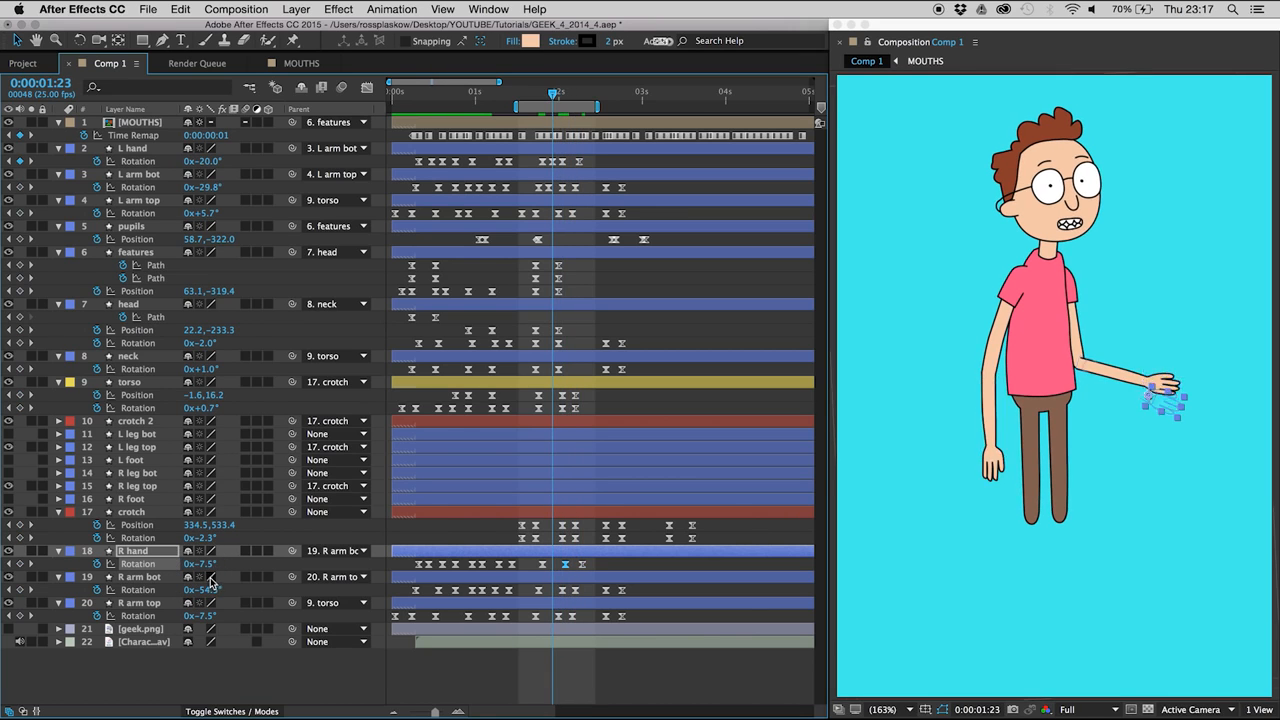
drag(203, 566, 208, 545)
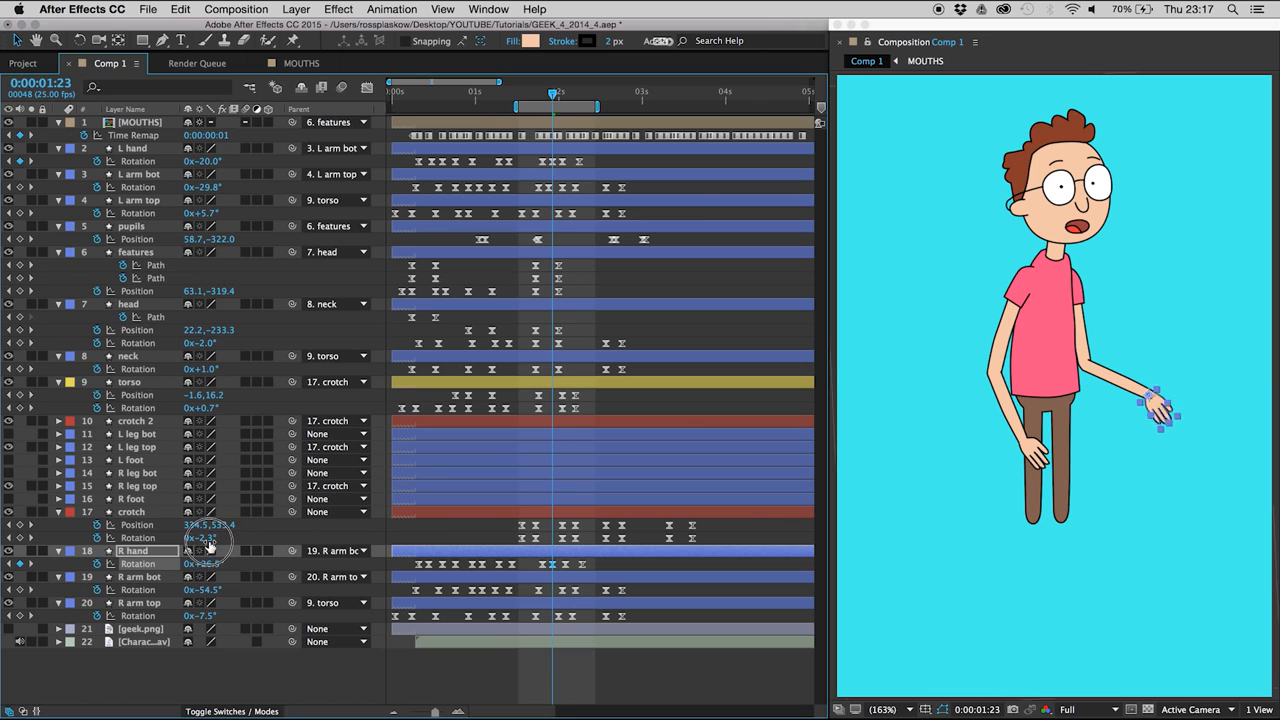
click(522, 679)
key(space)
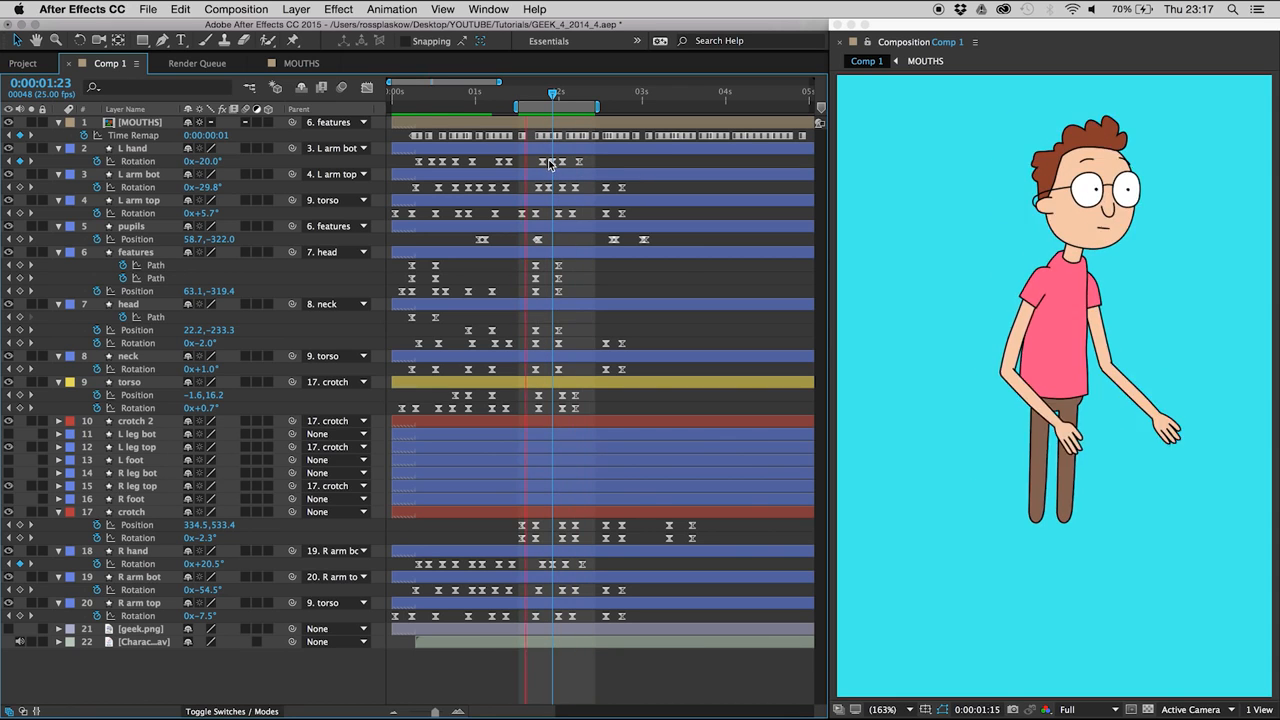
- Extend the work area back to the start of the composition and preview the animation
drag(517, 107, 252, 70)
key(space)
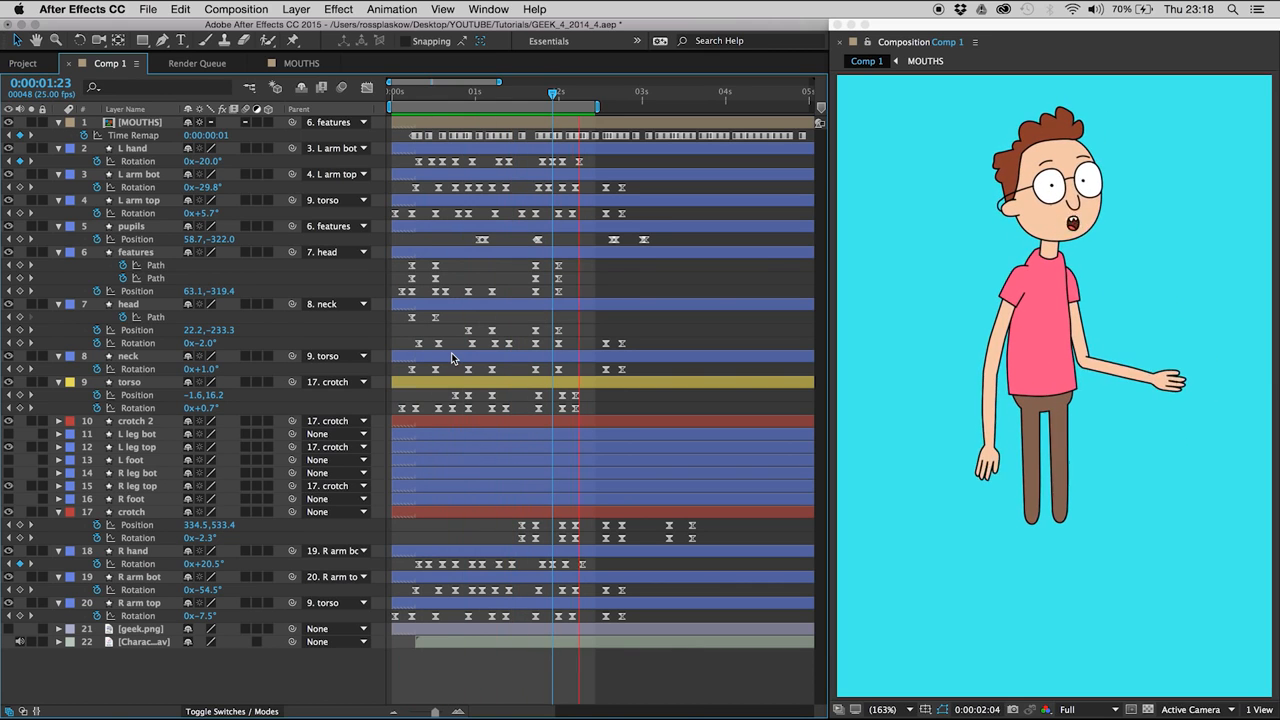
key(space)
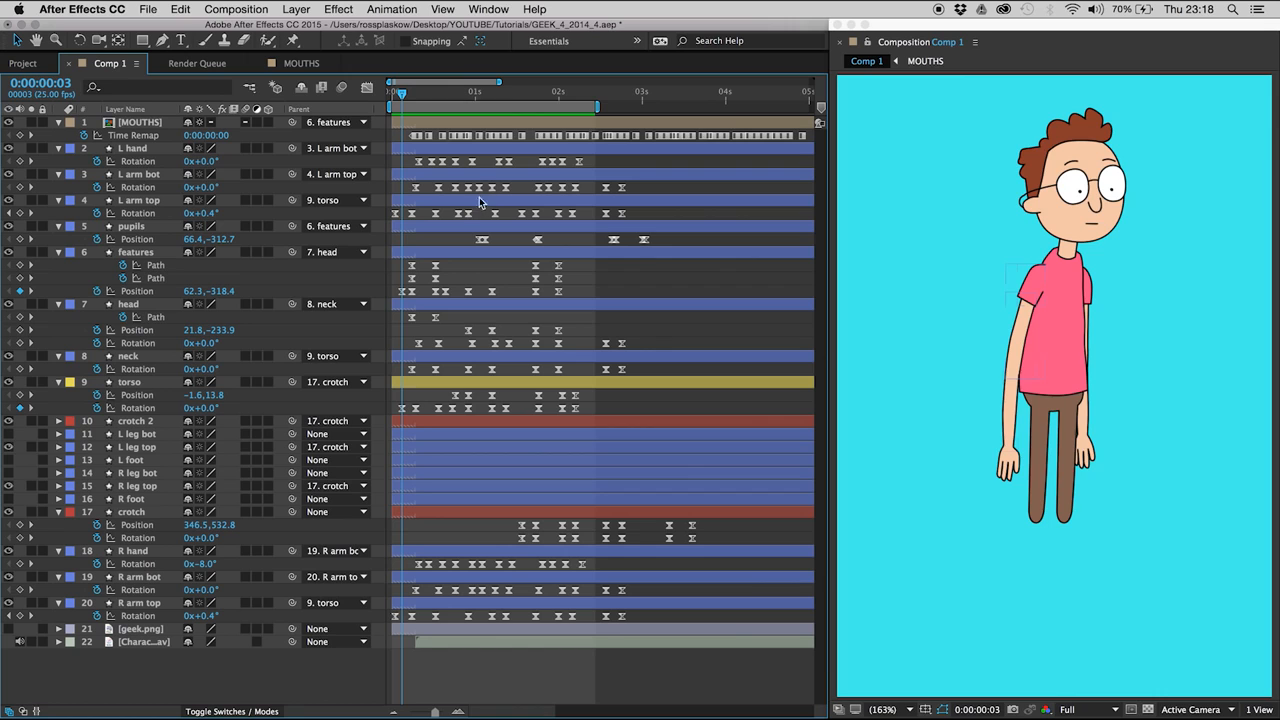
- Shift the upper-body keyframes around 0:00:01:06, from L hand to R arm top, one frame earlier and preview the timing
drag(487, 158, 518, 645)
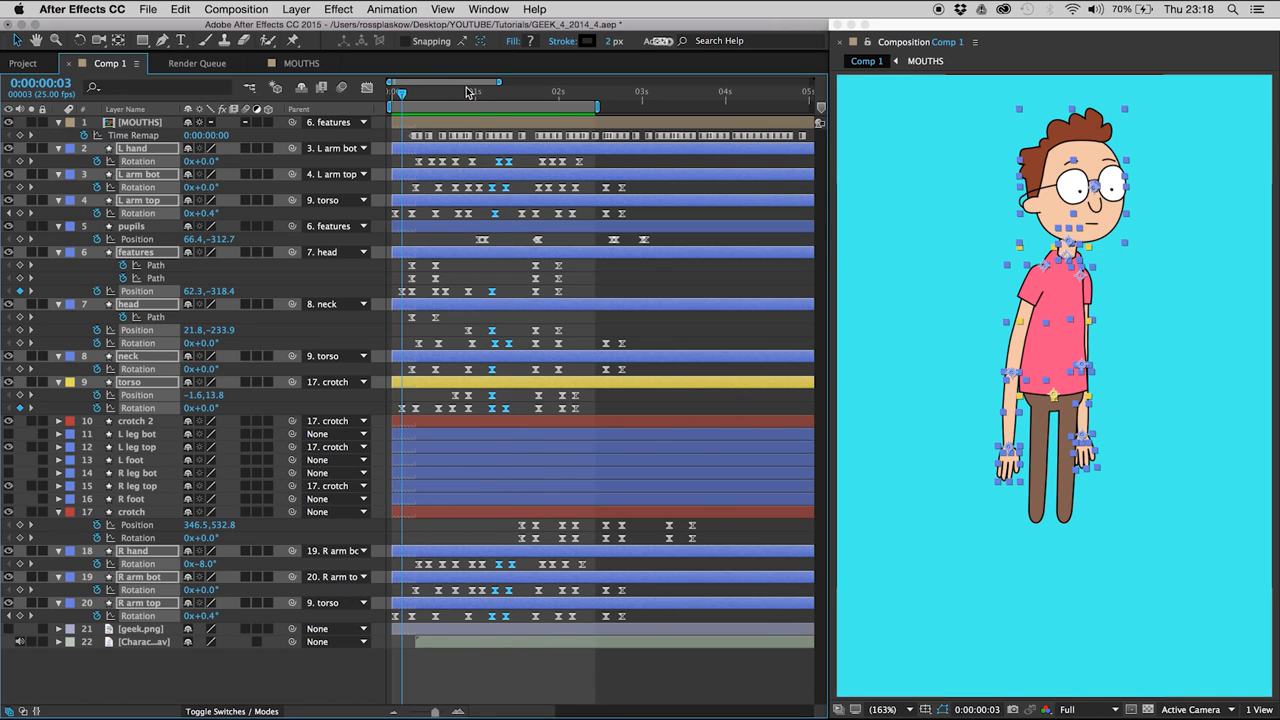
drag(472, 95, 495, 97)
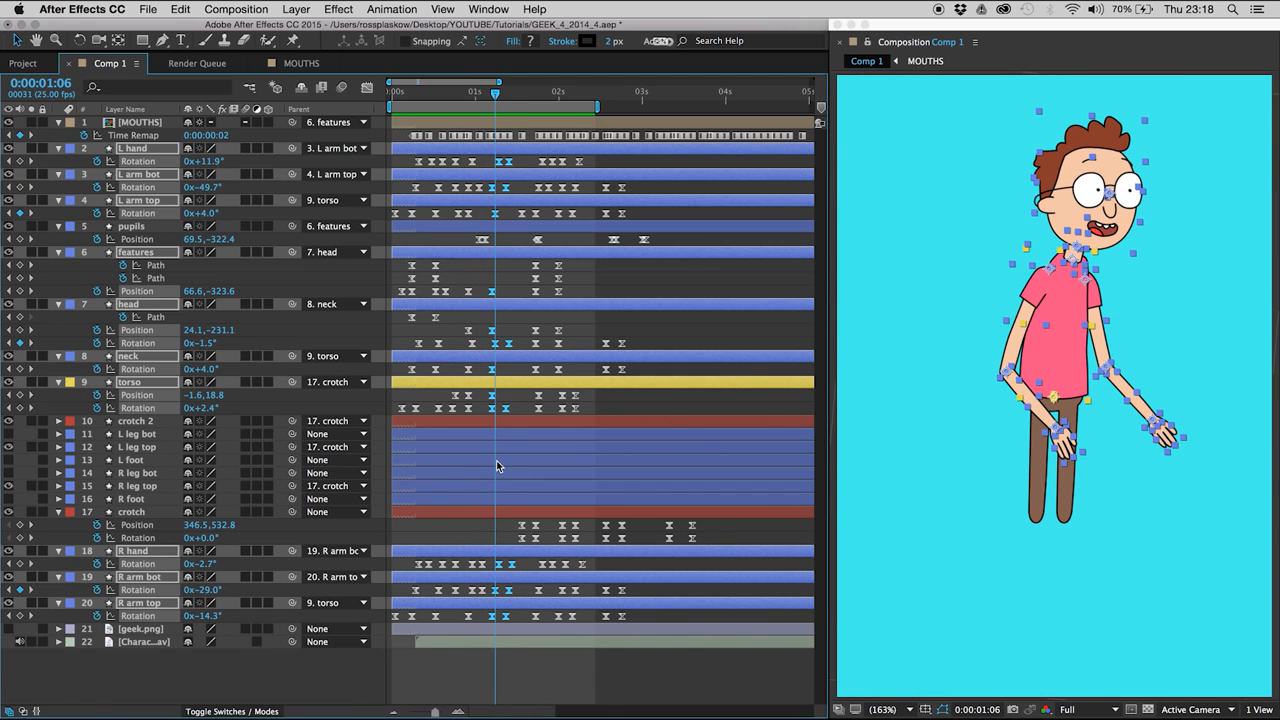
click(506, 276)
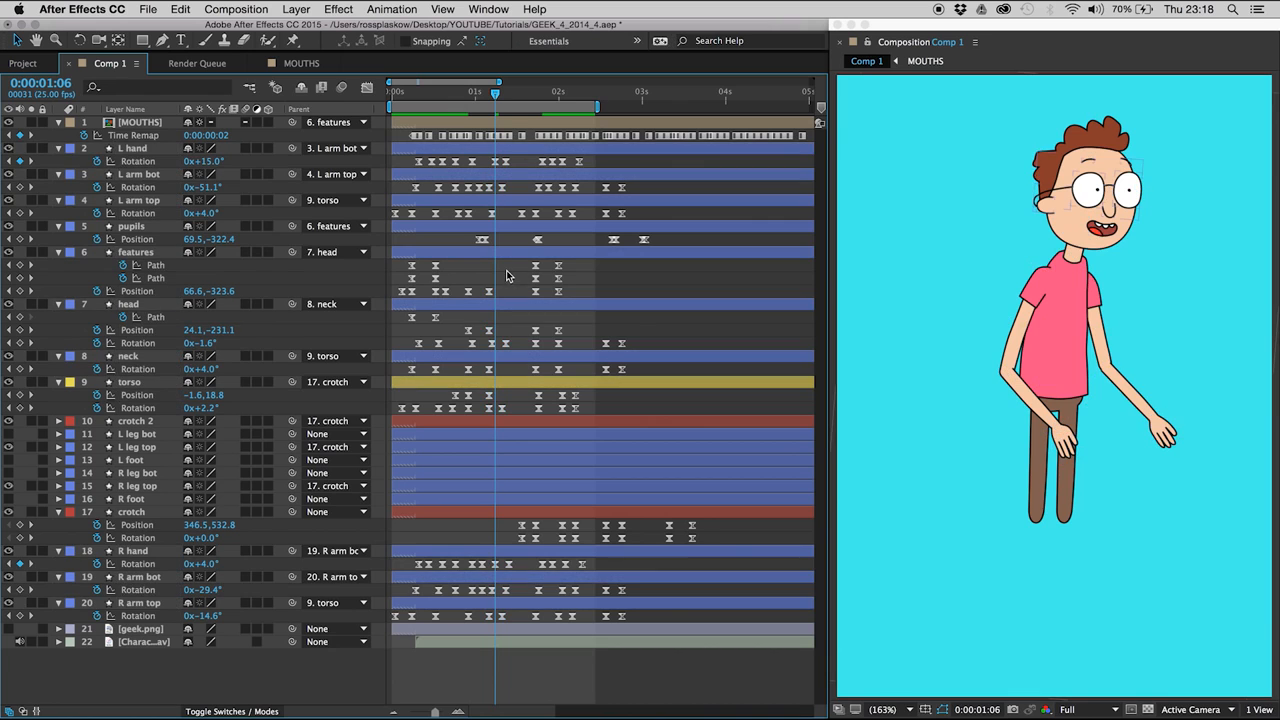
key(space)
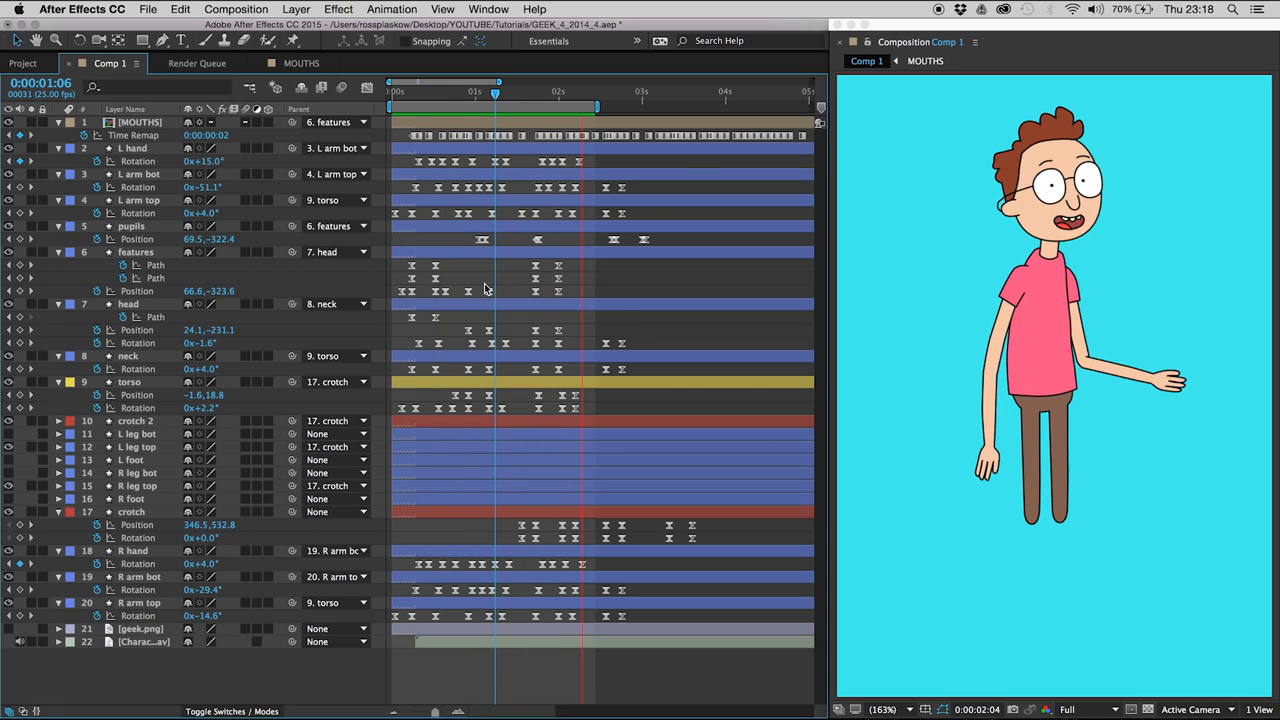
- Adjust the two L arm bot Rotation keyframes around 0:00:01:00, setting the rotation to -93° at 0:00:00:23
click(497, 94)
drag(497, 94, 465, 94)
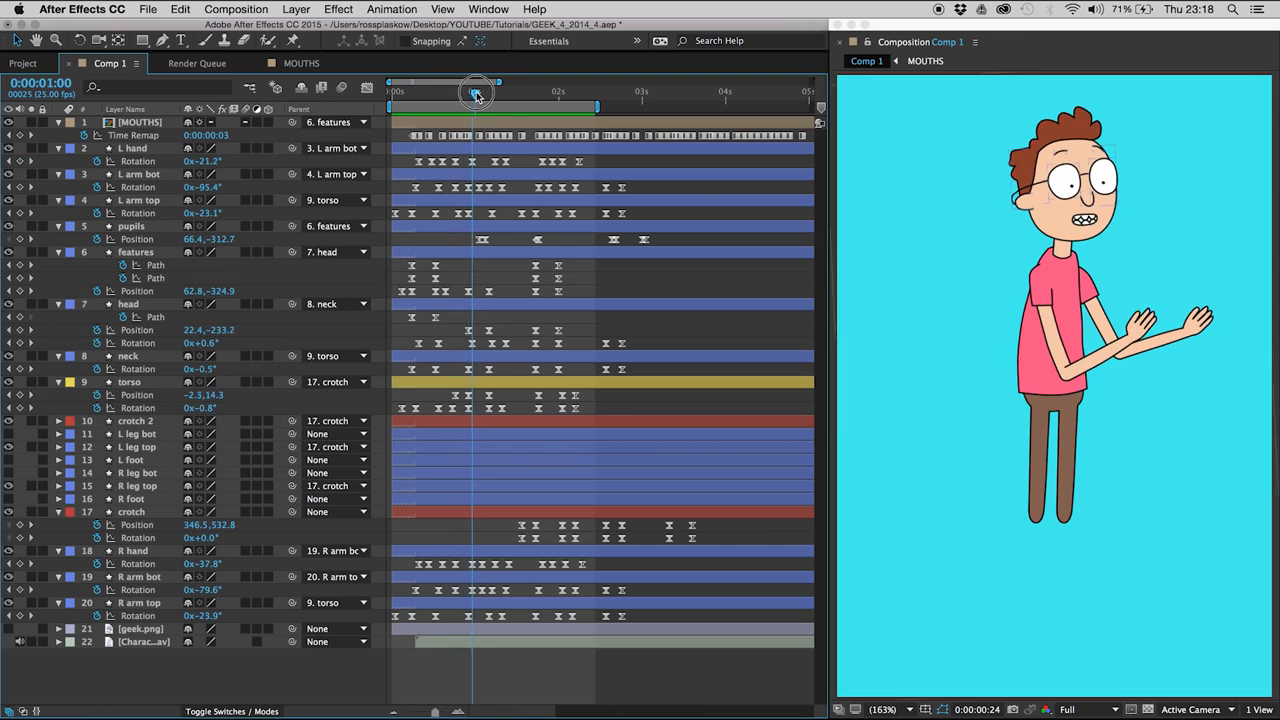
click(148, 176)
key(Page_Down)
key(Page_Down)
key(Page_Down)
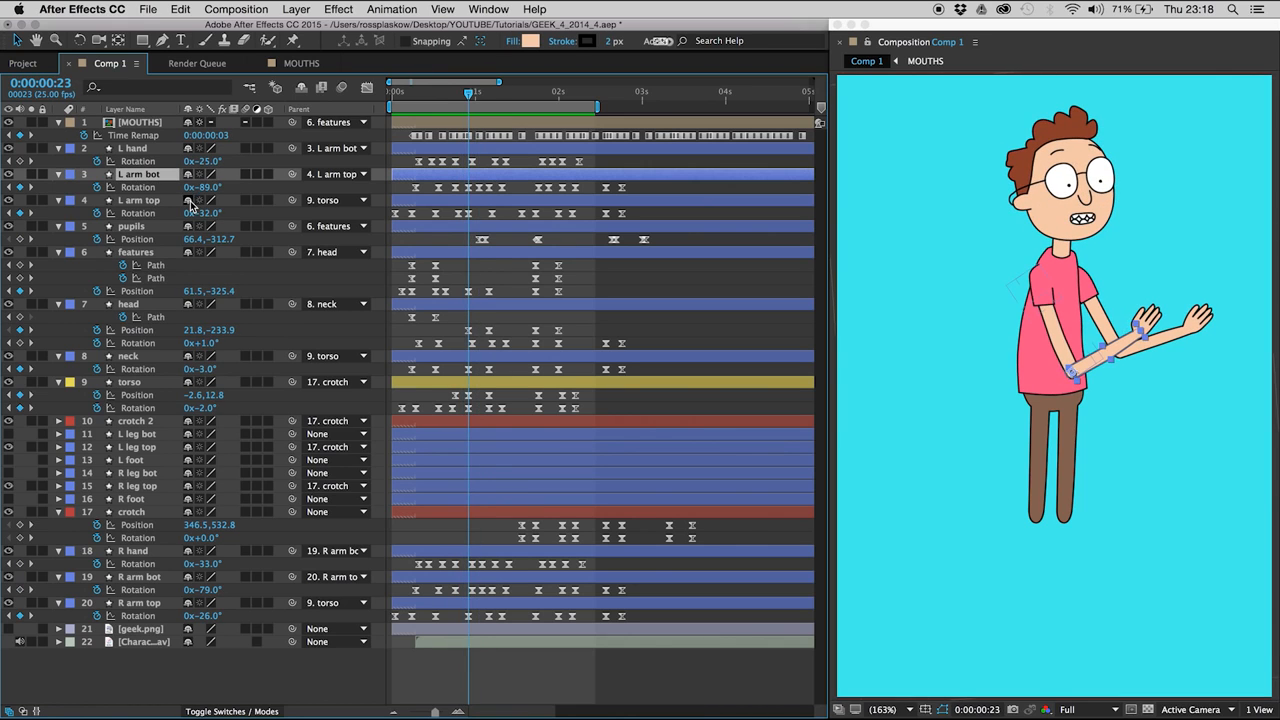
key(Page_Up)
key(Page_Up)
click(468, 188)
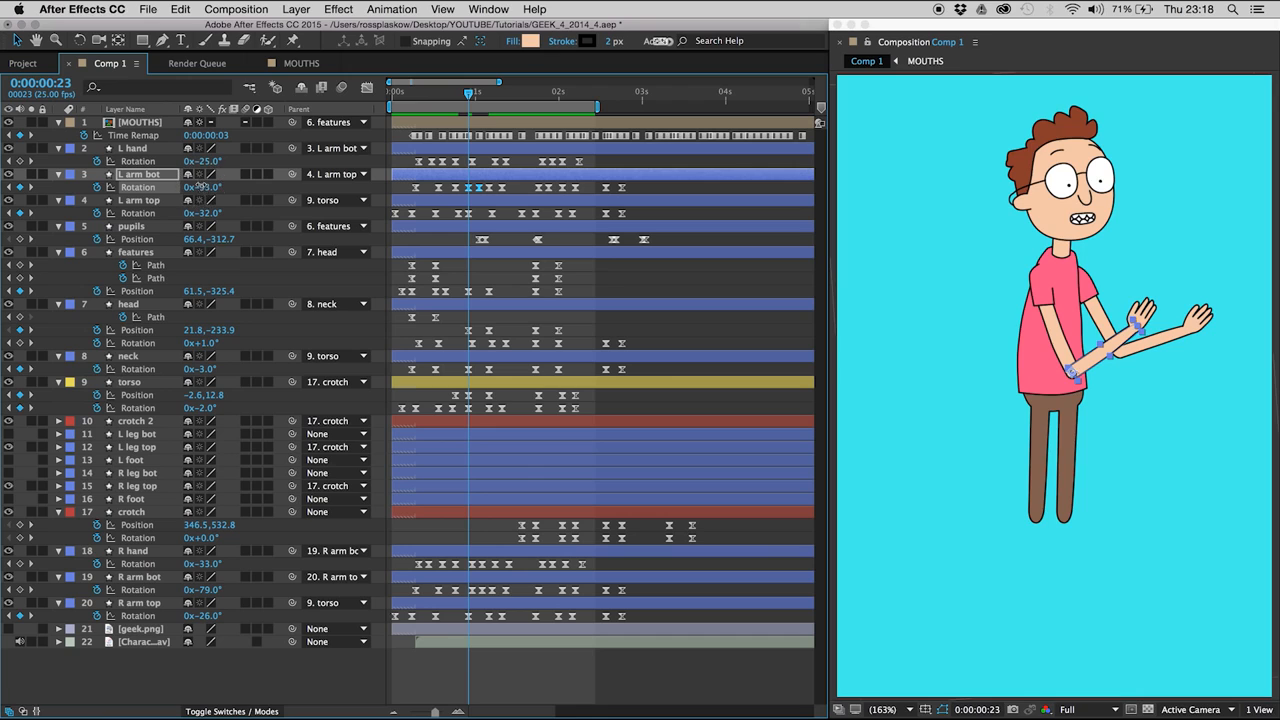
- Adjust the two R arm bot Rotation keyframes around 0:00:01:00, setting the rotation to -87° at 0:00:00:24, and preview the result
click(138, 579)
key(Page_Down)
drag(465, 587, 483, 596)
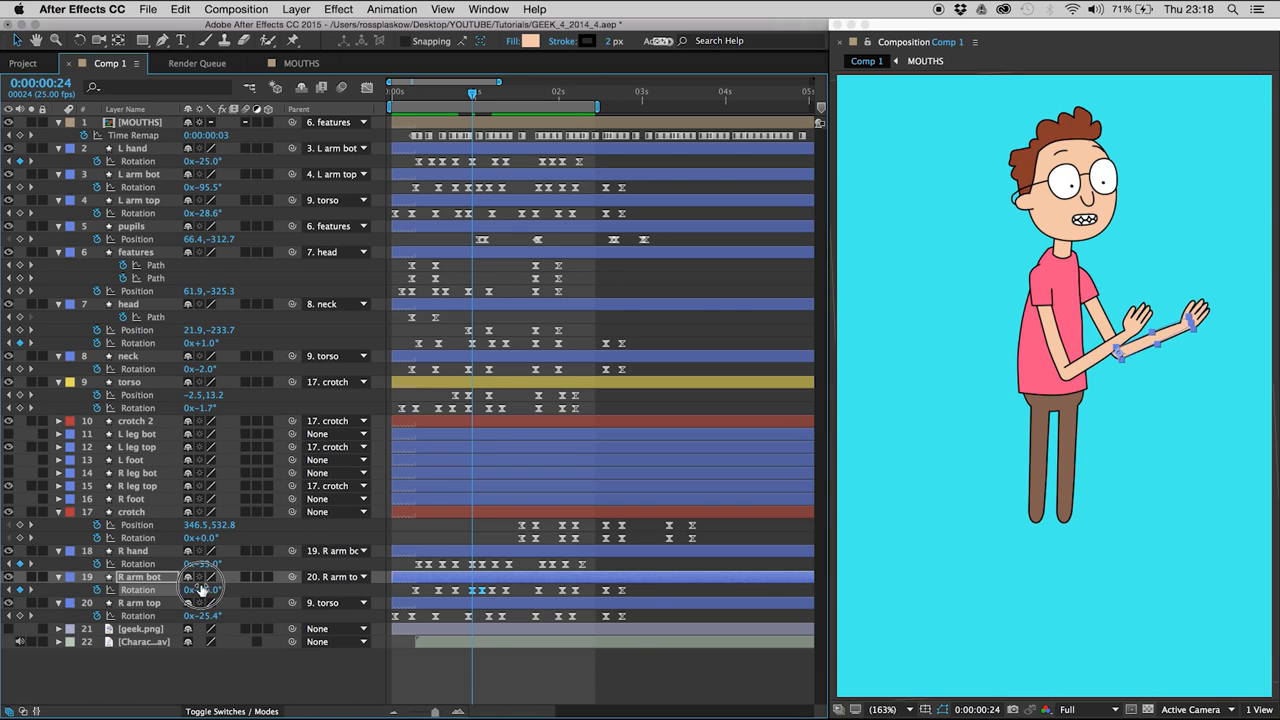
key(space)
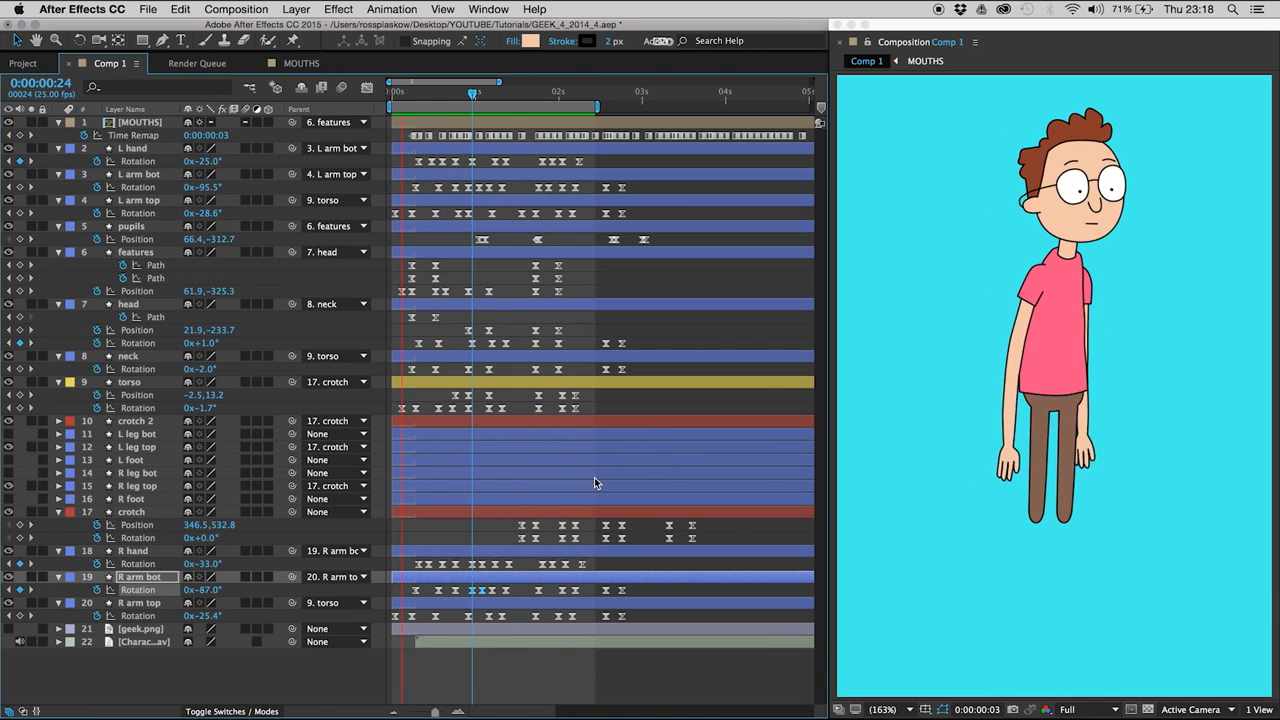
key(space)
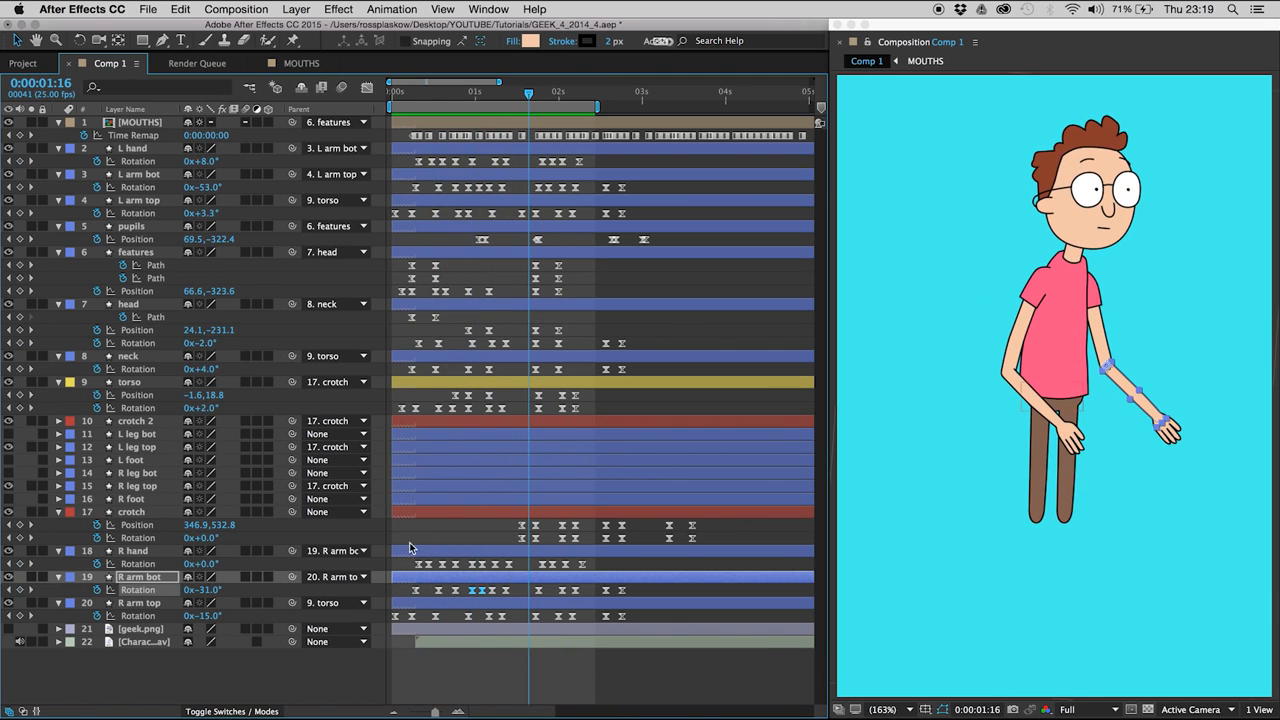
- Shift all crotch Rotation keyframes one frame later and preview the animation from the start to 0:00:03:00
click(603, 276)
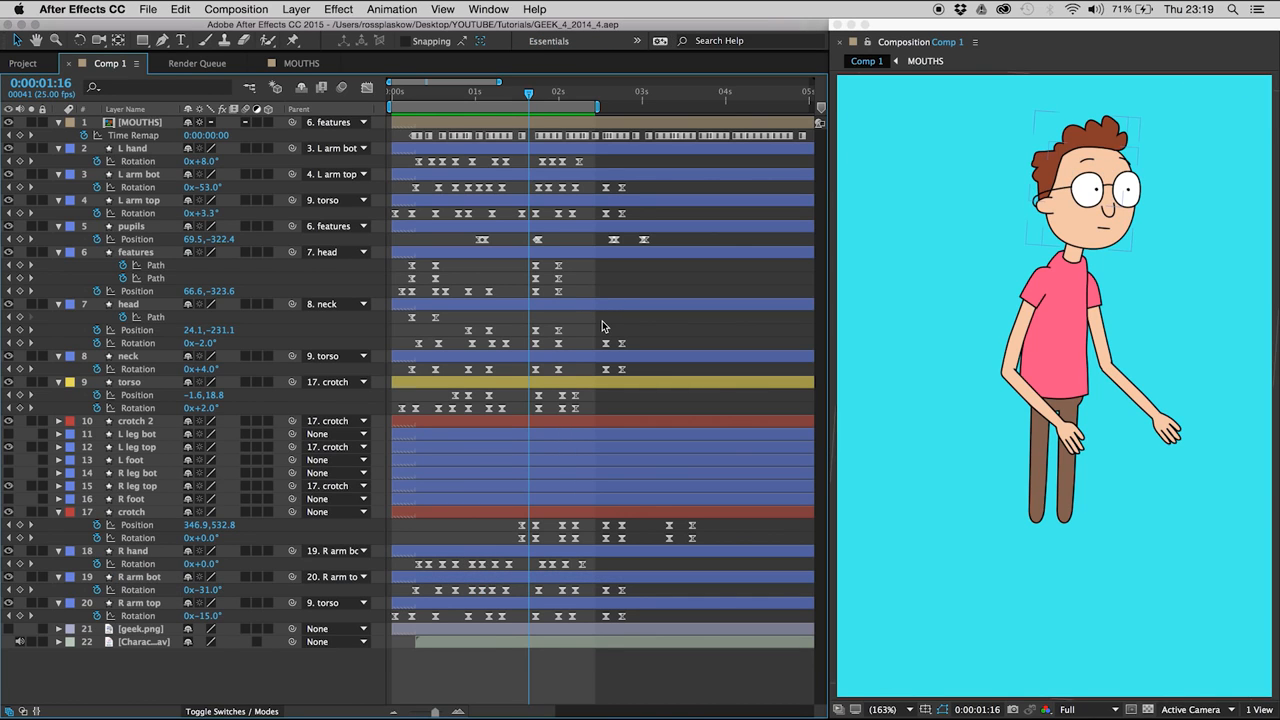
click(605, 92)
drag(504, 533, 723, 555)
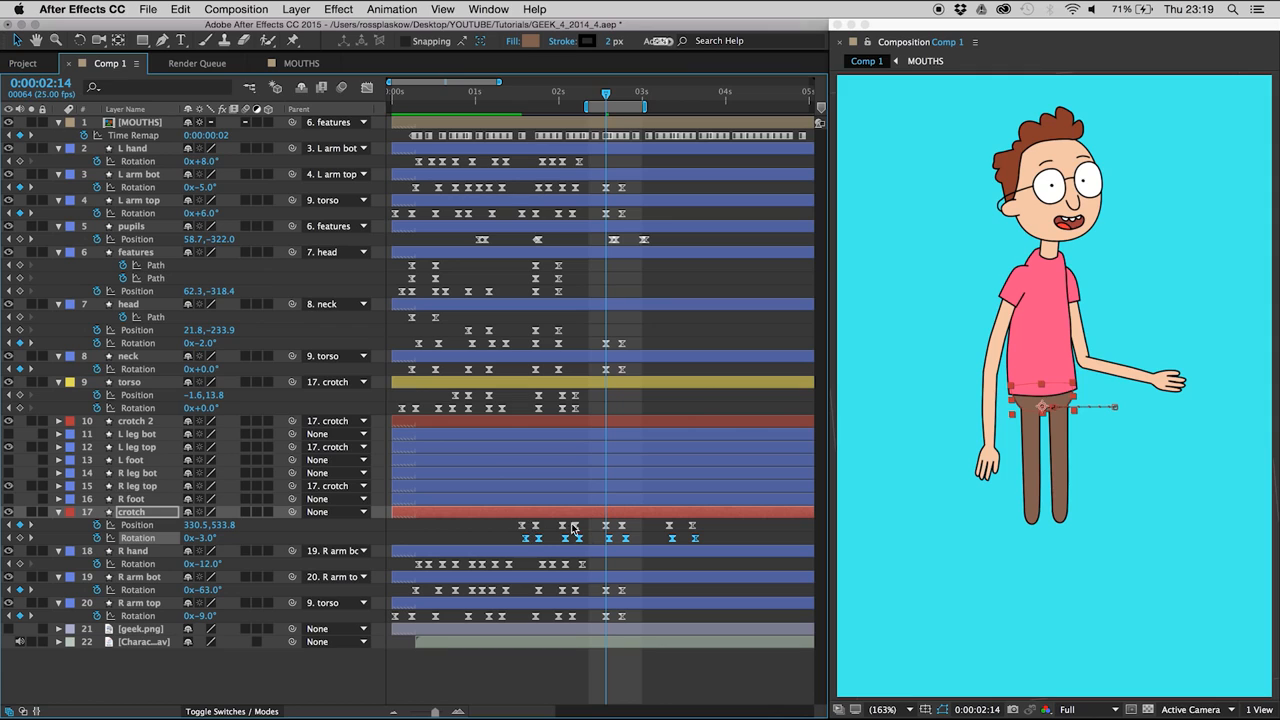
key(F2)
key(XF86AudioMute)
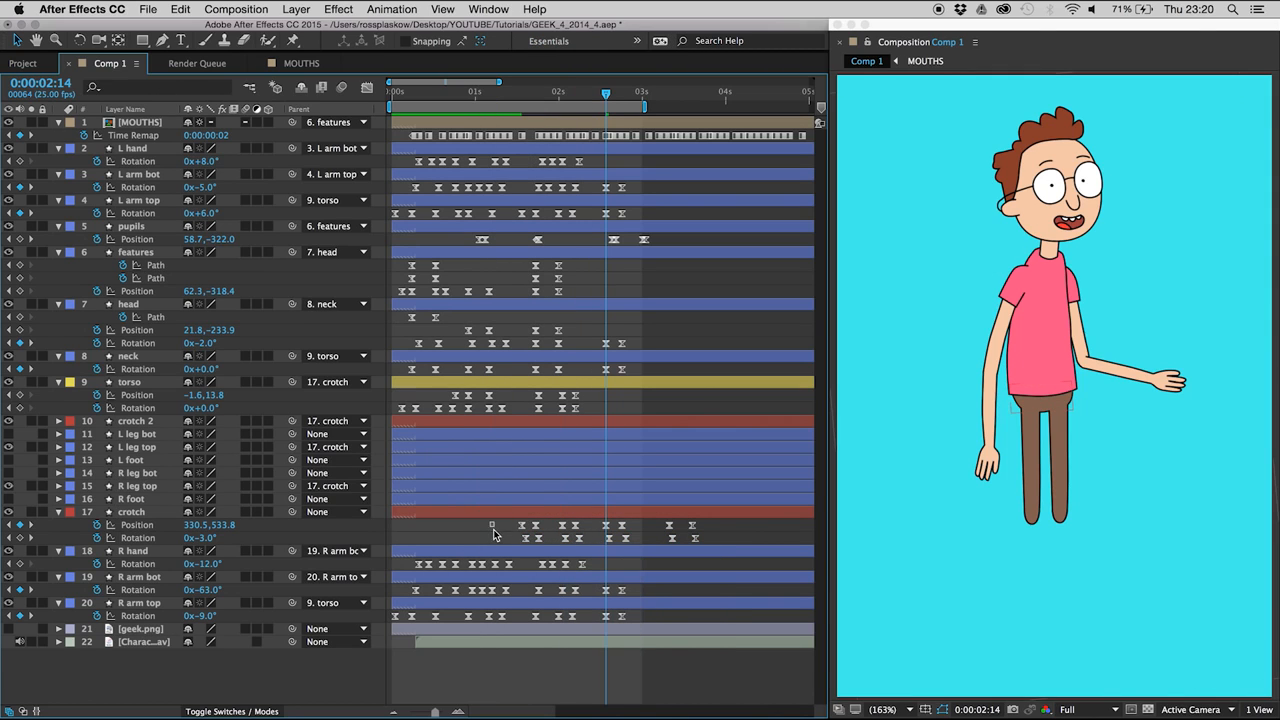
key(space)
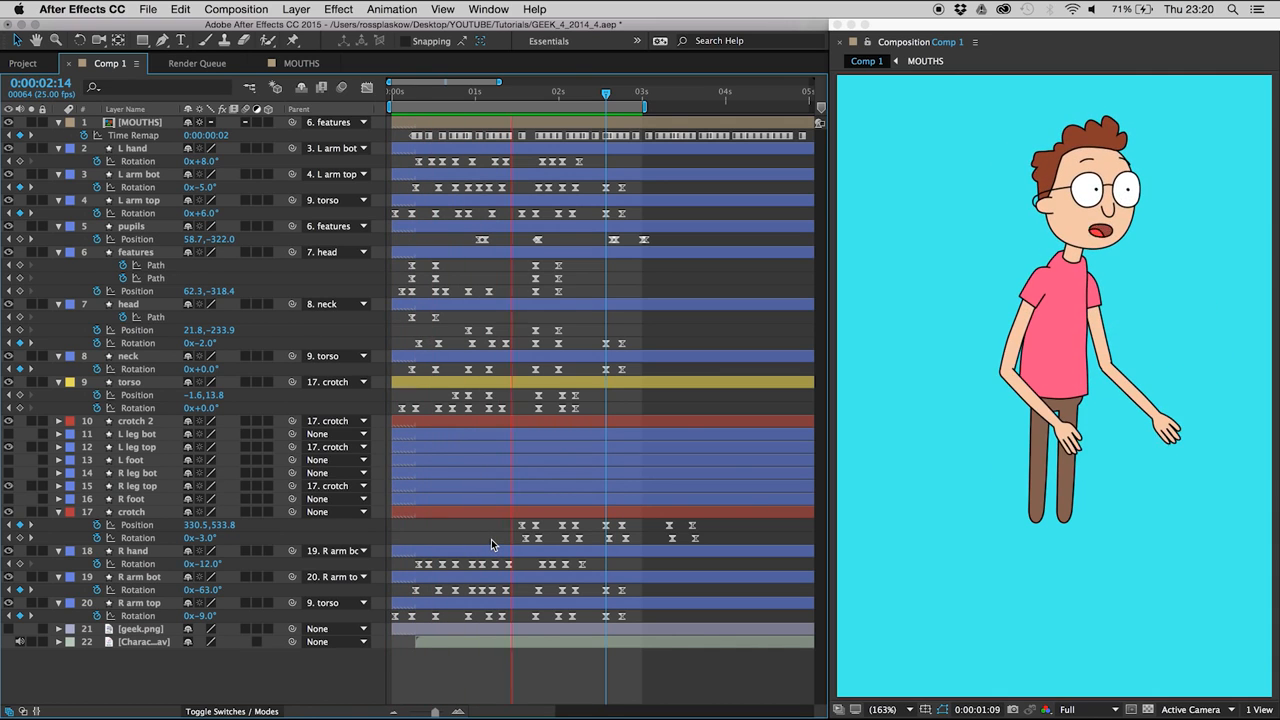